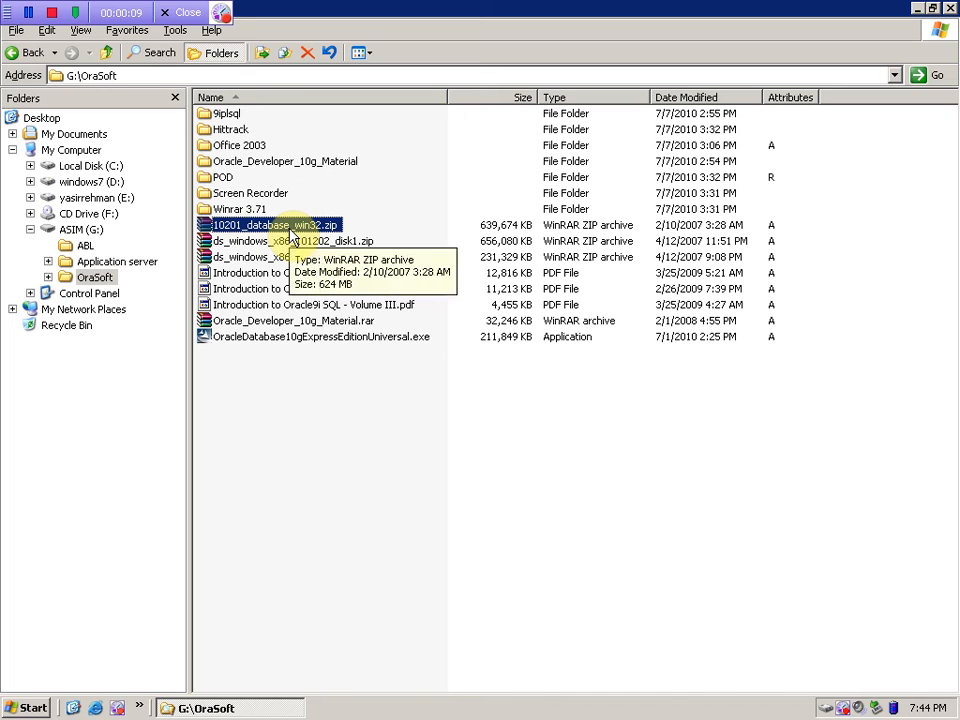
- Show the drives under My Computer in Explorer, then open Local Disk (C:)
key("super+d")
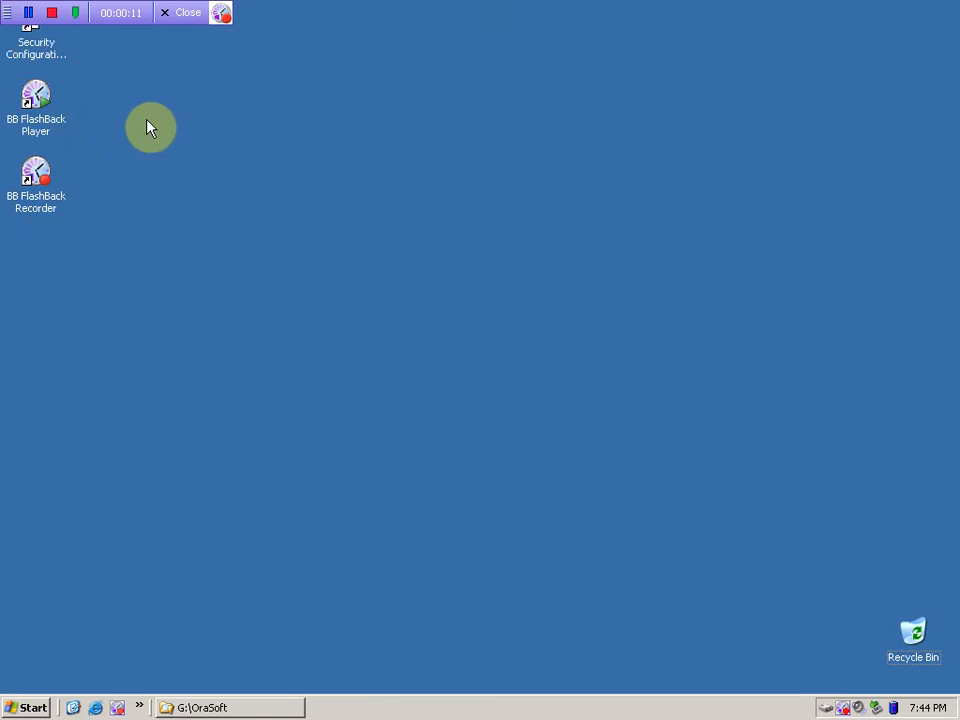
left_click(231, 708)
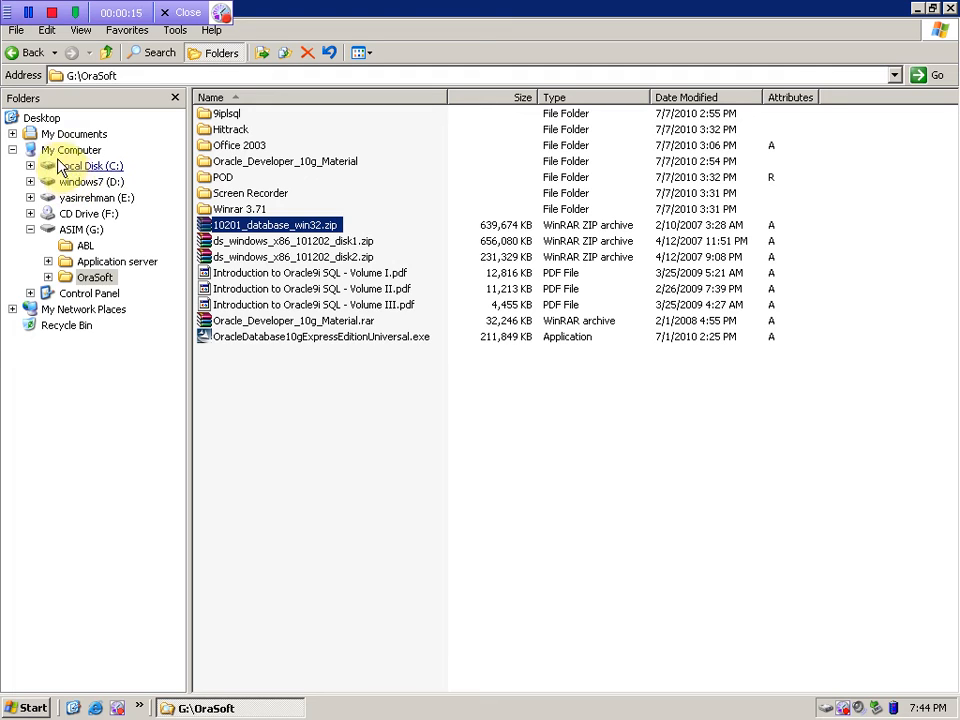
left_click(56, 150)
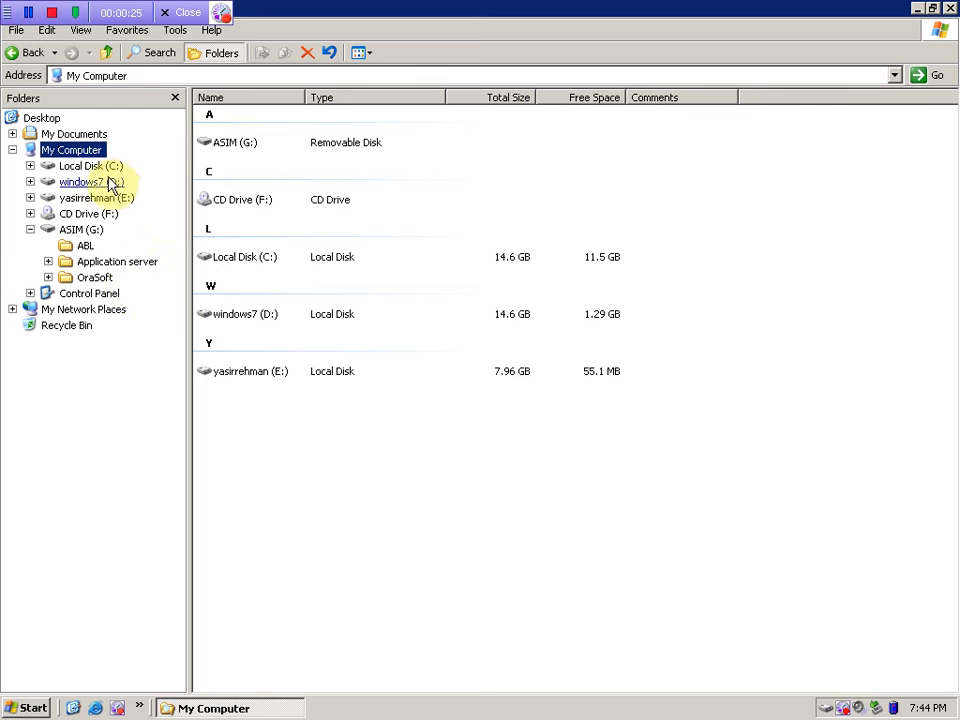
double_click(92, 166)
- Paste 10201_database_win32.zip into C:\, refresh the list, and select the copied archive
right_click(302, 362)
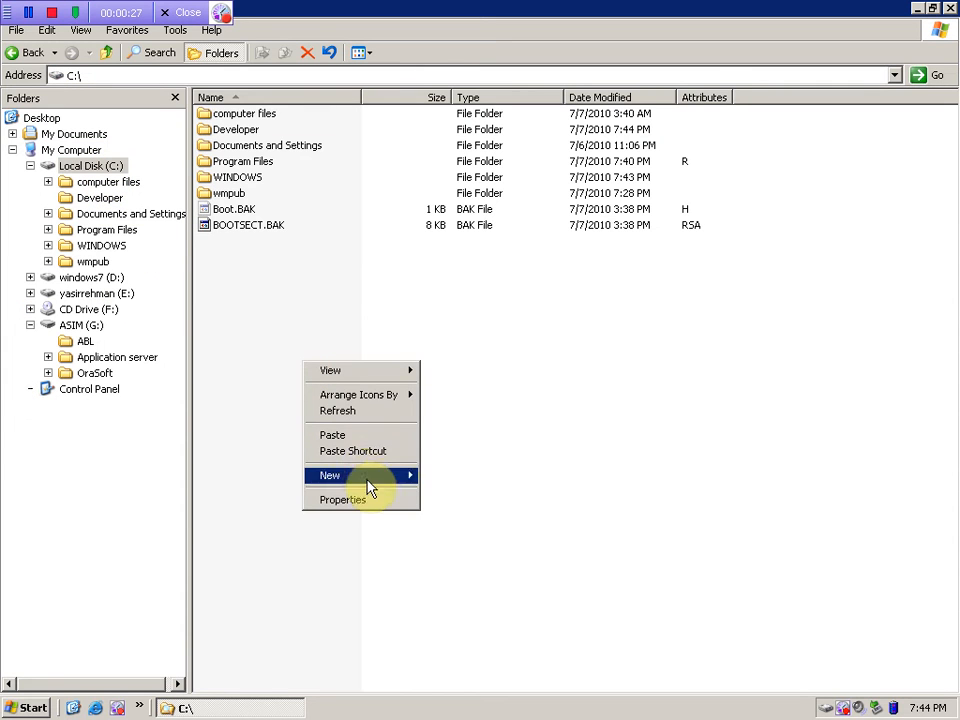
left_click(338, 437)
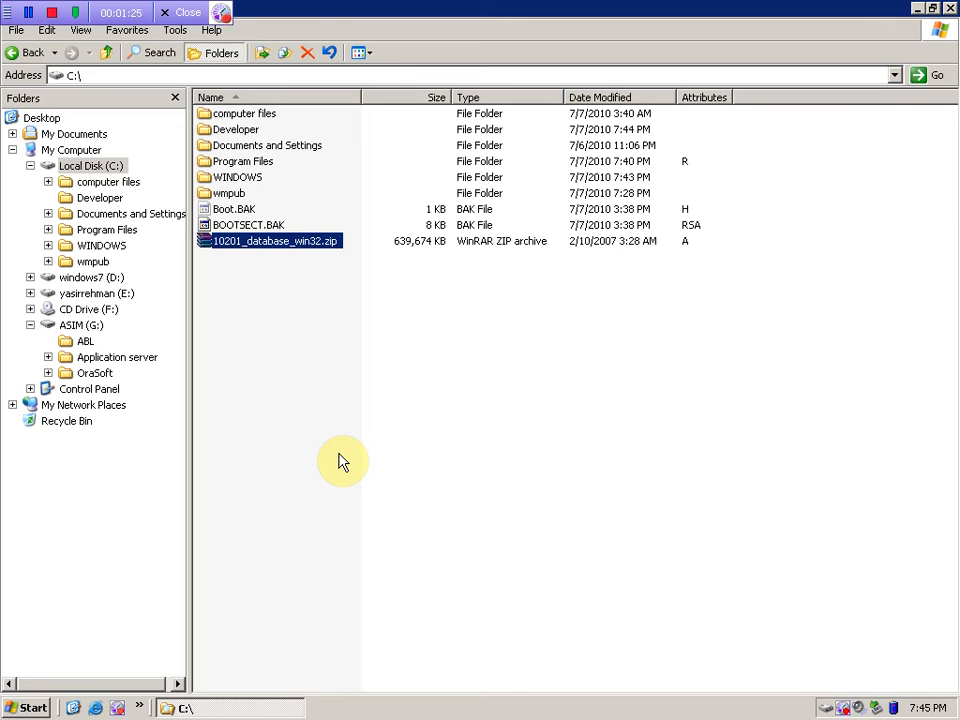
right_click(268, 445)
left_click(313, 496)
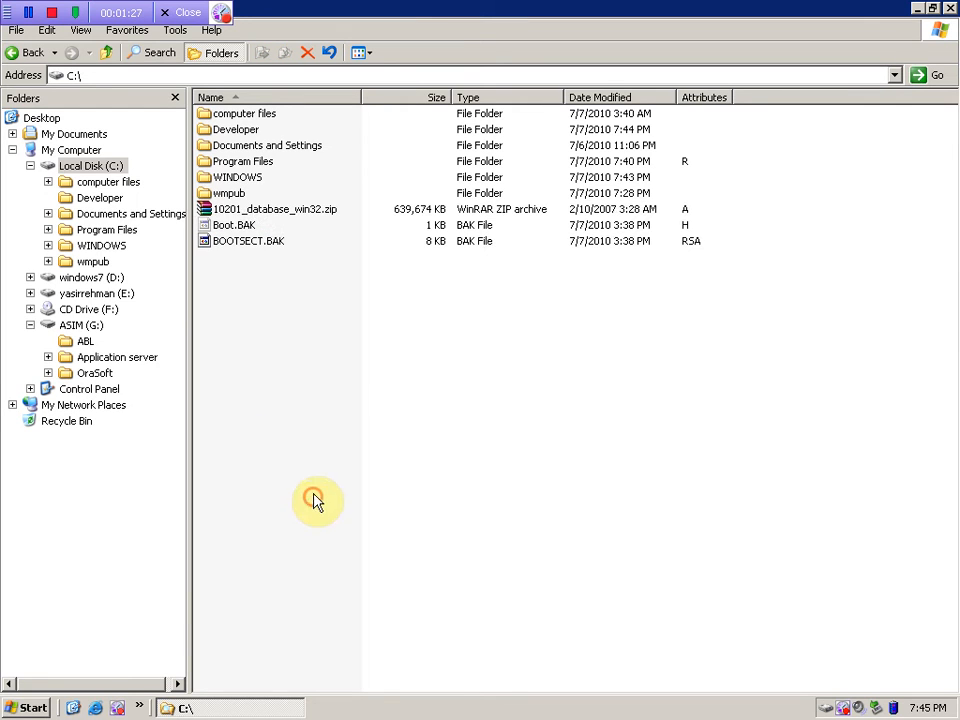
left_click(228, 211)
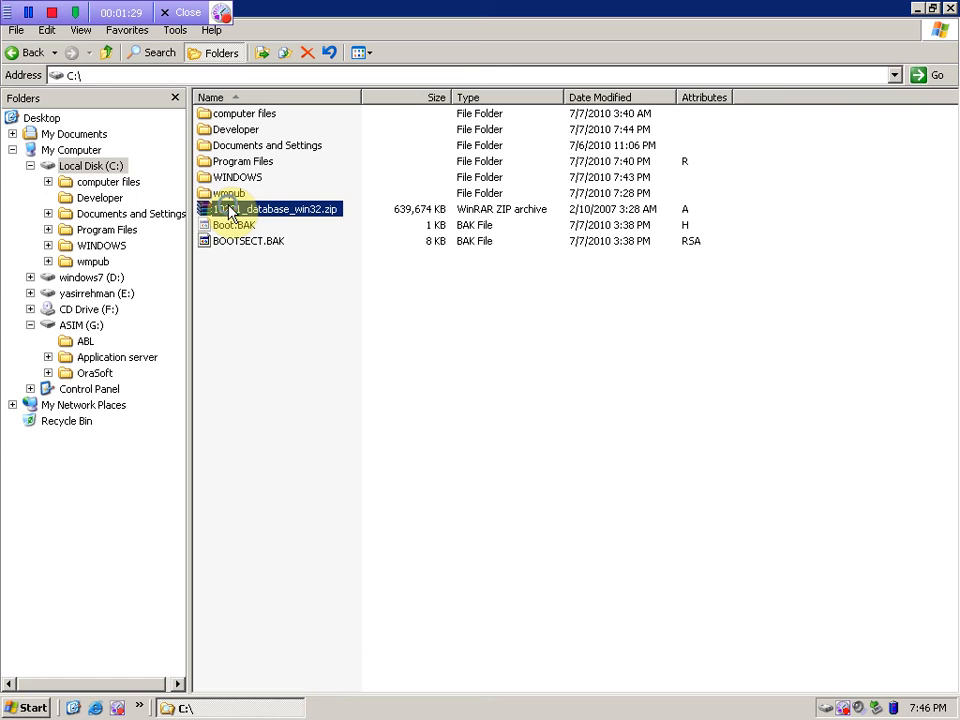
- Extract the zip to 10201_database_win32\, then select both ds_windows_x86_101202 disk zips in G:\OraSoft
right_click(228, 211)
left_click(276, 279)
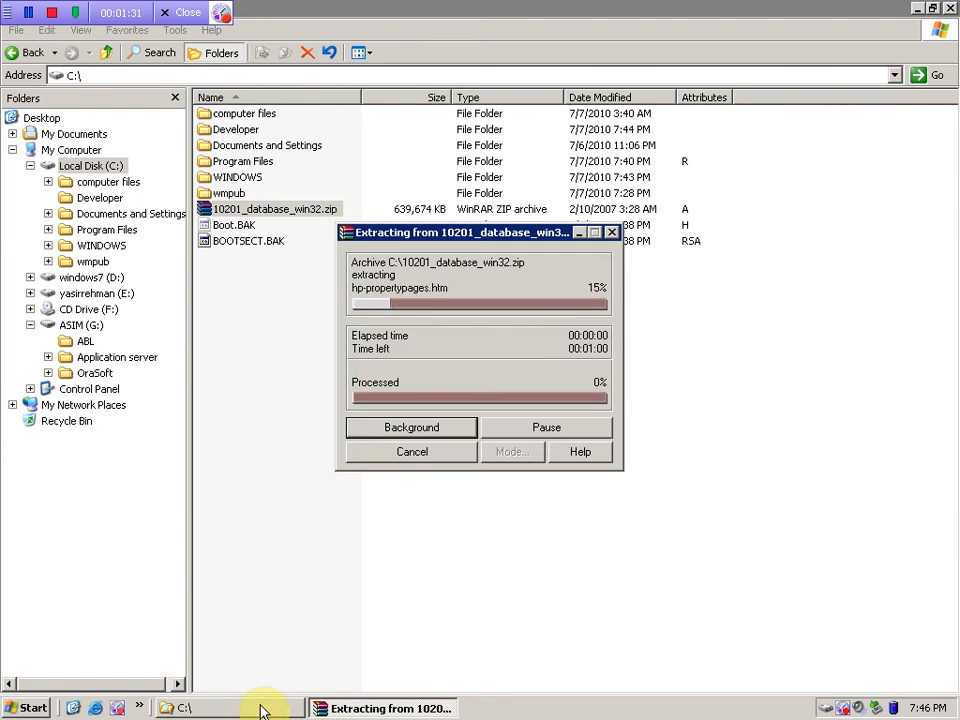
left_click(262, 710)
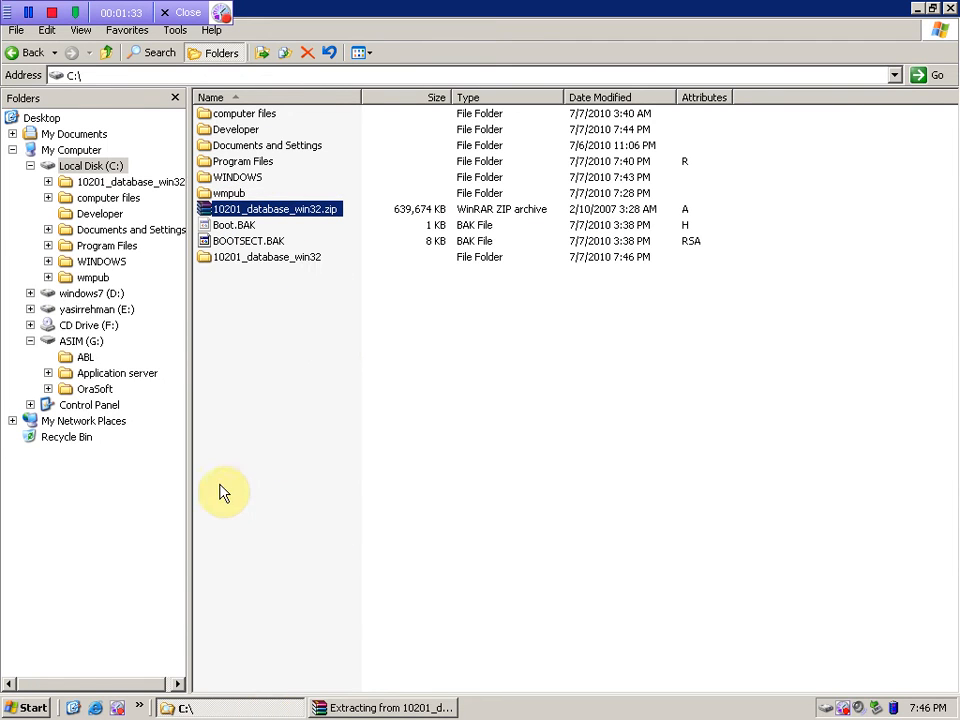
left_click(78, 343)
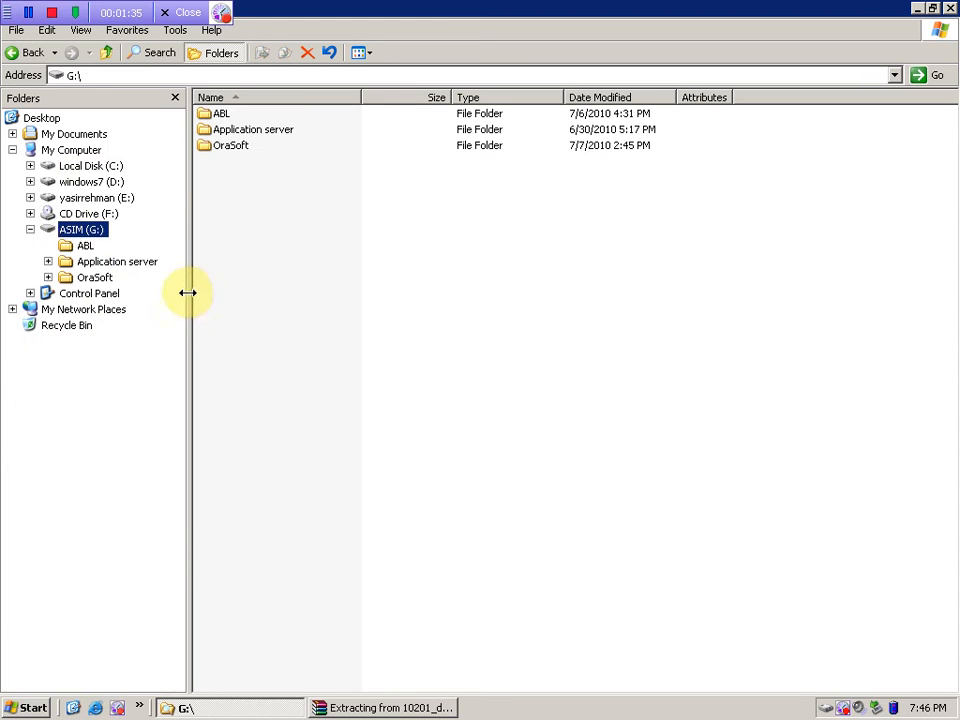
left_click(88, 277)
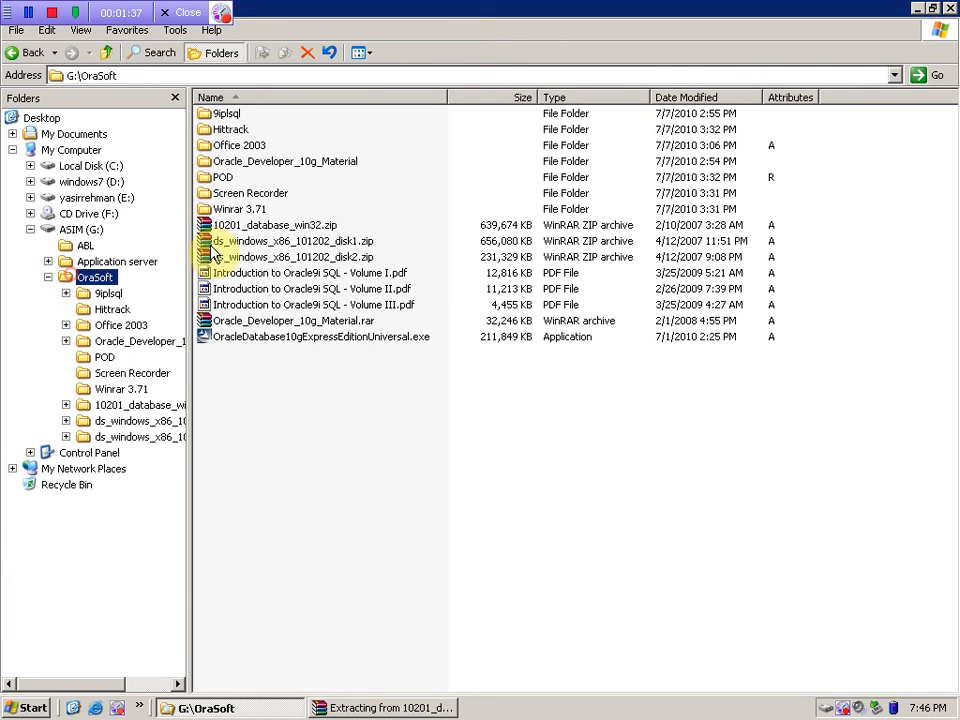
left_click(341, 242)
left_click(331, 258, "shift")
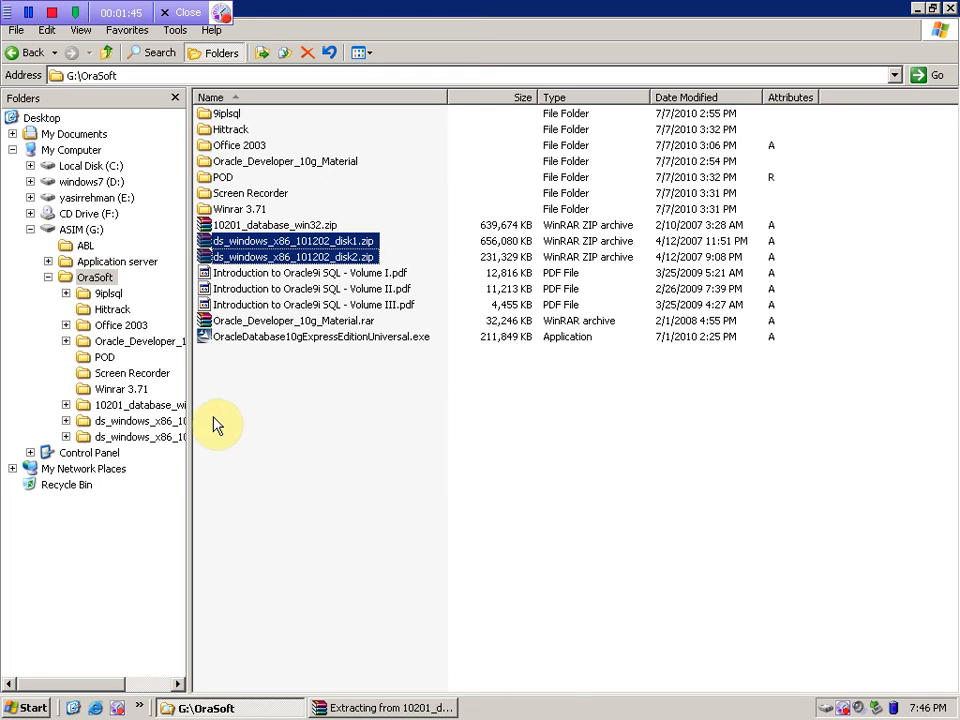
- Check the combined size of the two ds_windows zips in Properties, then cancel
right_click(251, 258)
left_click(287, 506)
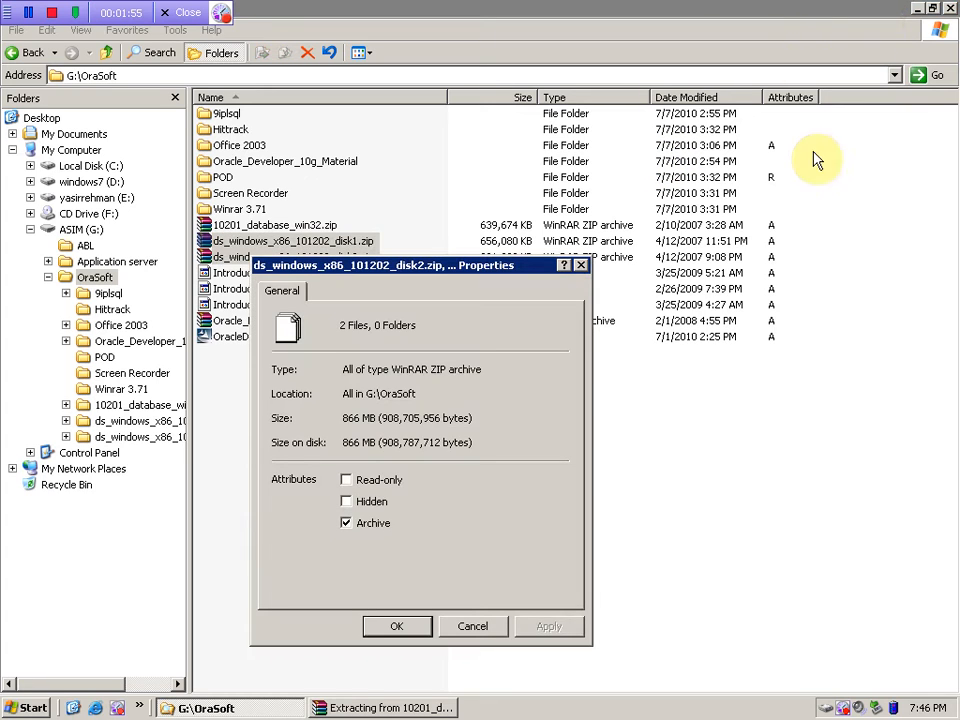
left_click(484, 627)
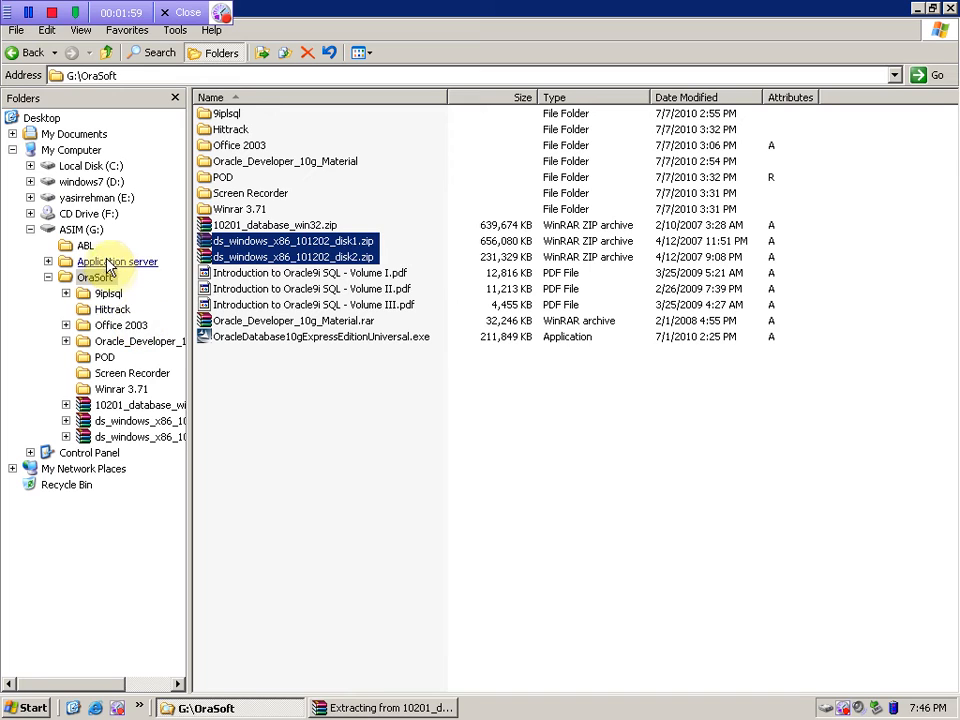
- Paste both zips into Local Disk (C:) and widen the Name column to show full names
left_click(64, 165)
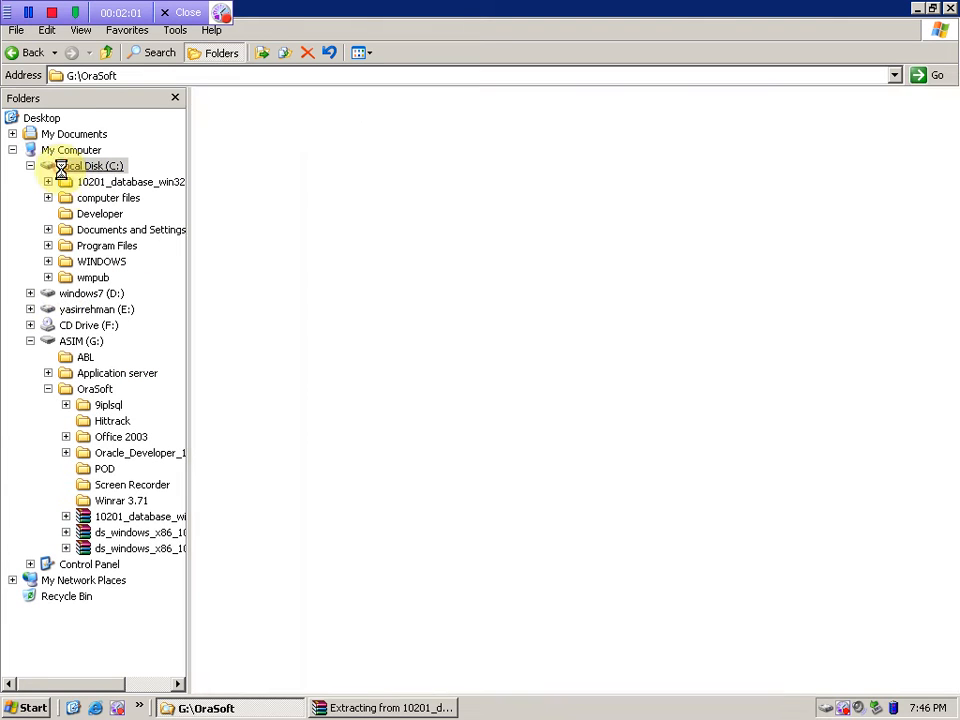
right_click(276, 340)
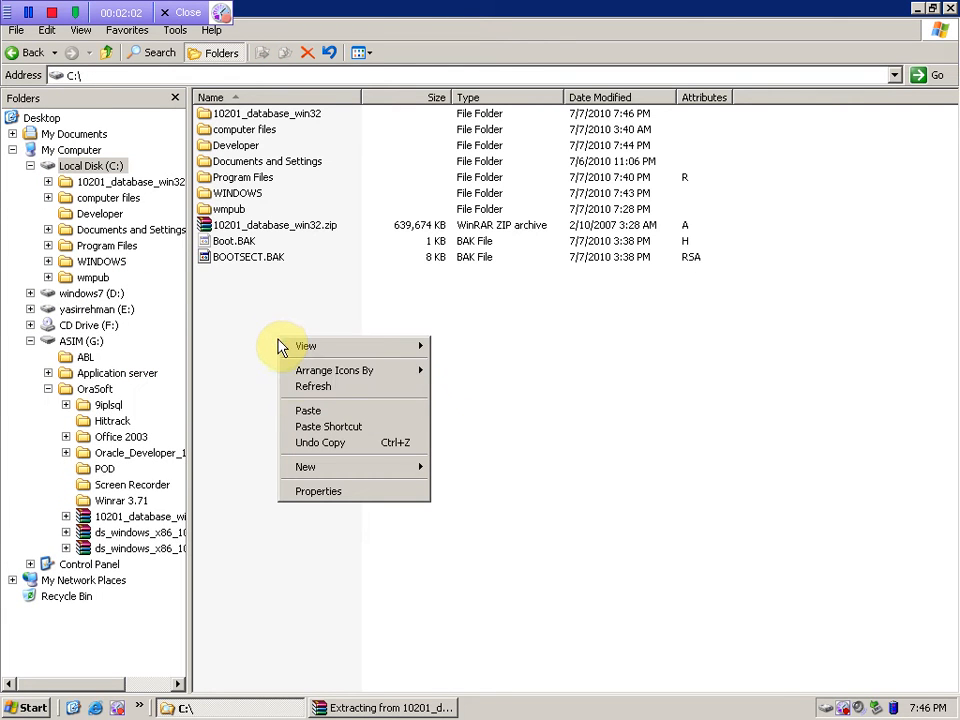
left_click(320, 411)
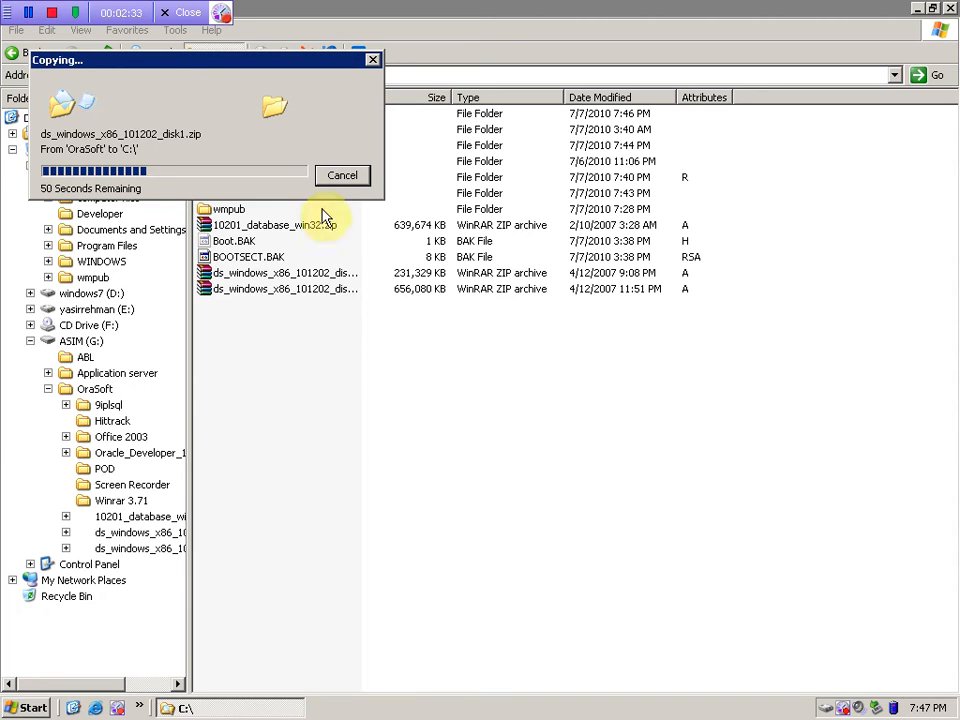
left_click_drag(246, 68, 440, 459)
left_click_drag(360, 92, 445, 97)
left_click_drag(431, 441, 498, 349)
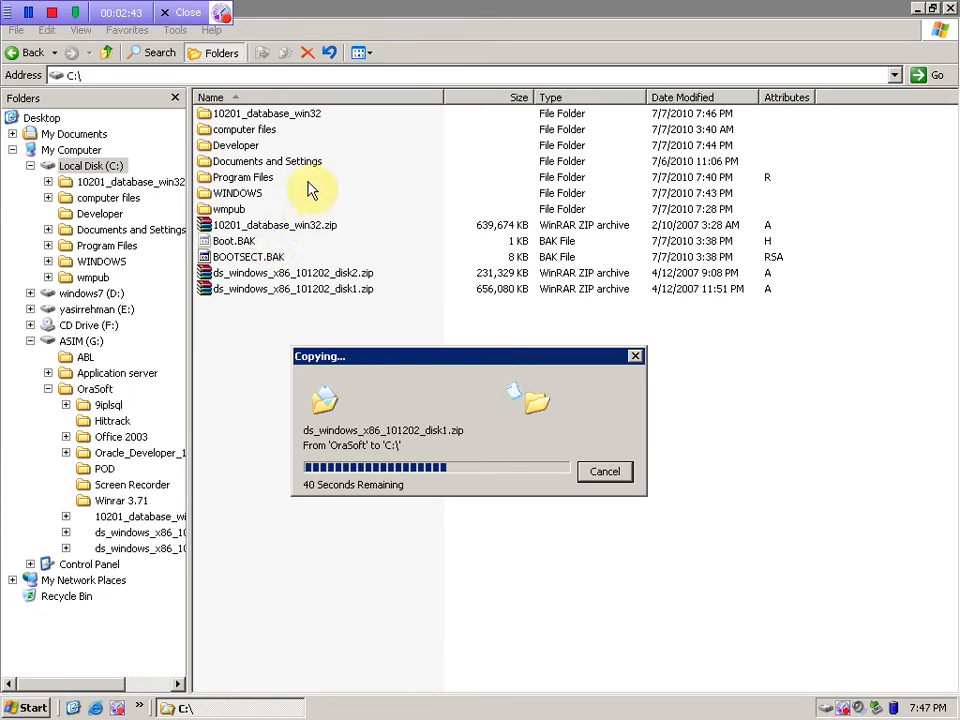
- Run setup.exe from C:\10201_database_win32\database to launch the Oracle Database 10g installer
double_click(276, 120)
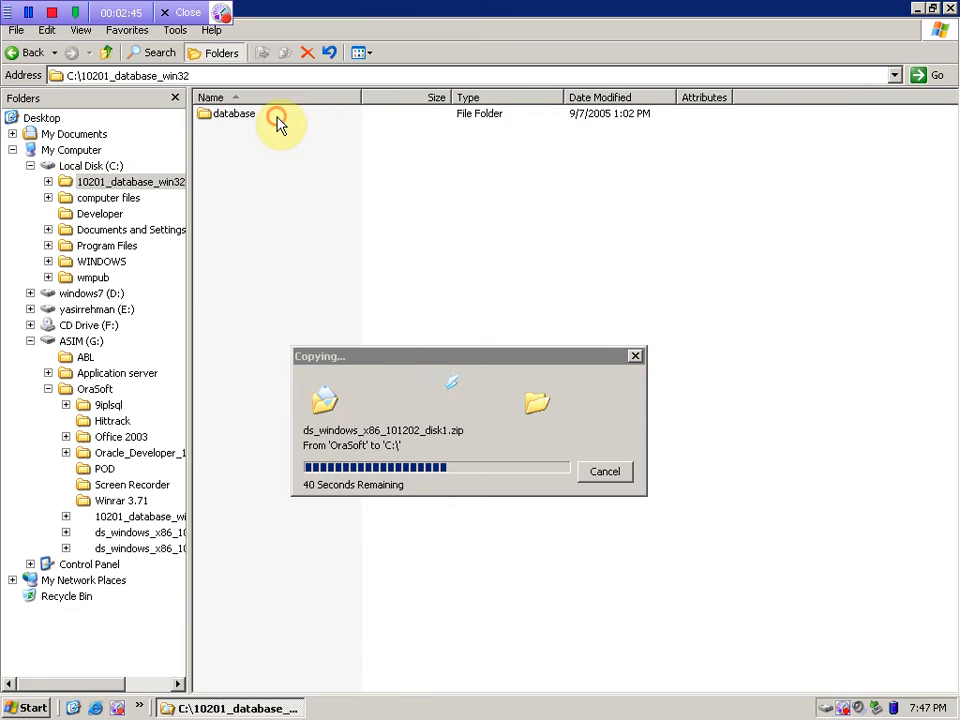
double_click(225, 116)
left_click(224, 246)
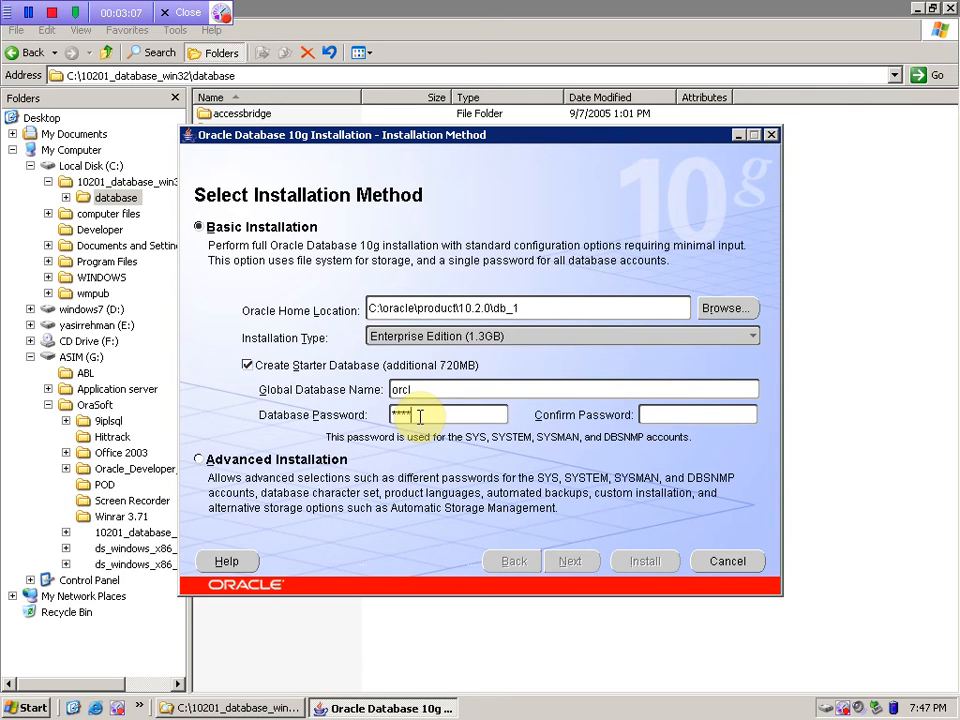
- Enter the starter database password and continue past the Installation Method step
type("cle")
left_click(587, 563)
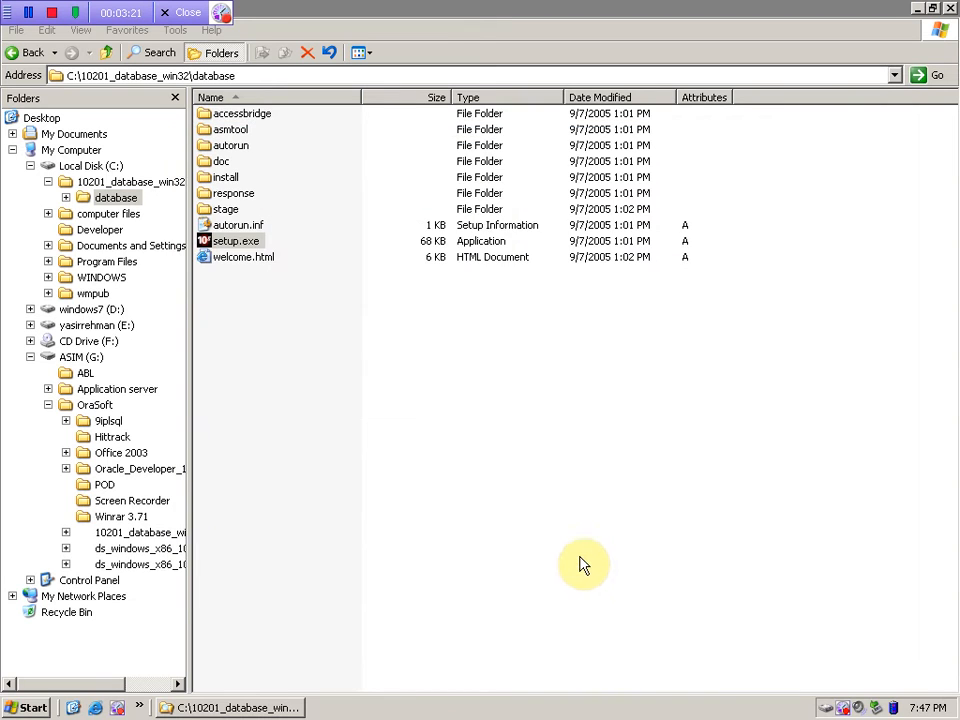
left_click(237, 708)
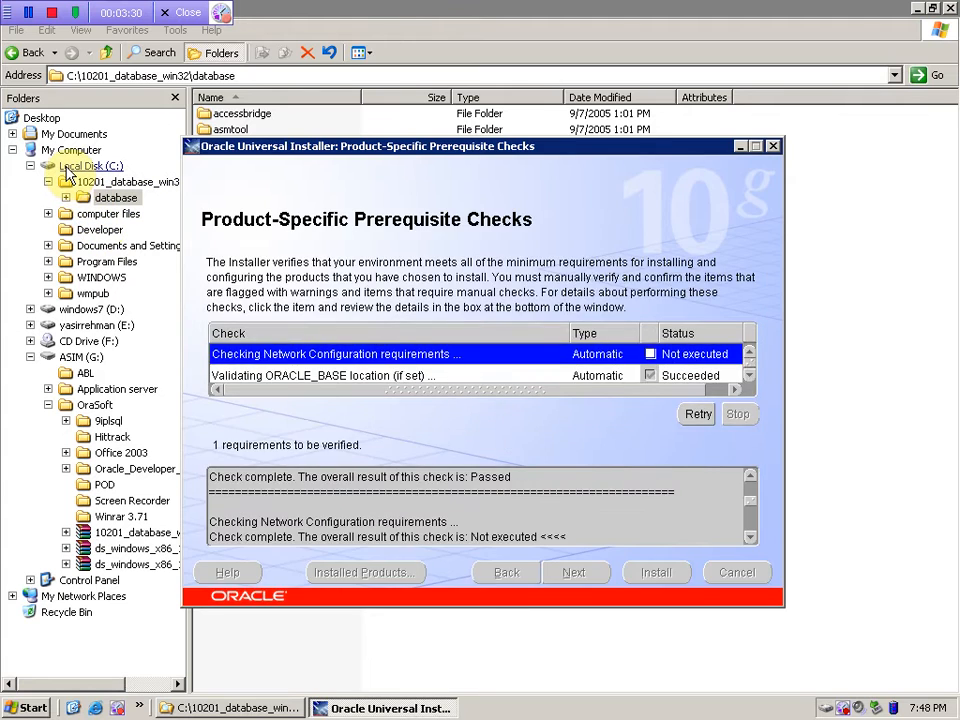
- Scroll through the prerequisite check results and continue, raising the failed-checks warning
left_click(70, 168)
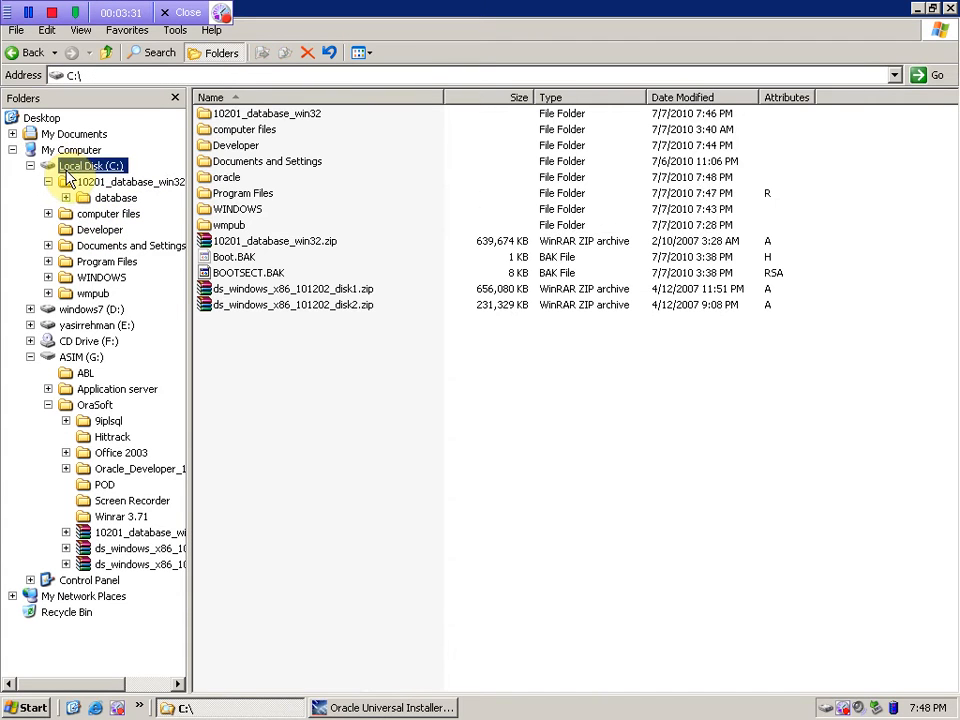
left_click(424, 710)
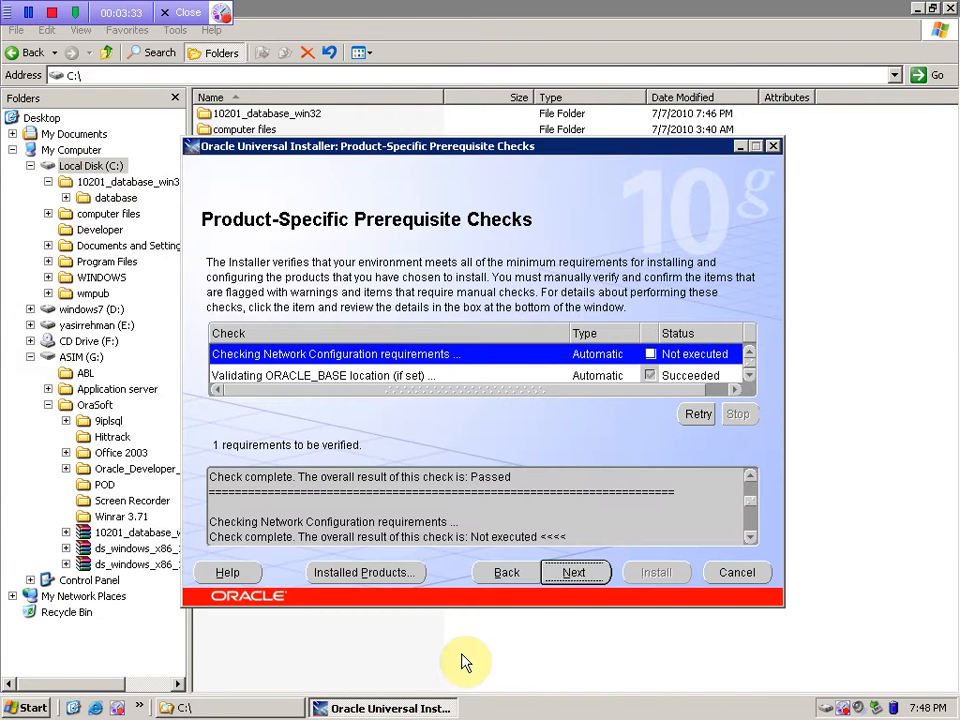
left_click(749, 375)
left_click(749, 375)
left_click(749, 375)
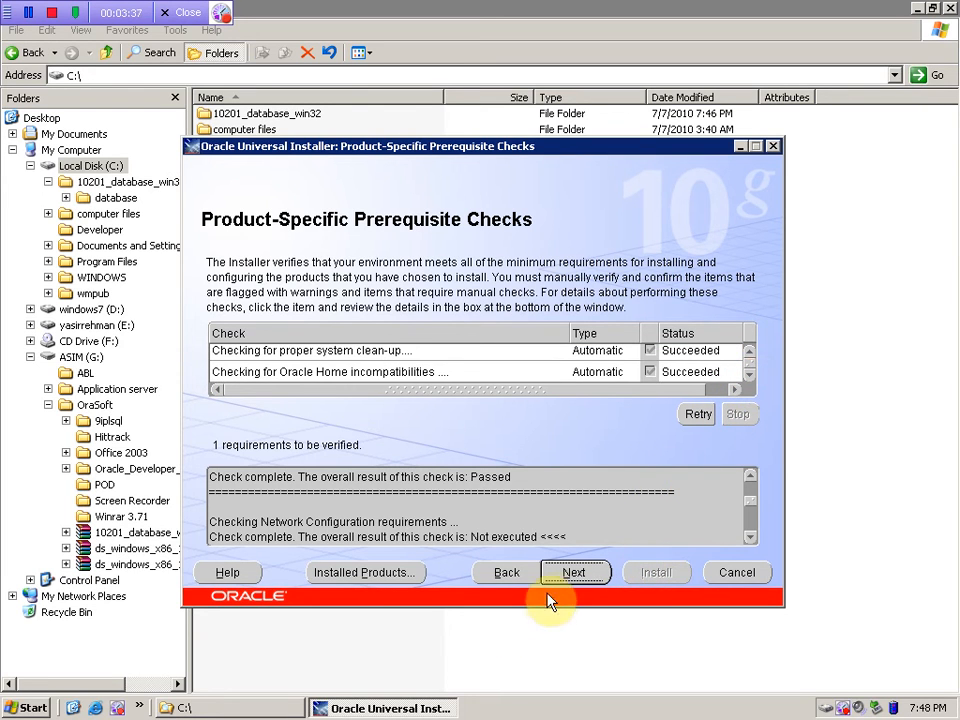
left_click(573, 575)
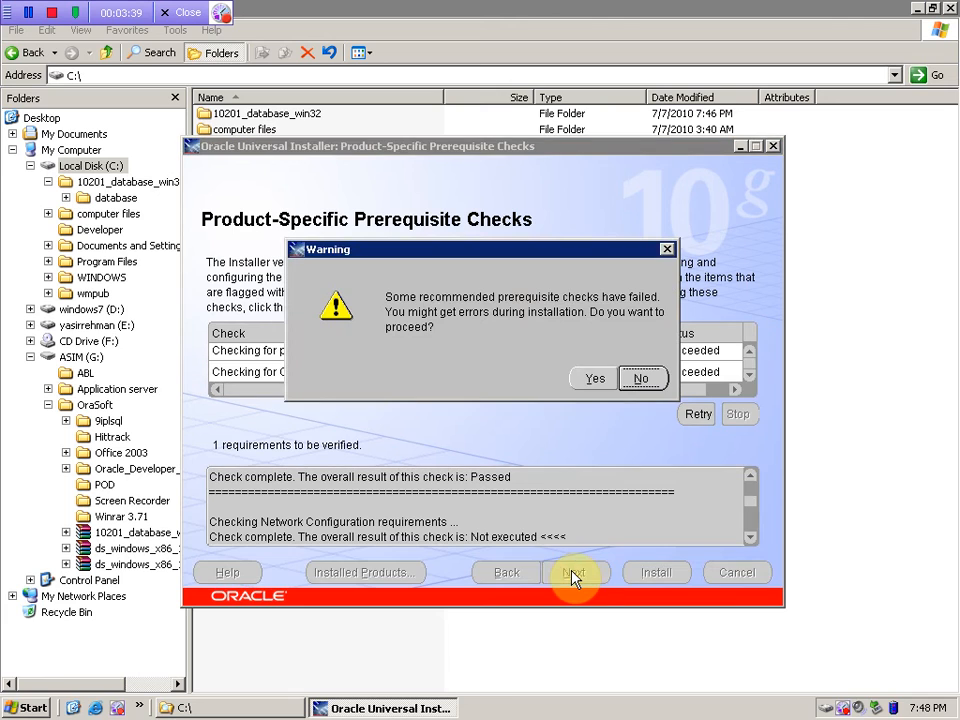
- Accept the failed-checks warning and install from the Summary page
left_click(584, 386)
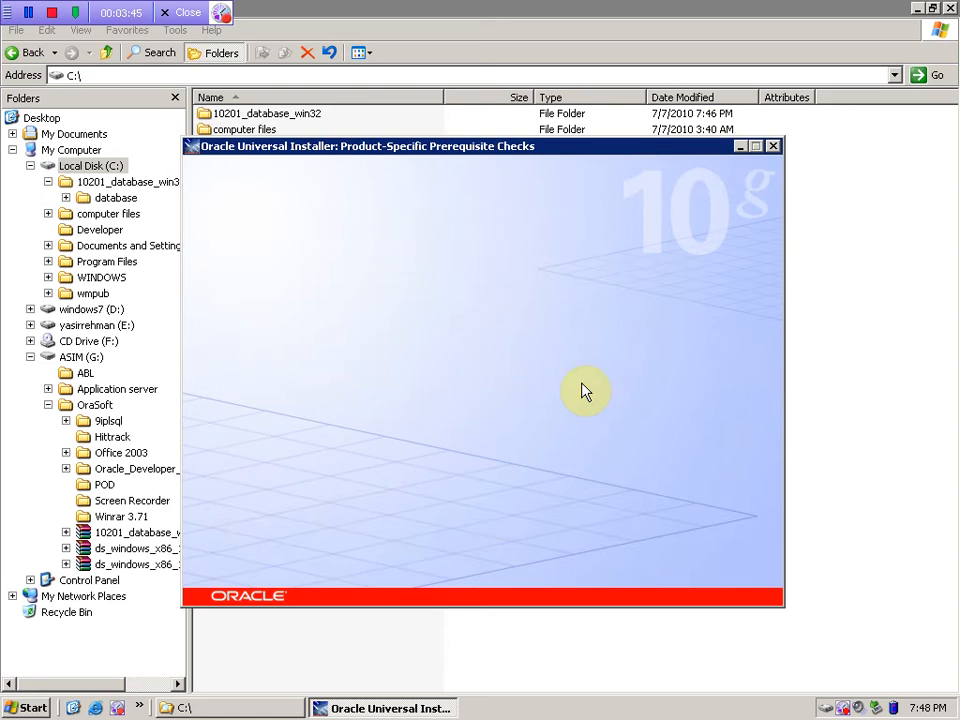
left_click(652, 578)
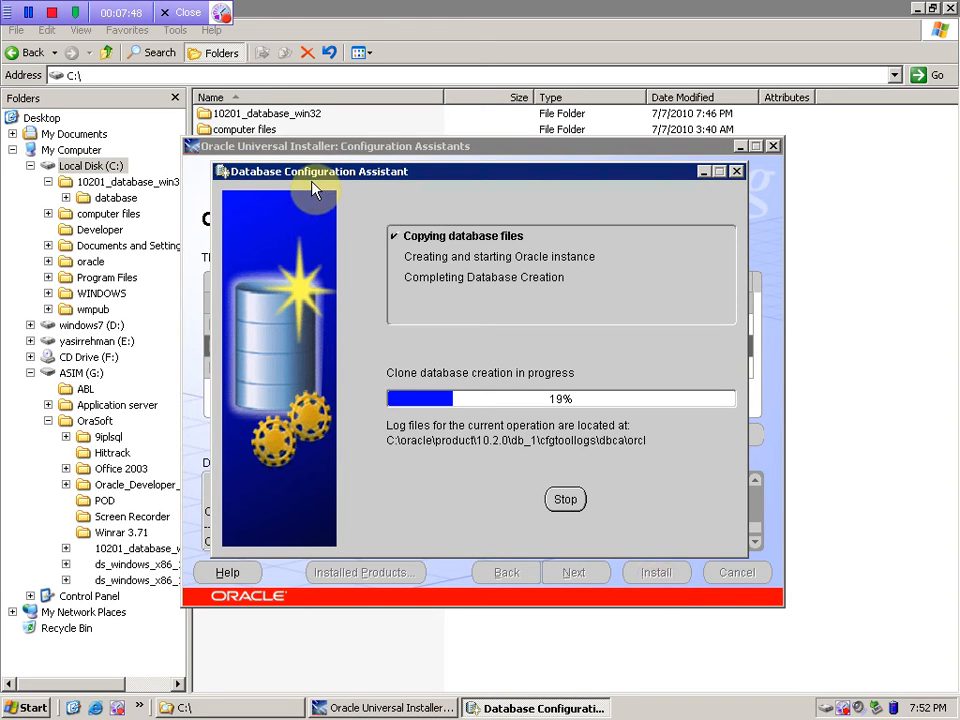
- After the orcl database is created, open Password Management for its locked accounts
left_click_drag(296, 176, 372, 240)
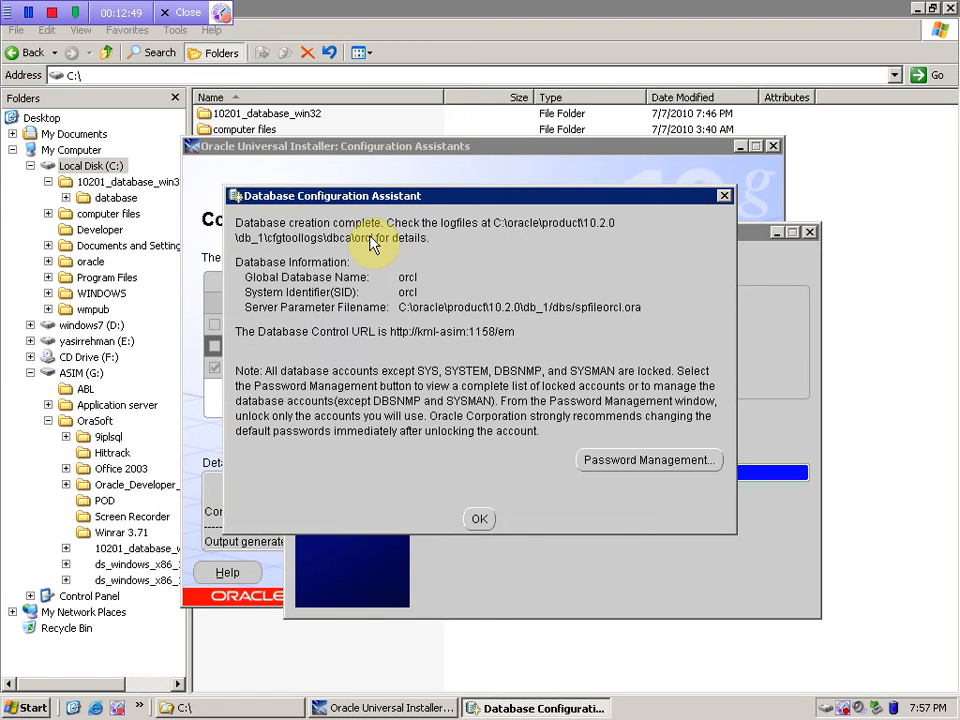
left_click(630, 458)
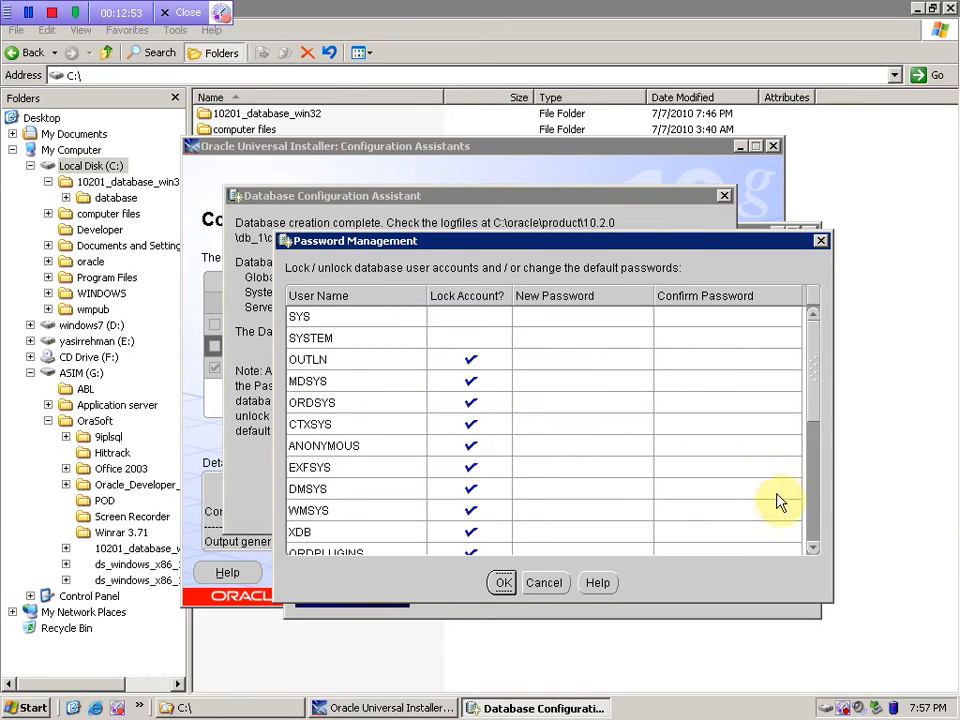
- Unlock SCOTT and enter and confirm its new password
left_click(816, 516)
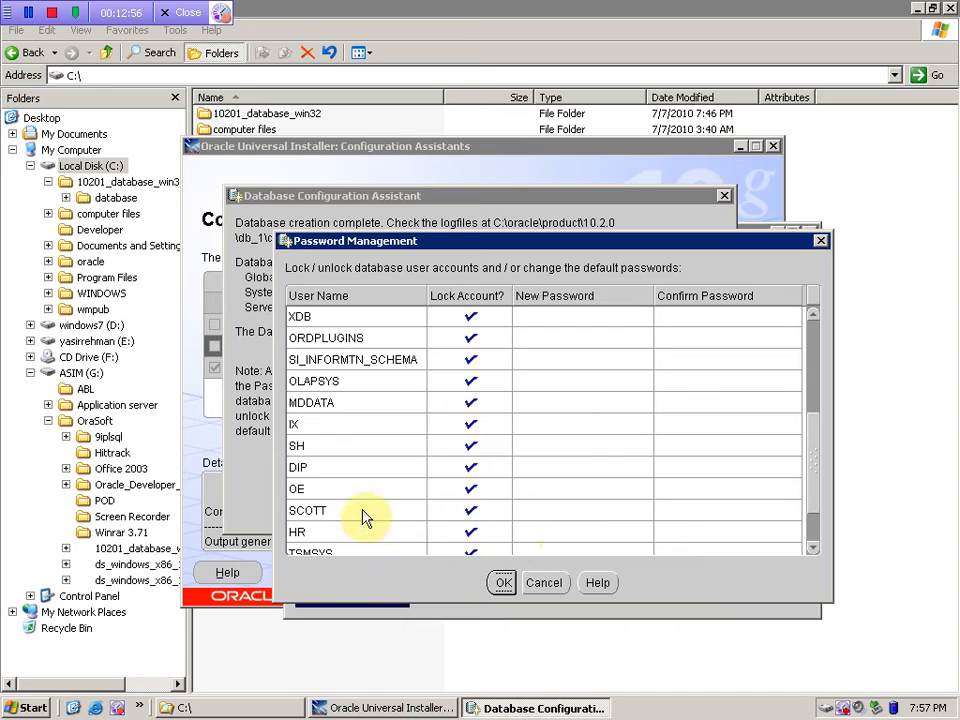
left_click(471, 510)
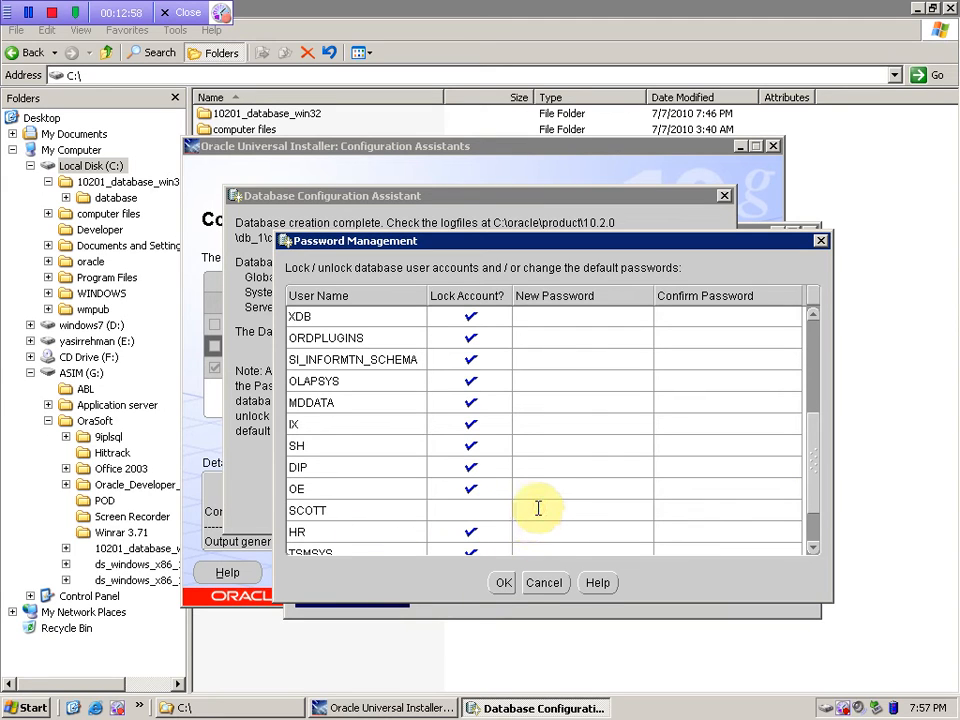
left_click(538, 509)
type("tiger")
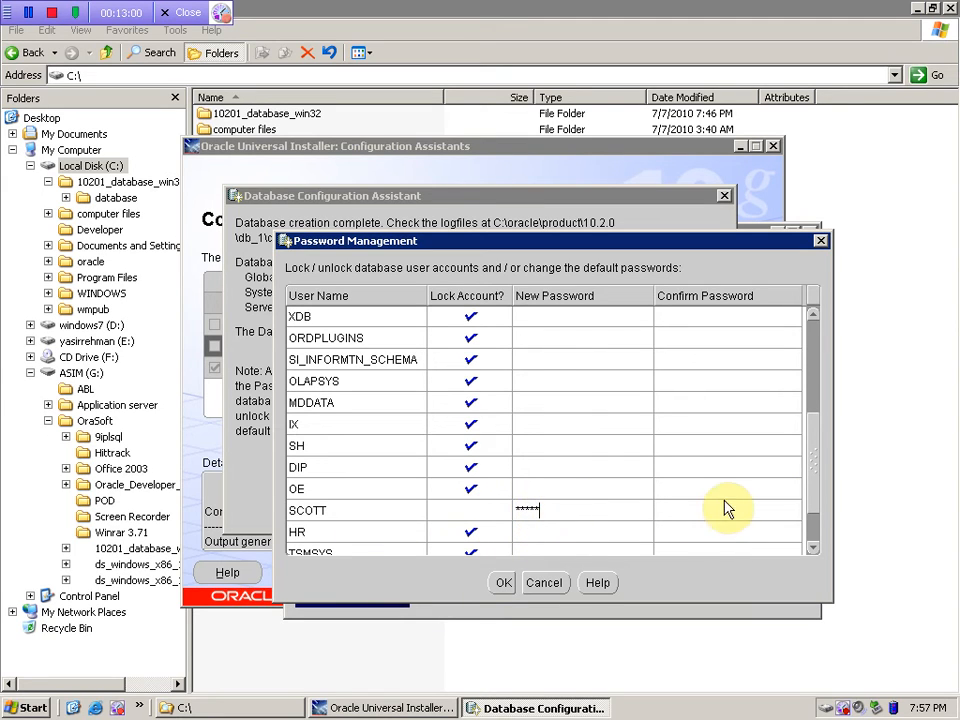
left_click(701, 512)
type("tiger")
- Unlock HR and enter and confirm its new password
left_click(483, 537)
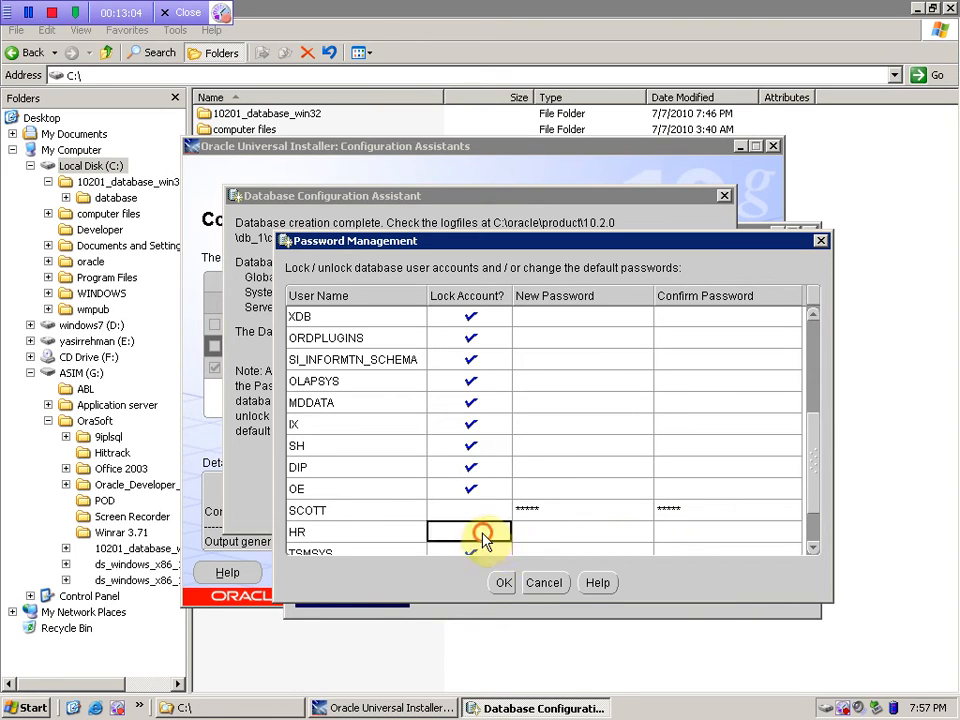
left_click(553, 534)
type("h")
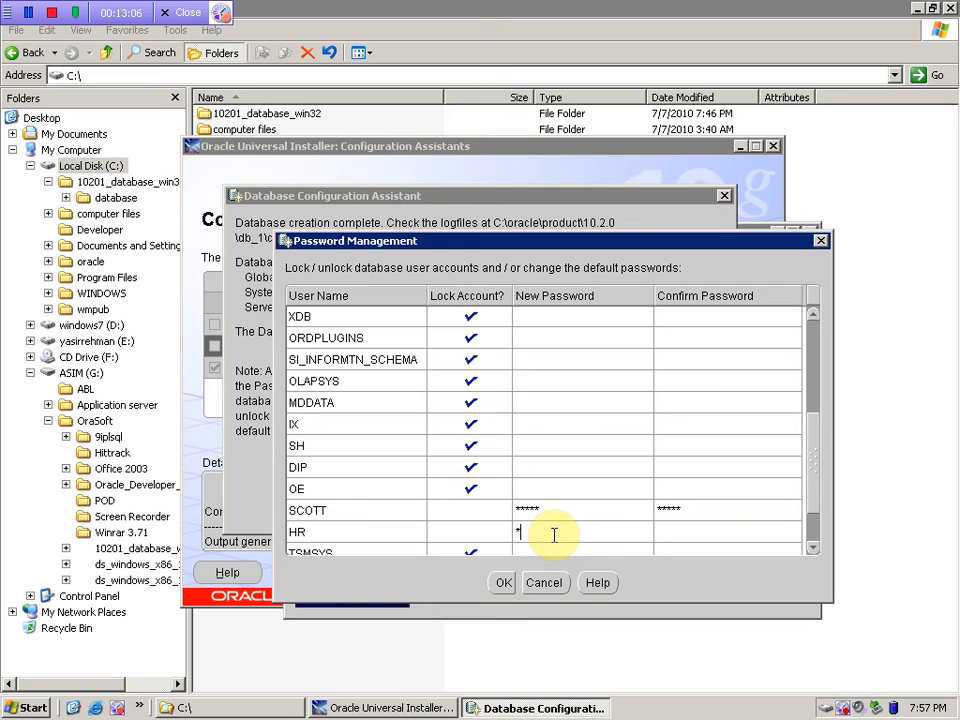
type("r")
left_click(677, 531)
type("hr")
left_click(814, 544)
left_click_drag(814, 532, 808, 507)
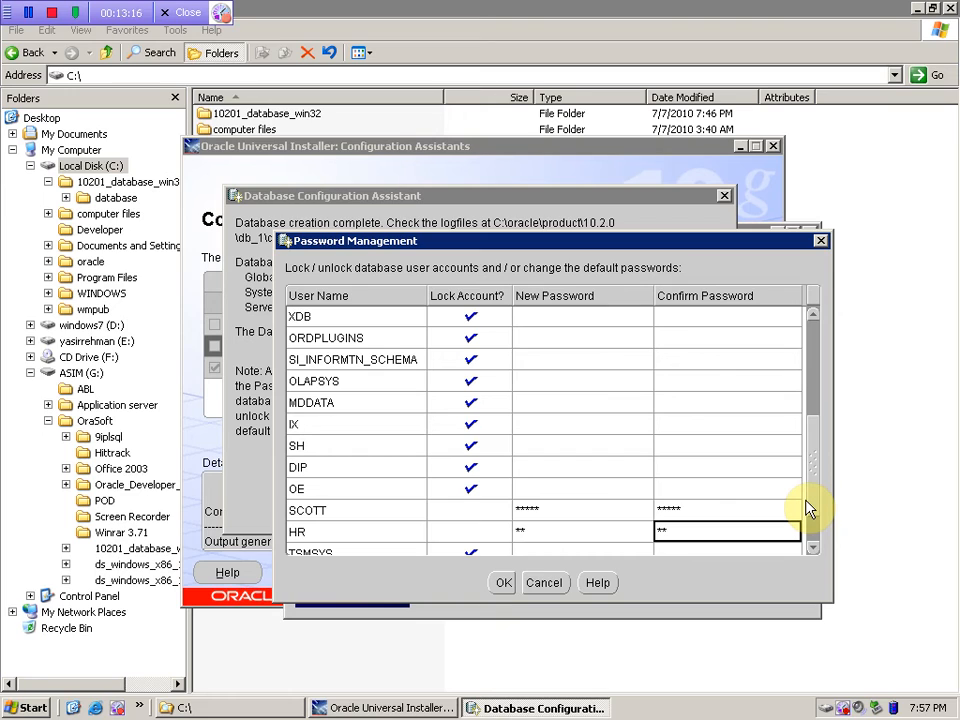
- Unlock OE with a new confirmed password and apply the changes
left_click(474, 490)
left_click(563, 489)
type("oe")
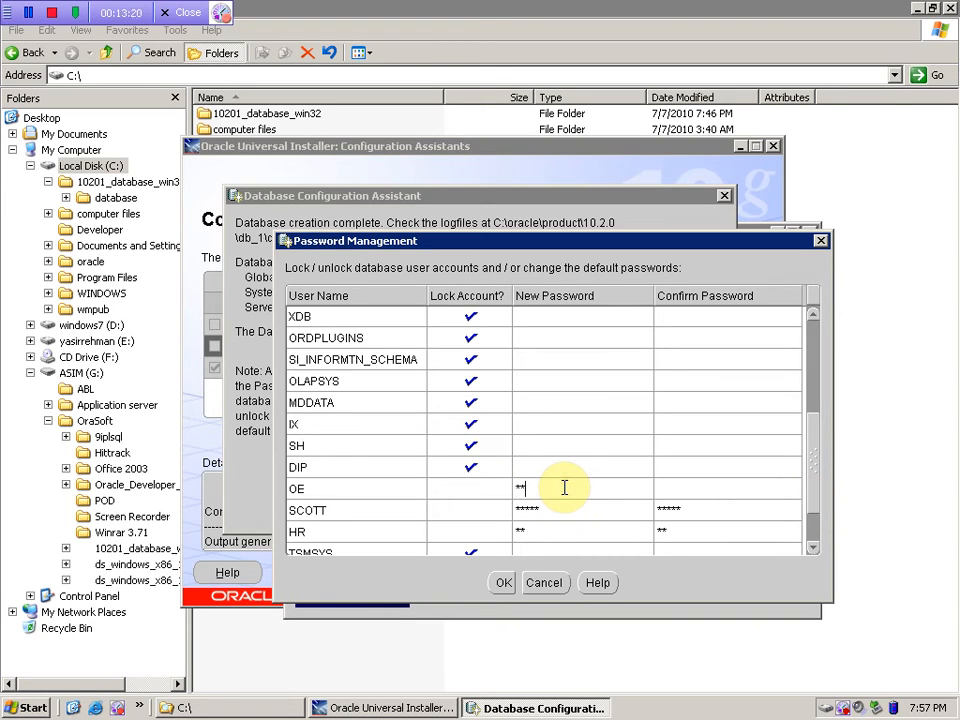
left_click(697, 488)
type("oe")
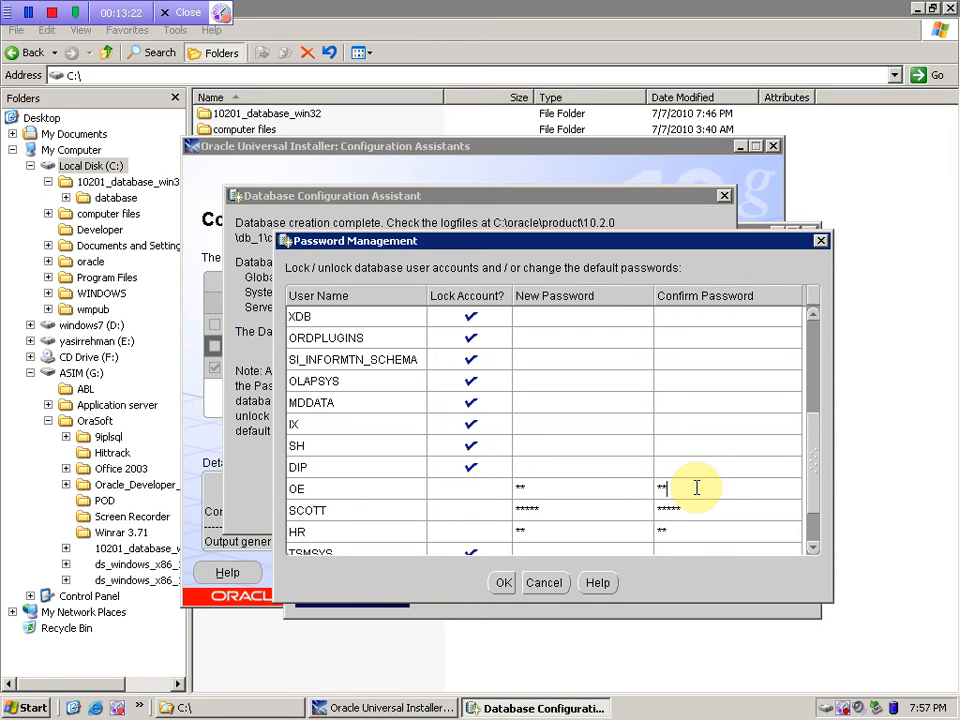
left_click(508, 586)
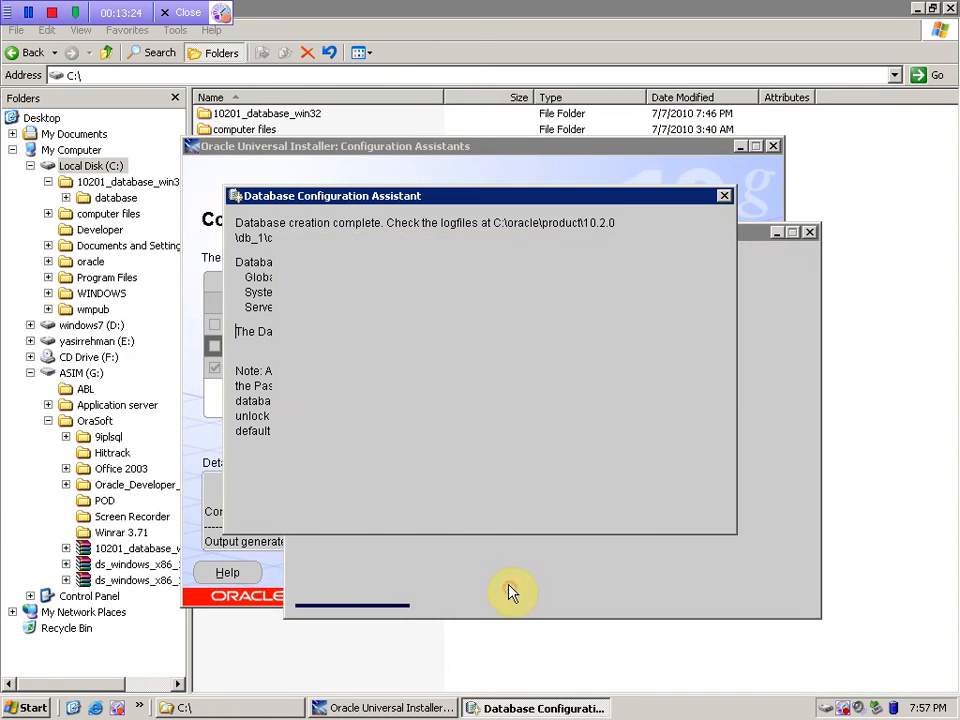
- Dismiss the DBCA summary, exit the finished Oracle Database 10g installation and confirm quitting
left_click(474, 518)
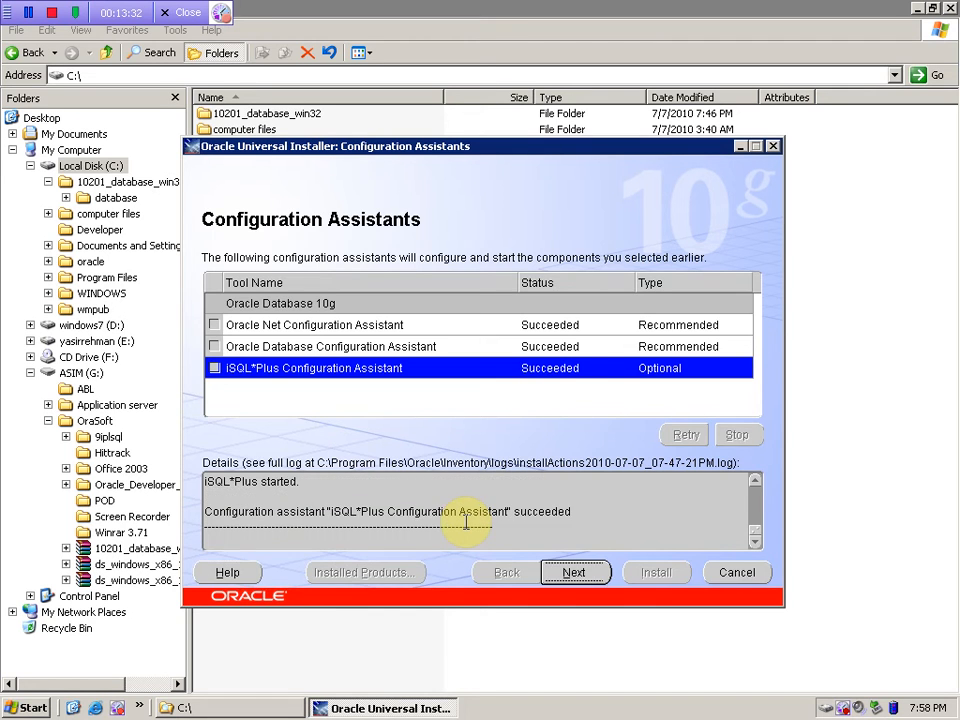
left_click(735, 578)
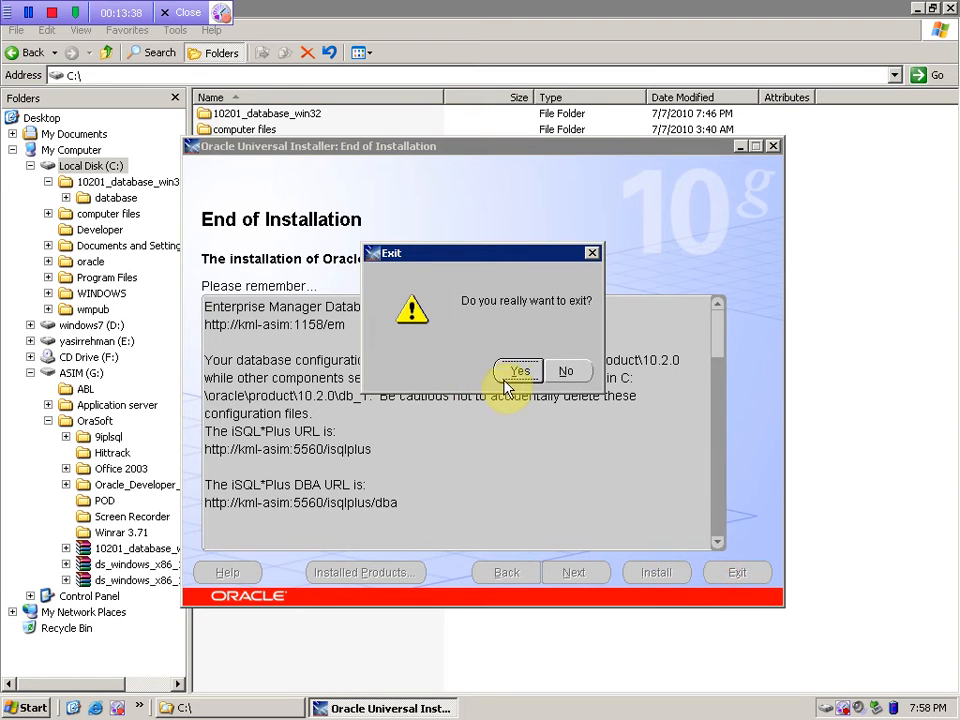
left_click(515, 372)
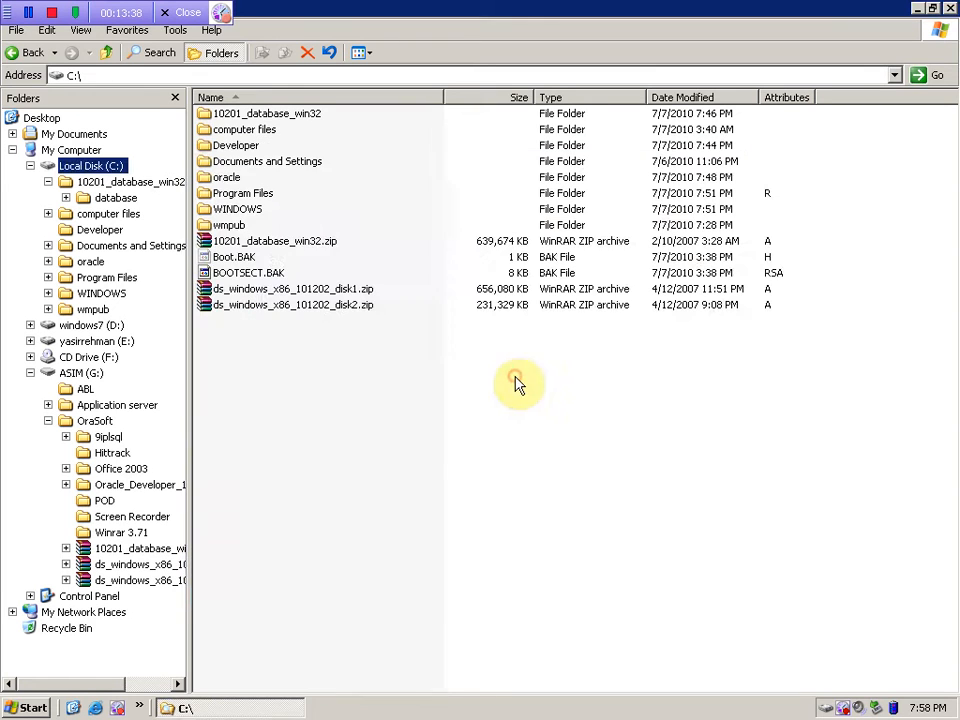
- Extract ds_windows_x86_101202_disk1.zip and disk2.zip into their own folders, cancelling the connection wizard
right_click(283, 288)
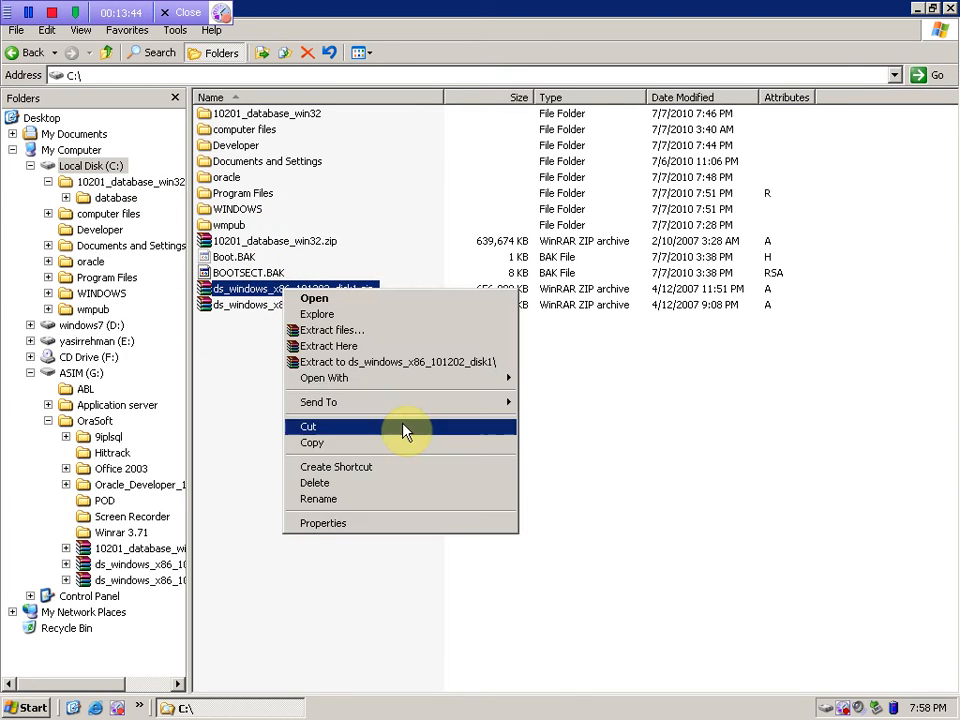
left_click(440, 362)
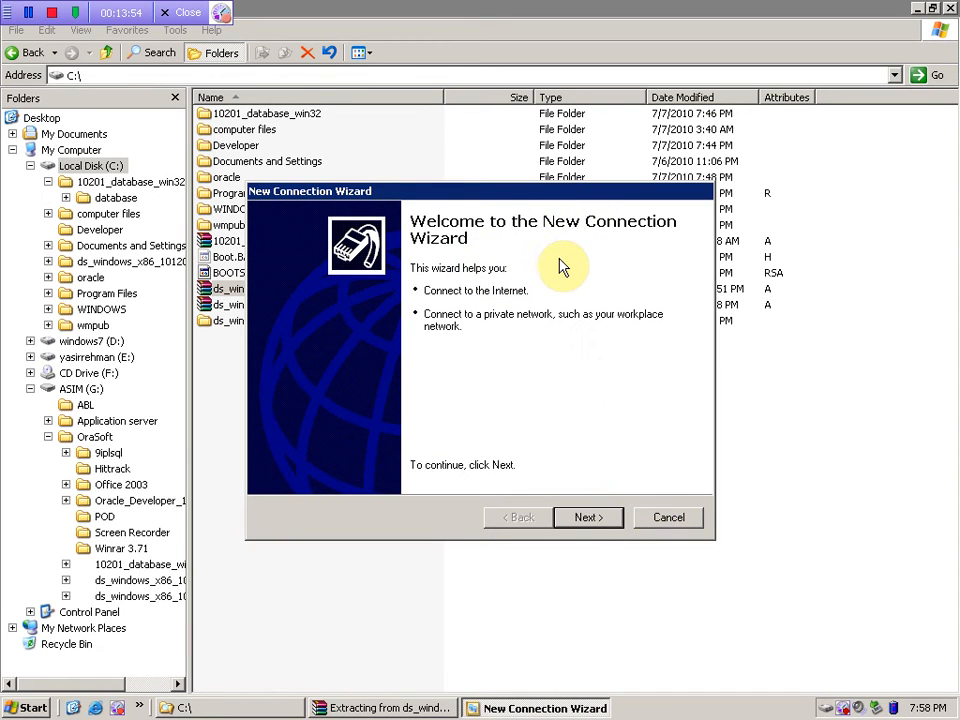
left_click(670, 520)
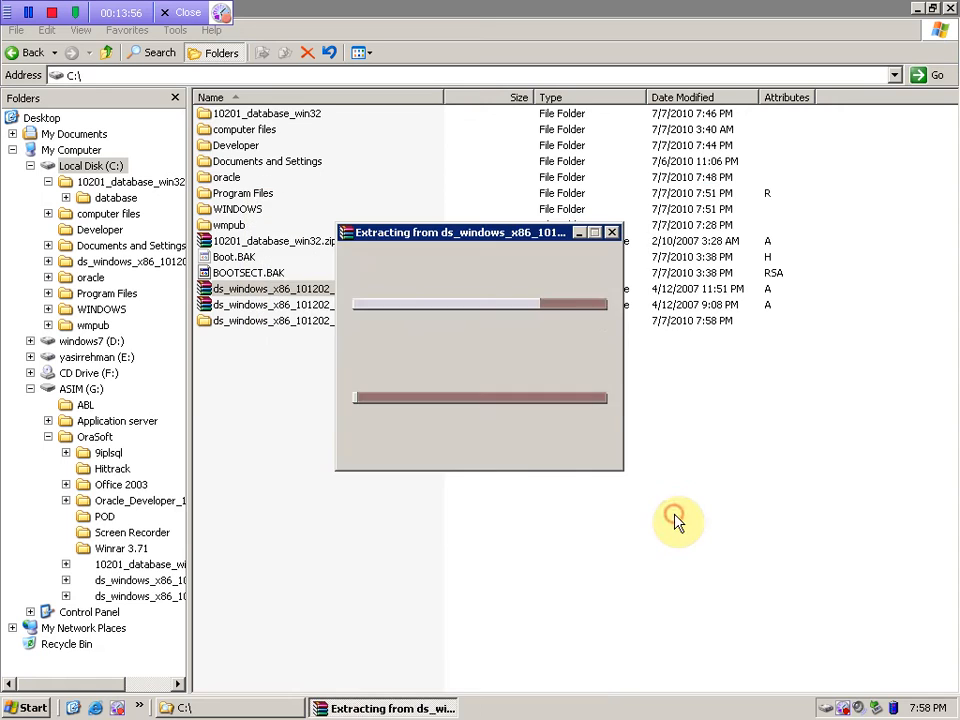
left_click(265, 305)
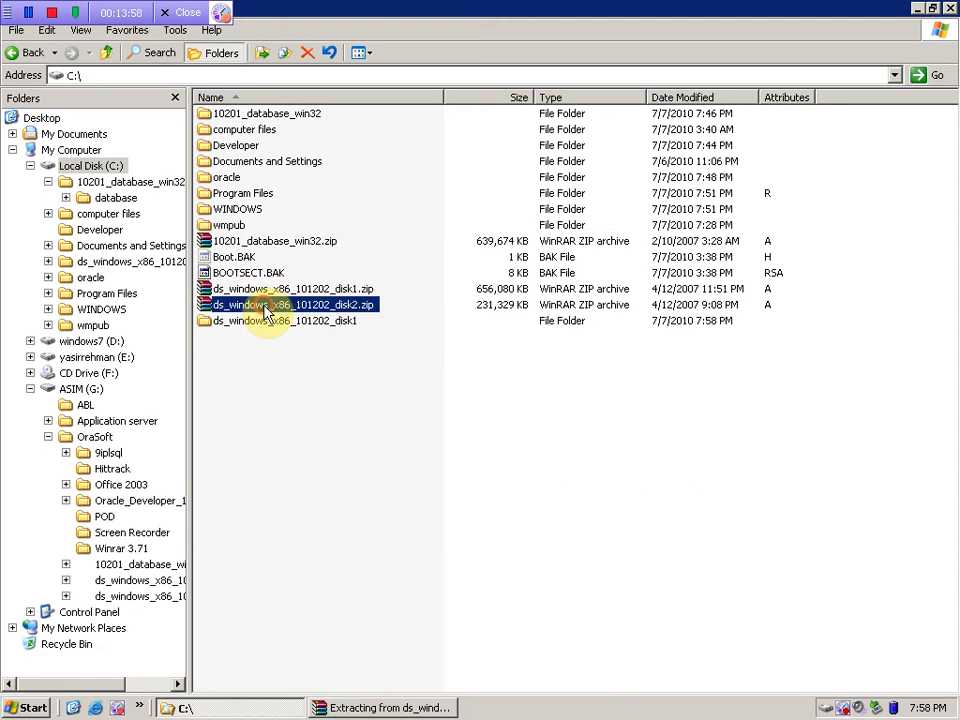
right_click(265, 310)
left_click(254, 377)
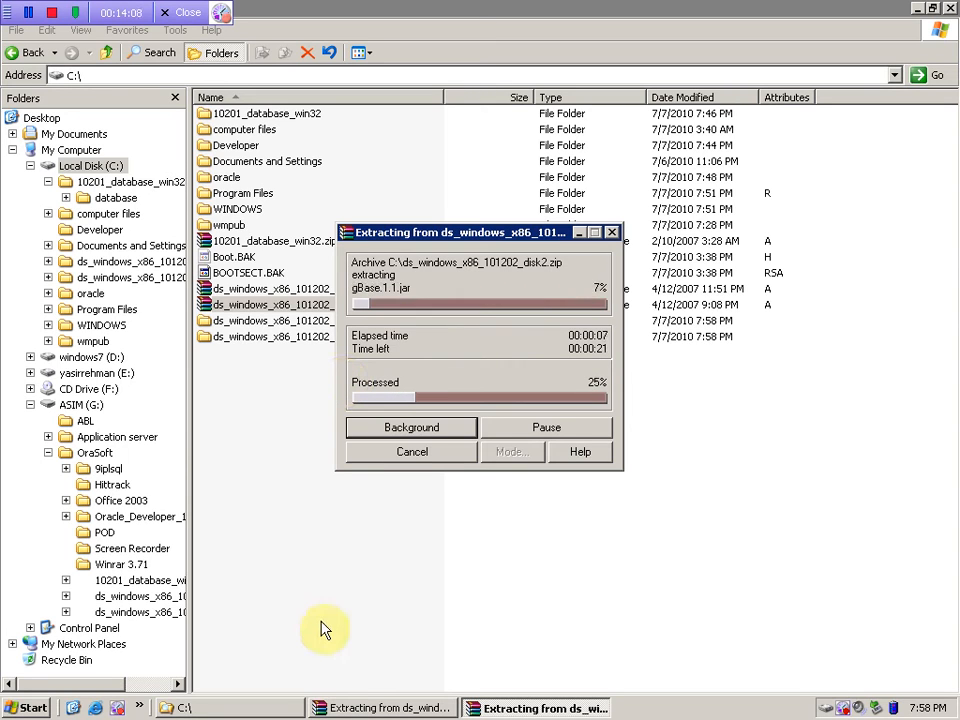
- Switch between the disk1 and disk2 WinRAR progress windows, leaving disk1 in front, then open Start
left_click(381, 705)
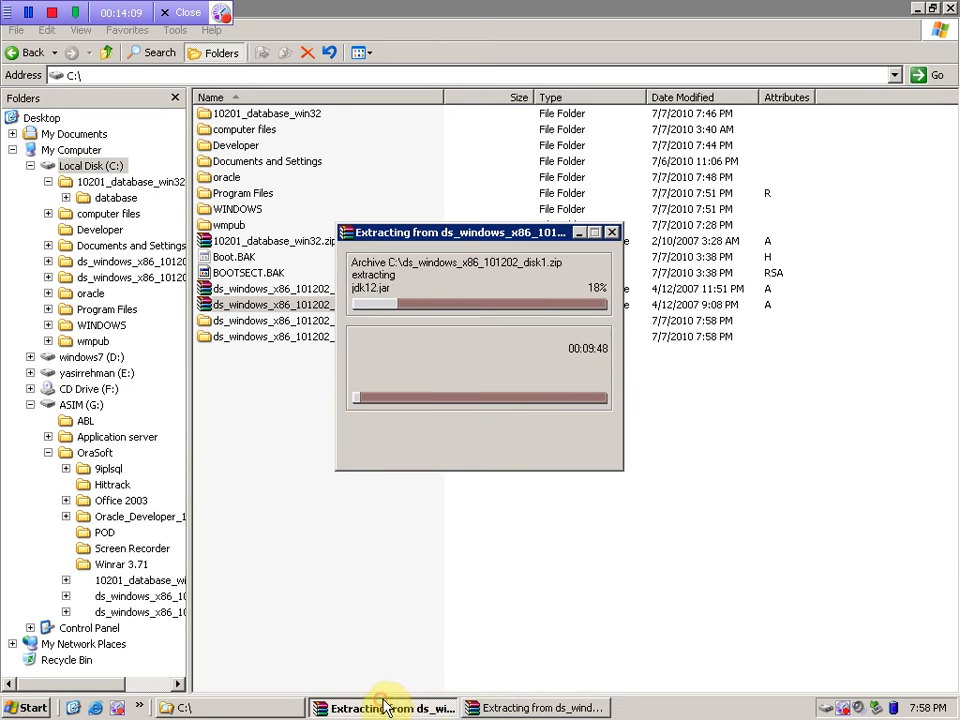
left_click(480, 705)
left_click(428, 707)
left_click(470, 710)
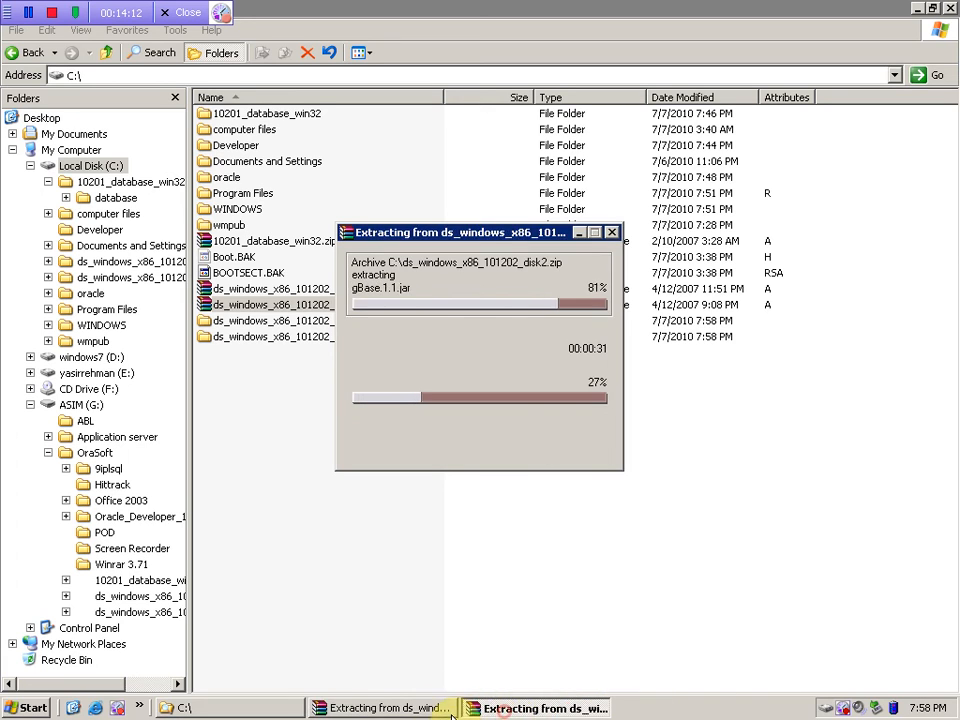
left_click(385, 707)
left_click(497, 707)
left_click(390, 707)
left_click(508, 710)
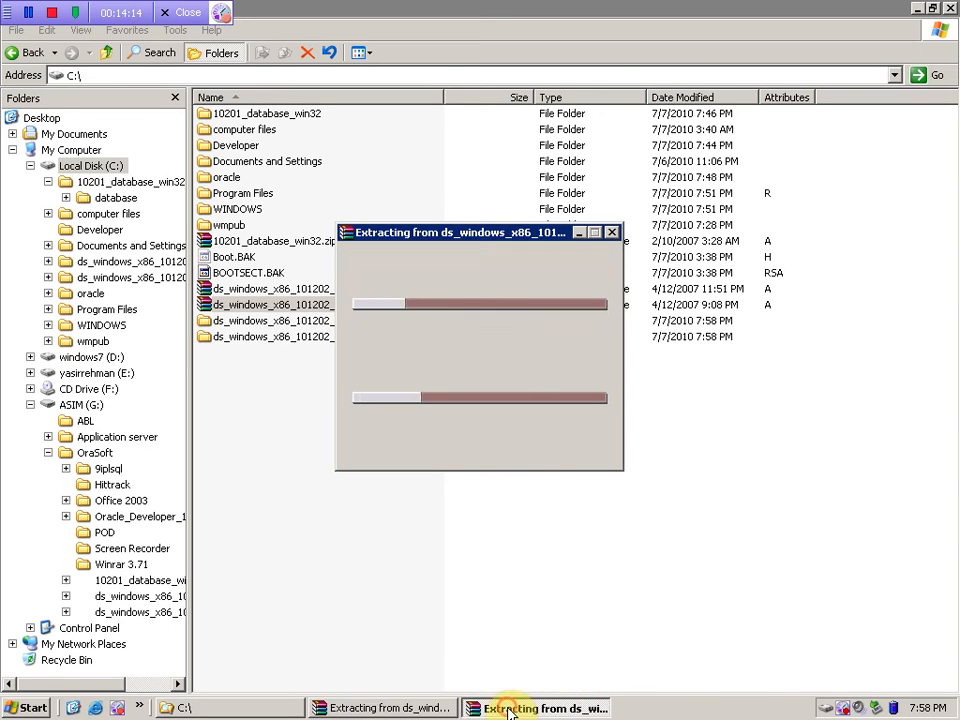
left_click(386, 705)
left_click(515, 711)
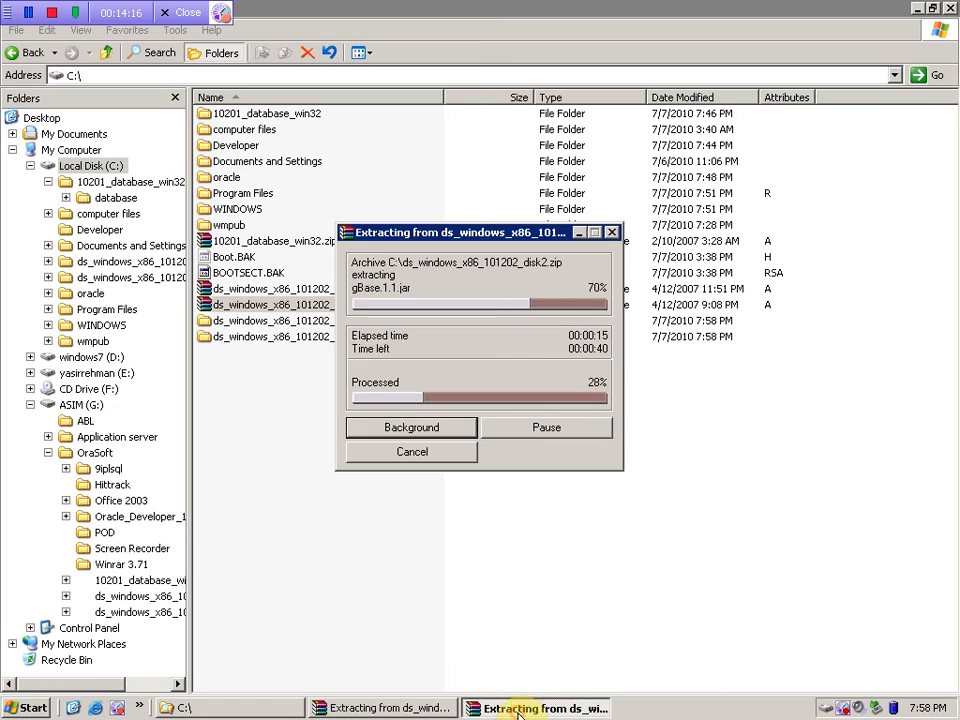
left_click(390, 710)
left_click(500, 708)
left_click(372, 706)
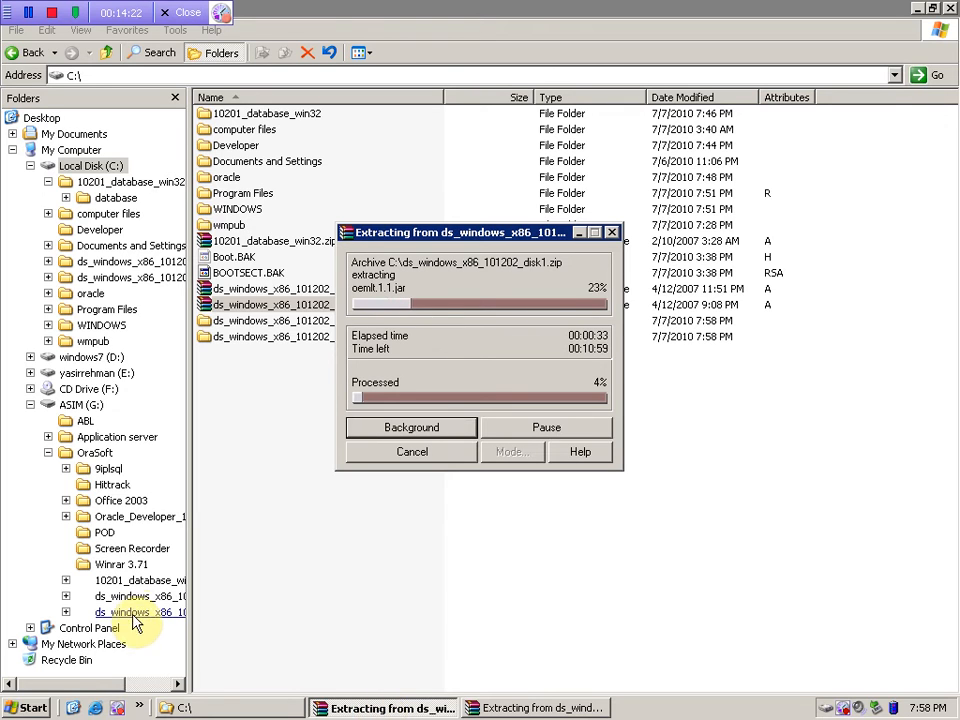
left_click(24, 708)
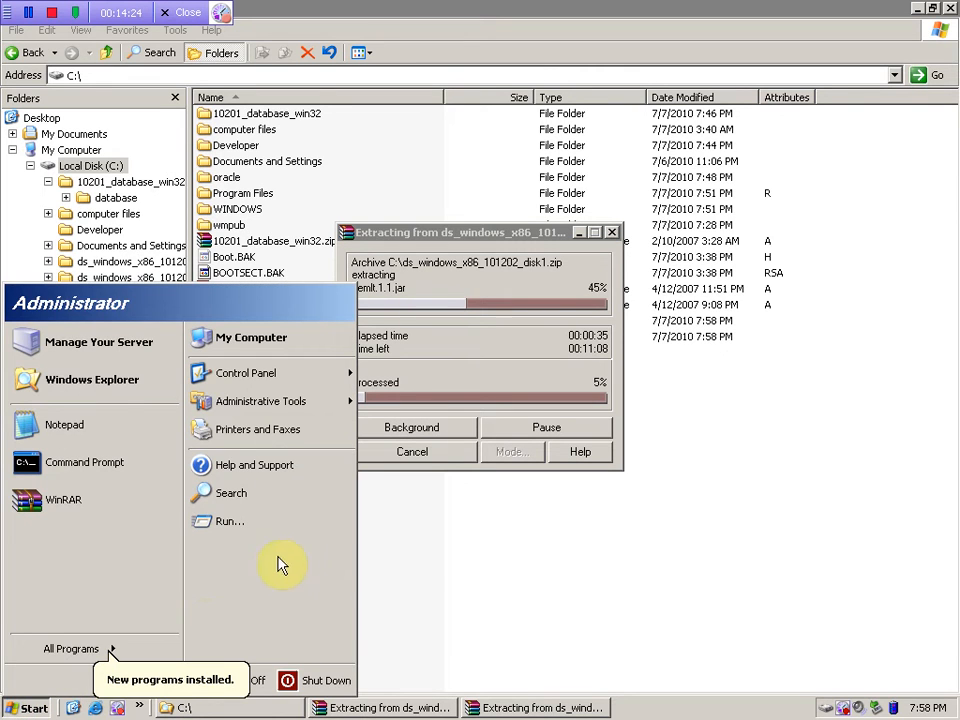
- Run services.msc from the Start menu's Run dialog to open the Services console
left_click(252, 525)
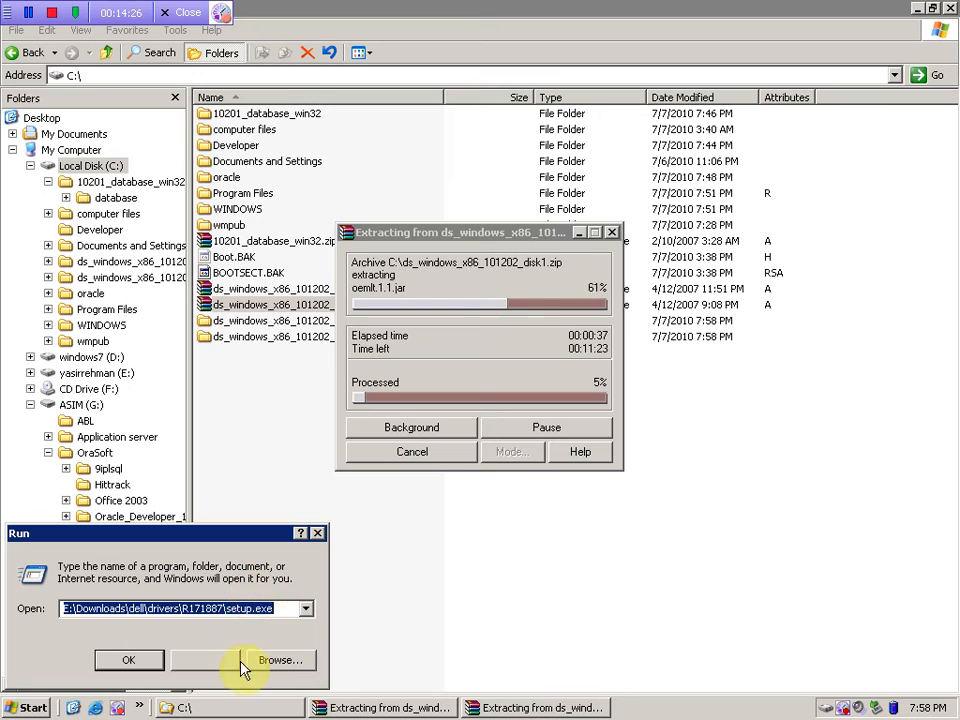
left_click(236, 662)
left_click(24, 708)
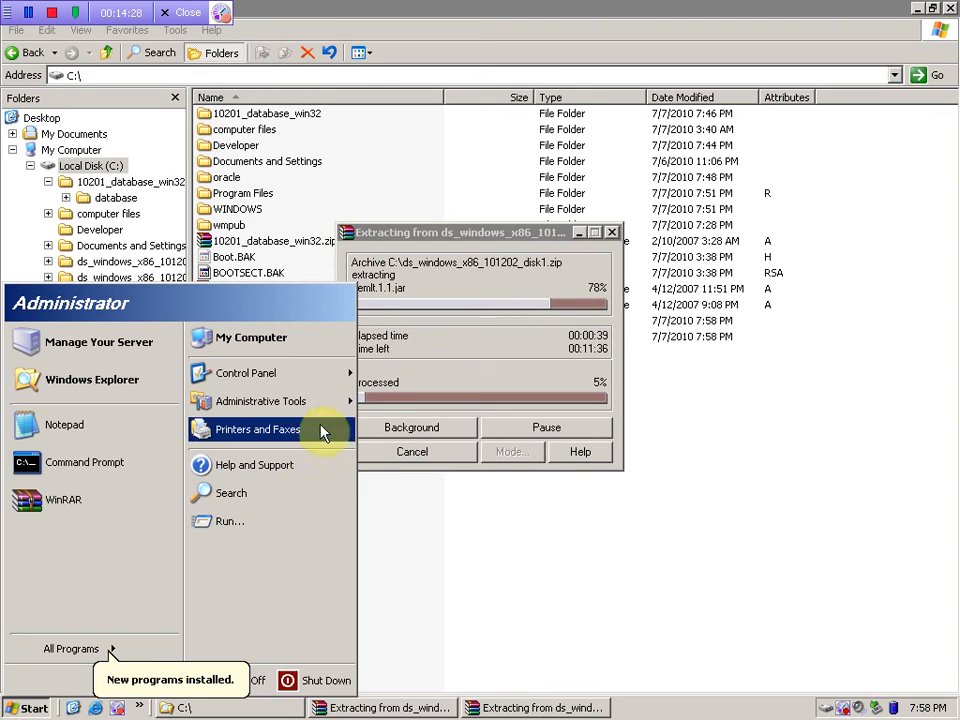
left_click(238, 521)
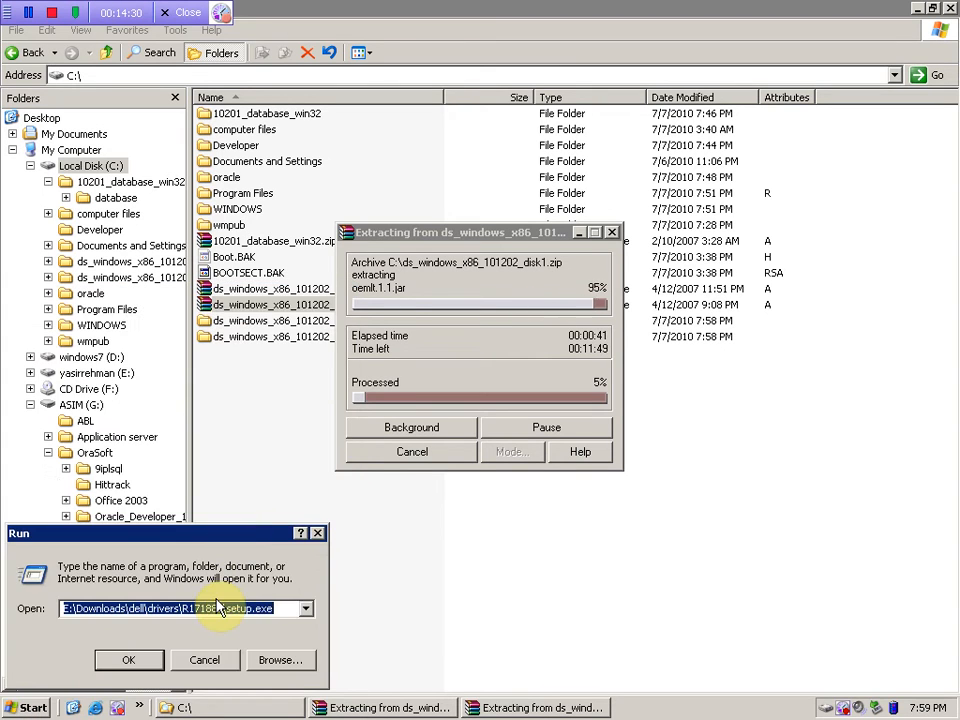
type("services.msc")
key("Return")
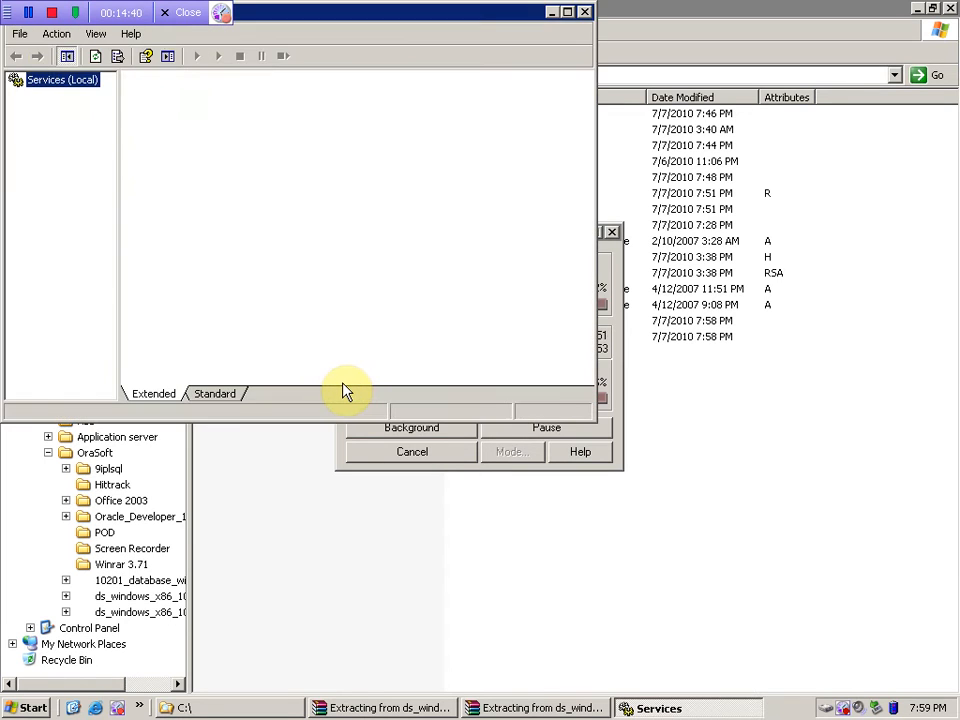
- Use the Standard view with a wider Name column to verify OracleServiceORCL is Started, then close Services
left_click(214, 393)
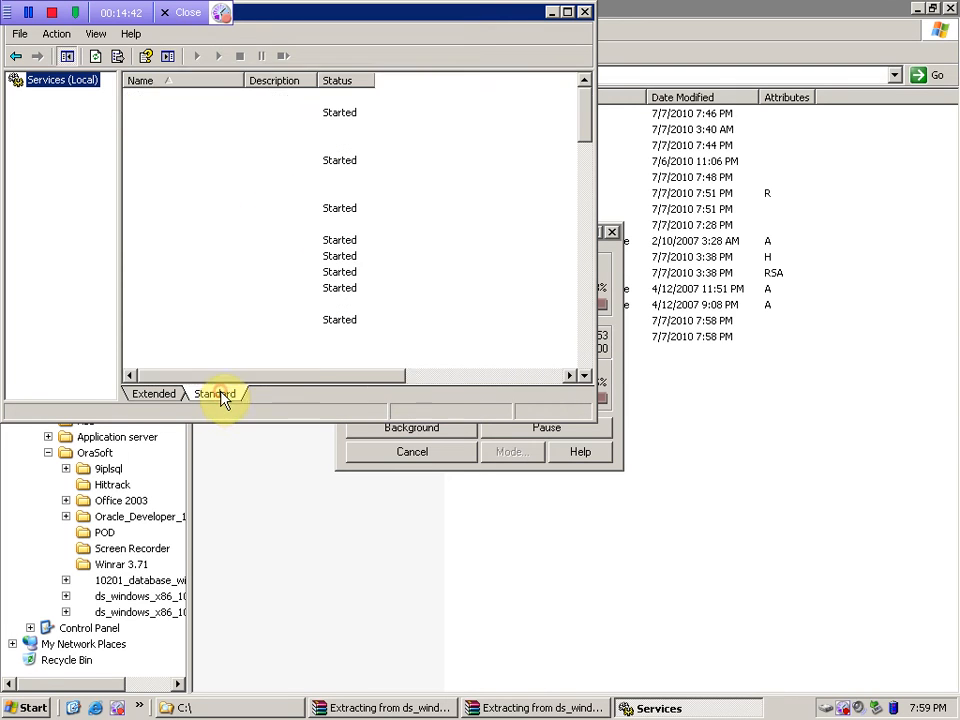
left_click(202, 257)
left_click_drag(243, 80, 408, 99)
left_click(235, 162)
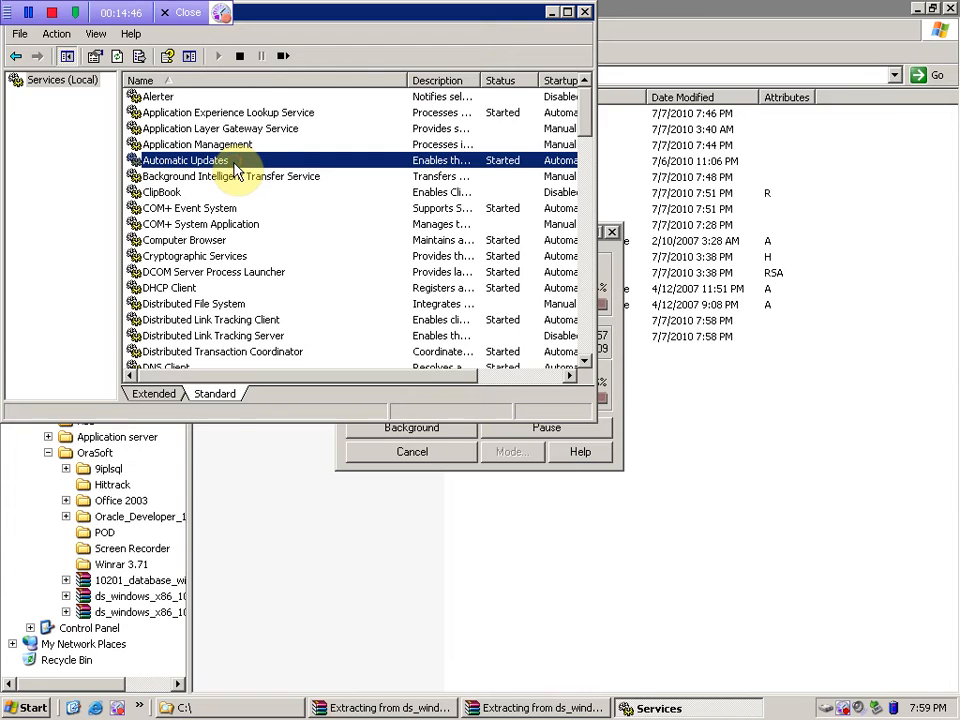
key("o")
key("o")
key("o")
key("o")
key("o")
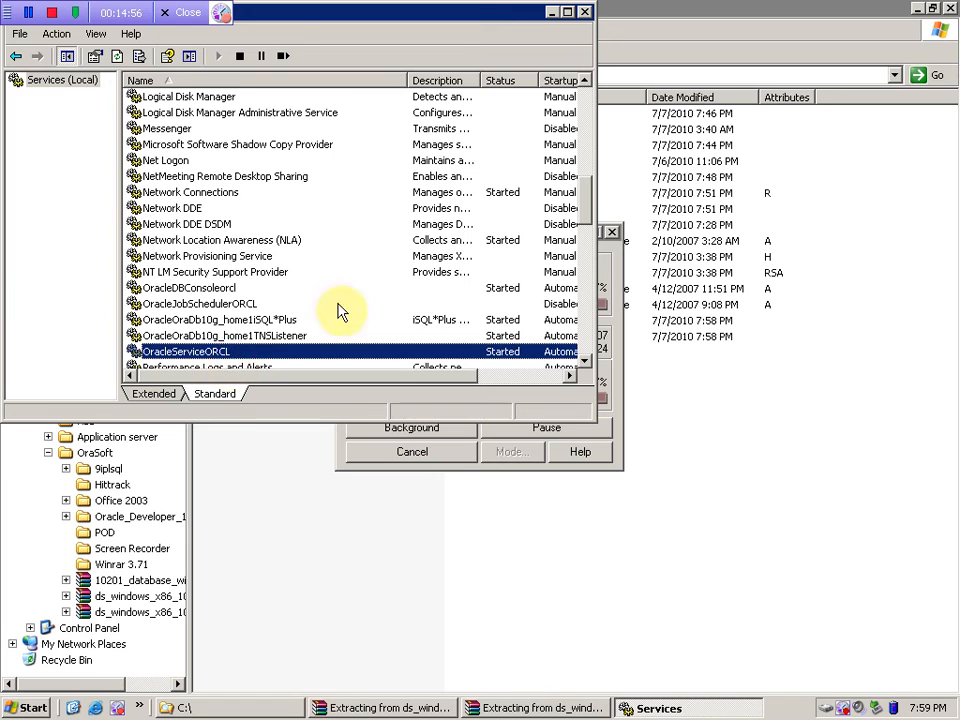
left_click(585, 12)
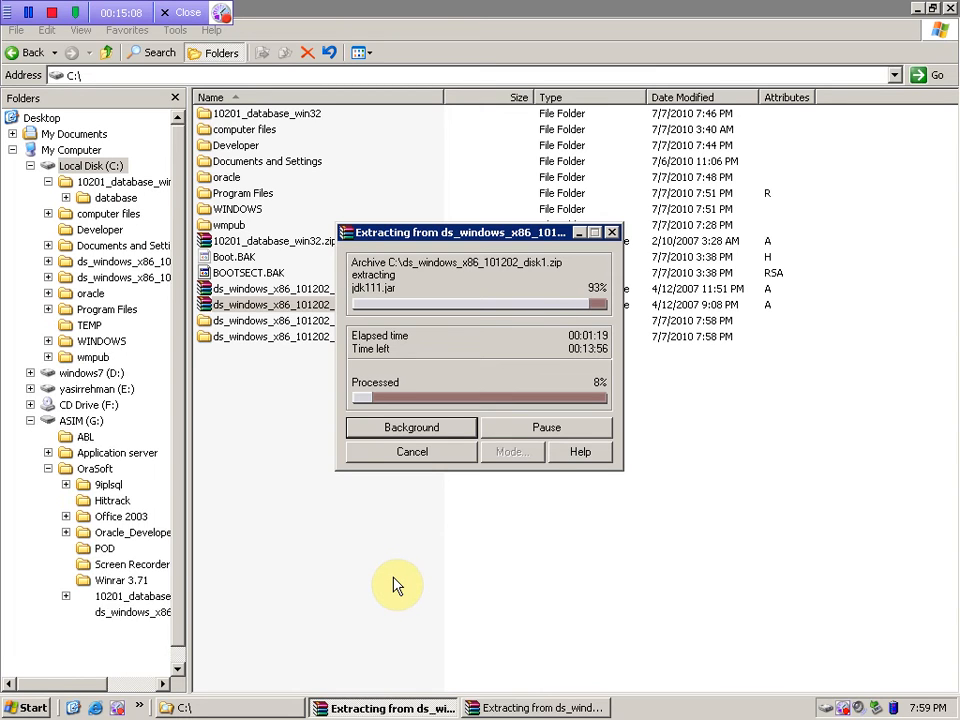
- Check both WinRAR extraction windows until the disk1 and disk2 archives finish extracting
left_click(264, 709)
left_click(335, 708)
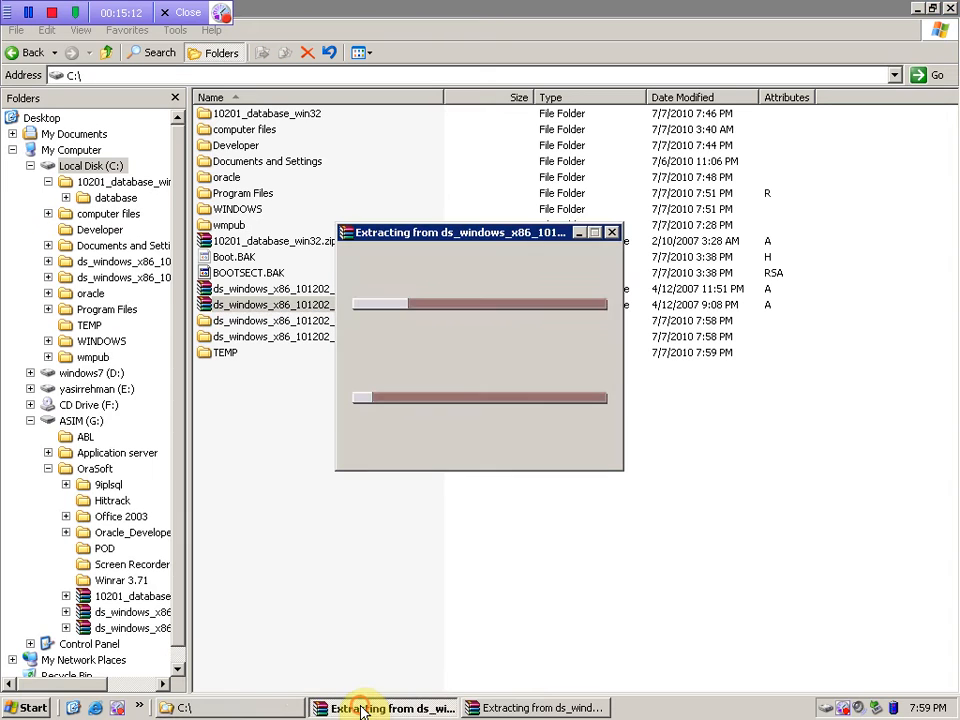
left_click(518, 709)
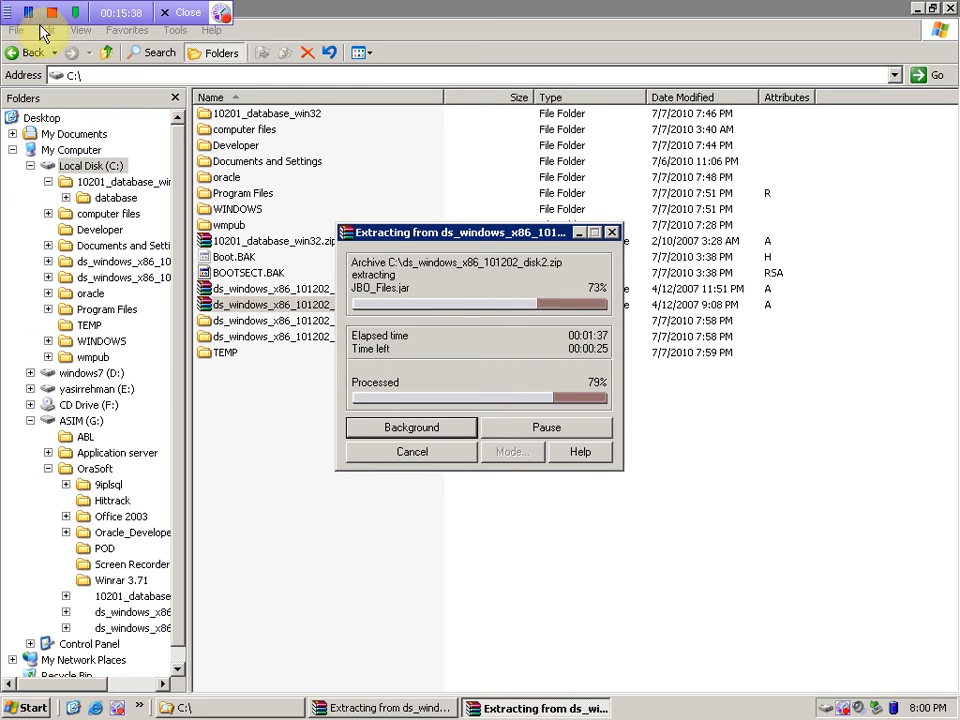
right_click(360, 447)
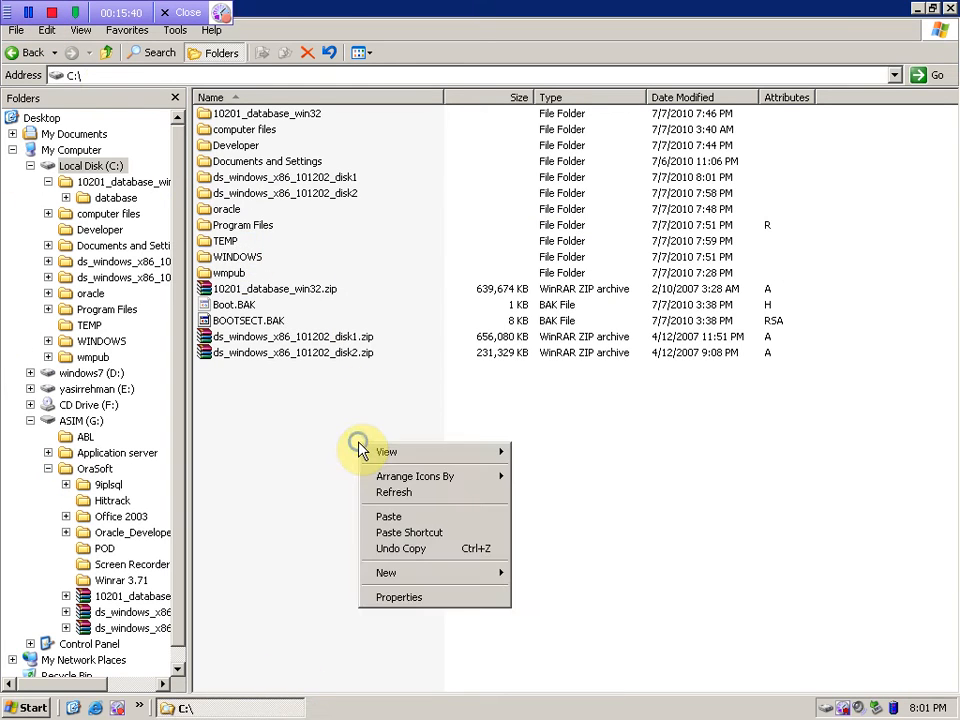
- Refresh the C:\ listing and open the ds_windows_x86_101202_disk1 folder
left_click(393, 492)
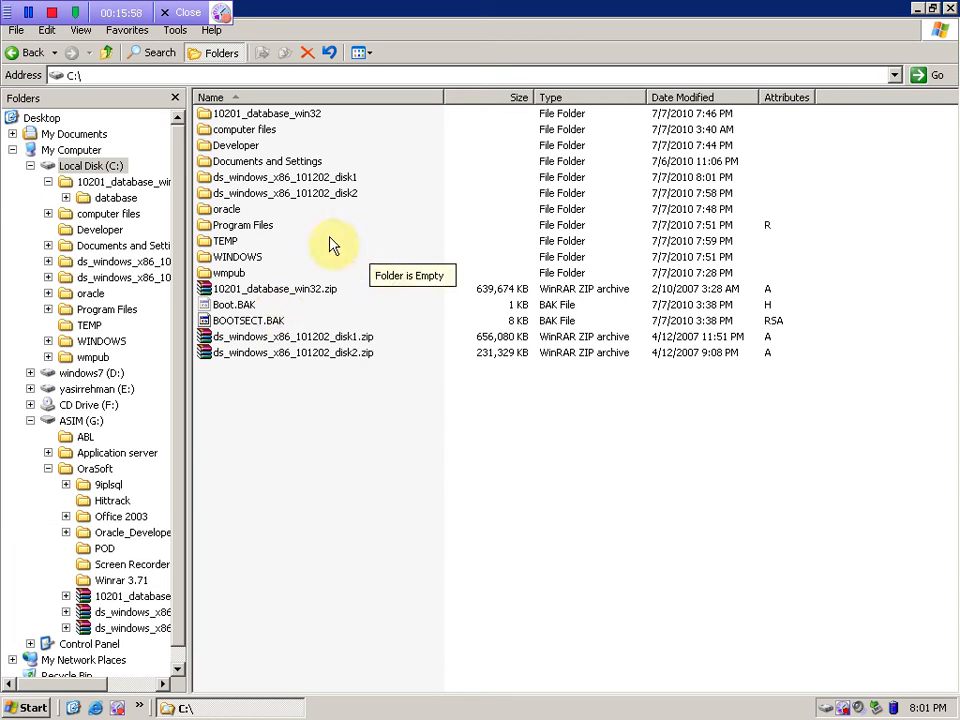
left_click(300, 193)
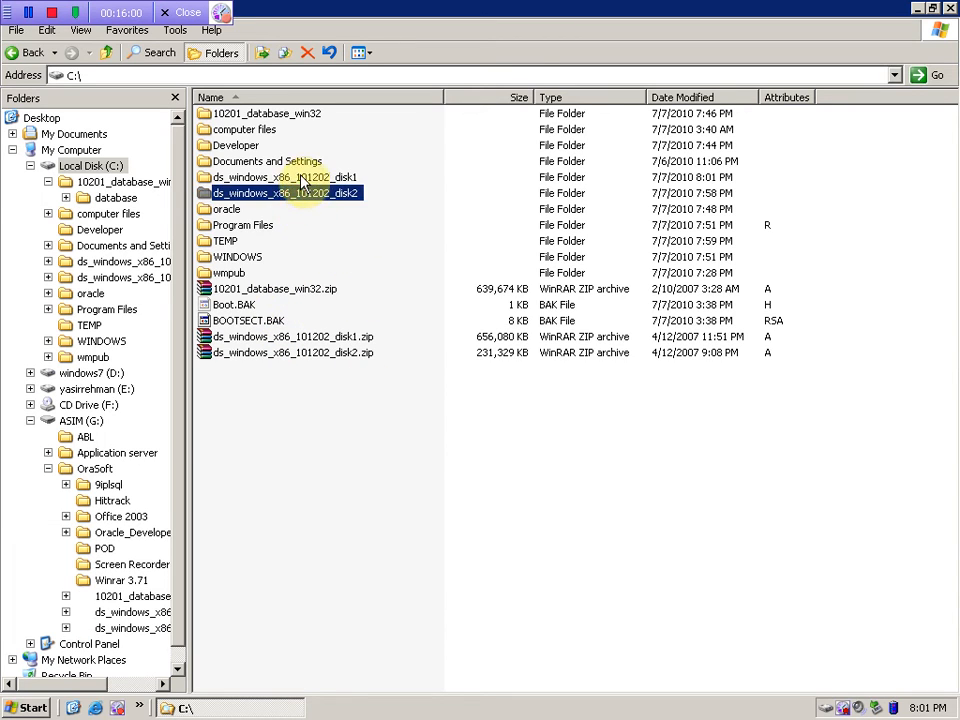
left_click(300, 178)
double_click(298, 179)
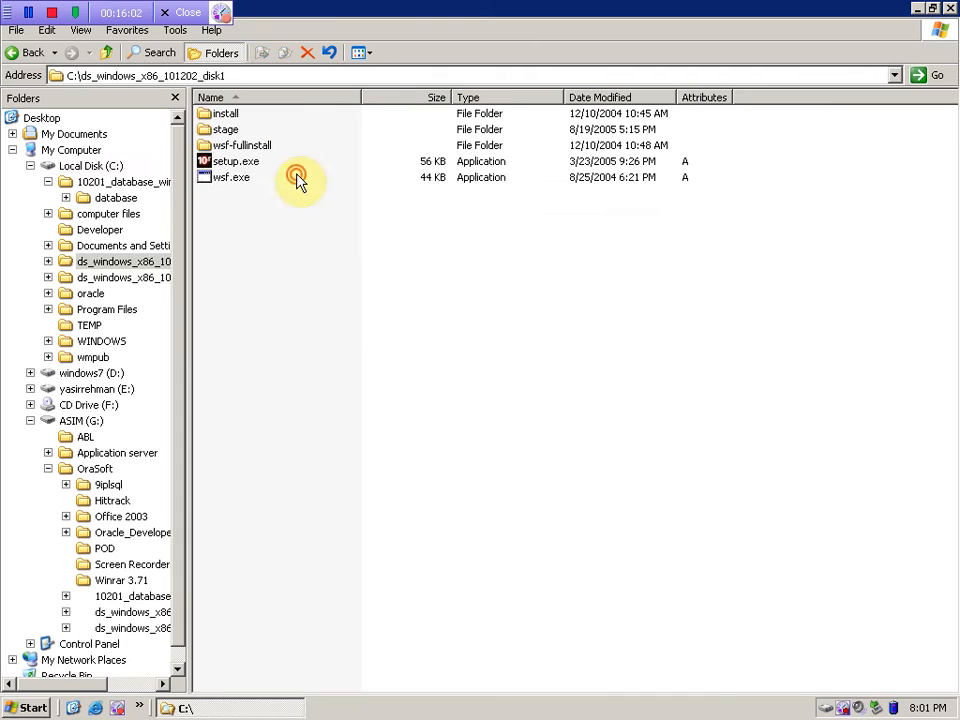
- Run setup.exe from the disk1 folder and move past the installer Welcome page
double_click(228, 163)
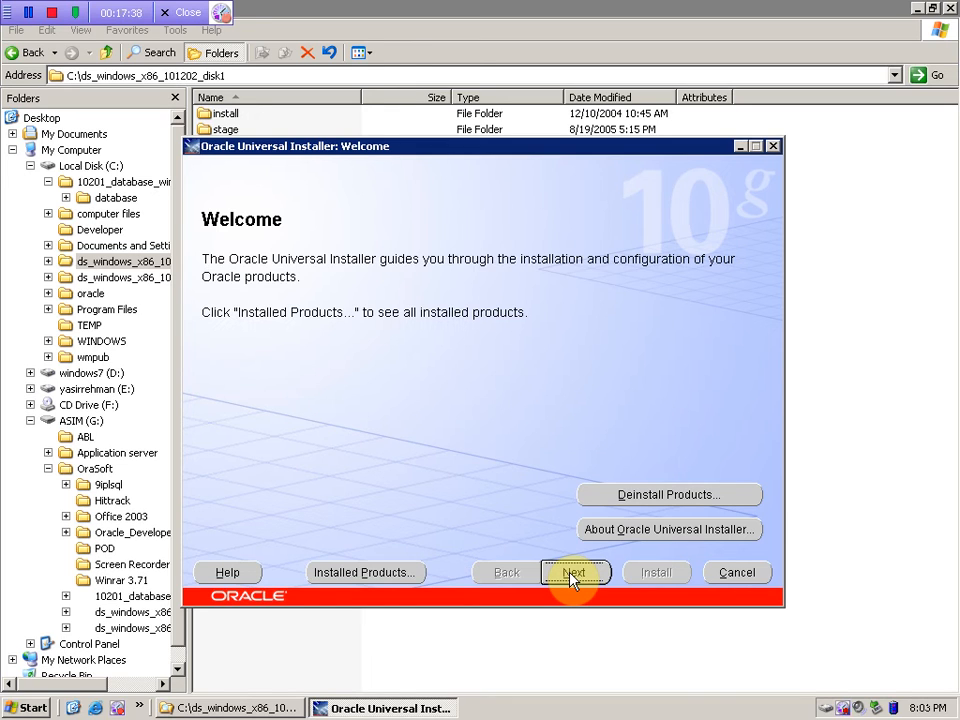
left_click(573, 577)
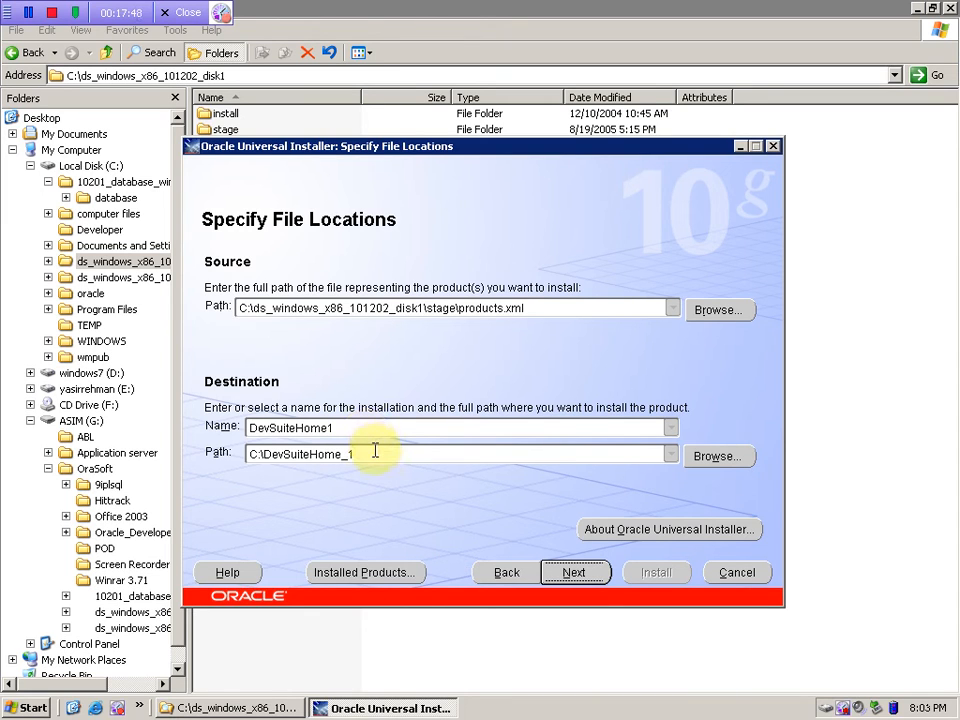
- Keep the default DevSuiteHome1 name and C:\DevSuiteHome_1 path on Specify File Locations
left_click(375, 452)
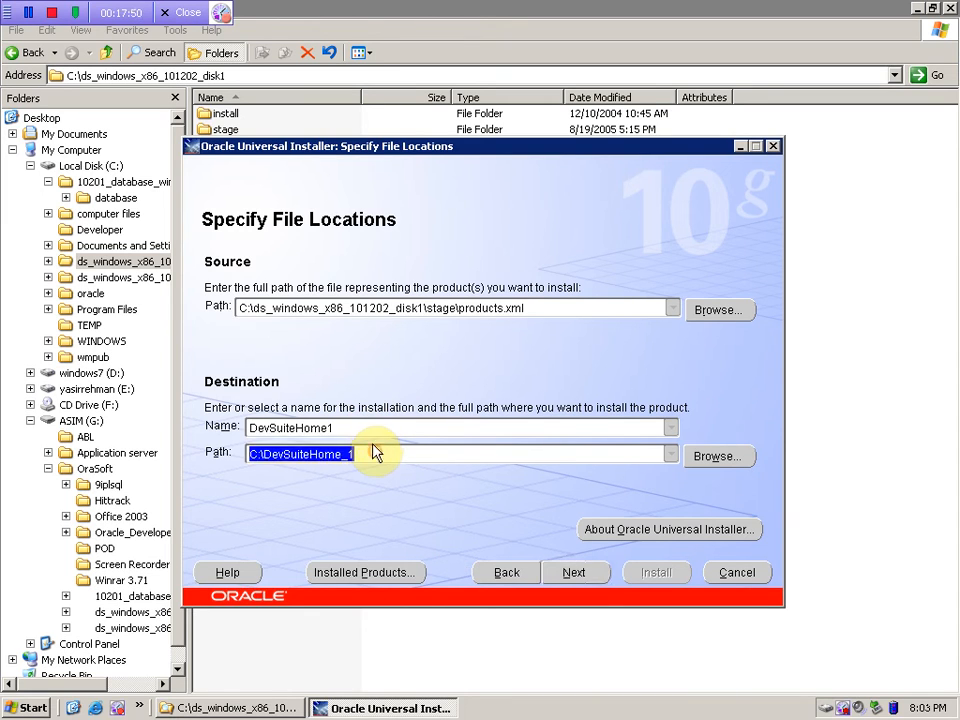
key("shift+Tab")
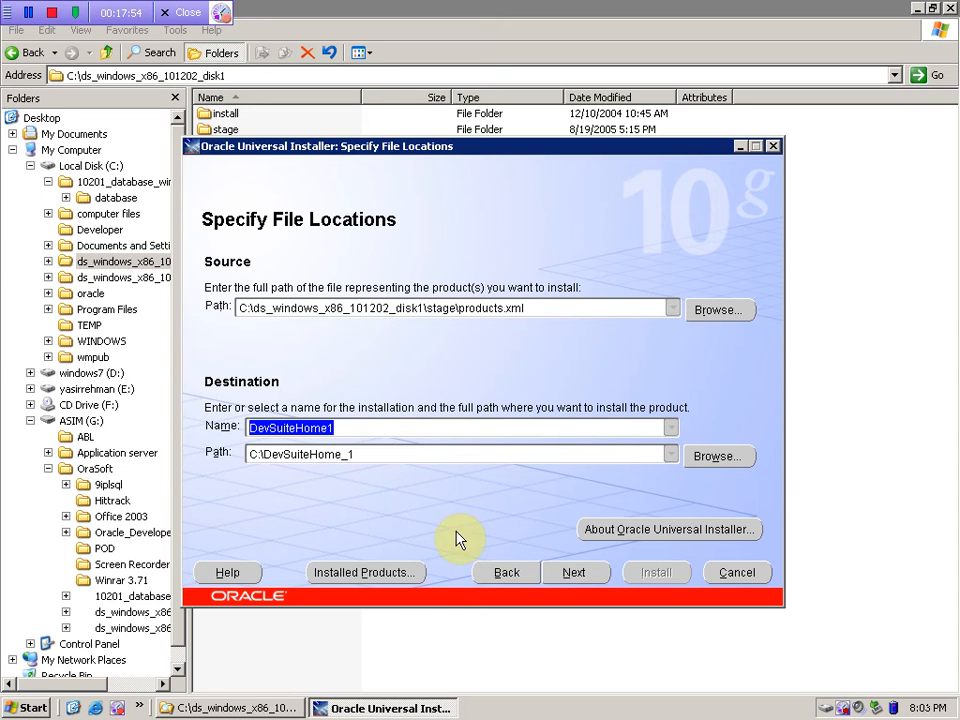
left_click(560, 575)
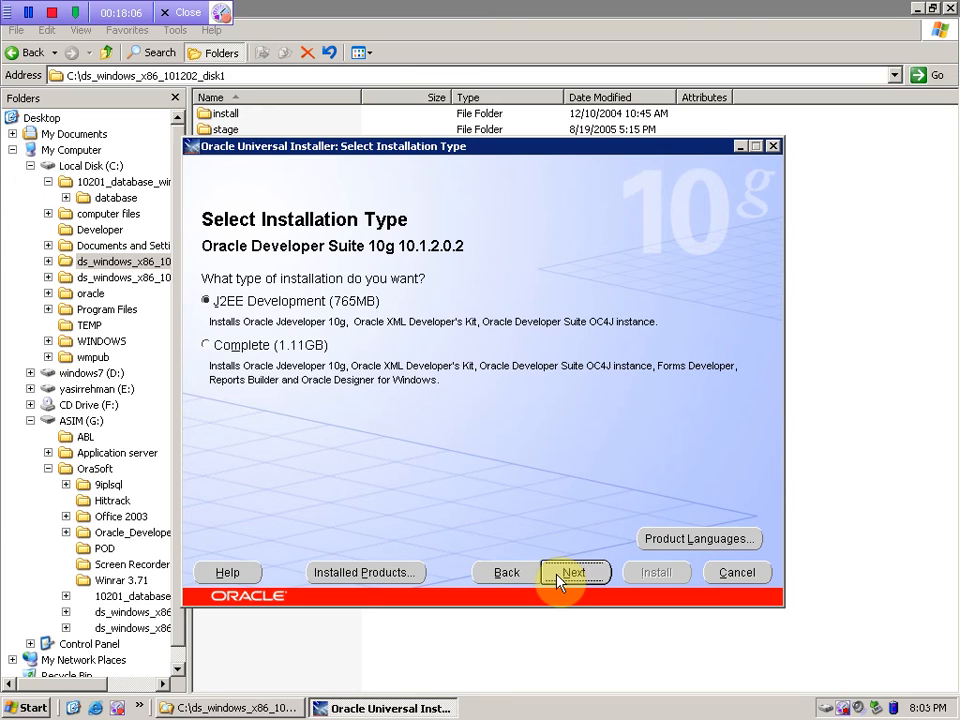
- Select the Complete (1.11GB) installation type and continue to the mail server page
left_click(251, 350)
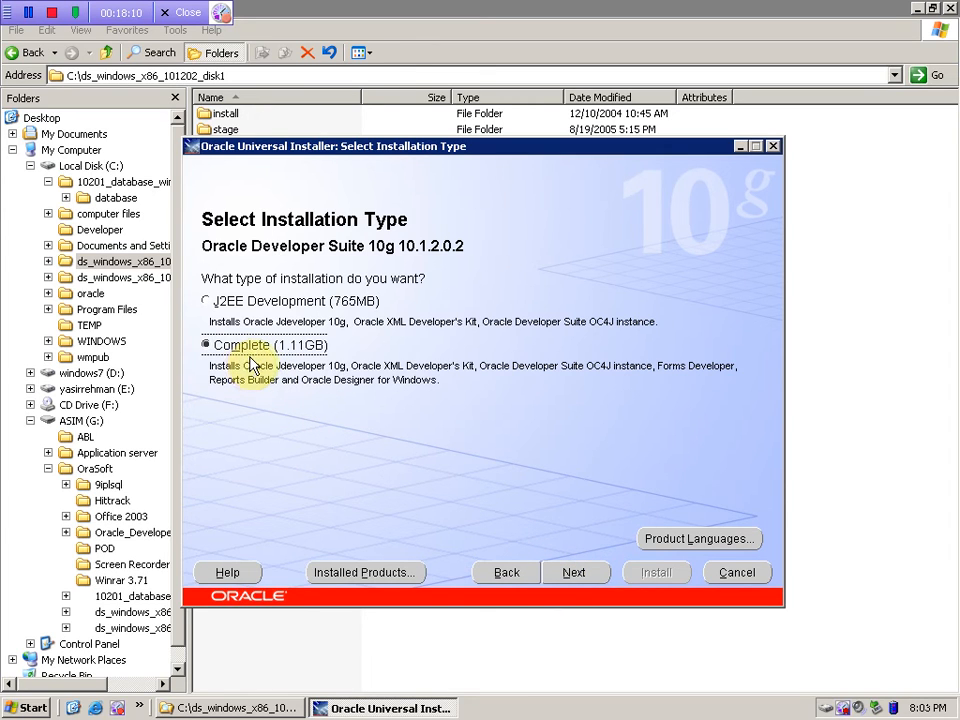
left_click(569, 578)
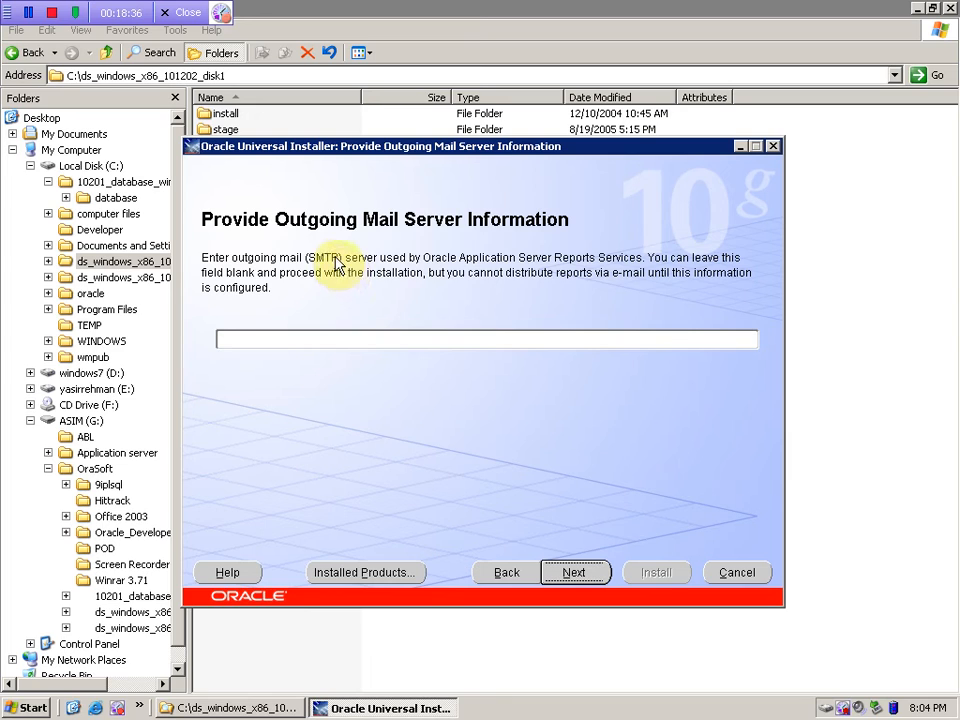
- Leave the SMTP server blank, review the Developer Suite 10g summary, and begin the installation
left_click(268, 335)
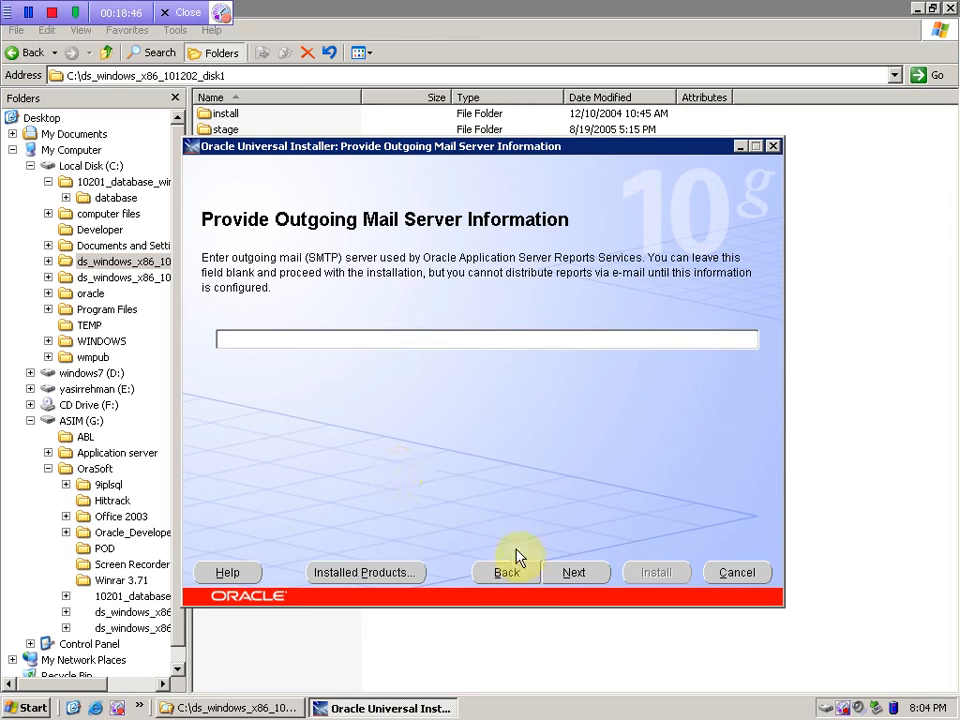
left_click(580, 582)
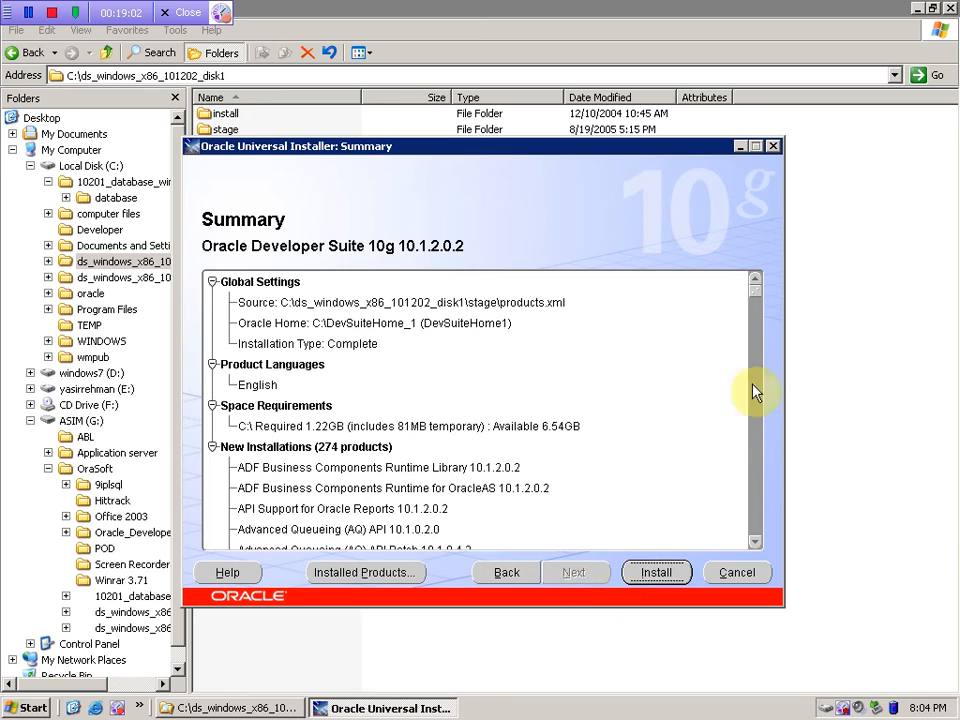
left_click_drag(754, 296, 784, 285)
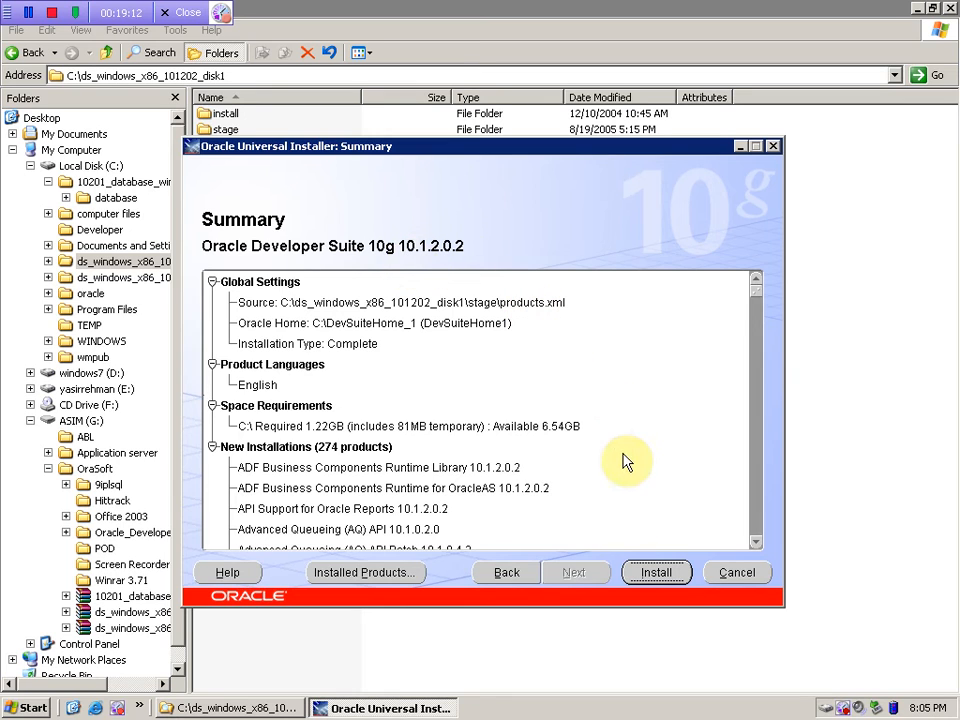
left_click(655, 577)
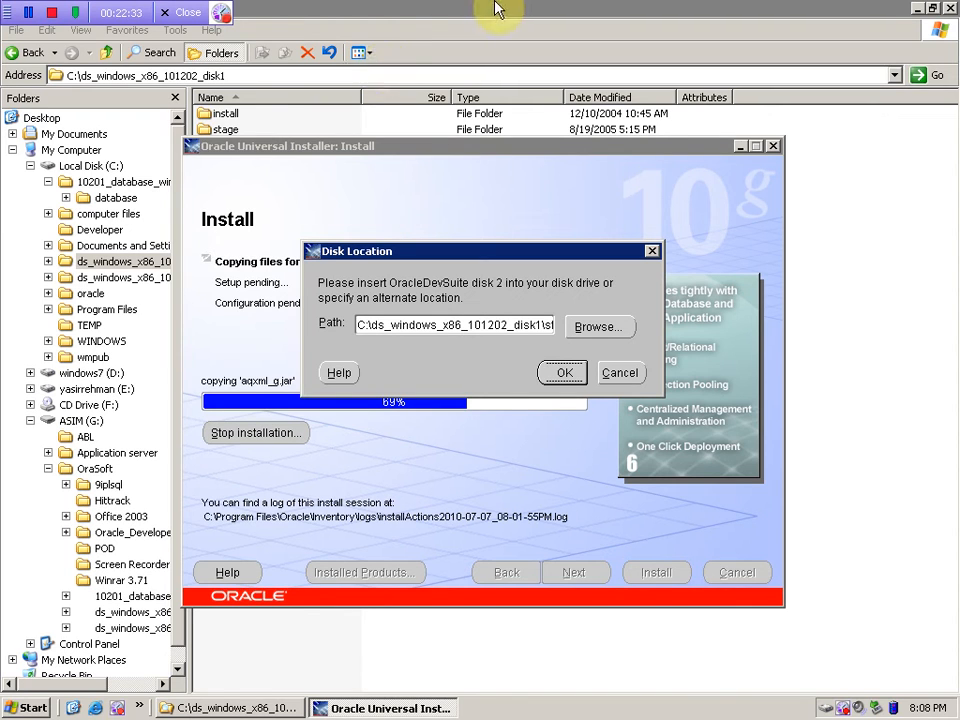
- Change the disk location path from disk1 to disk2 and confirm it
left_click(530, 289)
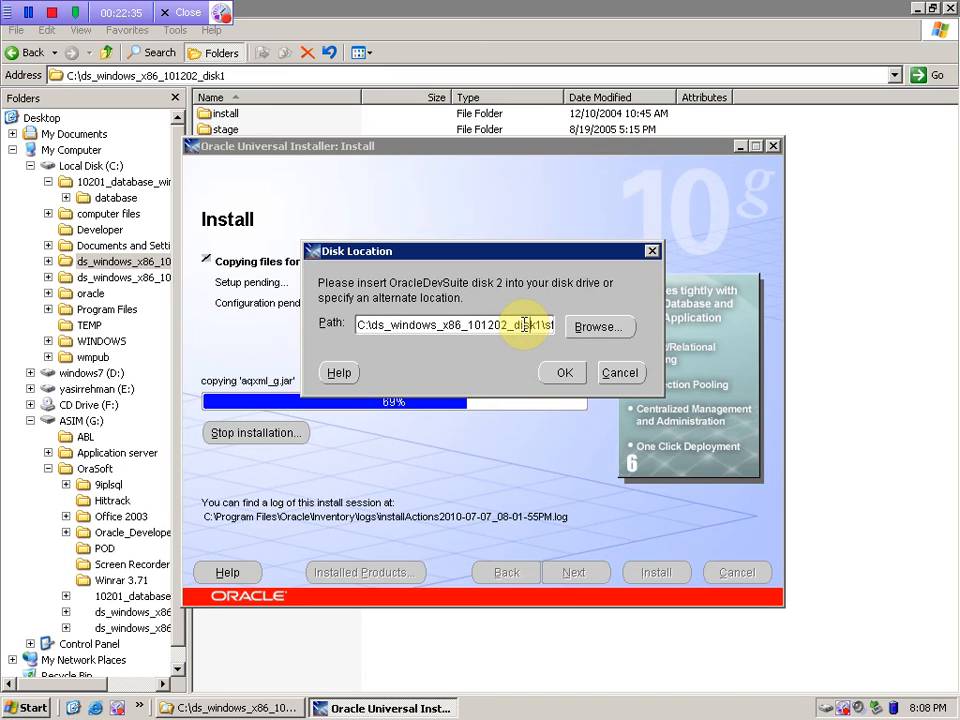
left_click(524, 325)
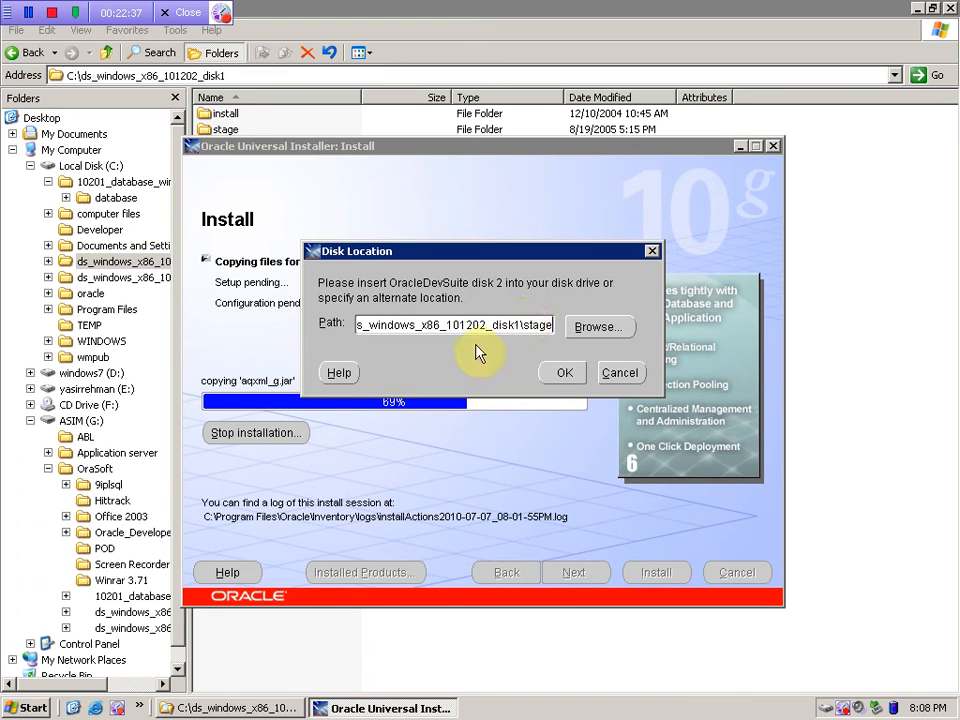
left_click(517, 328)
key("BackSpace")
type("2")
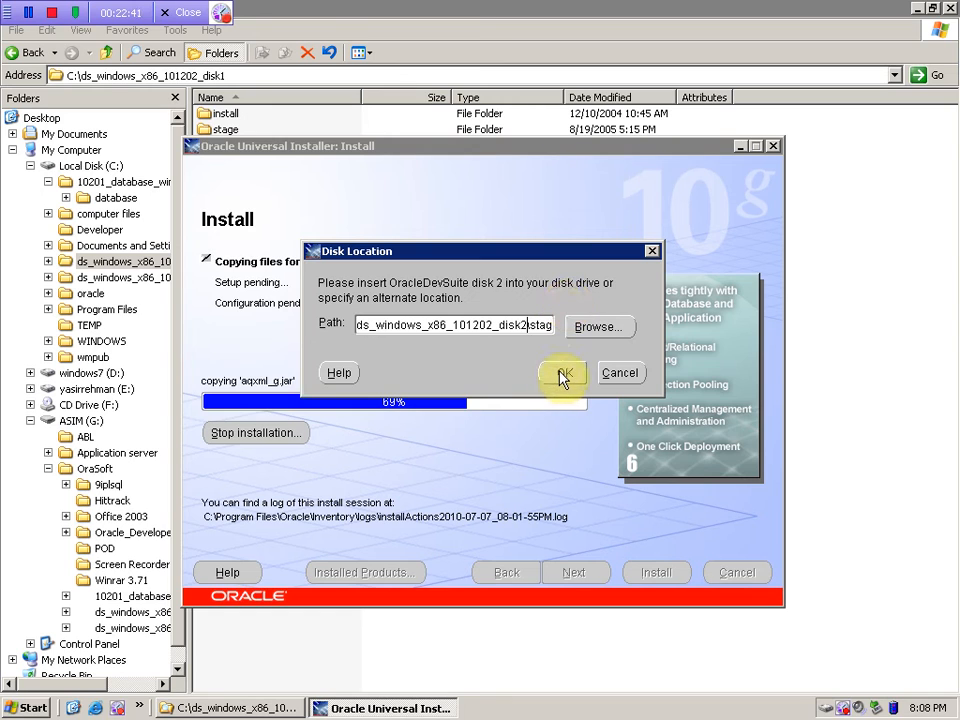
left_click(561, 376)
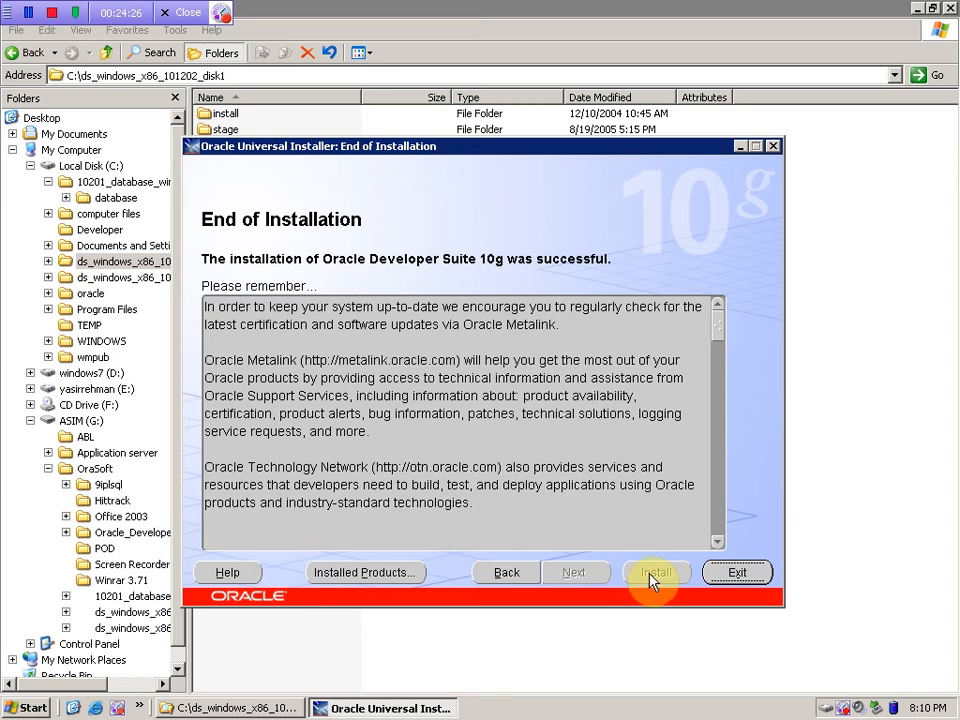
- Exit the finished installer, confirm quitting, and show the Windows desktop
left_click(742, 575)
left_click(516, 374)
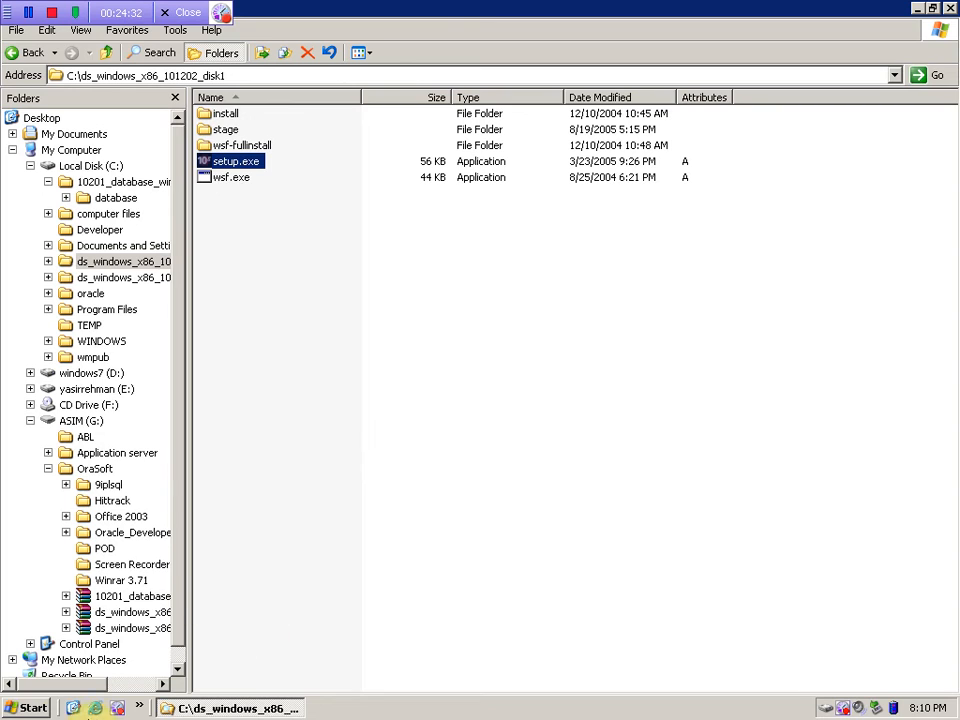
left_click(72, 709)
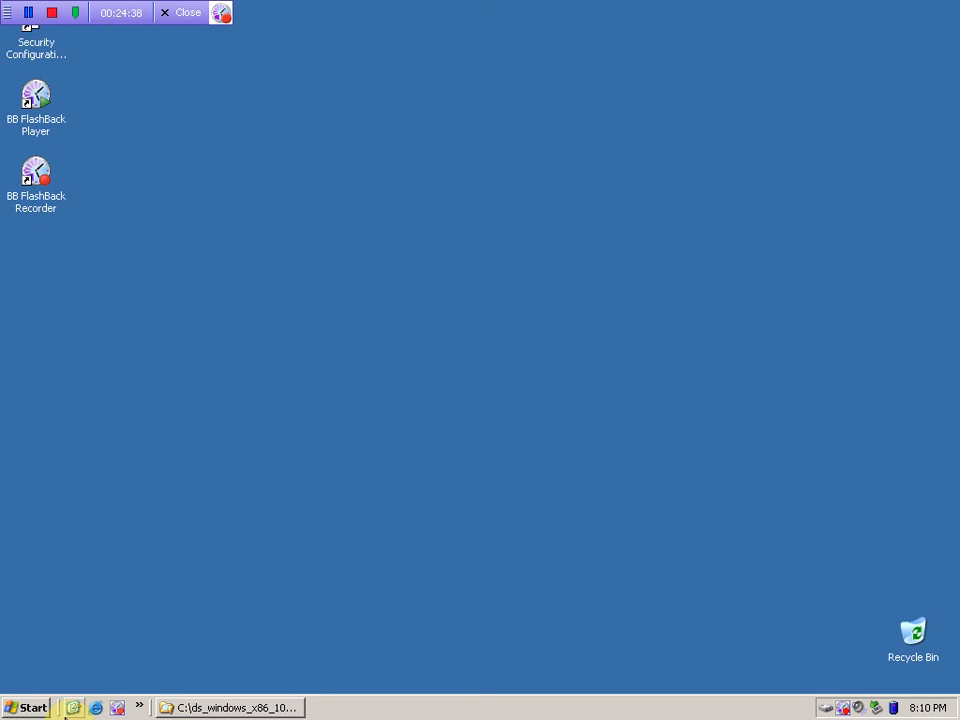
- Browse All Programs to Oracle - DevSuiteHome1 > Configuration and Migration Tools
left_click(26, 707)
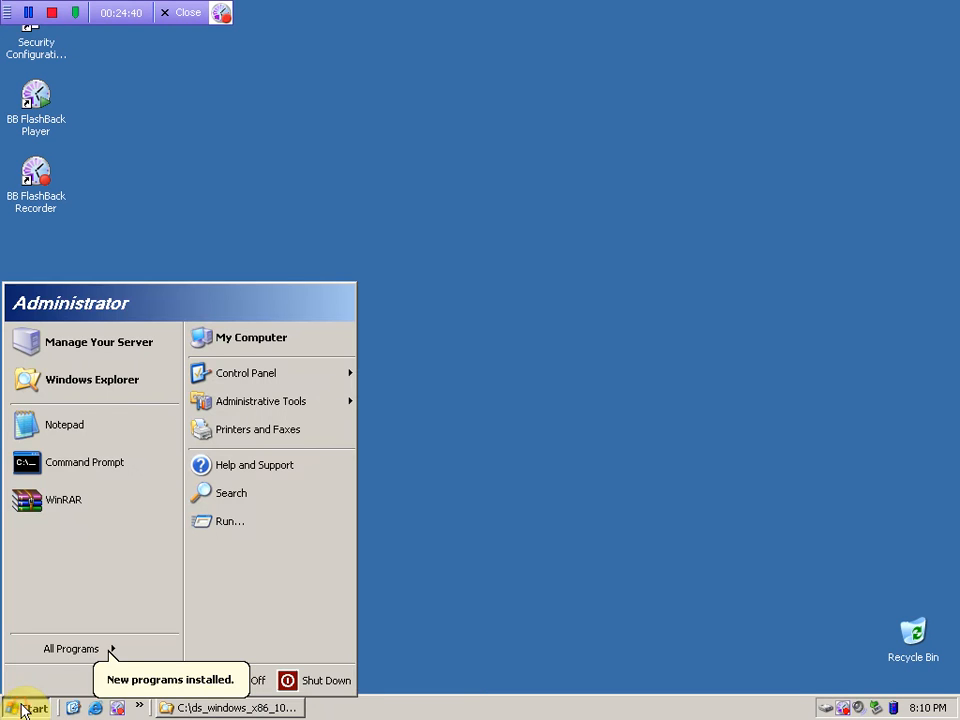
left_click(108, 650)
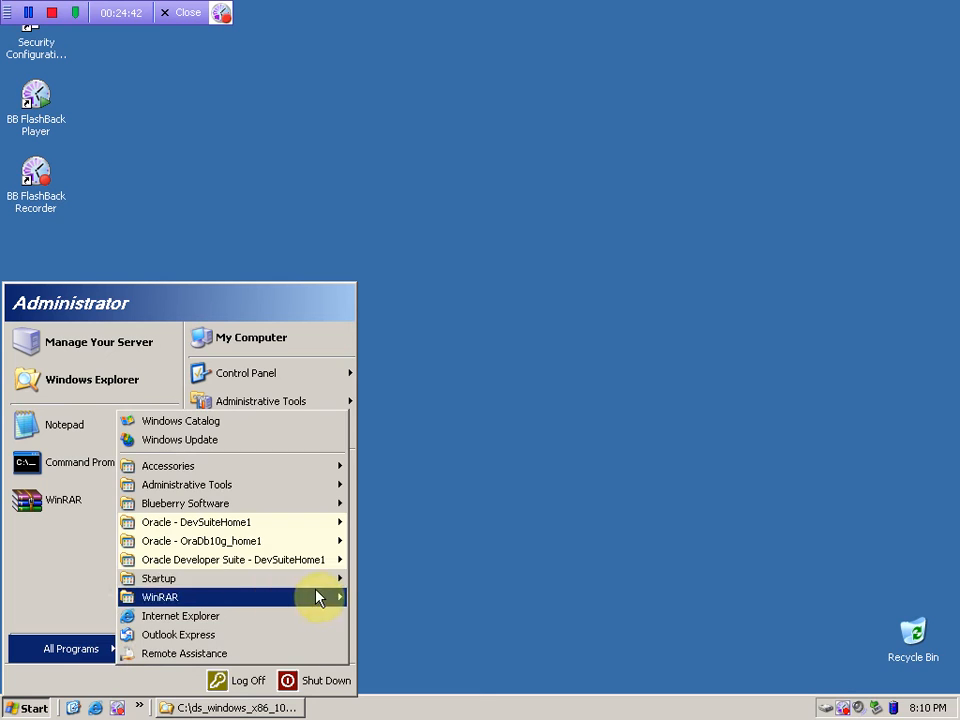
mouse_move(244, 566)
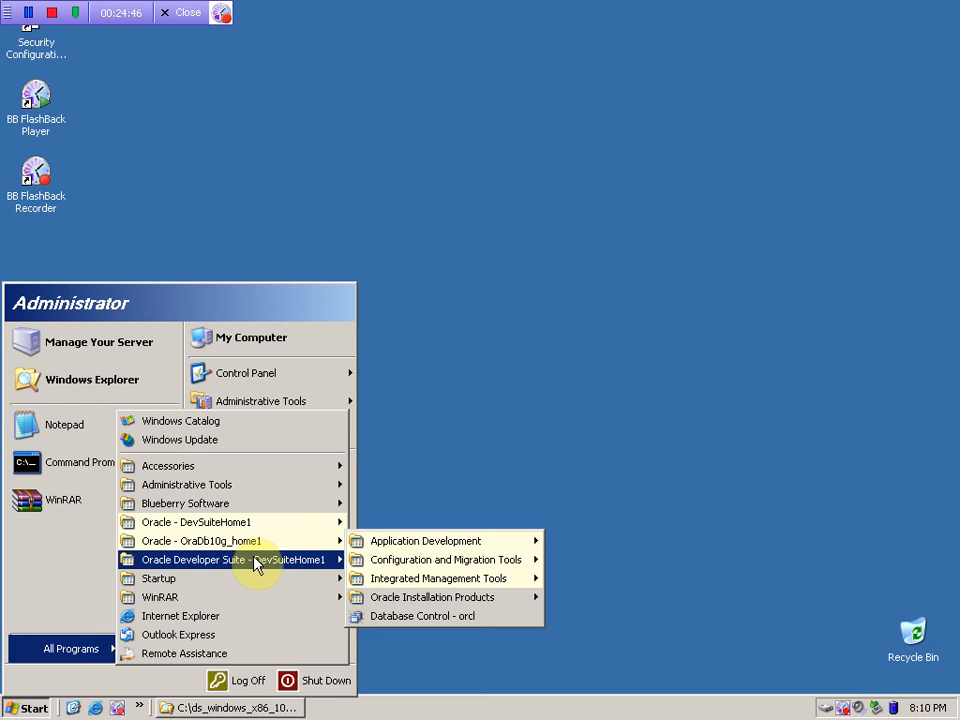
mouse_move(248, 543)
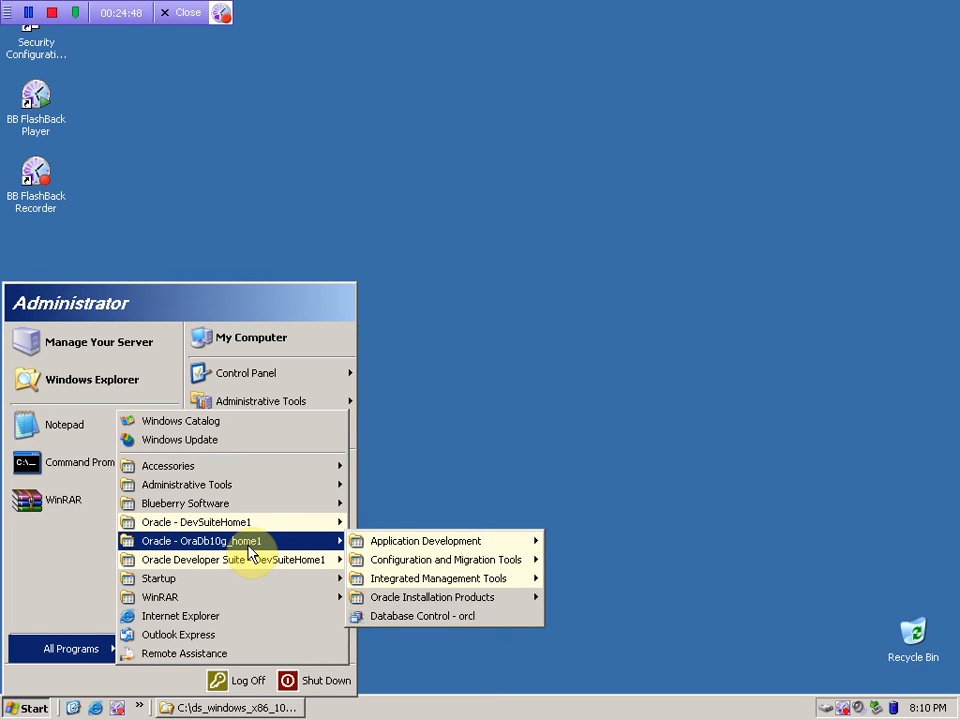
mouse_move(403, 540)
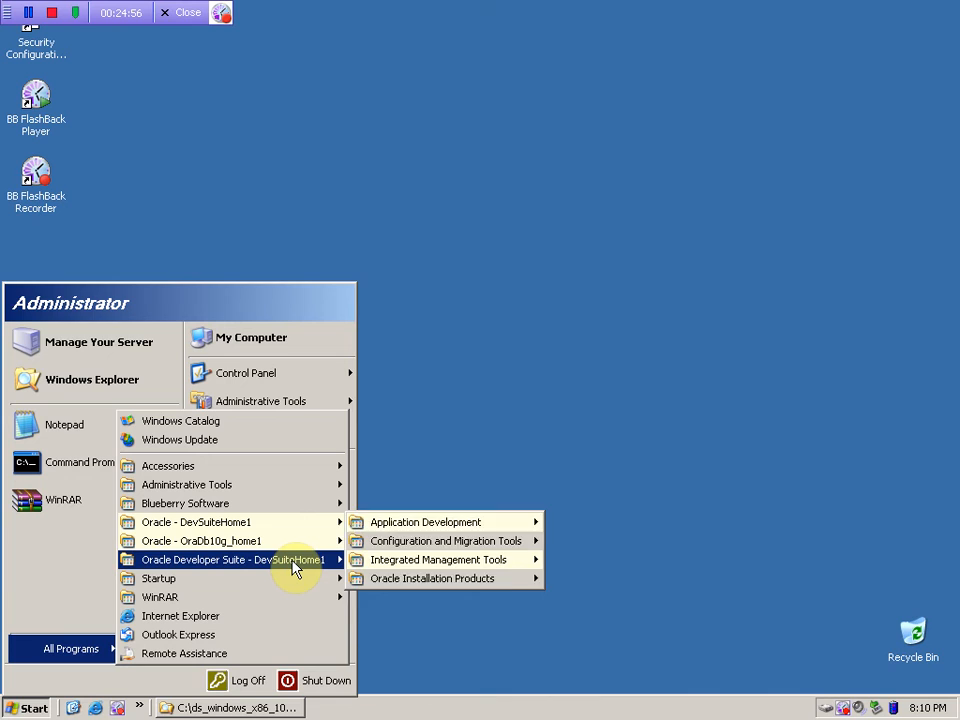
mouse_move(295, 568)
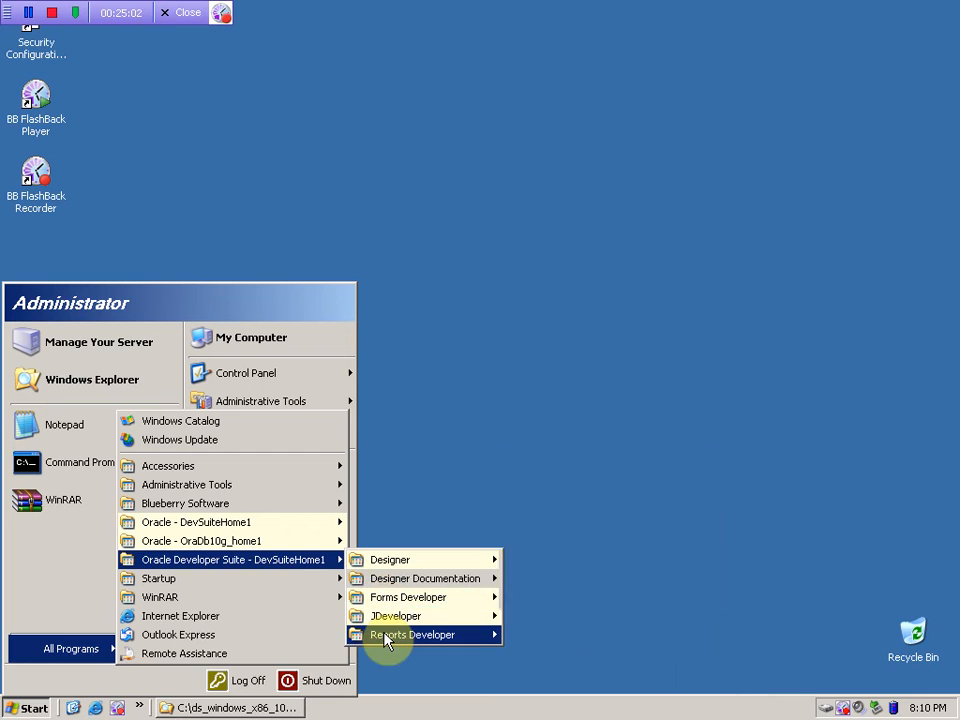
mouse_move(386, 618)
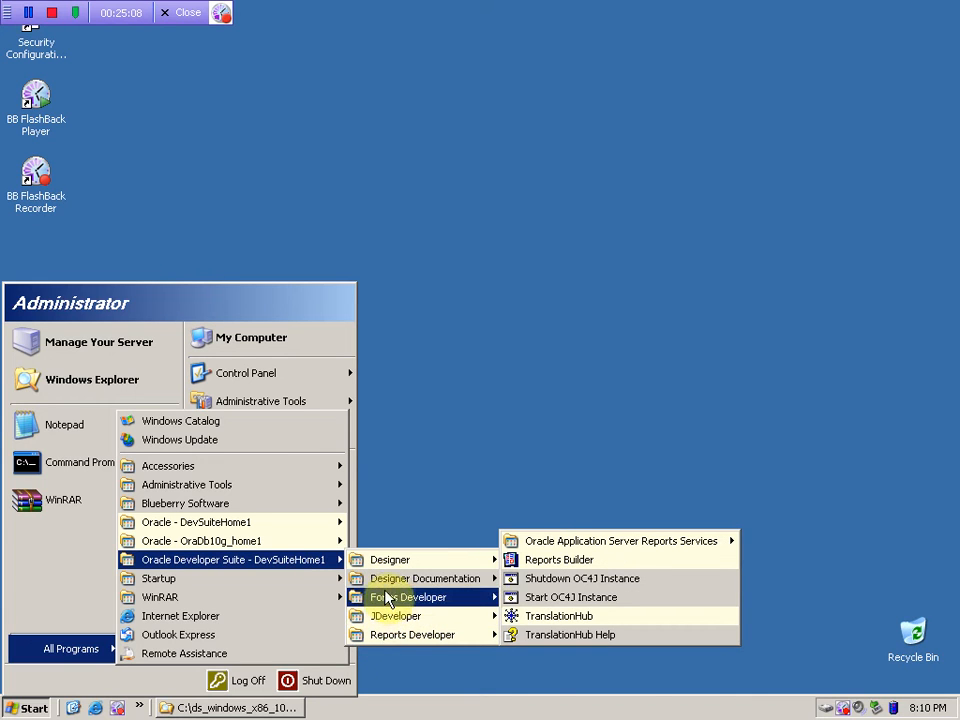
mouse_move(381, 576)
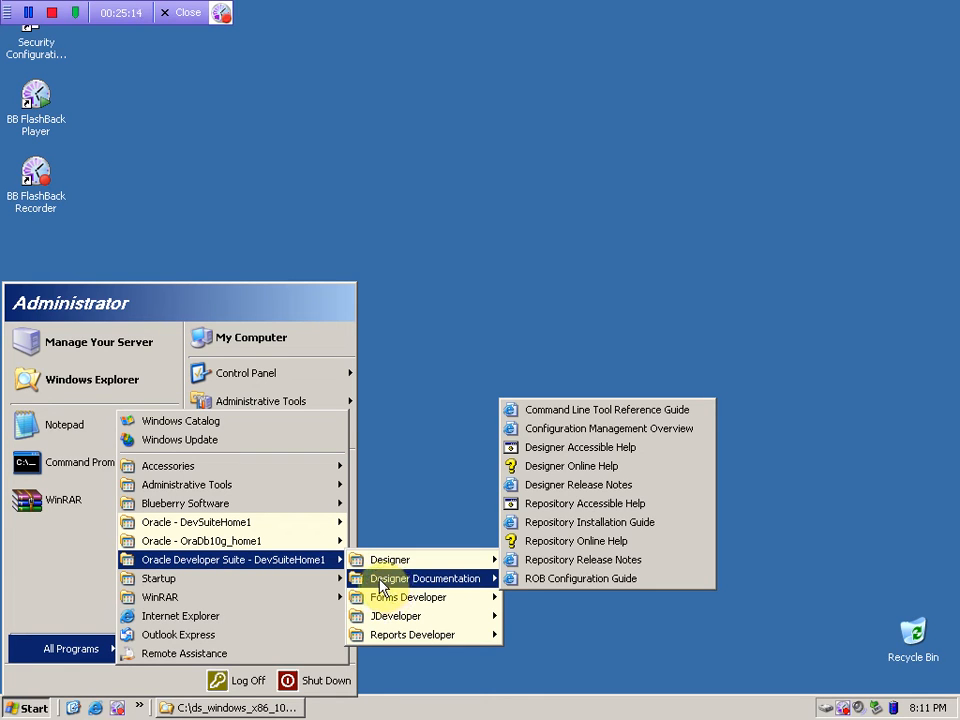
mouse_move(305, 540)
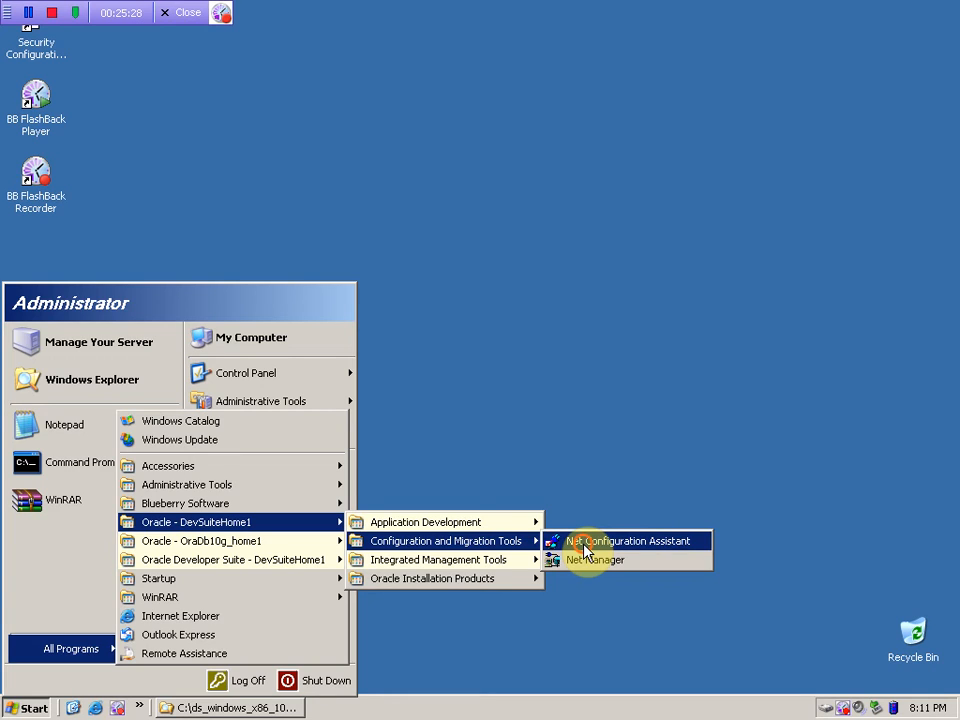
- Launch Net Configuration Assistant, then bring up the Windows Run dialog from Start
left_click(584, 545)
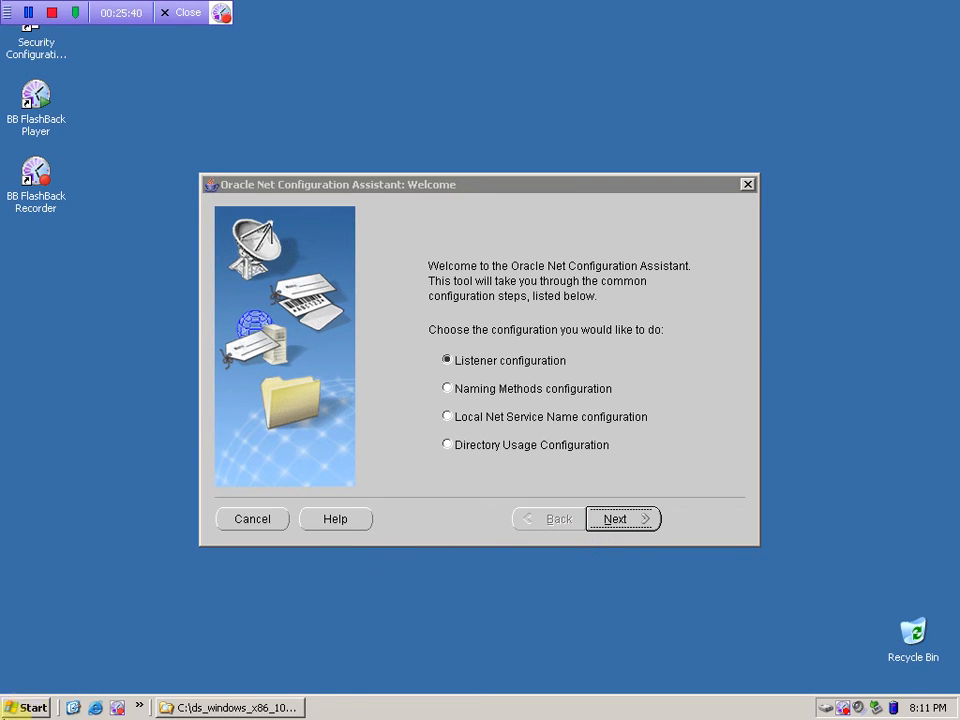
left_click(10, 708)
left_click(281, 521)
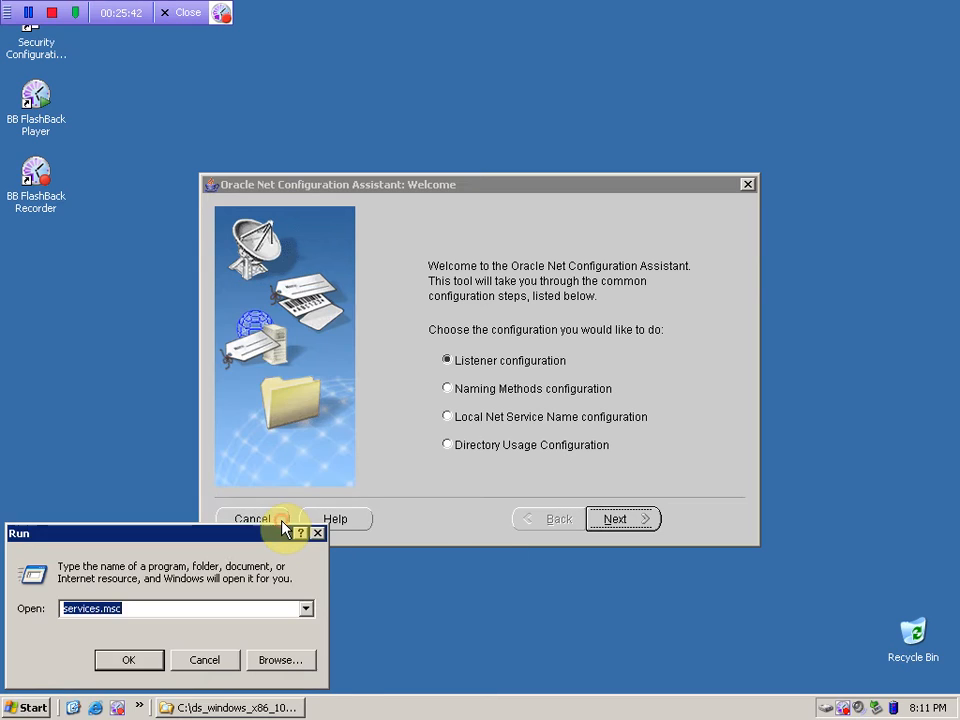
- Run hostname in a cmd console, then choose Local Net Service Name configuration in the assistant
type("cmd")
key("Return")
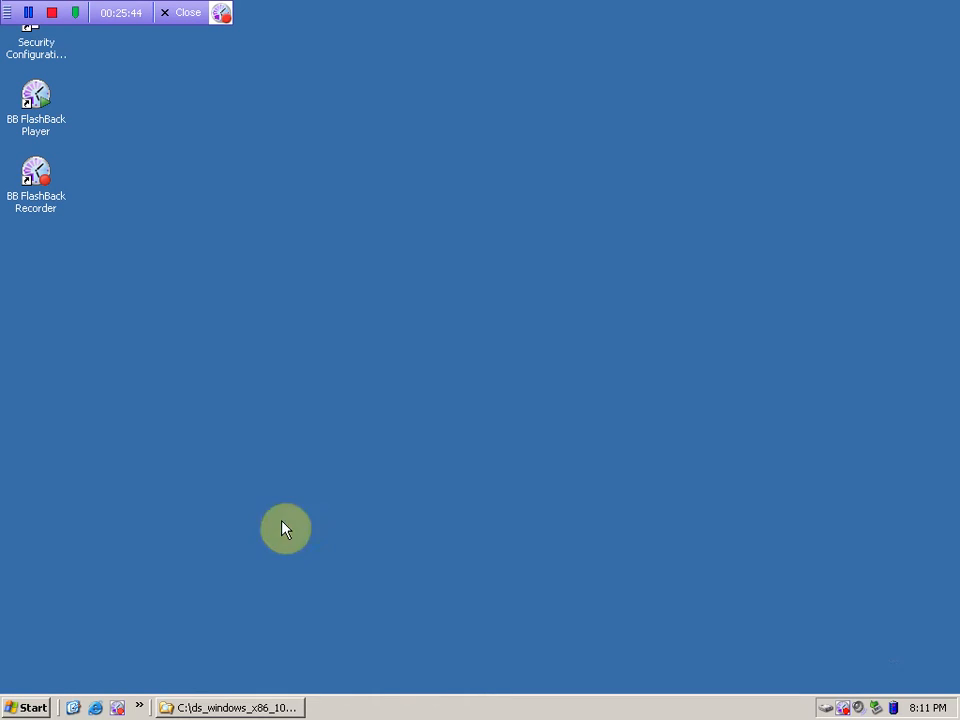
type("hostnnam")
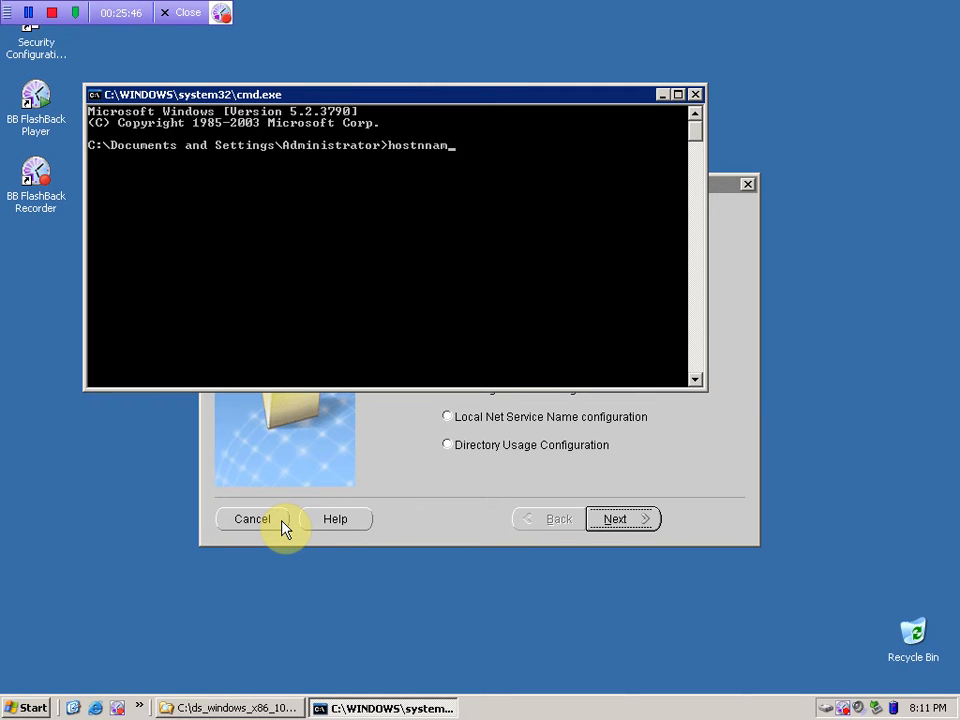
key("BackSpace")
key("BackSpace")
type("nmme")
key("Return")
left_click(283, 528)
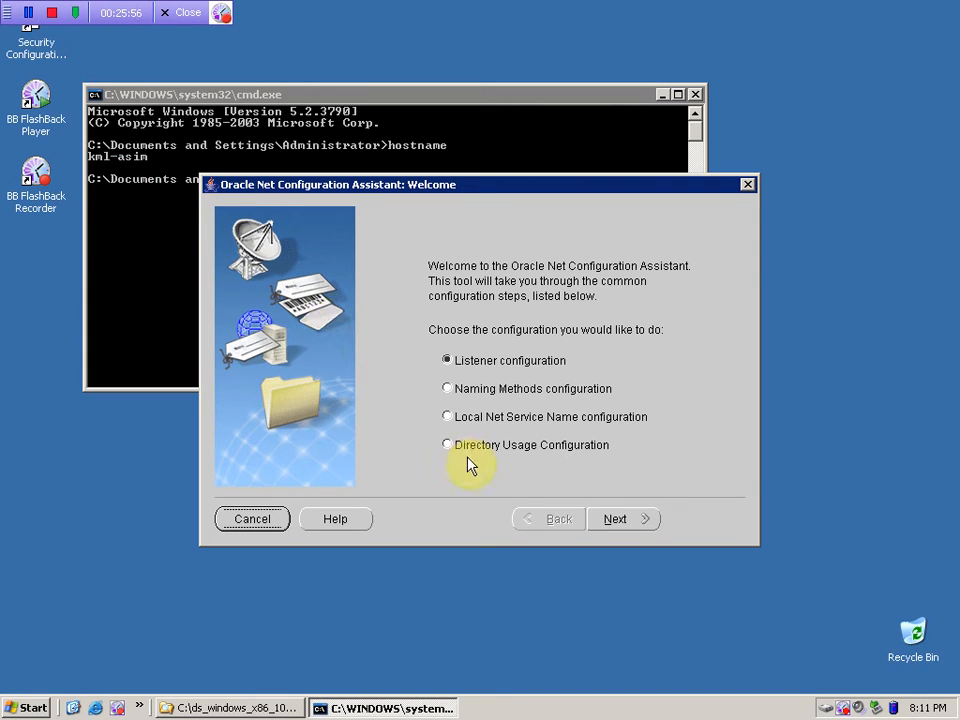
left_click(511, 420)
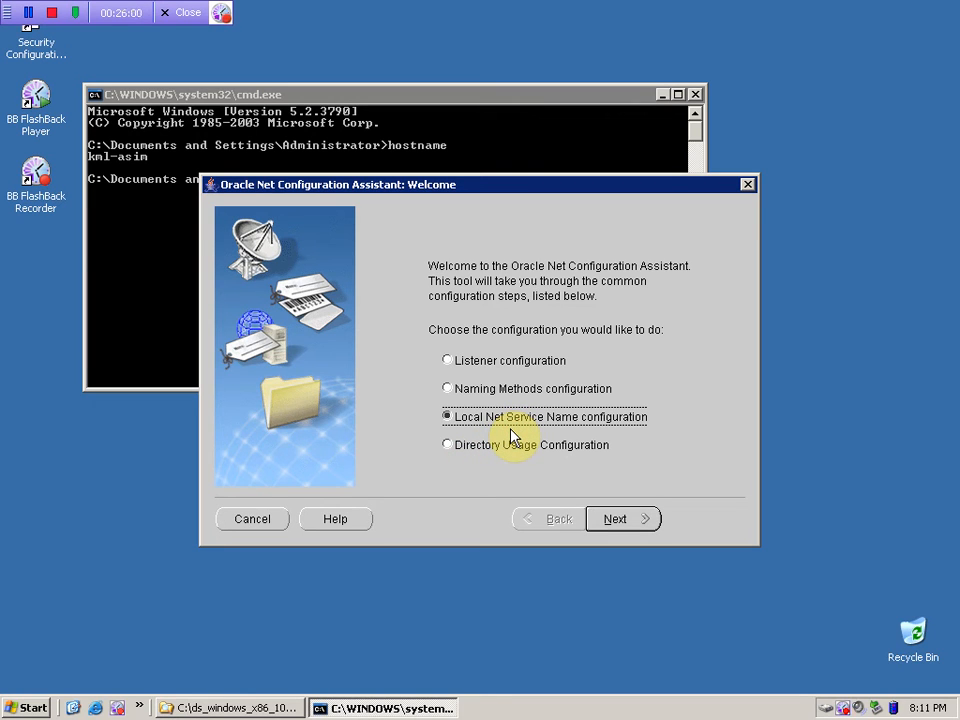
- Begin adding a new local net service name and enter its service name
left_click(615, 520)
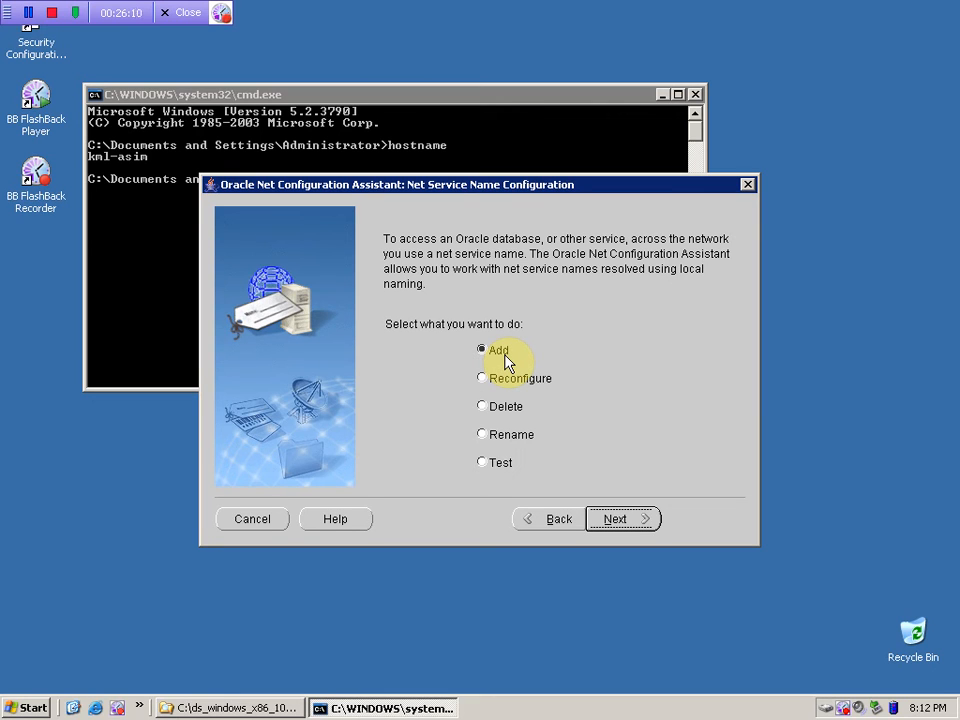
left_click(612, 519)
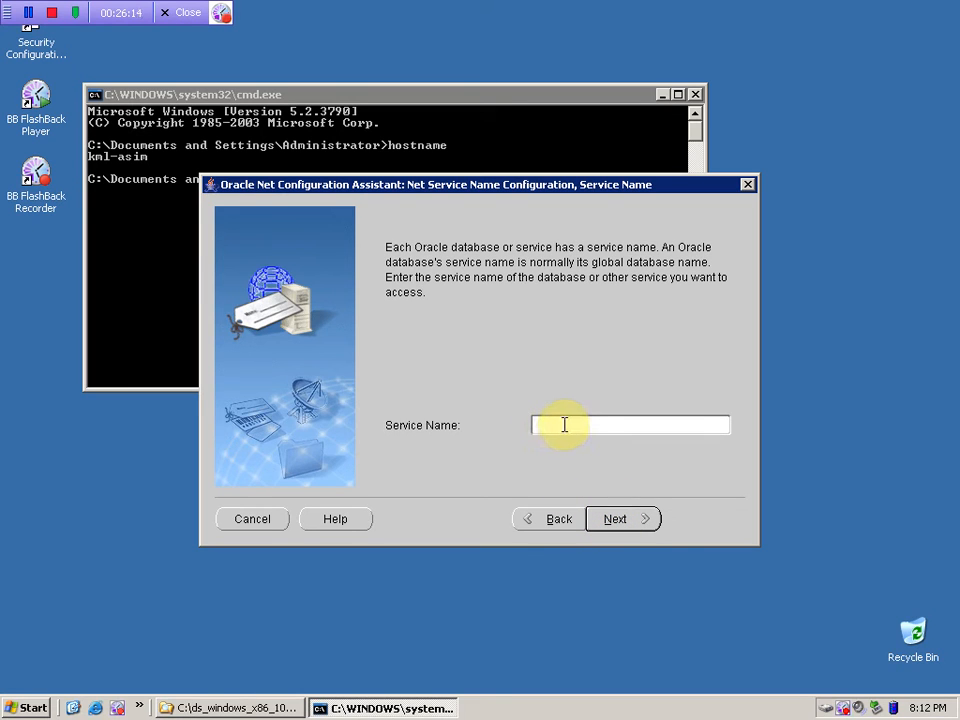
type("or")
left_click(654, 520)
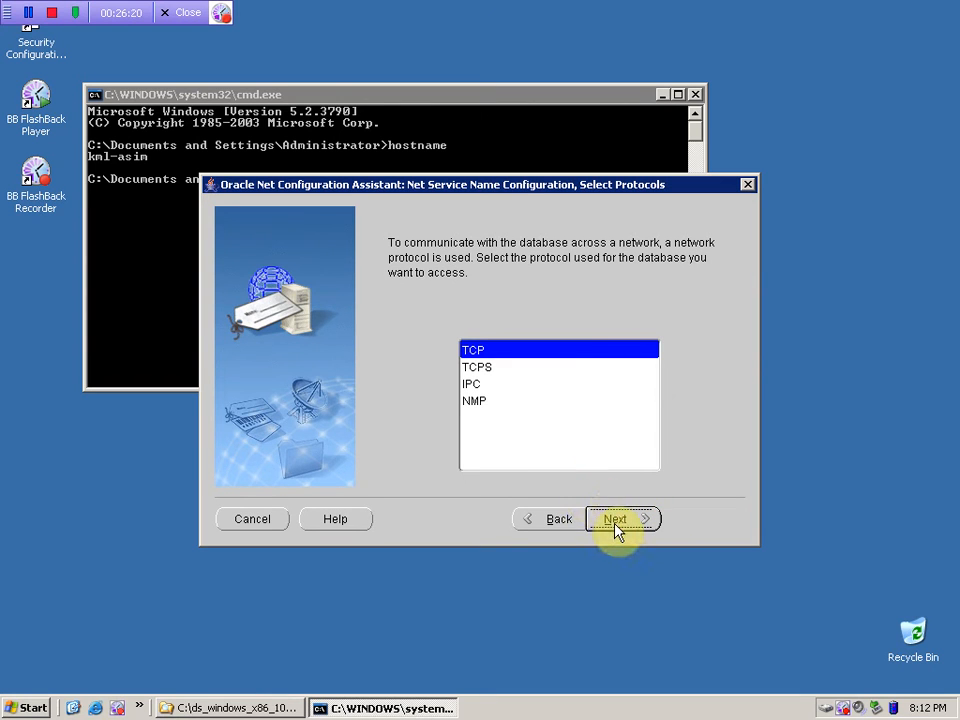
- Use TCP with host kml-asim on port 1521 and run the connection test
left_click(616, 527)
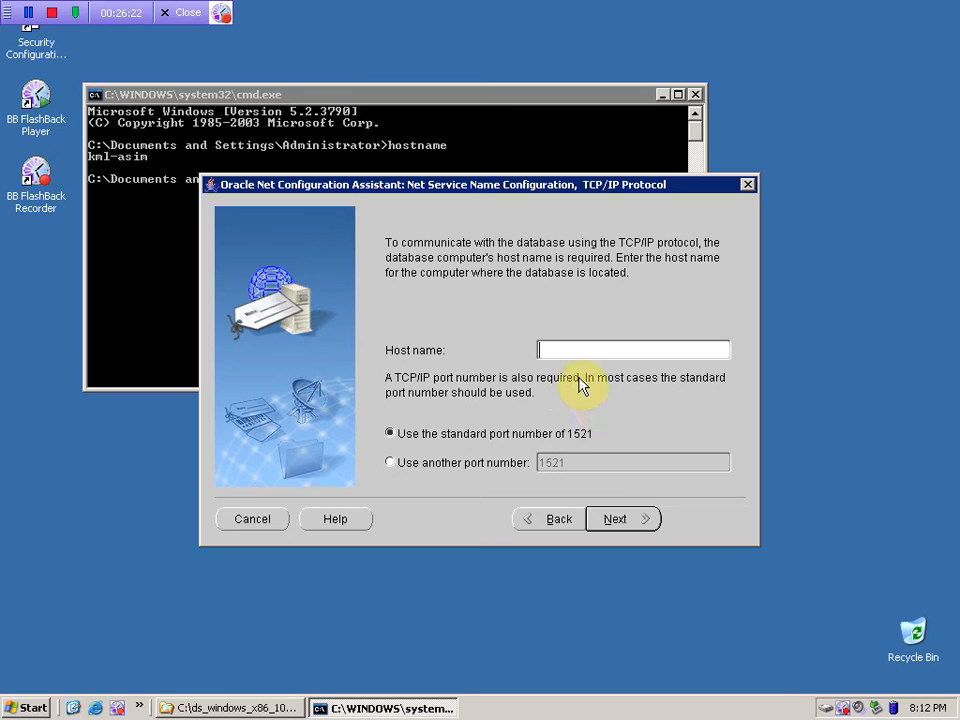
type("kml-asim")
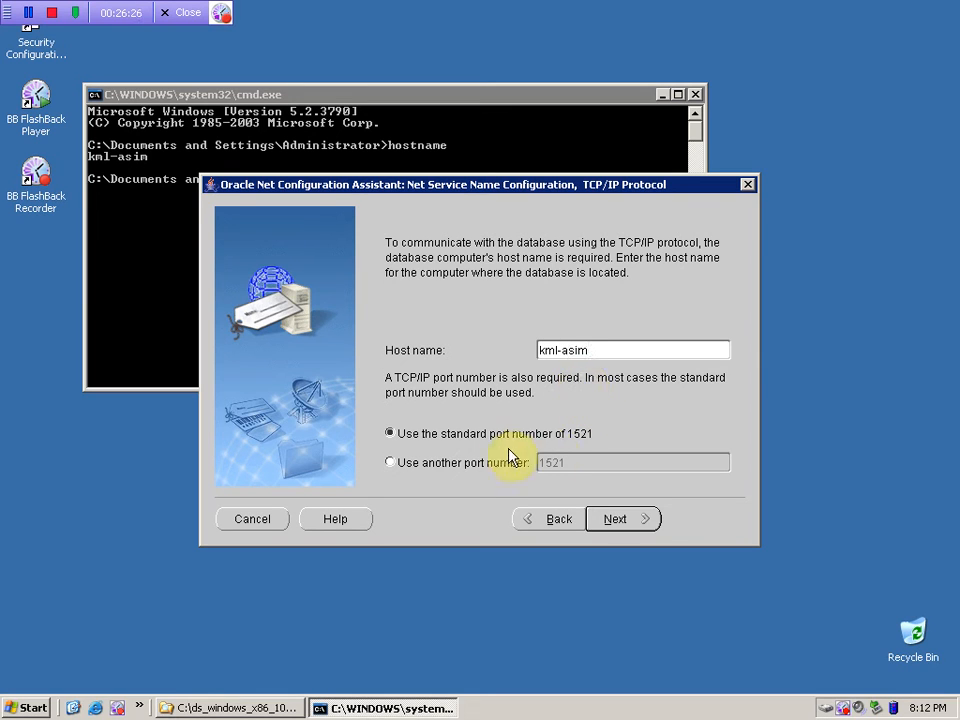
left_click(619, 534)
left_click(467, 411)
left_click(606, 519)
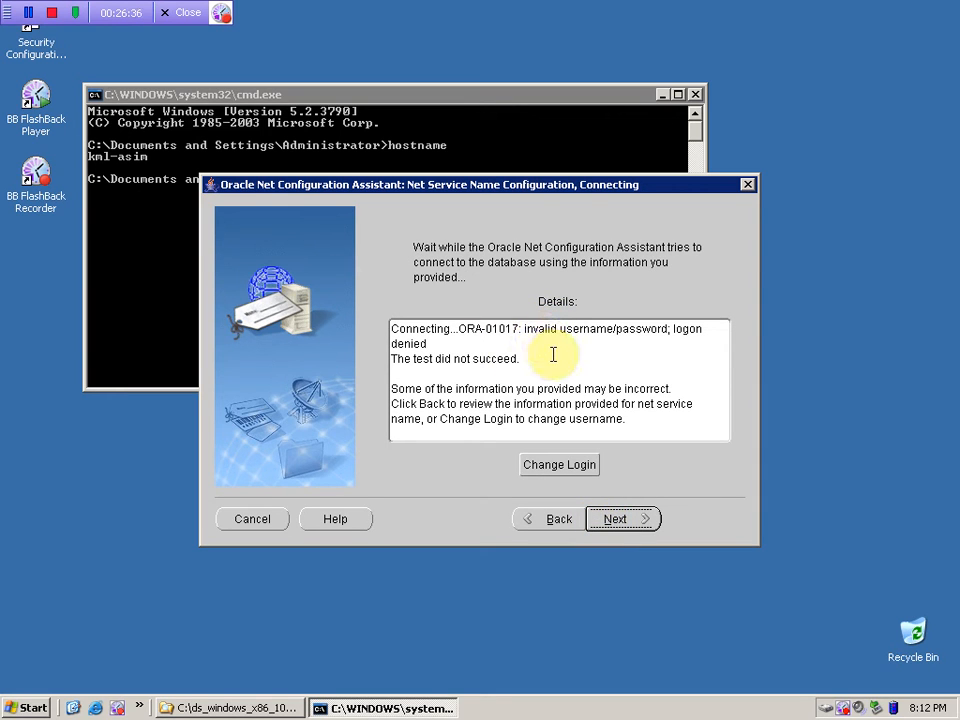
- Change the test login by entering the account password, then rerun the test
left_click(563, 470)
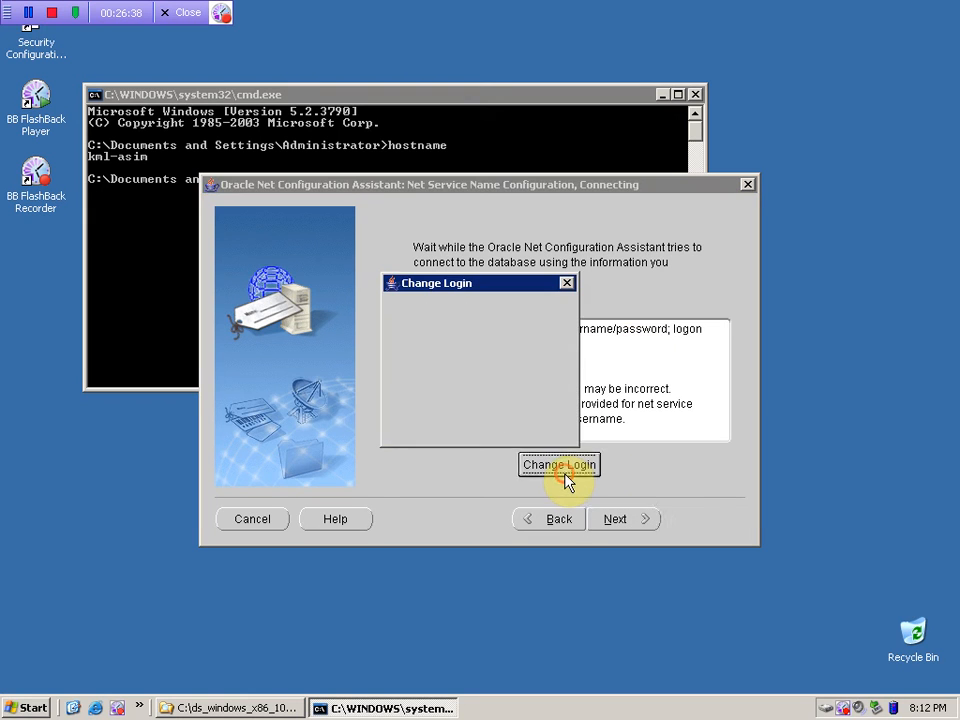
double_click(478, 369)
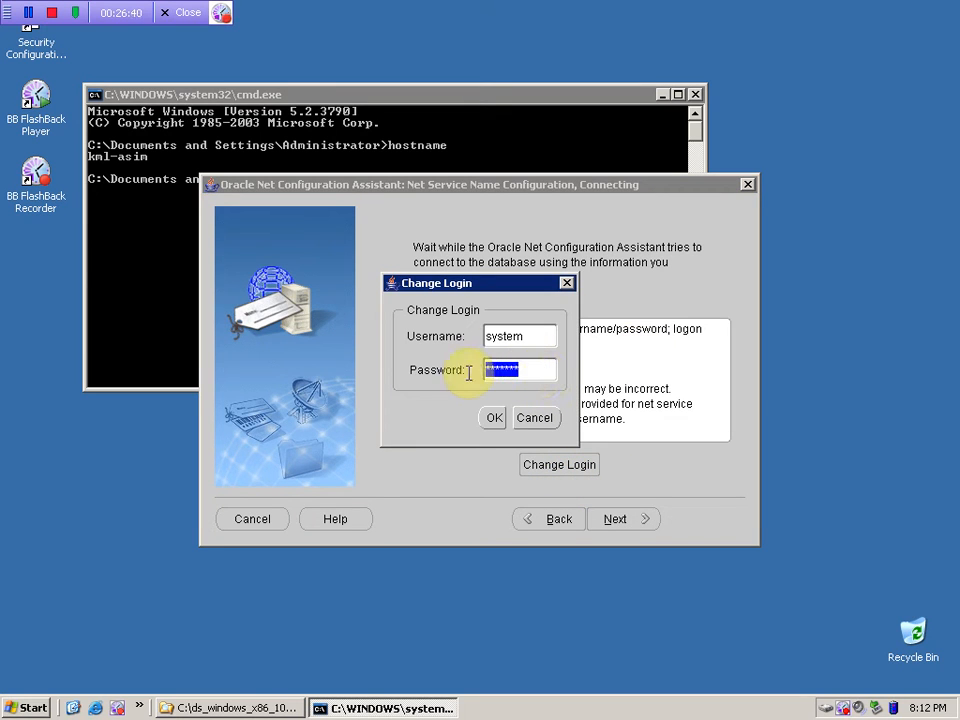
type("oracle")
left_click(494, 420)
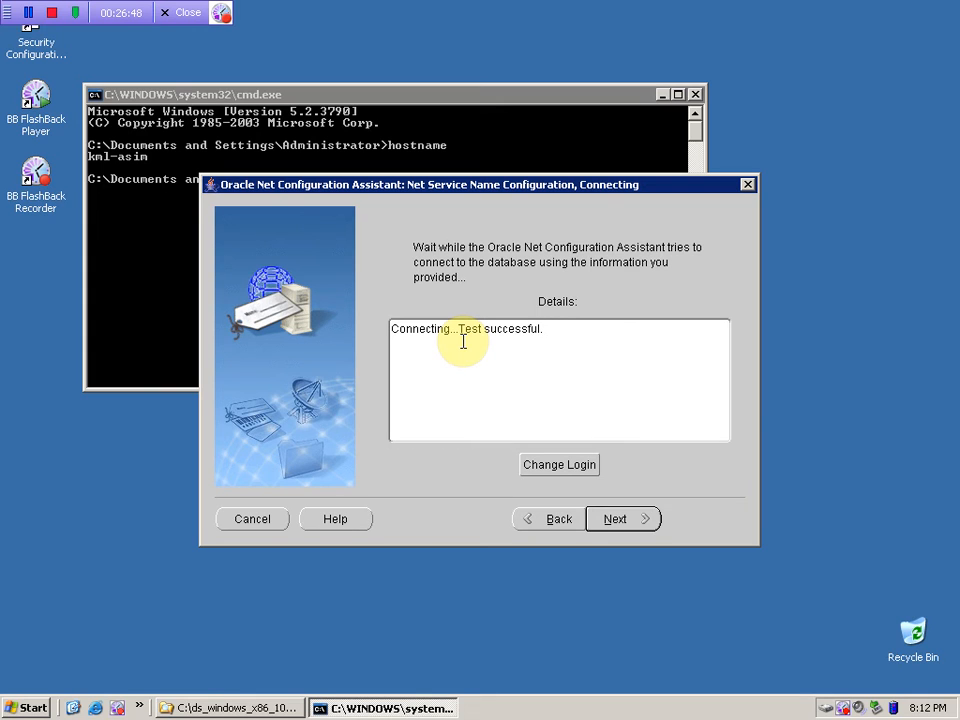
- Keep orcl as the net service name, decline adding another, and finish the assistant
left_click(618, 518)
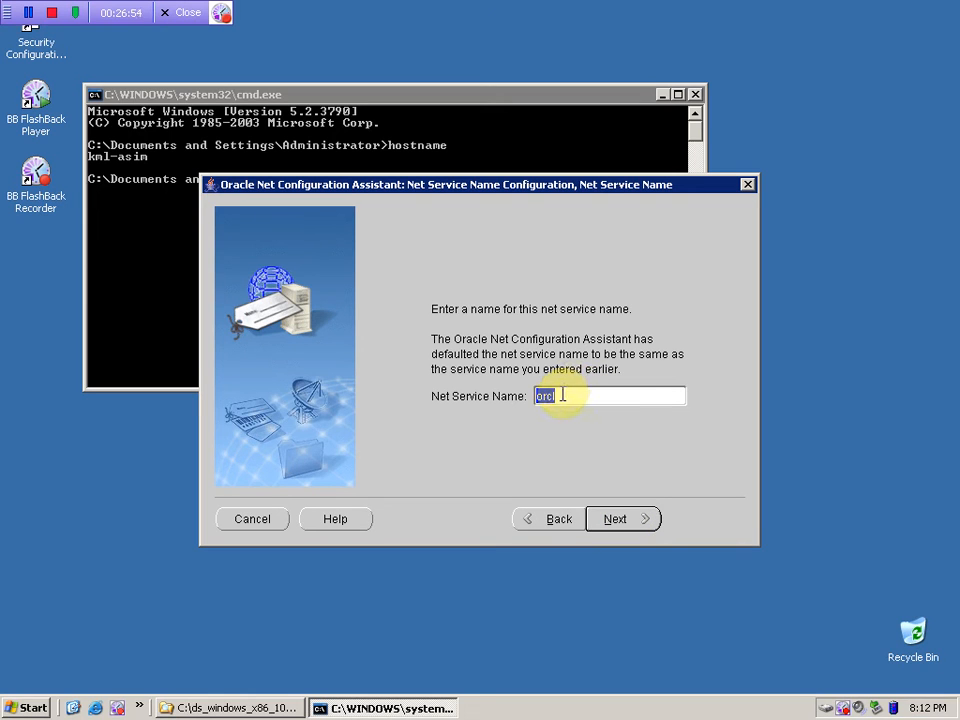
left_click(613, 525)
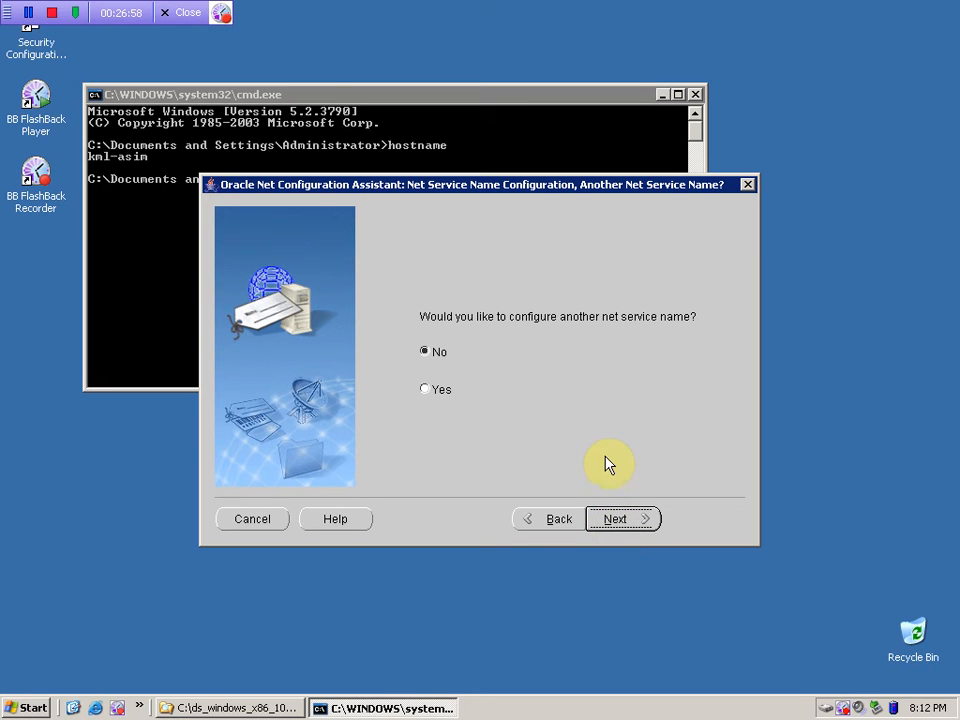
left_click(613, 517)
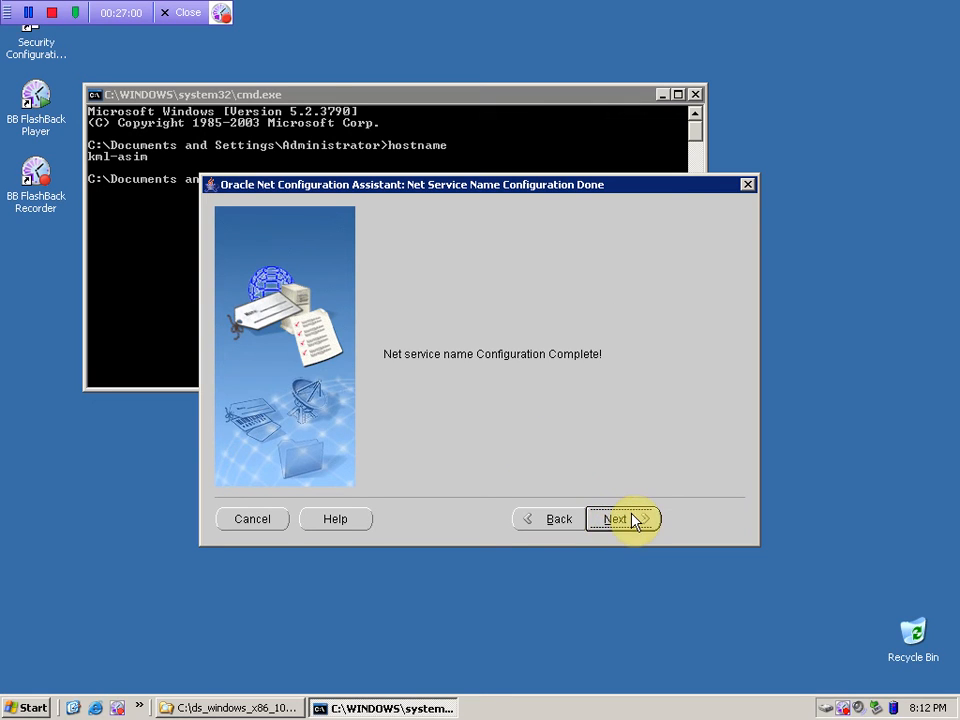
left_click(628, 520)
left_click(700, 520)
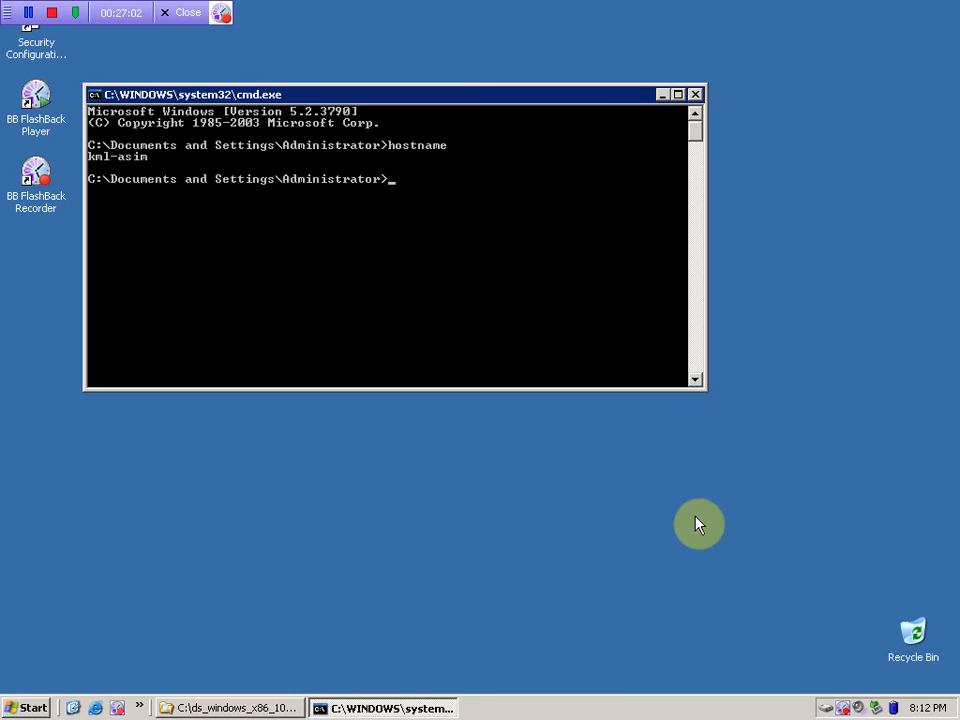
- Close the command prompt and show drive C: in the file browser
left_click(696, 95)
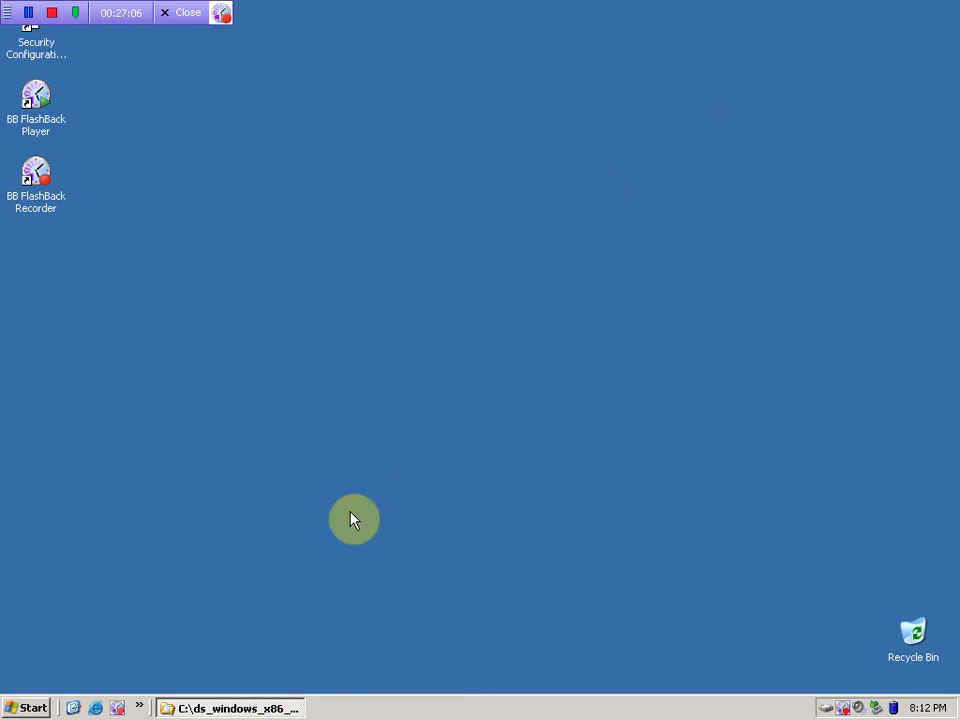
left_click(262, 708)
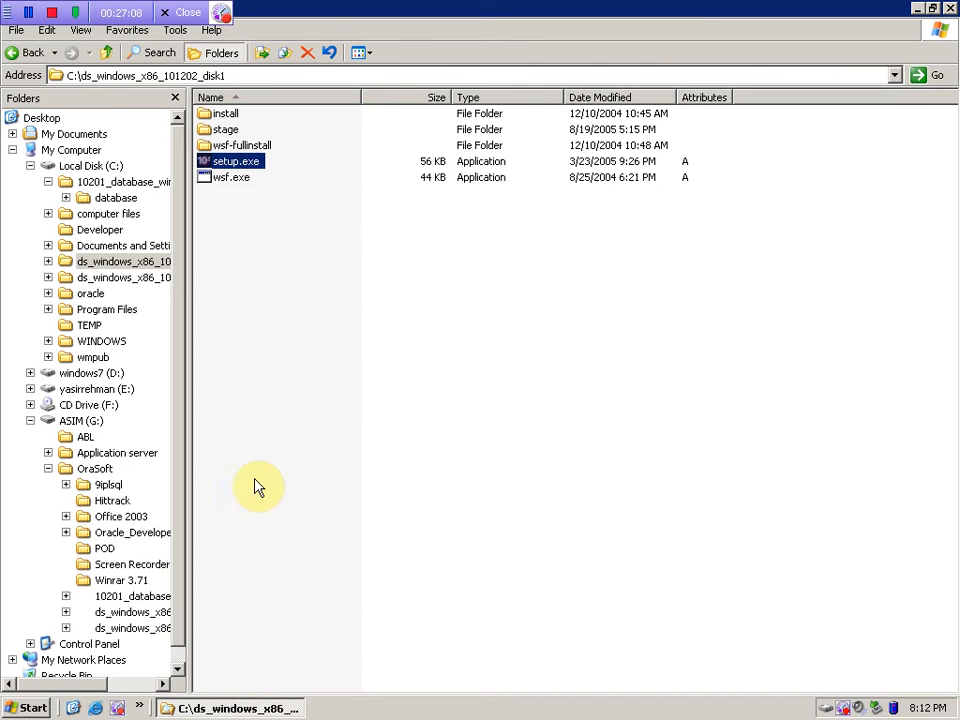
left_click(30, 165)
- Launch Forms Builder via Oracle Developer Suite - DevSuiteHome1 > Forms Developer
left_click(11, 703)
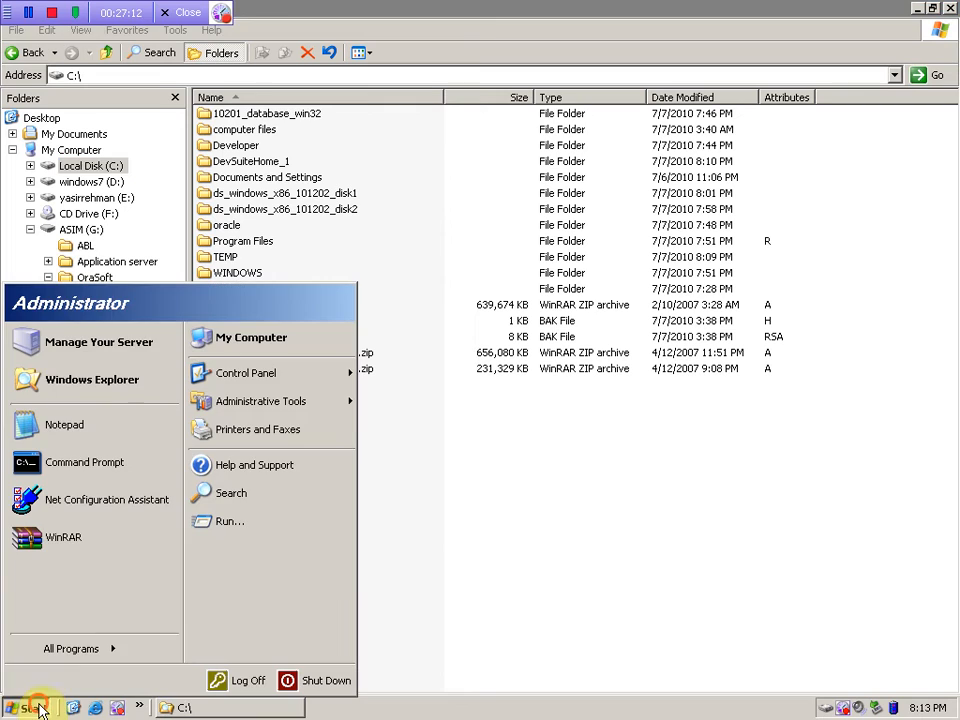
mouse_move(133, 648)
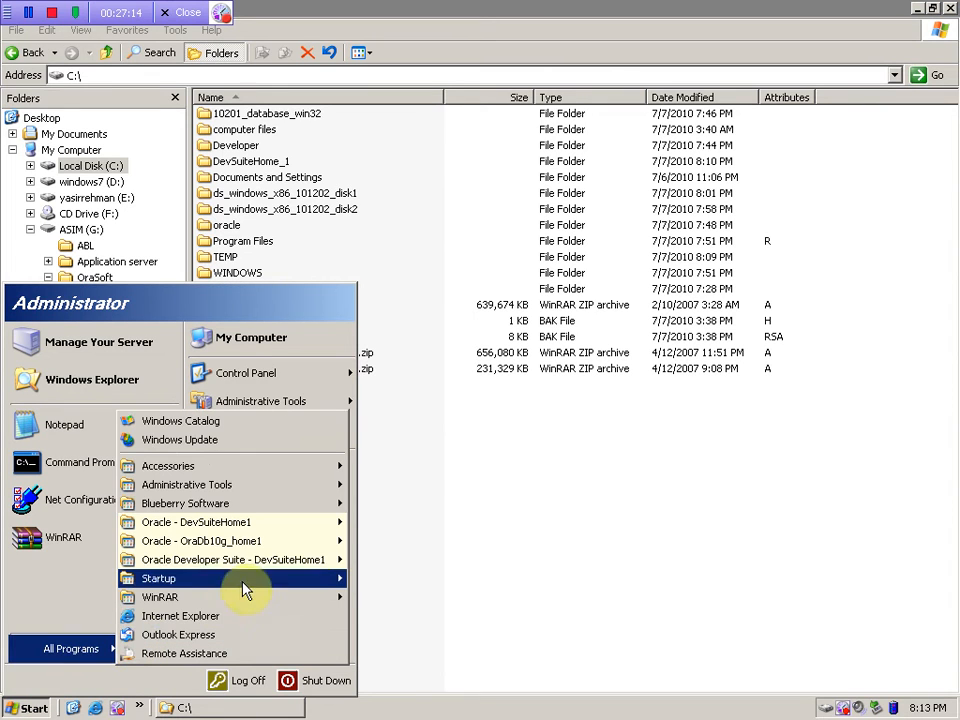
mouse_move(274, 561)
mouse_move(406, 600)
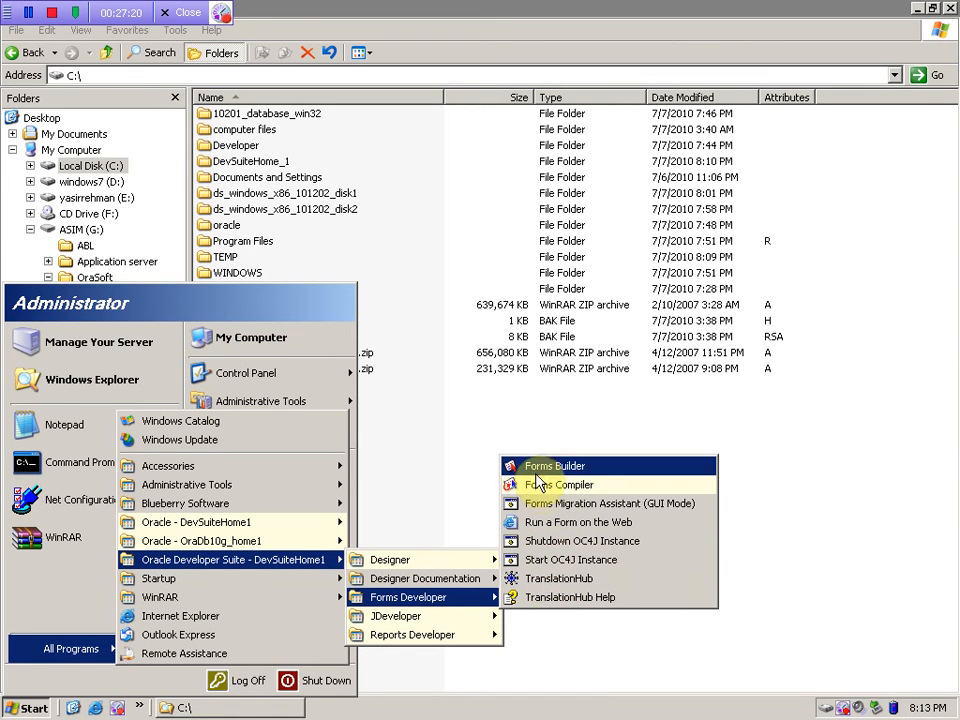
mouse_move(456, 638)
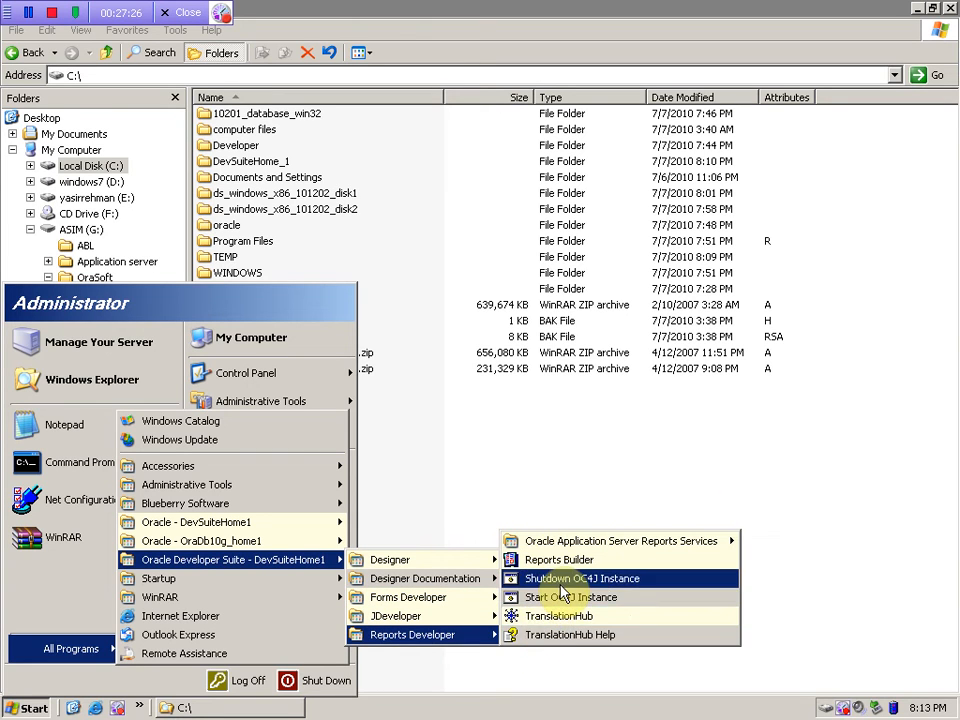
mouse_move(477, 622)
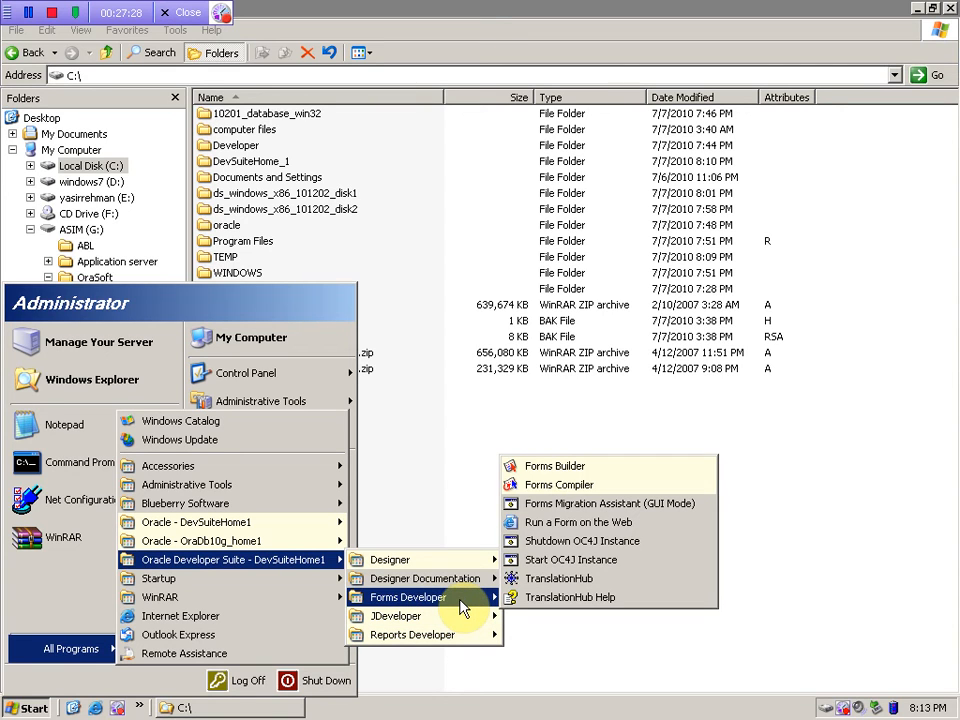
mouse_move(450, 585)
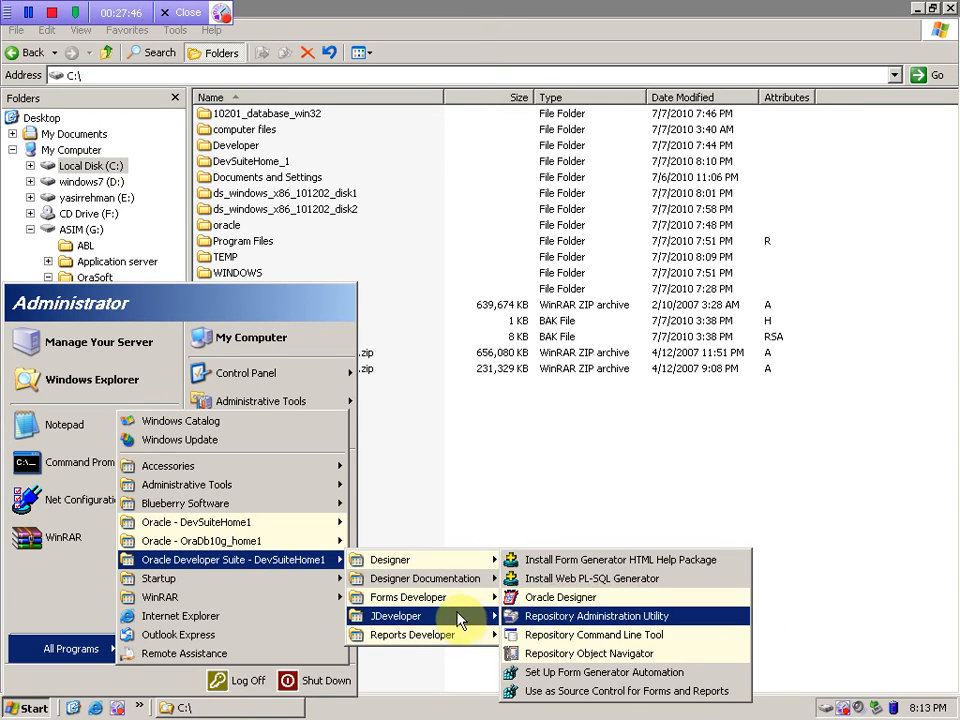
mouse_move(439, 619)
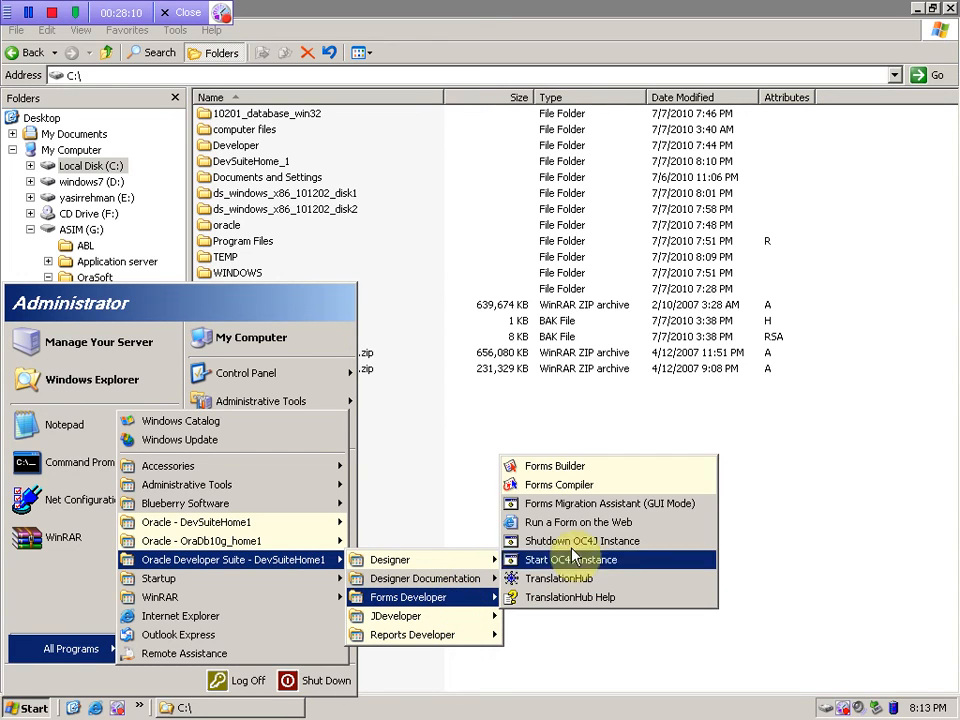
left_click(545, 466)
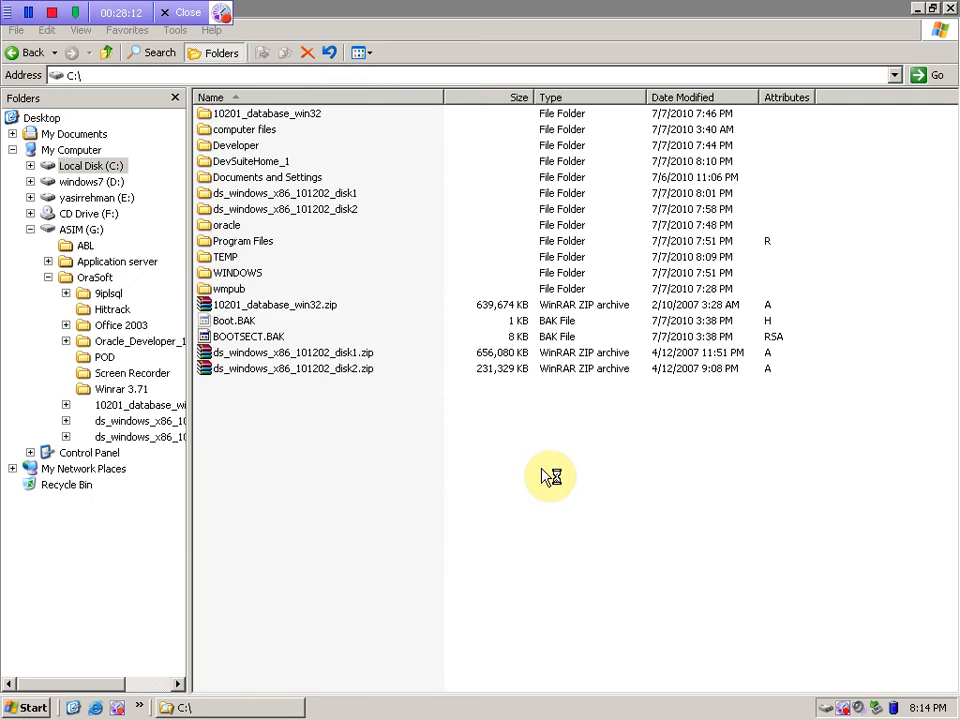
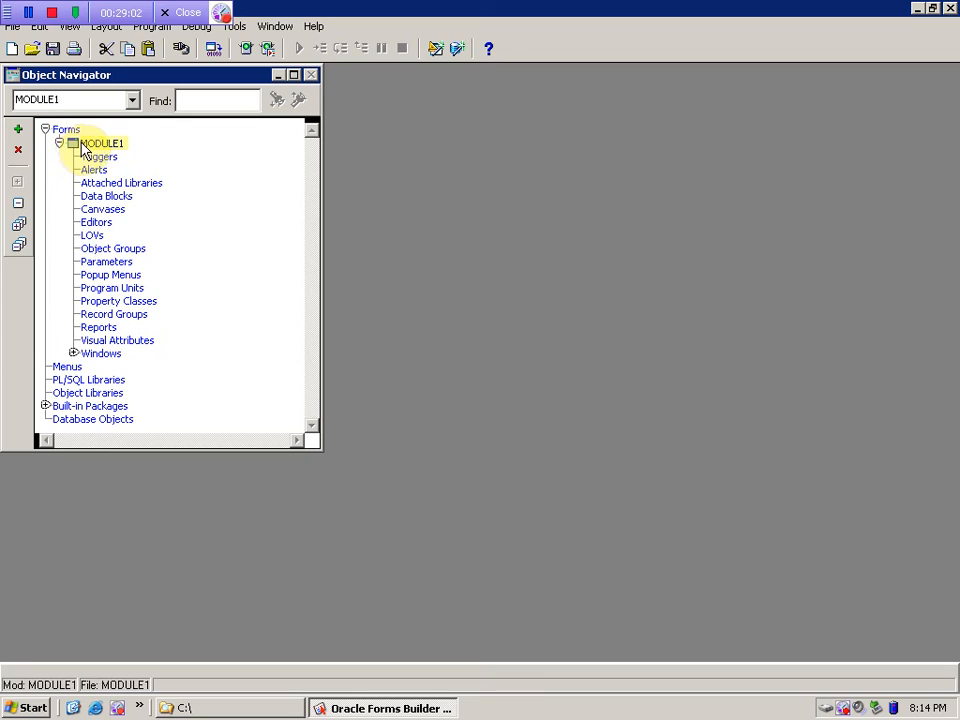
- Browse Data Blocks, Canvases and Windows, expanding Windows to show WINDOW1
left_click(93, 197)
left_click(91, 210)
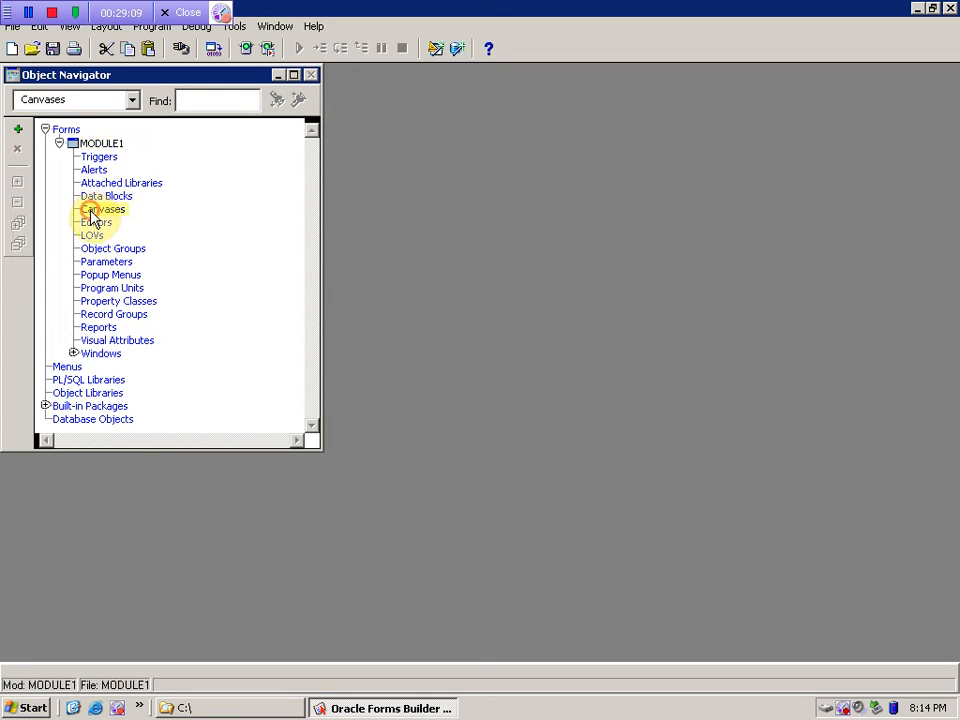
left_click(97, 356)
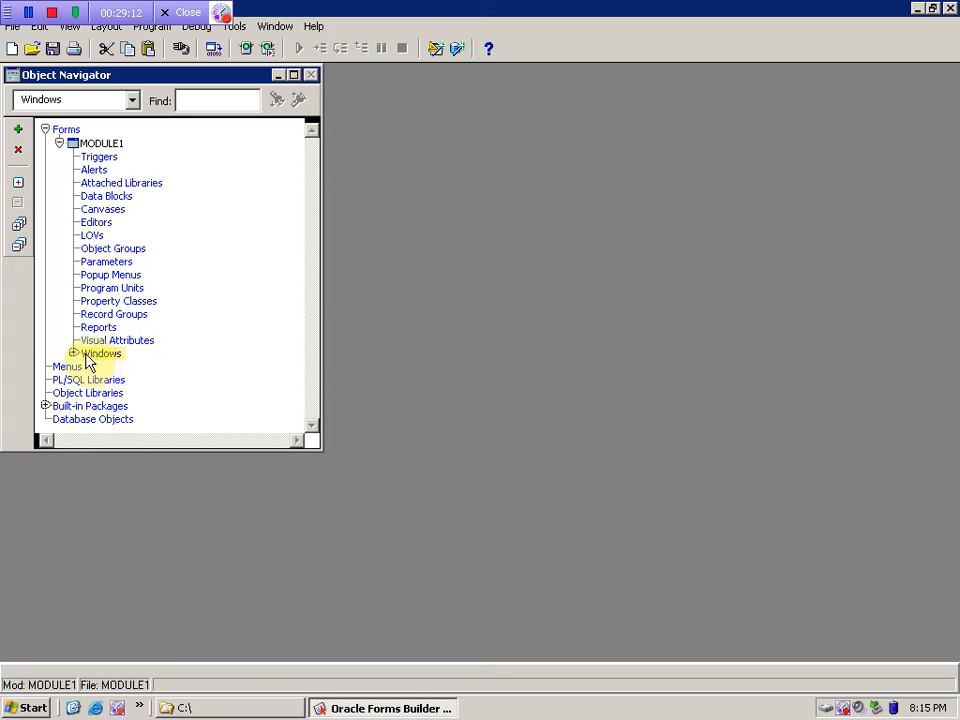
left_click(97, 146)
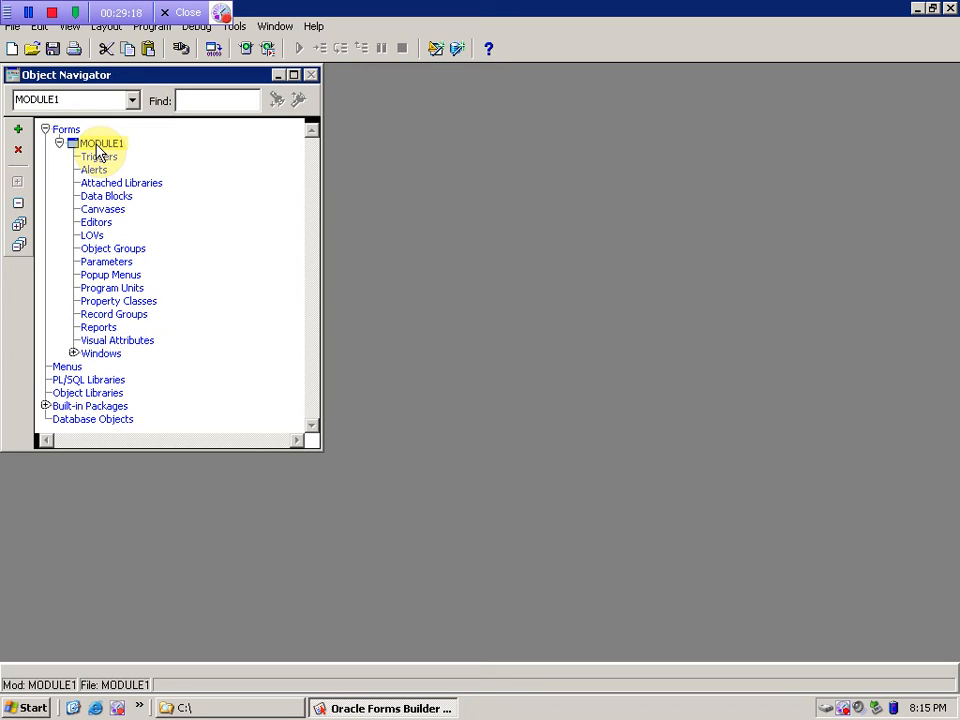
left_click(73, 355)
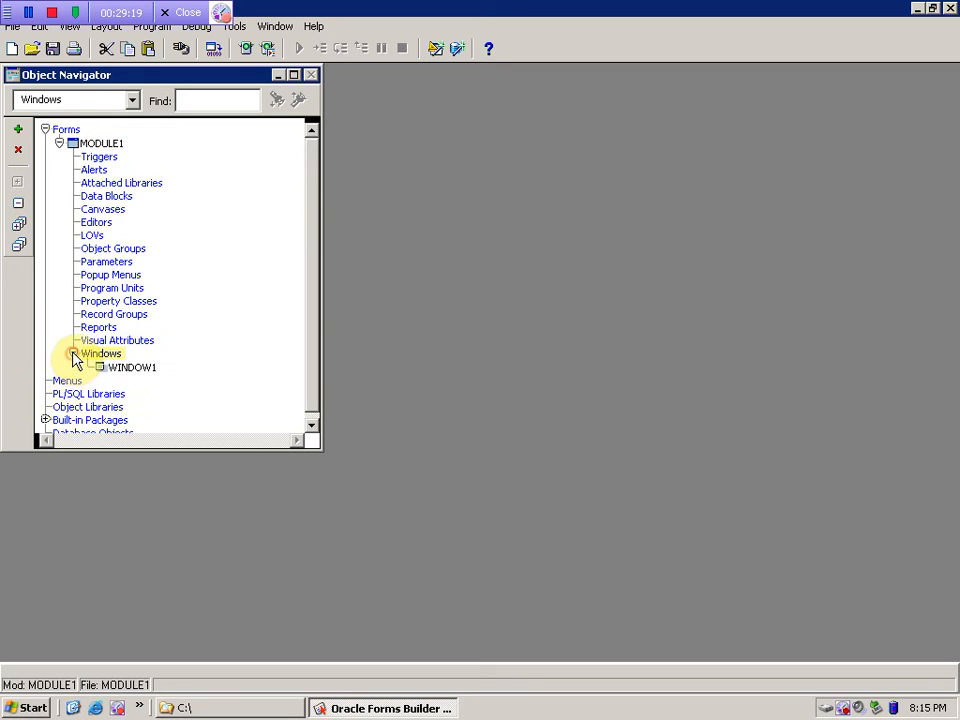
left_click(127, 372)
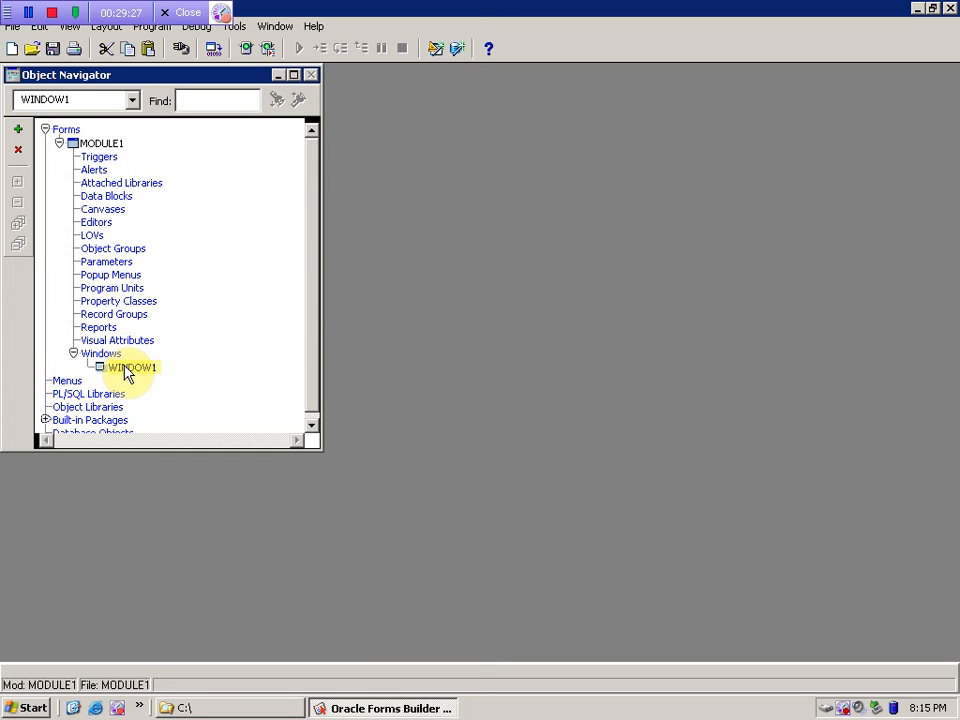
- Step through Menus, PL/SQL Libraries, Object Libraries, Built-in Packages and Database Objects
scroll(310, 345, "down", 1)
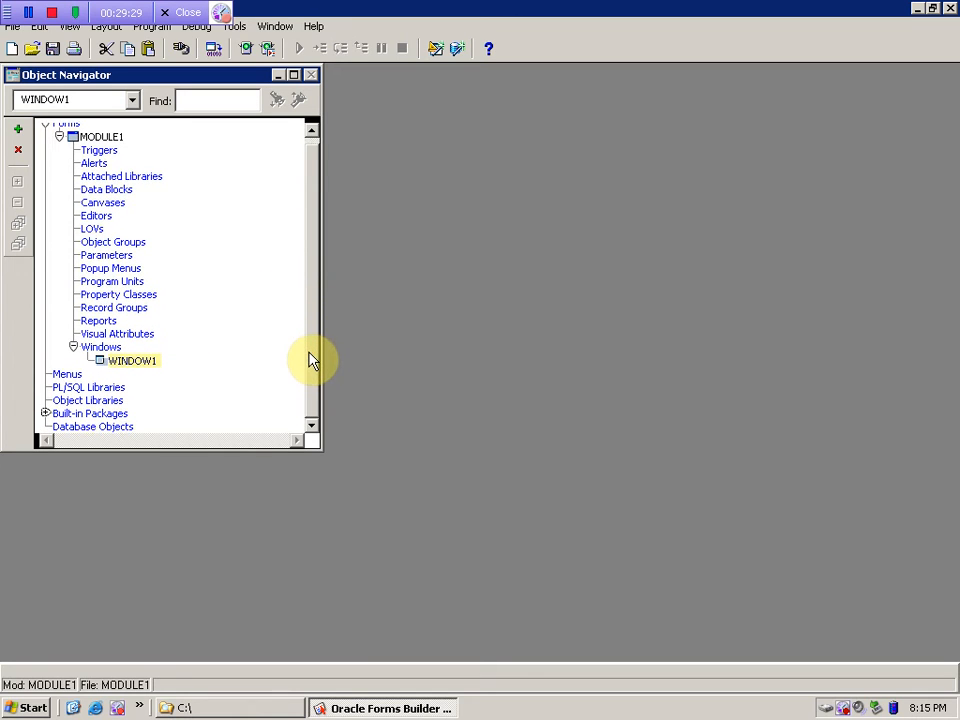
left_click(69, 378)
left_click(108, 390)
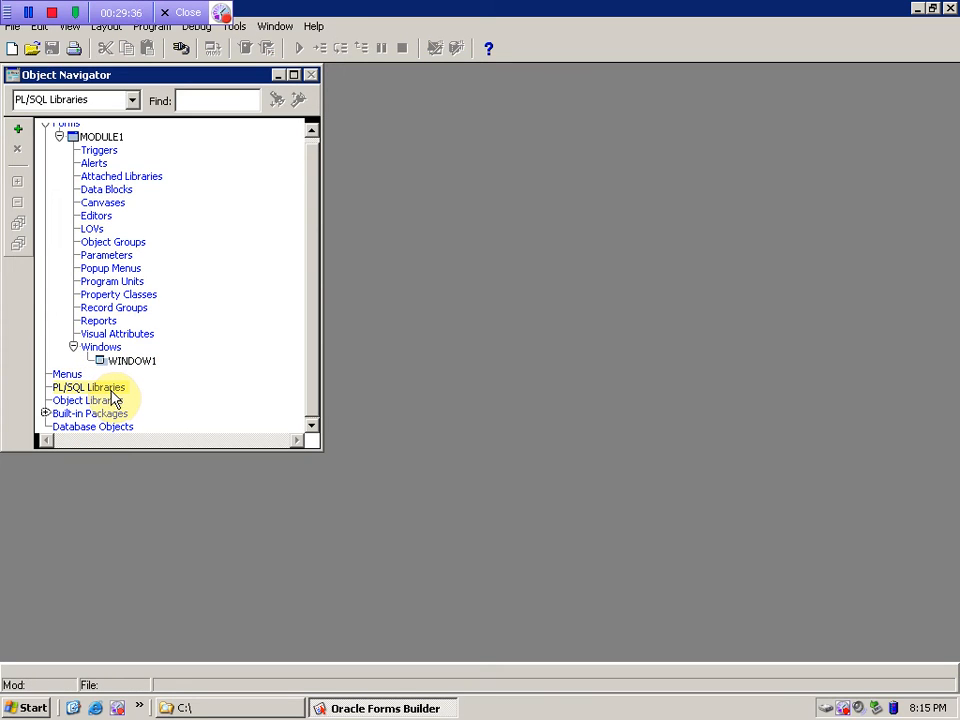
left_click(100, 401)
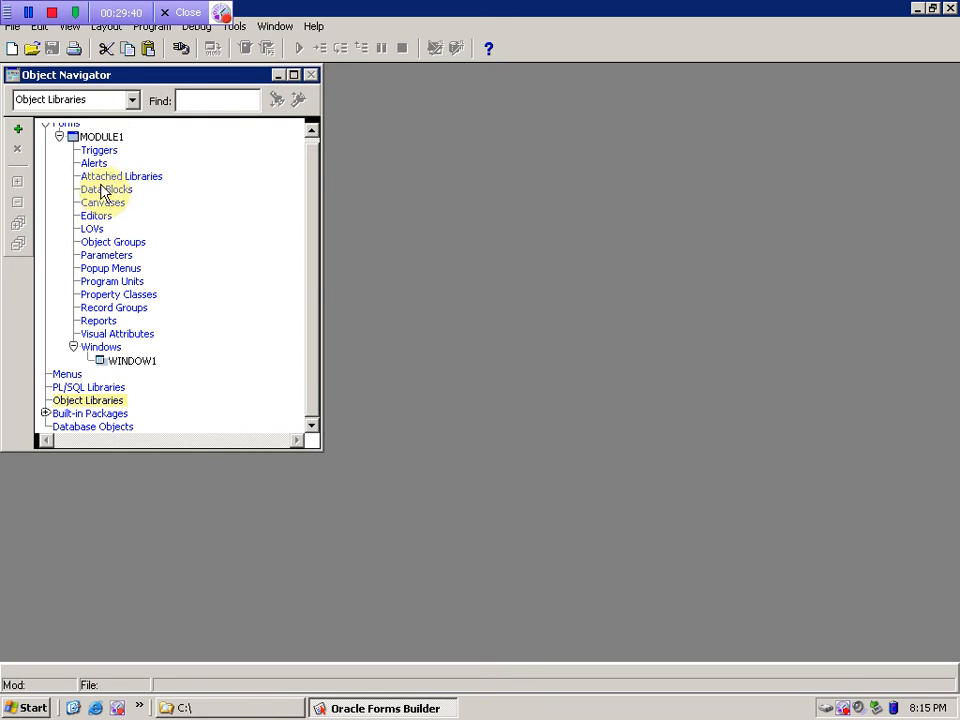
left_click(46, 415)
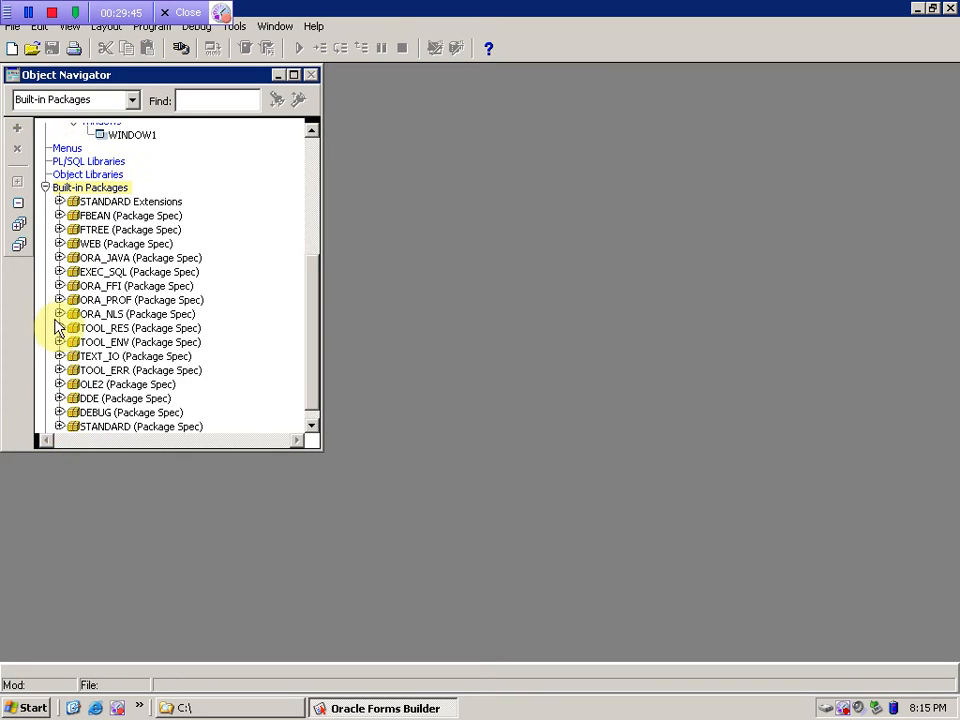
left_click(46, 188)
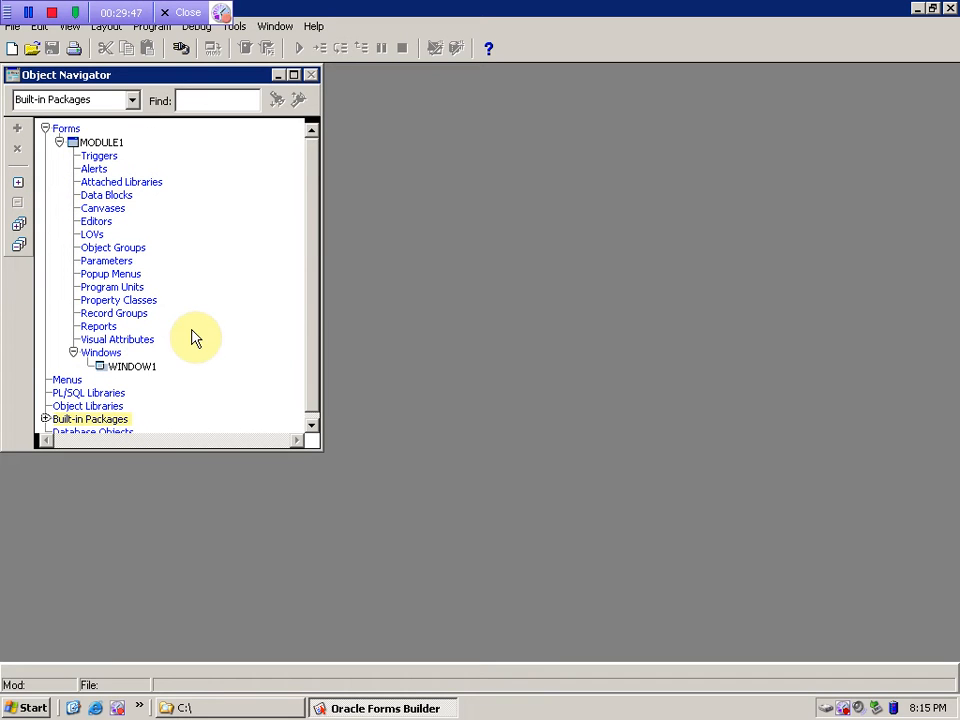
left_click(80, 428)
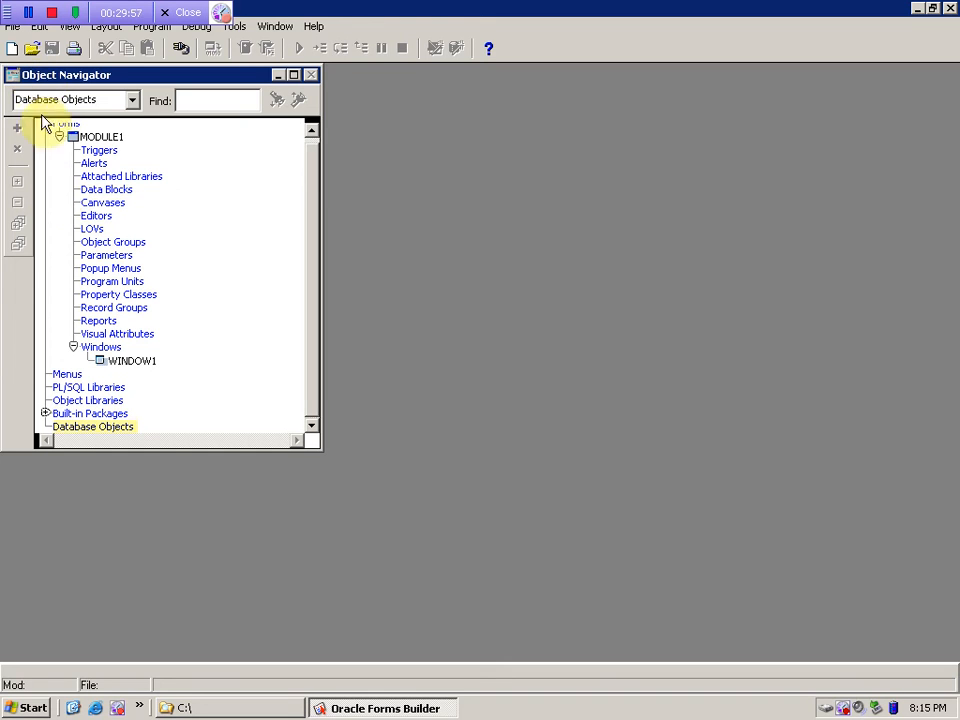
- Connect to the orcl database through File > Connect as the SCOTT user with its password
double_click(57, 428)
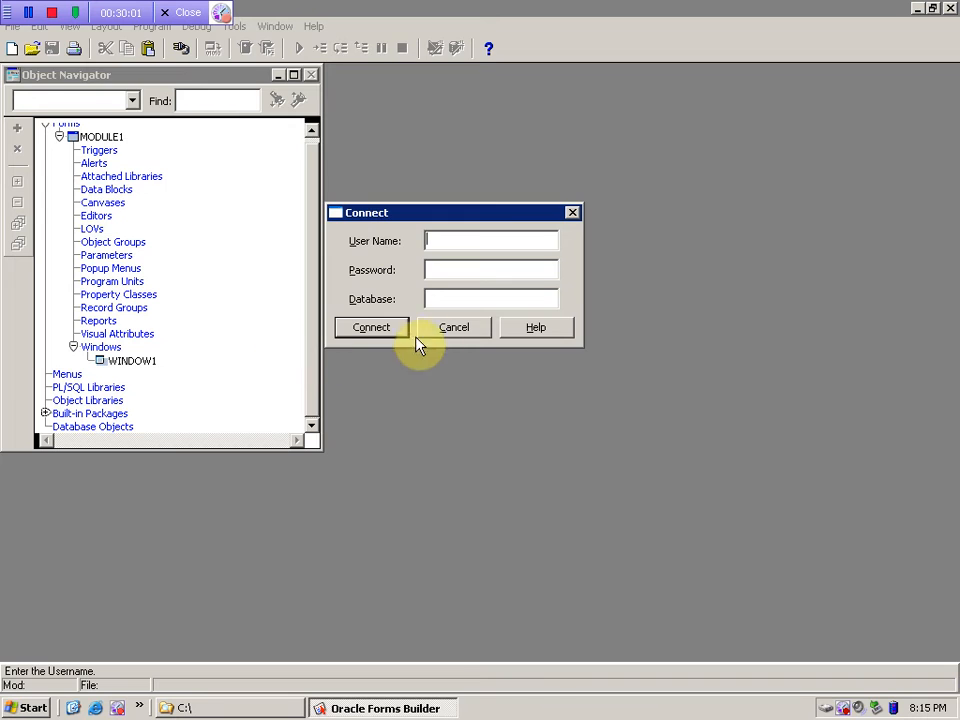
left_click(450, 330)
left_click(12, 27)
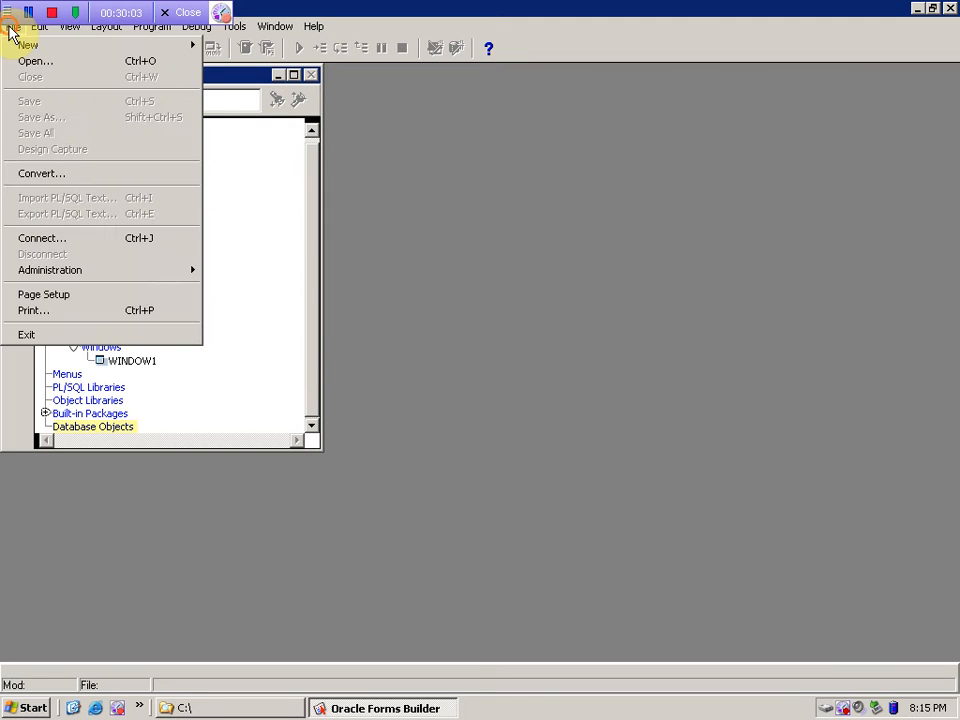
left_click(66, 240)
left_click(452, 330)
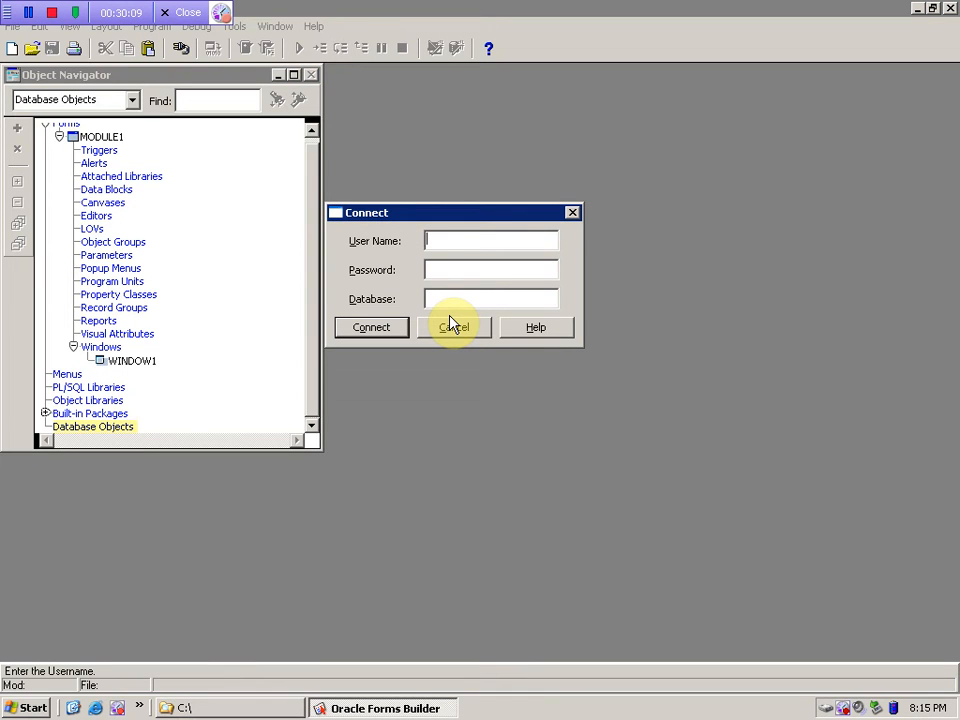
type("scott")
key("Tab")
key("Tab")
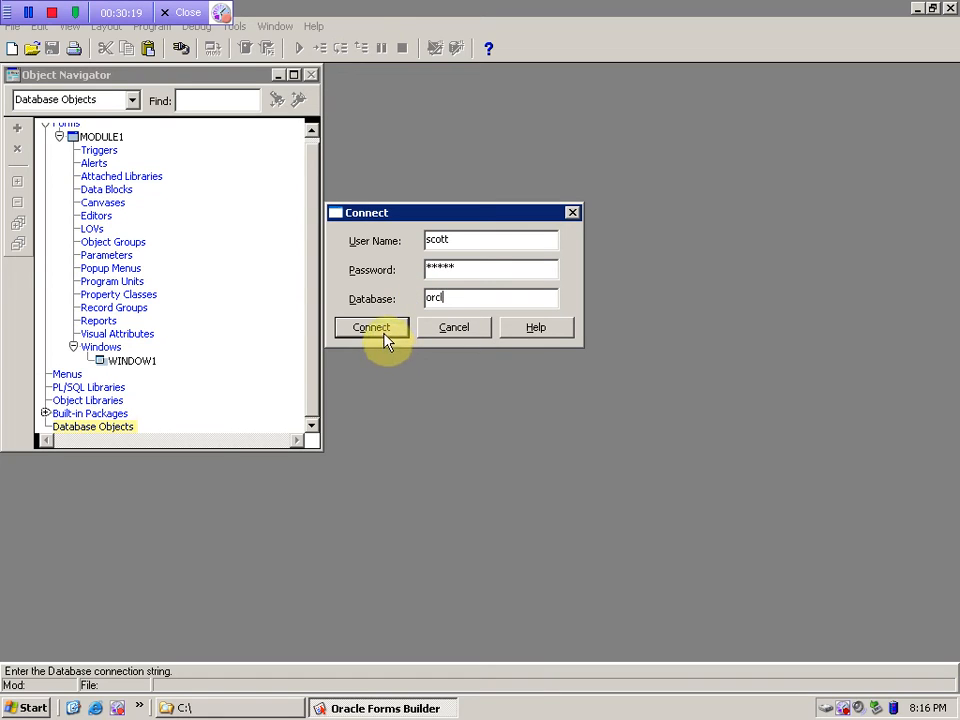
left_click_drag(461, 298, 386, 300)
left_click(371, 329)
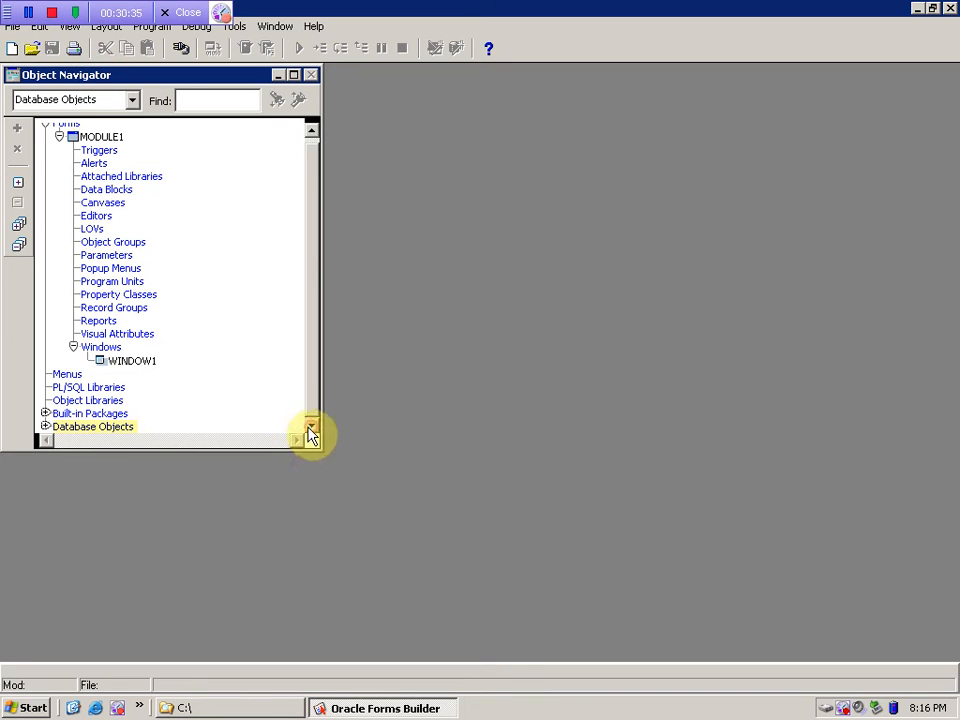
- Expand Database Objects > SCOTT > Tables and peek at the DEPT and BONUS columns
left_click(45, 427)
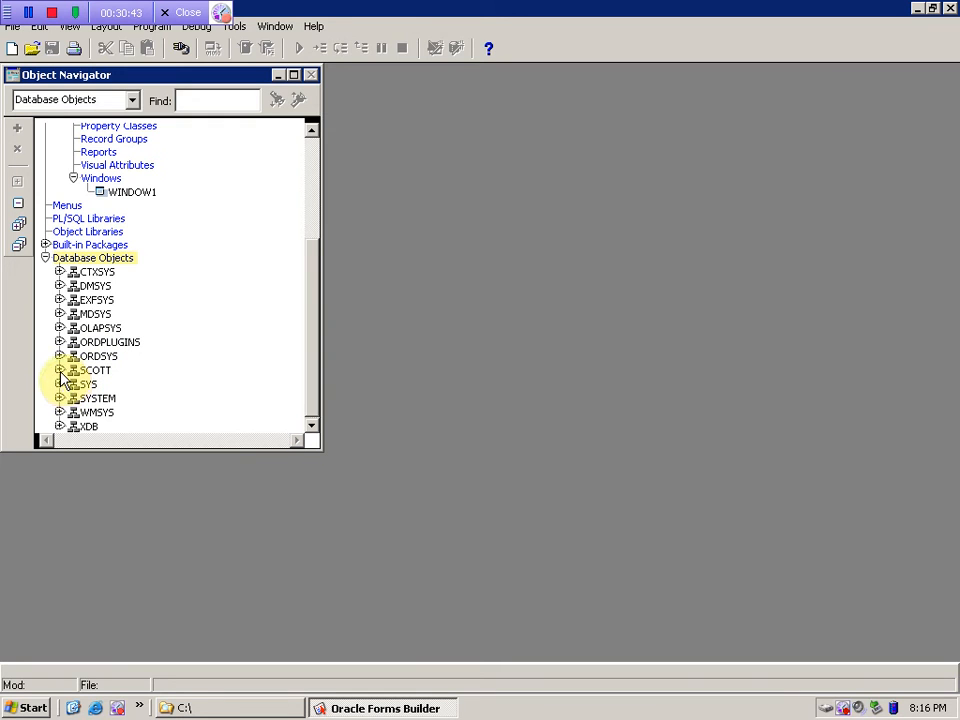
left_click(59, 370)
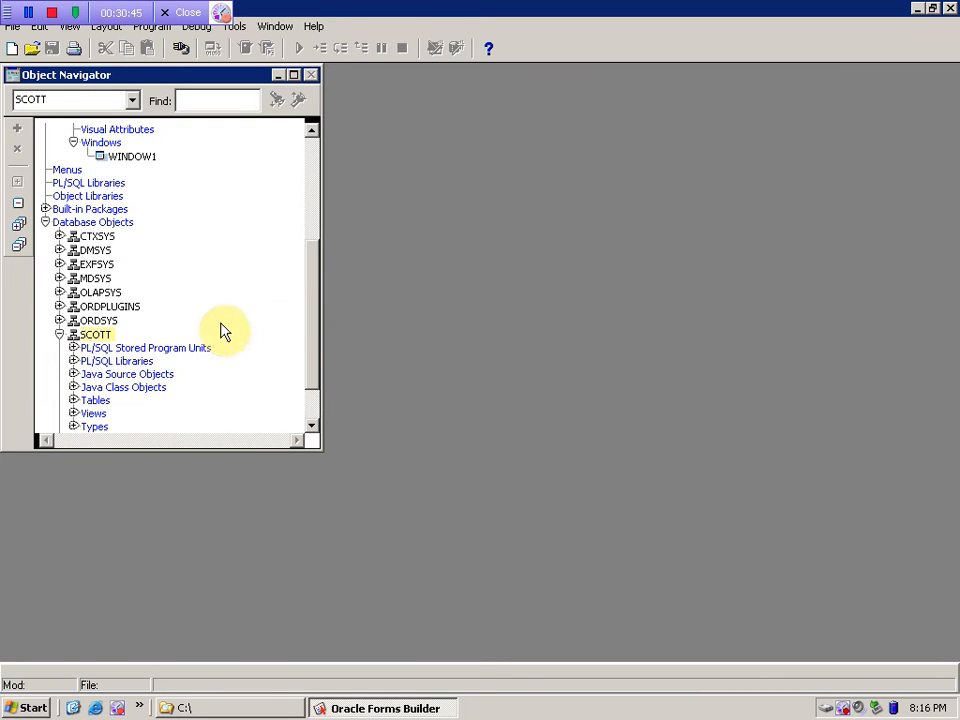
left_click_drag(313, 330, 315, 373)
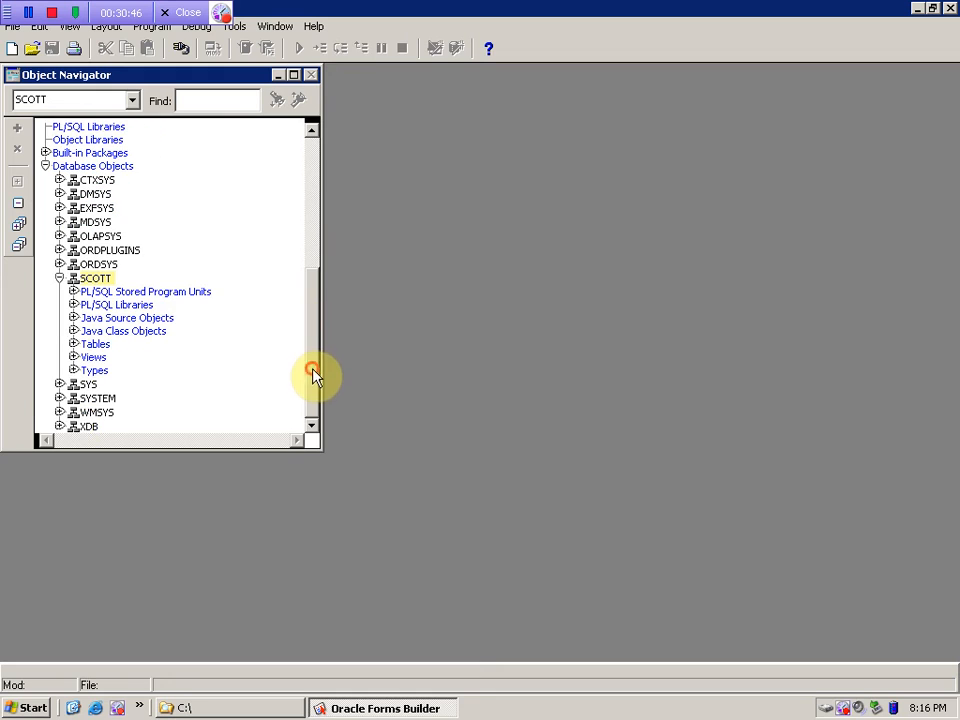
left_click(75, 344)
left_click(88, 372)
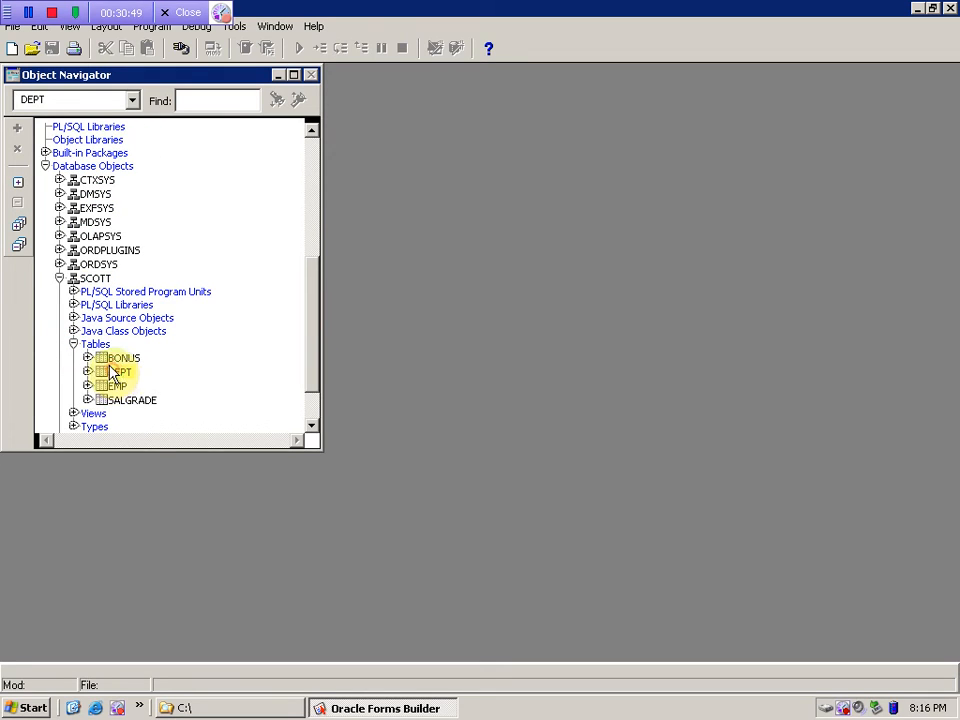
left_click(88, 372)
left_click(88, 372)
left_click(88, 358)
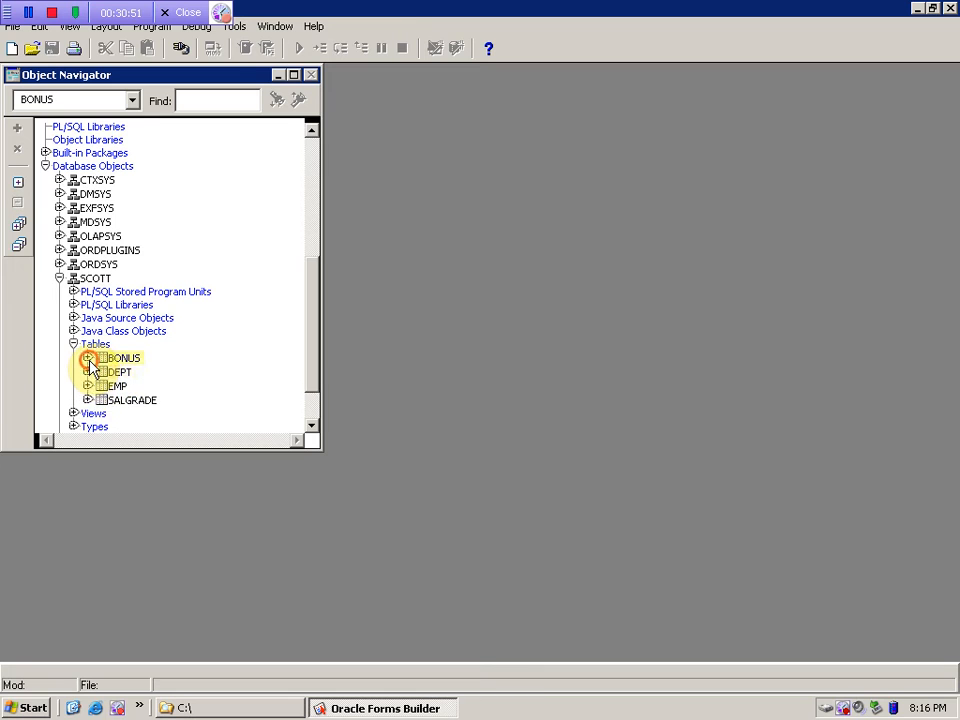
left_click(88, 358)
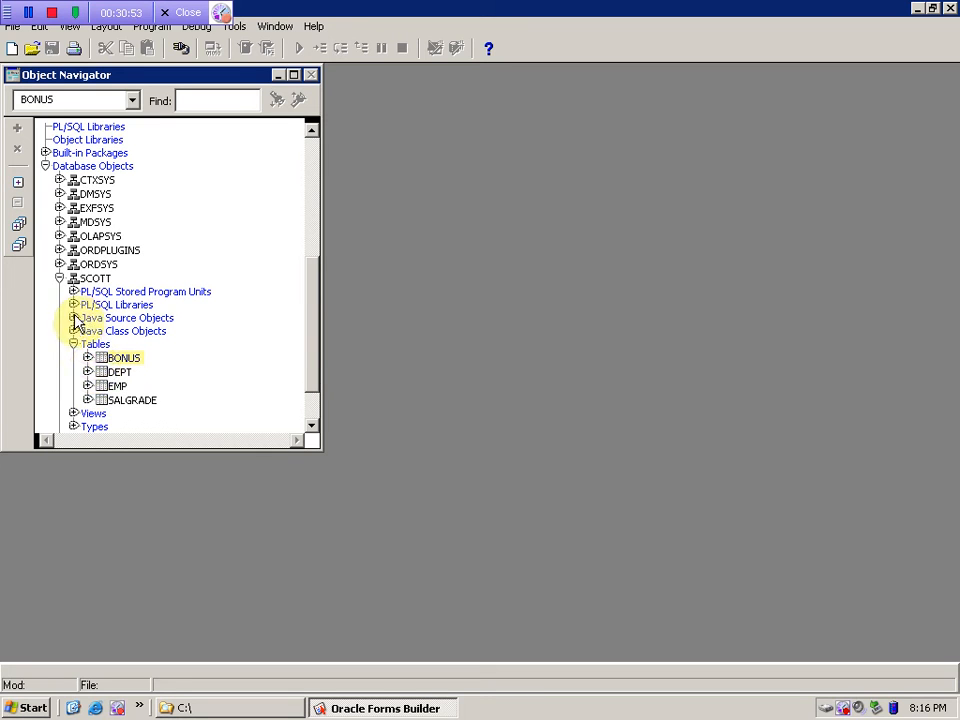
- Try SCOTT's Java and PL/SQL Libraries categories, dismissing errors, then select PL/SQL Stored Program Units
left_click(72, 321)
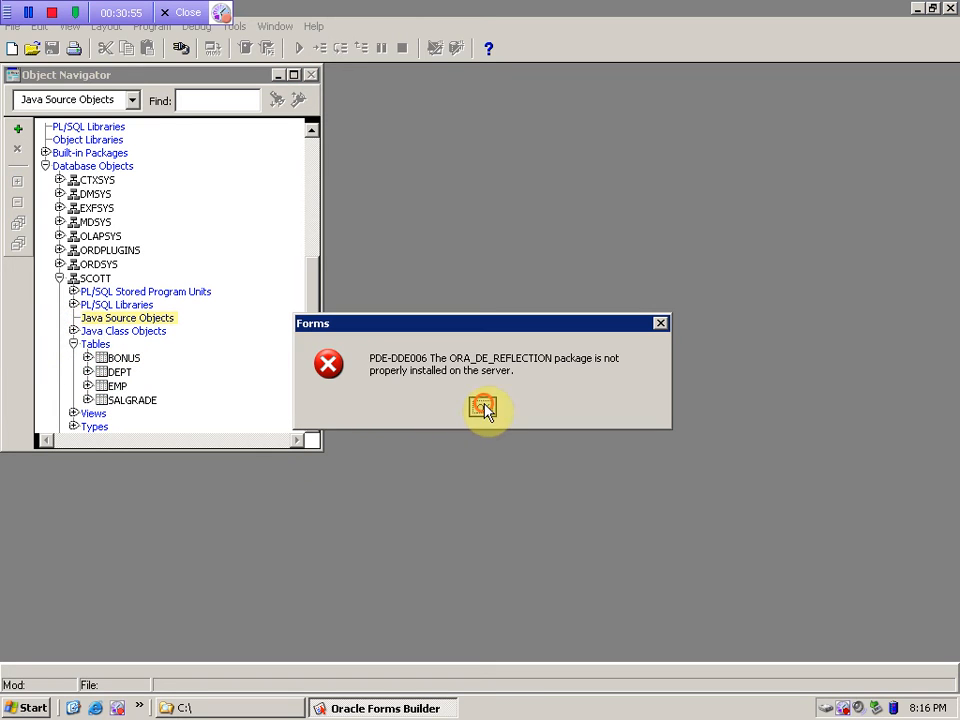
left_click(483, 408)
left_click(73, 331)
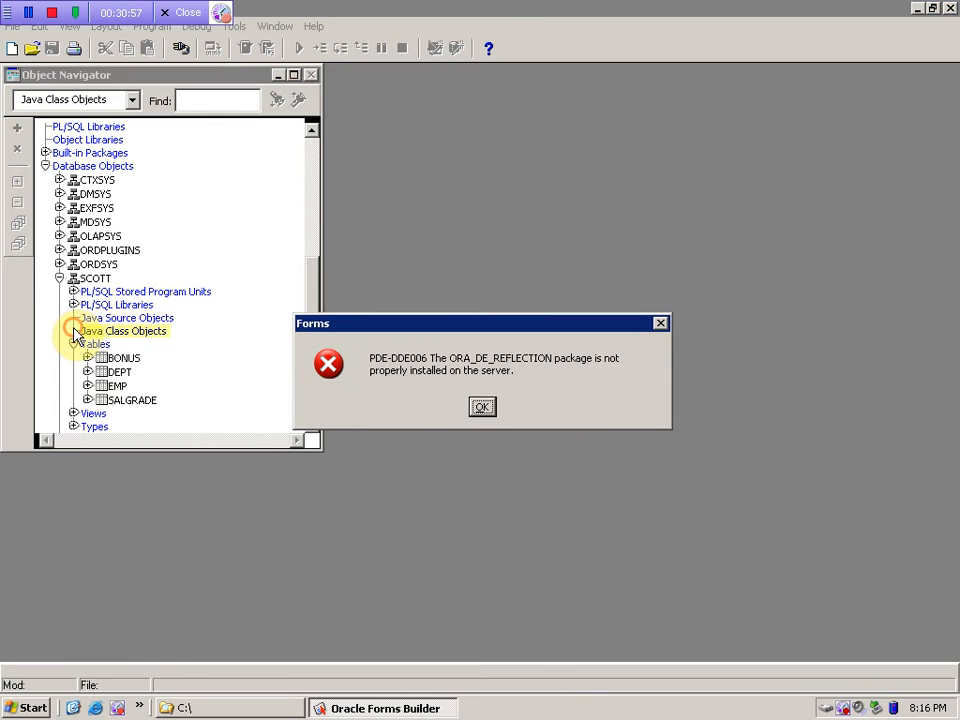
left_click(483, 407)
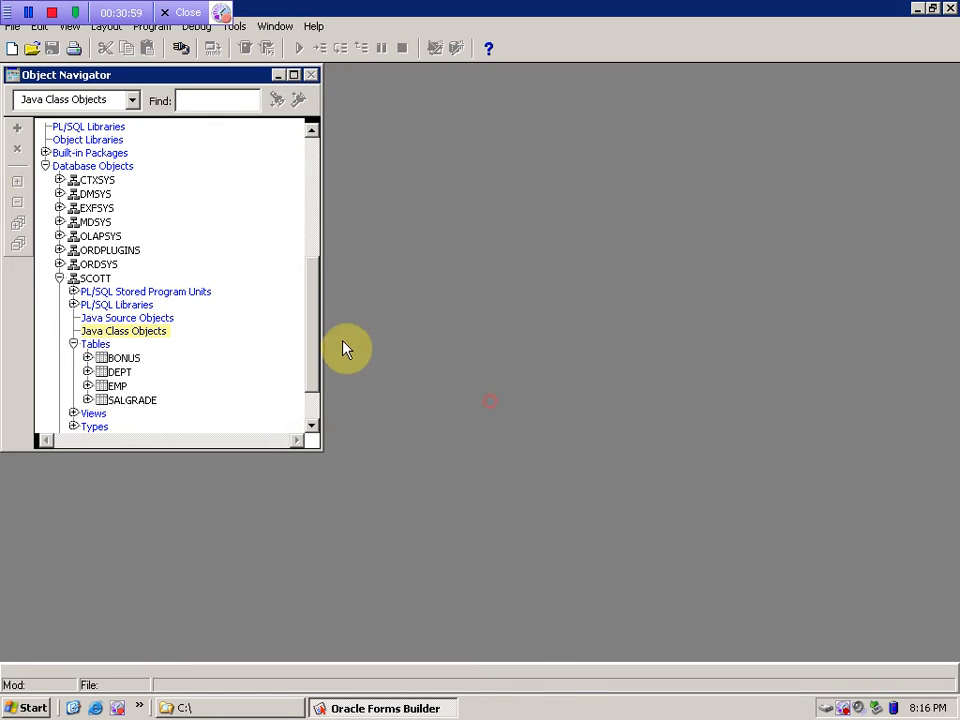
left_click(74, 306)
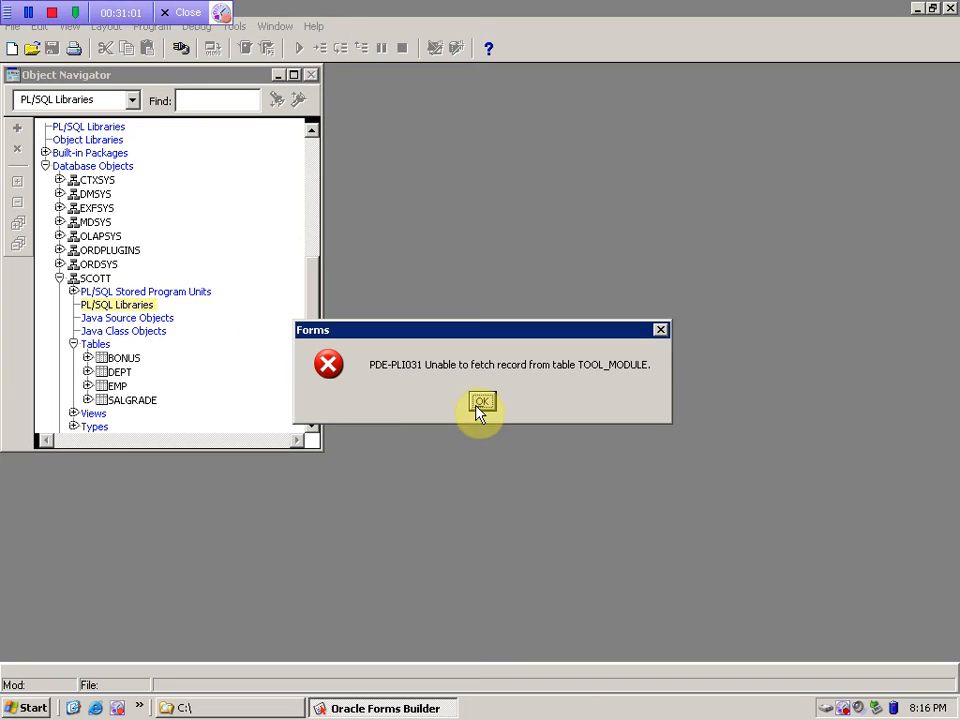
left_click(480, 402)
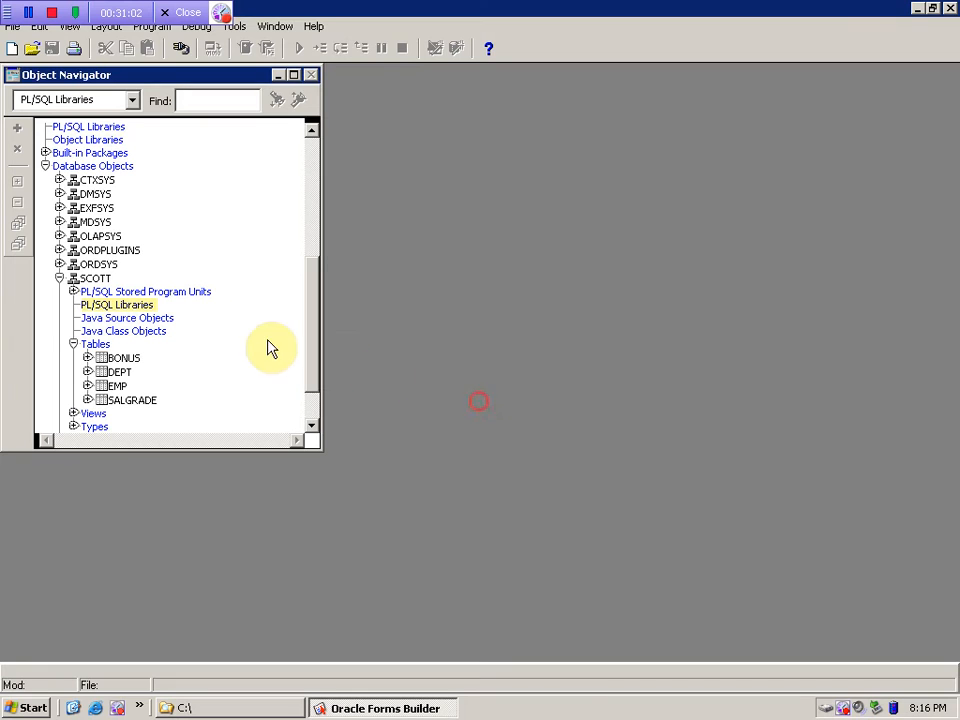
left_click(76, 294)
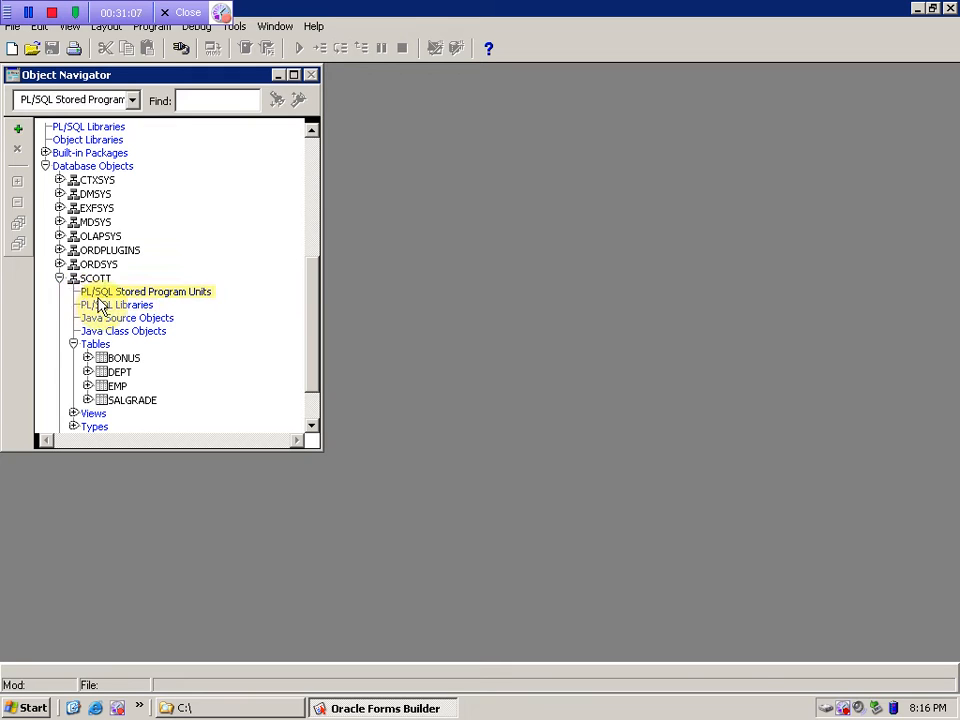
left_click(112, 307)
left_click(122, 292)
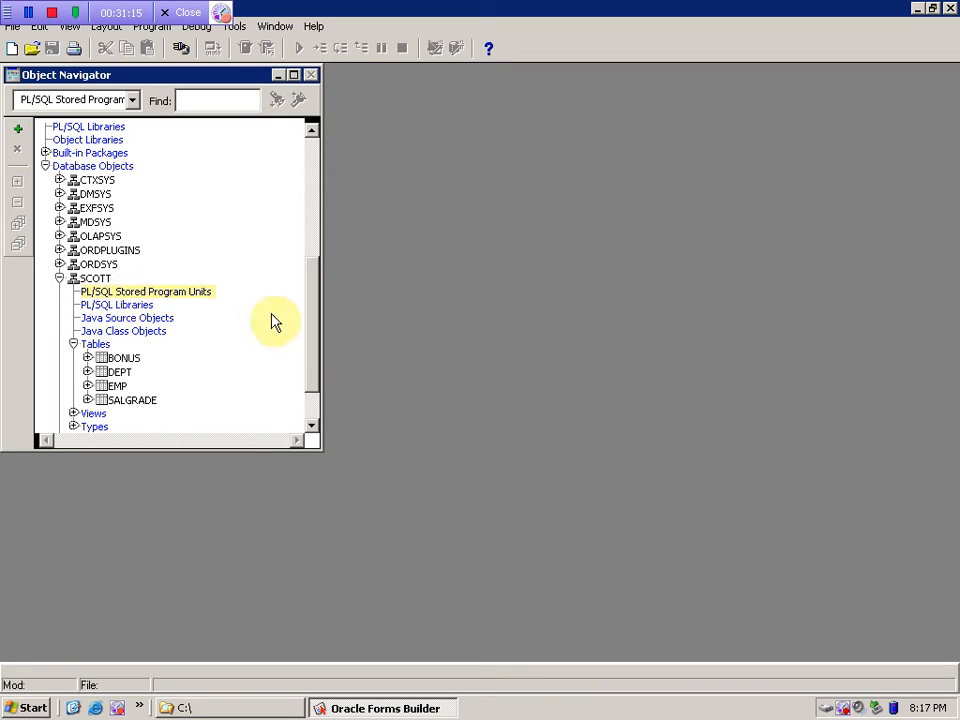
left_click_drag(314, 356, 306, 393)
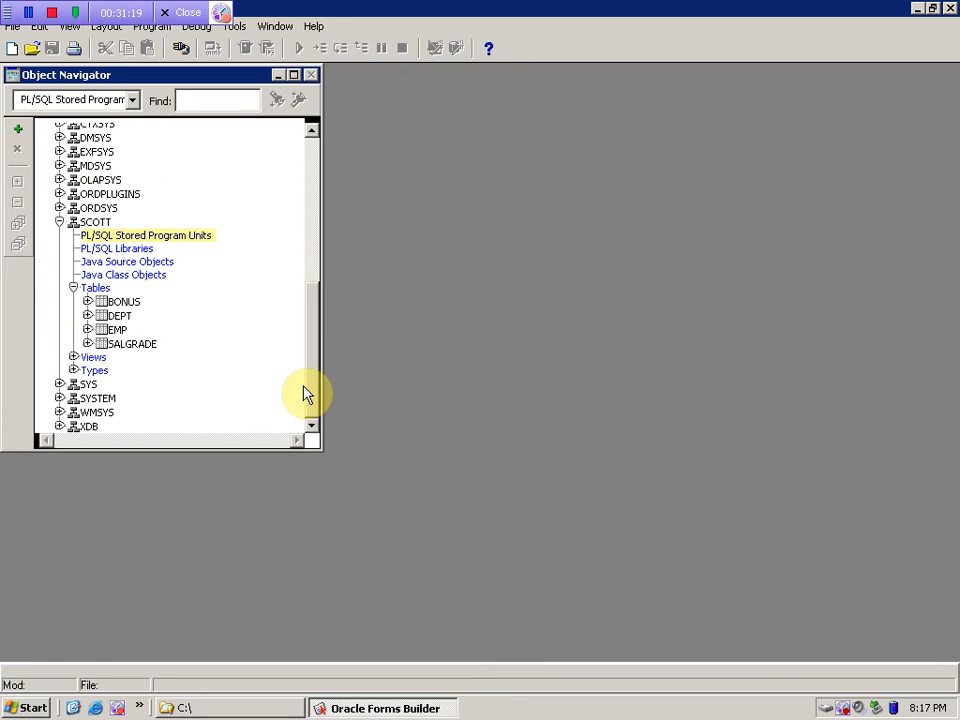
- Reconnect to the database as the HR user with Ctrl+J and its password
key("ctrl+j")
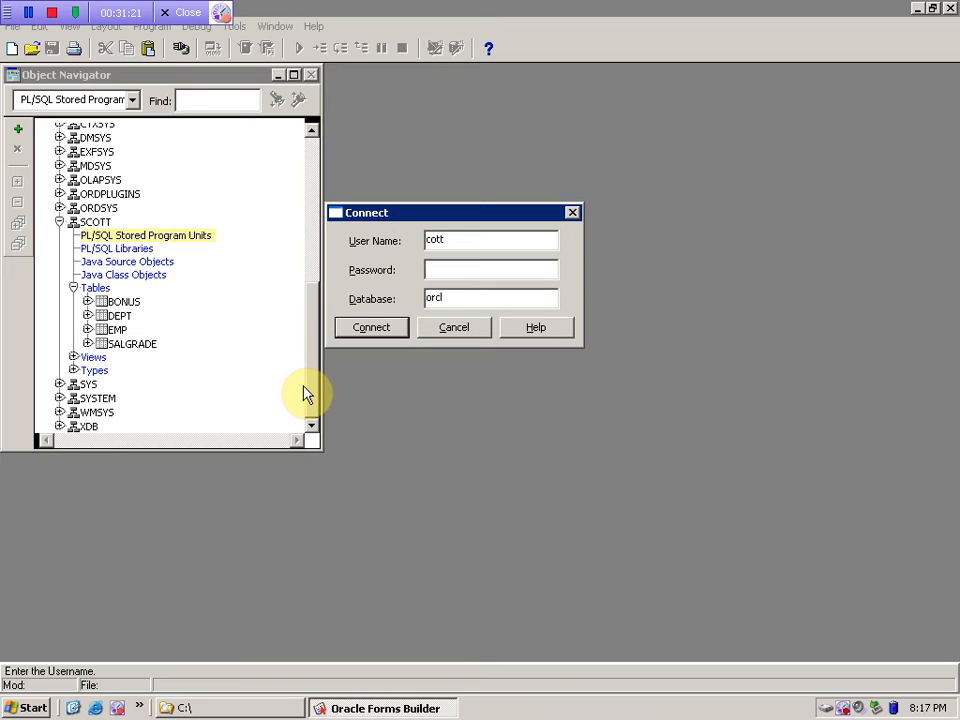
type("hr")
key("Tab")
type("hr")
key("Tab")
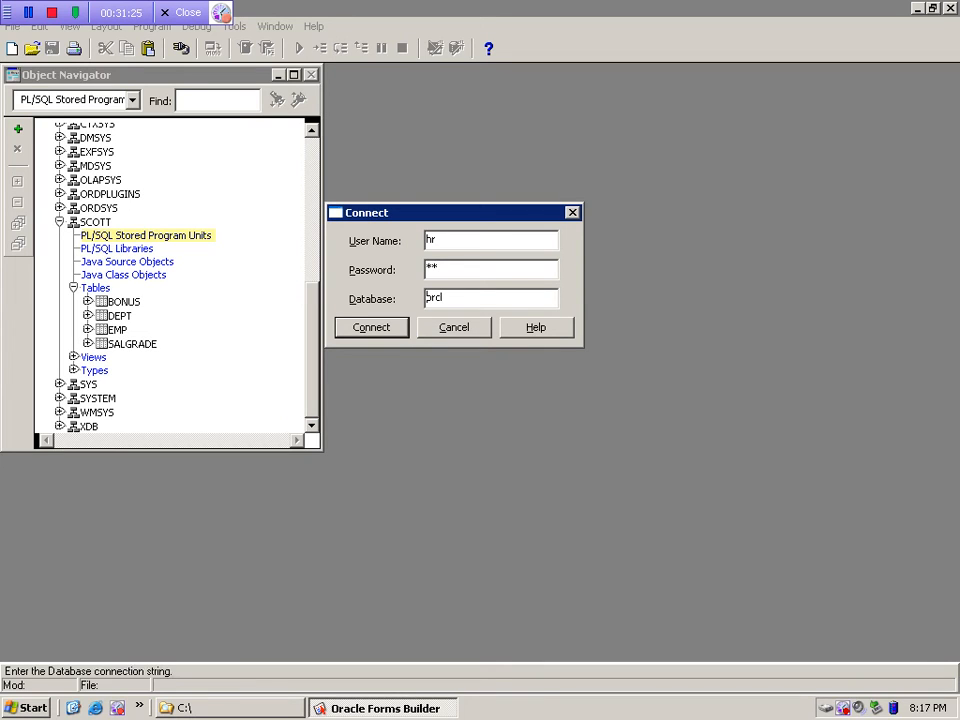
key("Return")
left_click(312, 425)
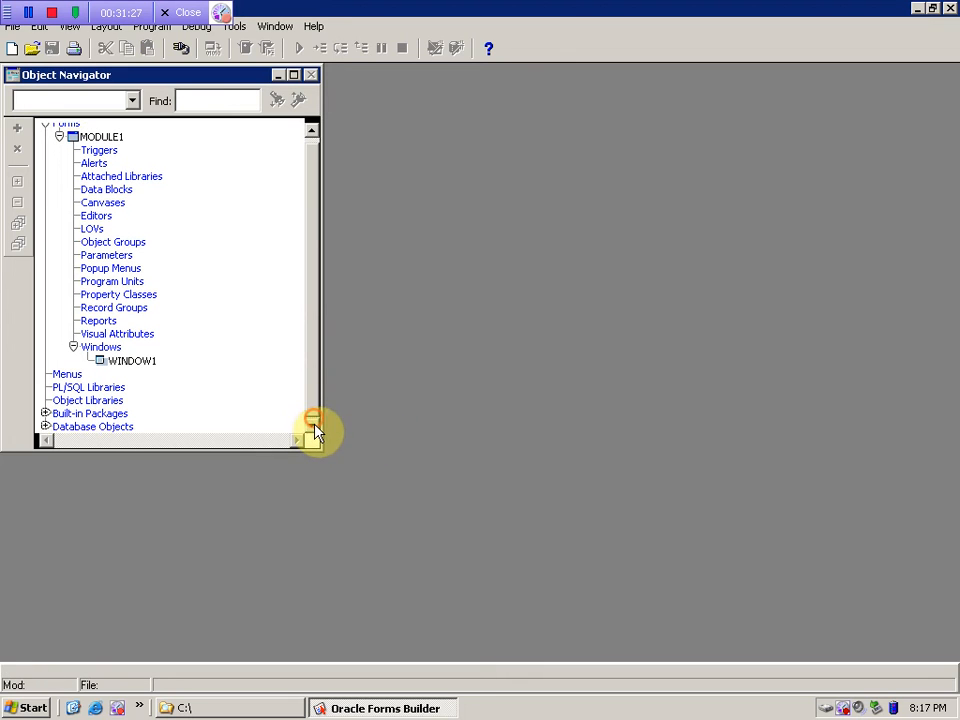
- Expand HR's PL/SQL Stored Program Units and open the ADD_JOB_HISTORY procedure
left_click(46, 426)
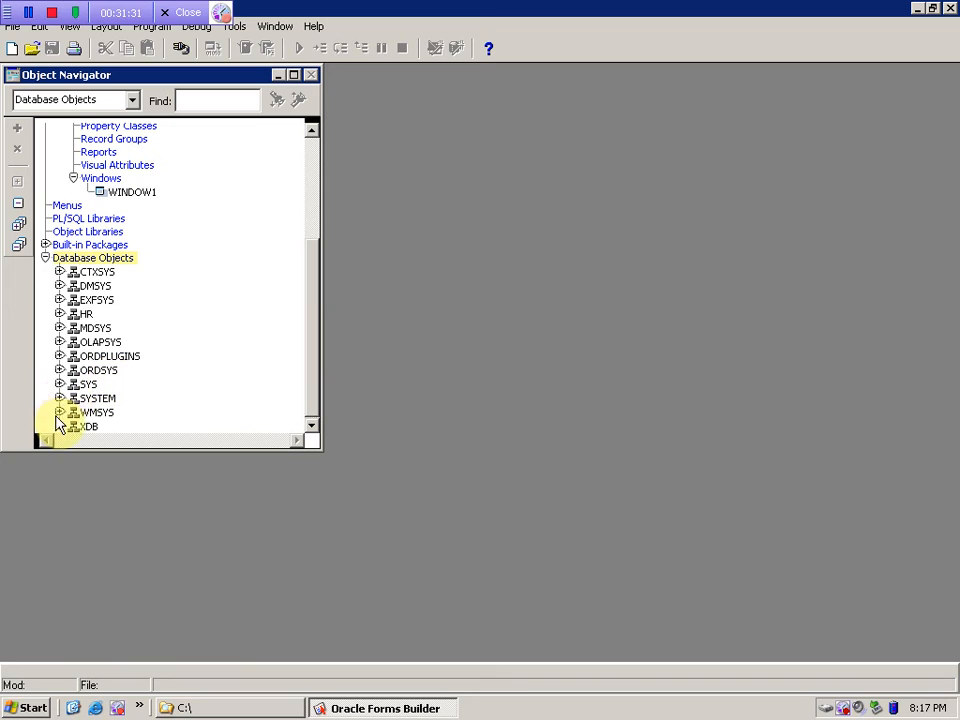
left_click(59, 313)
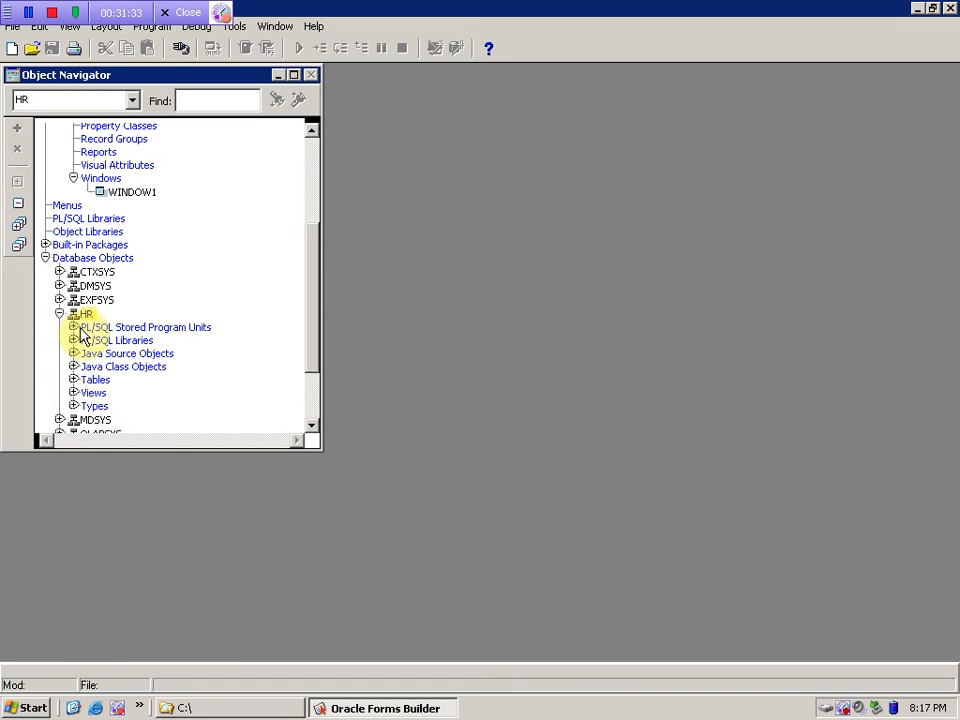
left_click(79, 329)
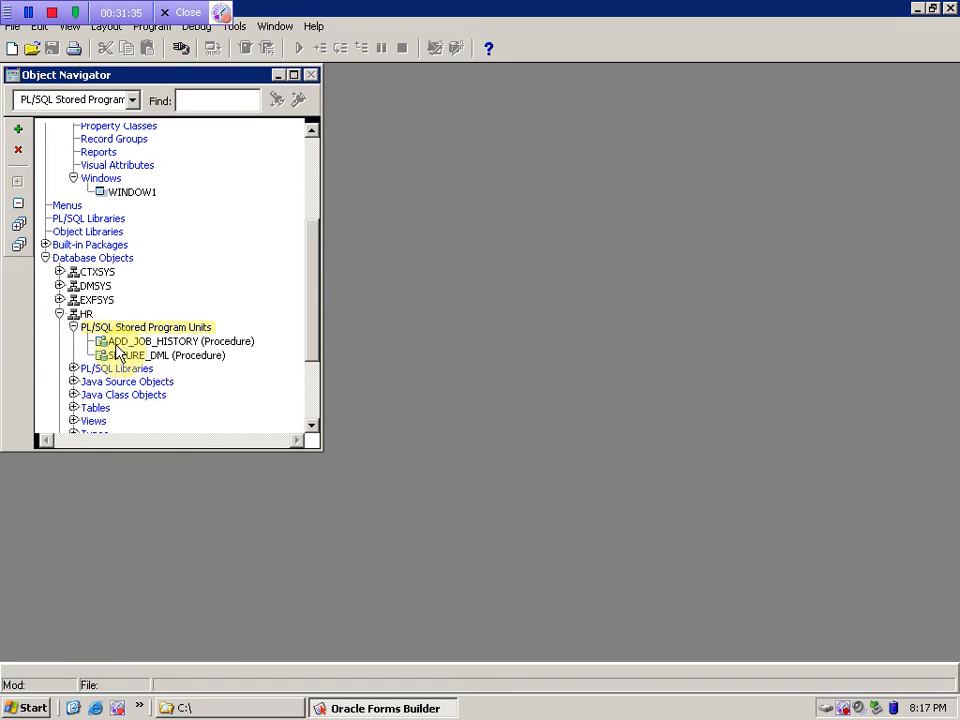
left_click(109, 355)
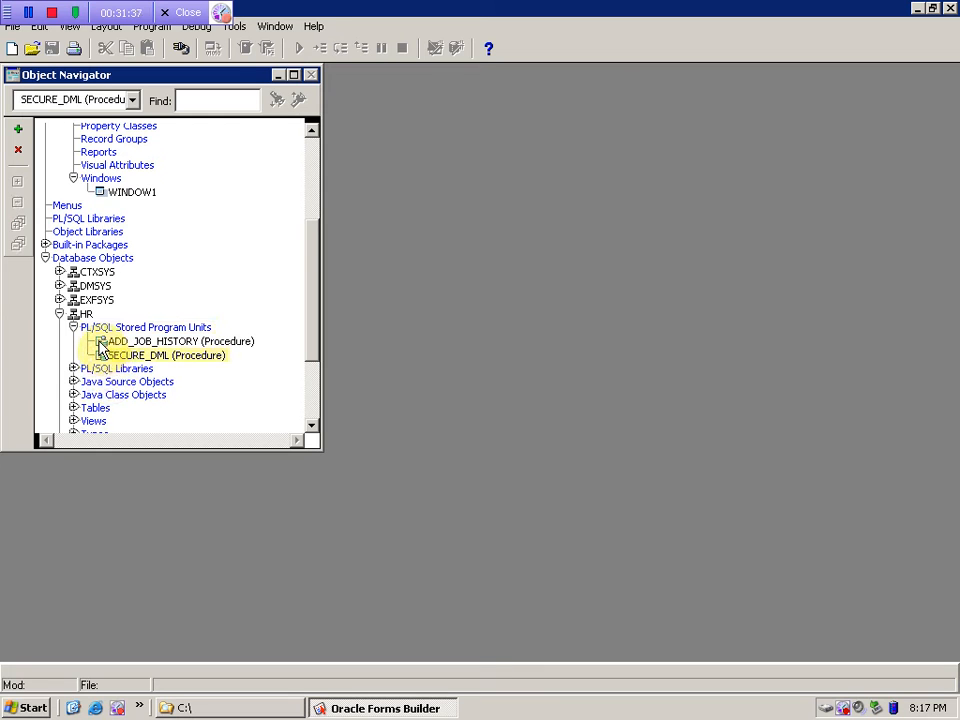
double_click(101, 346)
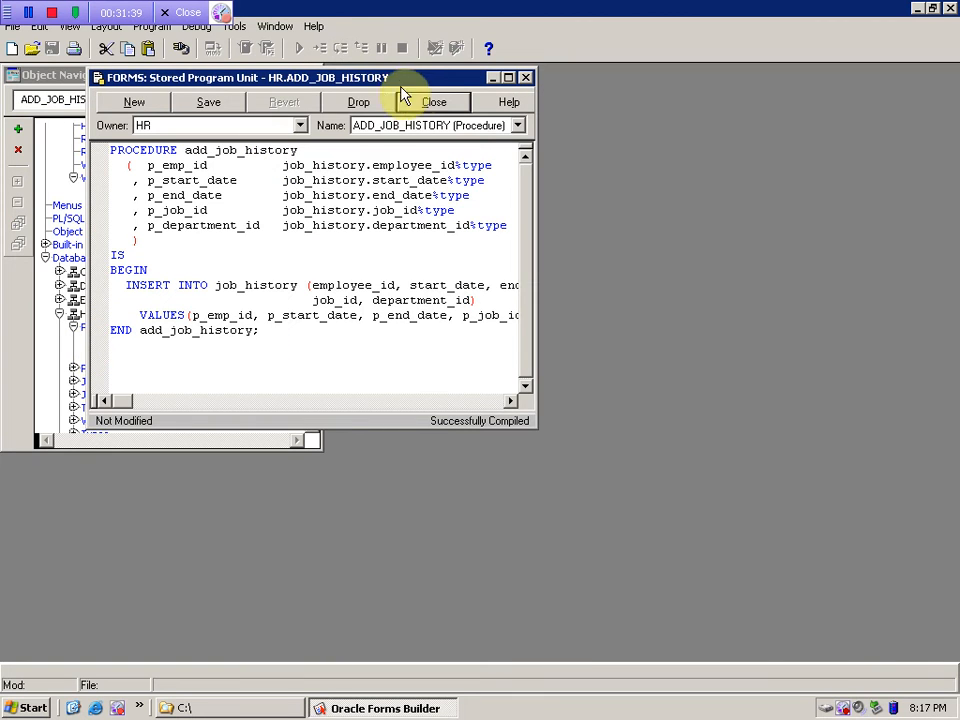
- Maximize the editor, review ADD_JOB_HISTORY's name, parameters and INSERT statement, then close it
double_click(428, 79)
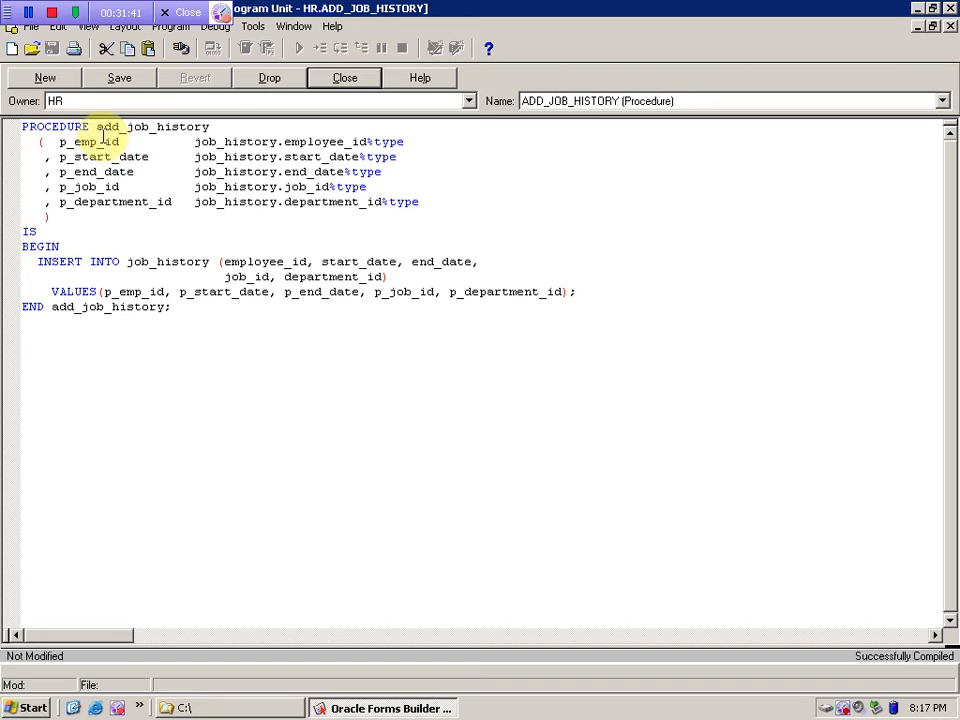
left_click_drag(99, 131, 208, 128)
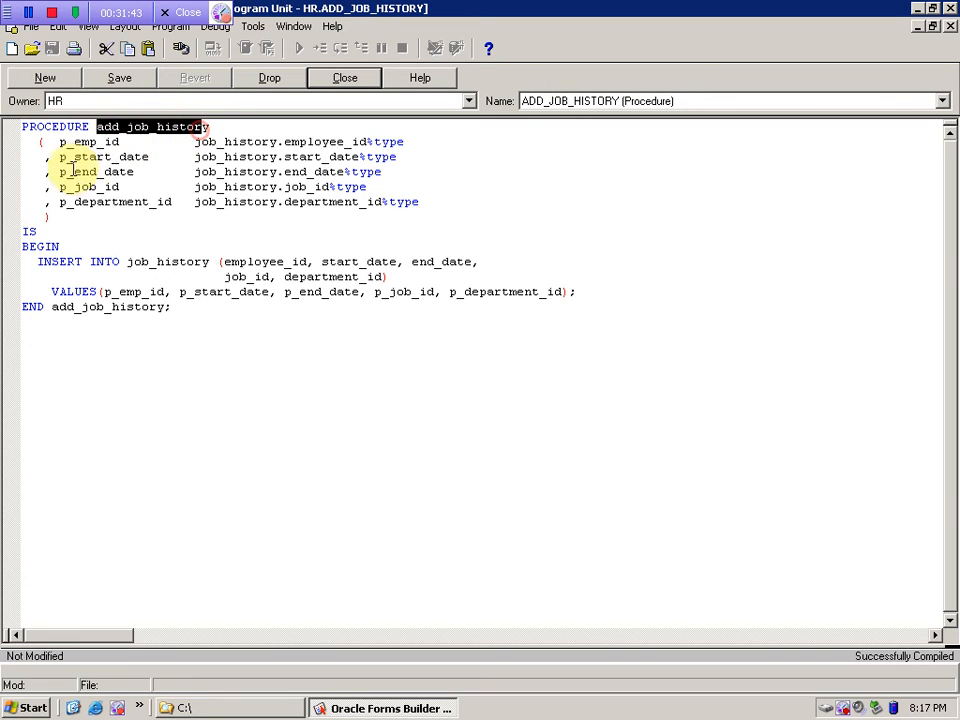
left_click_drag(64, 146, 182, 201)
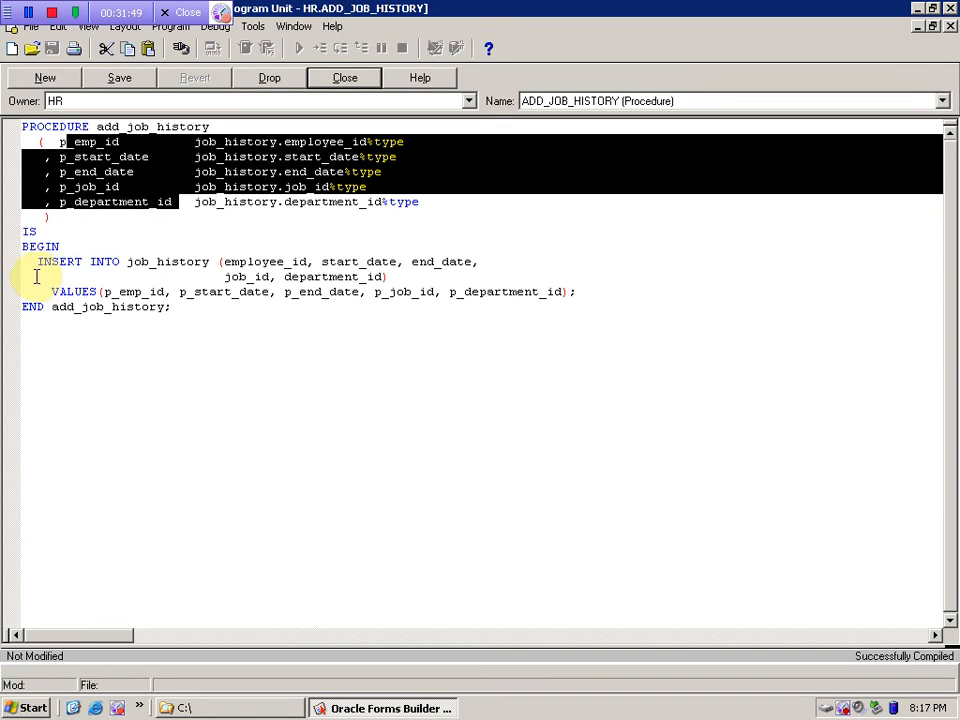
left_click_drag(30, 261, 603, 294)
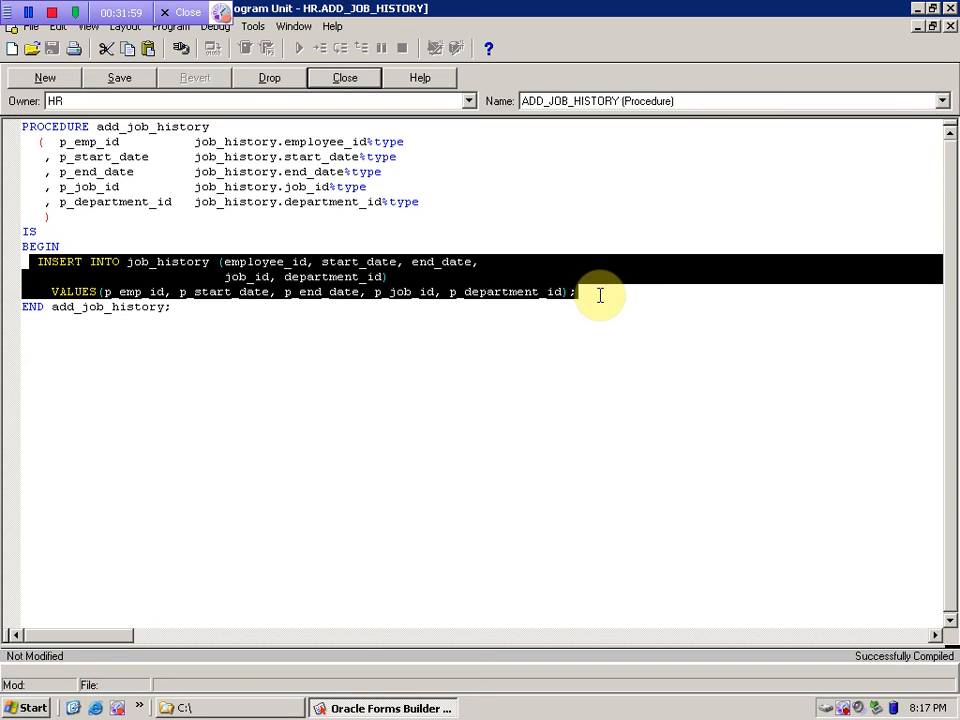
left_click(350, 85)
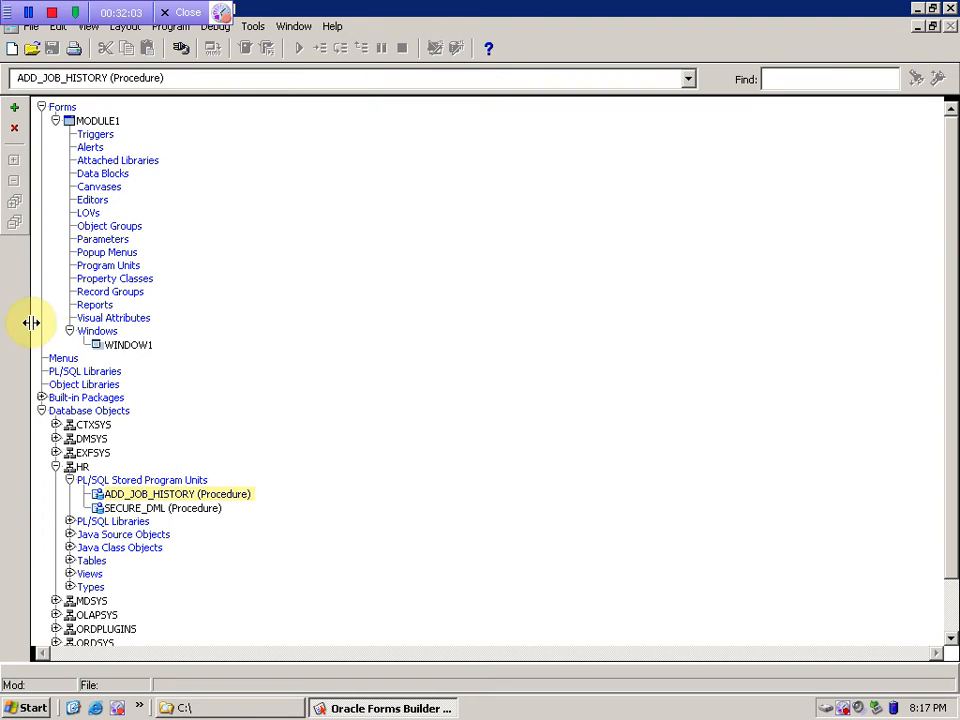
- Create a new HR stored unit of type Procedure named abc
left_click(14, 107)
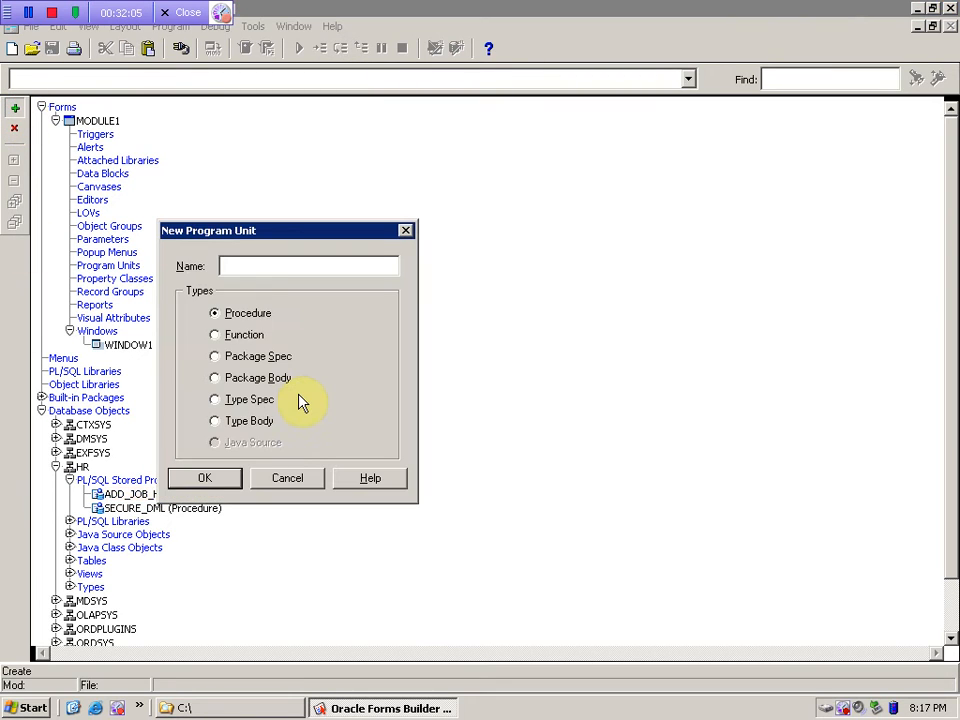
left_click(246, 336)
left_click(231, 356)
left_click(270, 380)
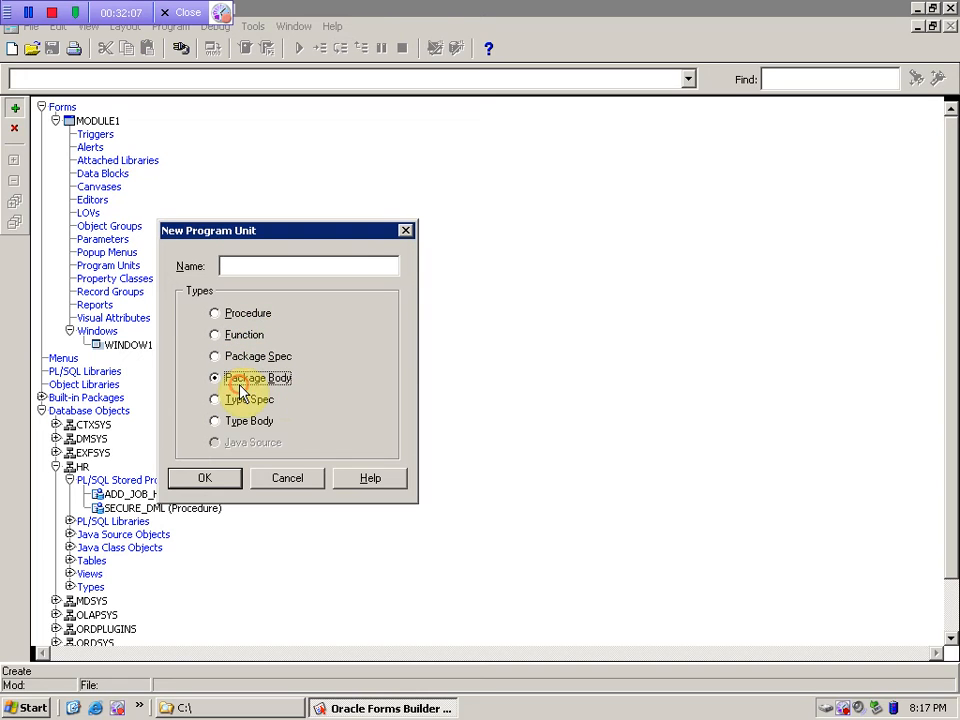
left_click(262, 401)
left_click(255, 357)
left_click(244, 334)
left_click(246, 313)
left_click(257, 266)
type("abc")
left_click(228, 476)
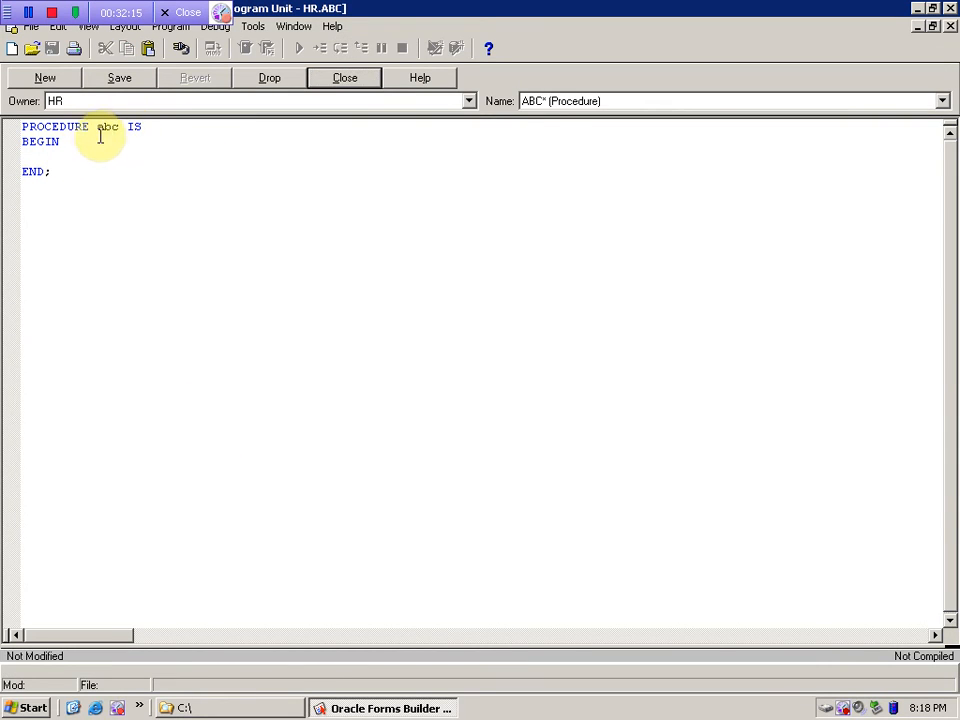
- Select the empty abc skeleton's text and close the editor without saving
left_click(37, 159)
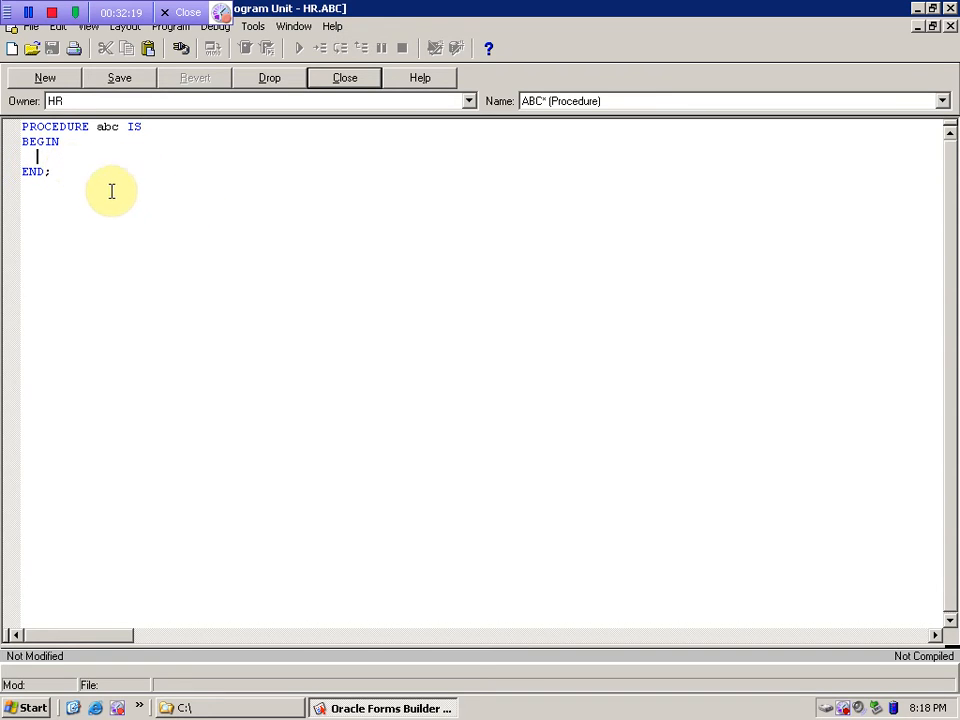
key("ctrl+a")
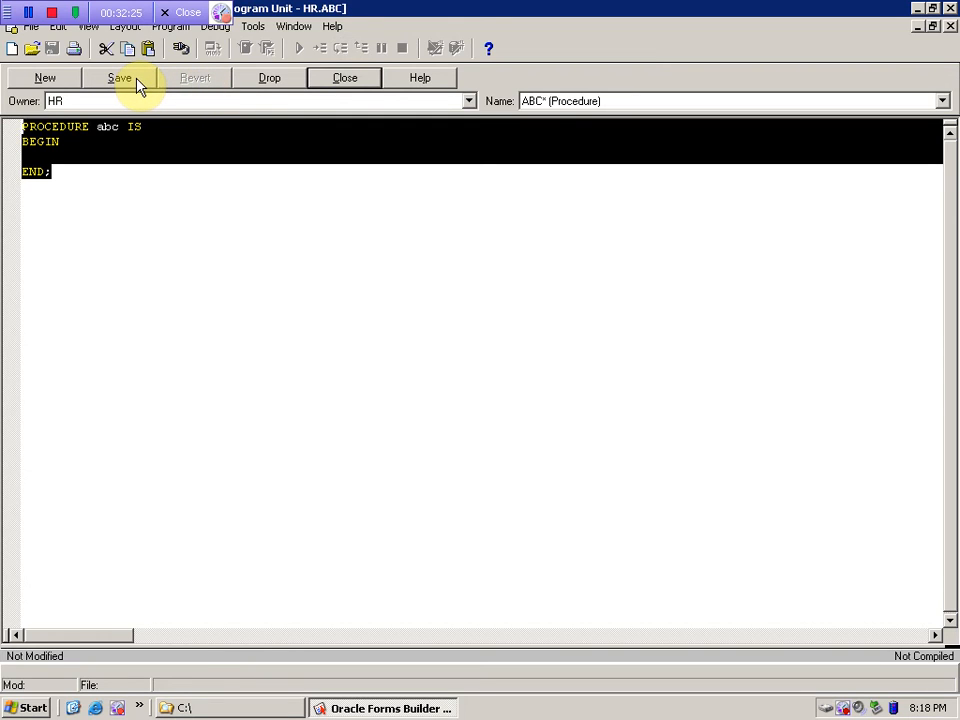
left_click(338, 77)
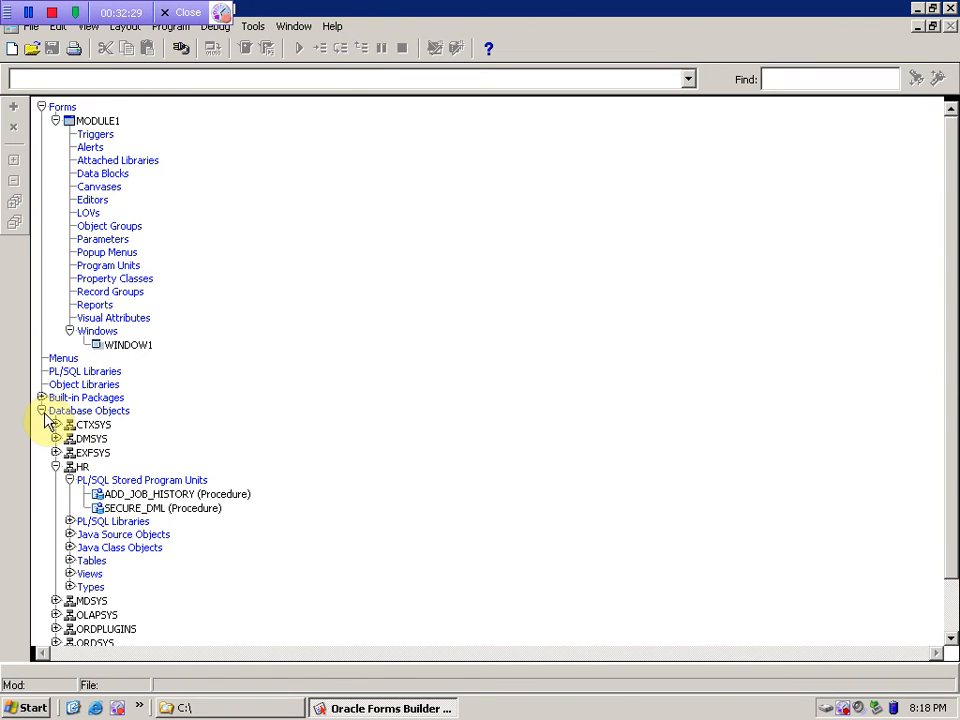
- Drag HR's ADD_JOB_HISTORY onto MODULE1's Program Units to copy it locally
left_click(103, 496)
left_click(125, 509)
left_click(127, 494)
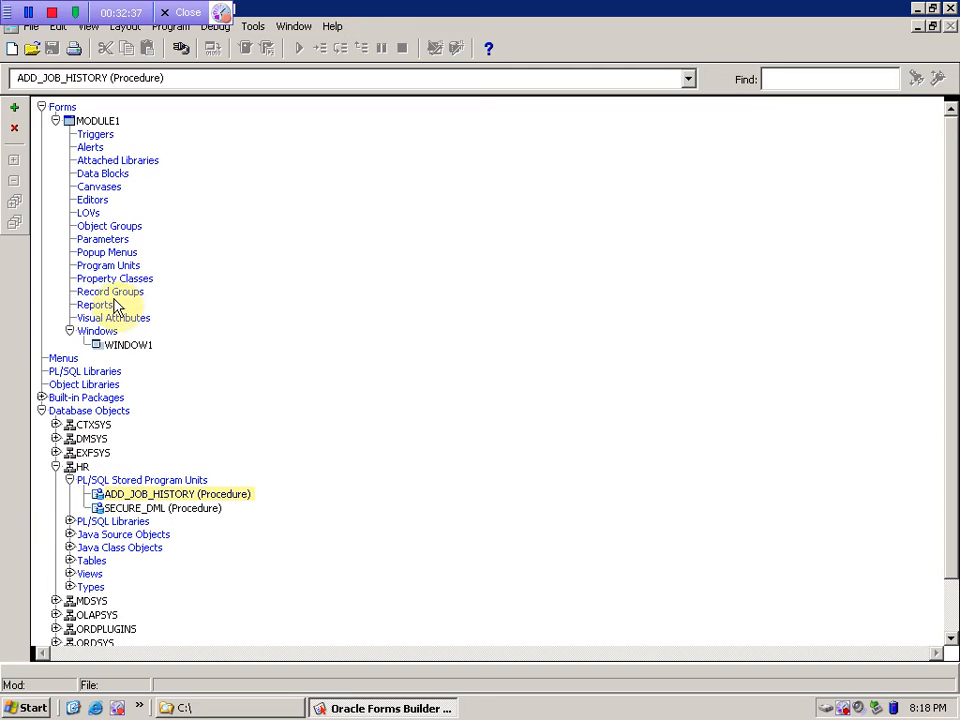
left_click(91, 268)
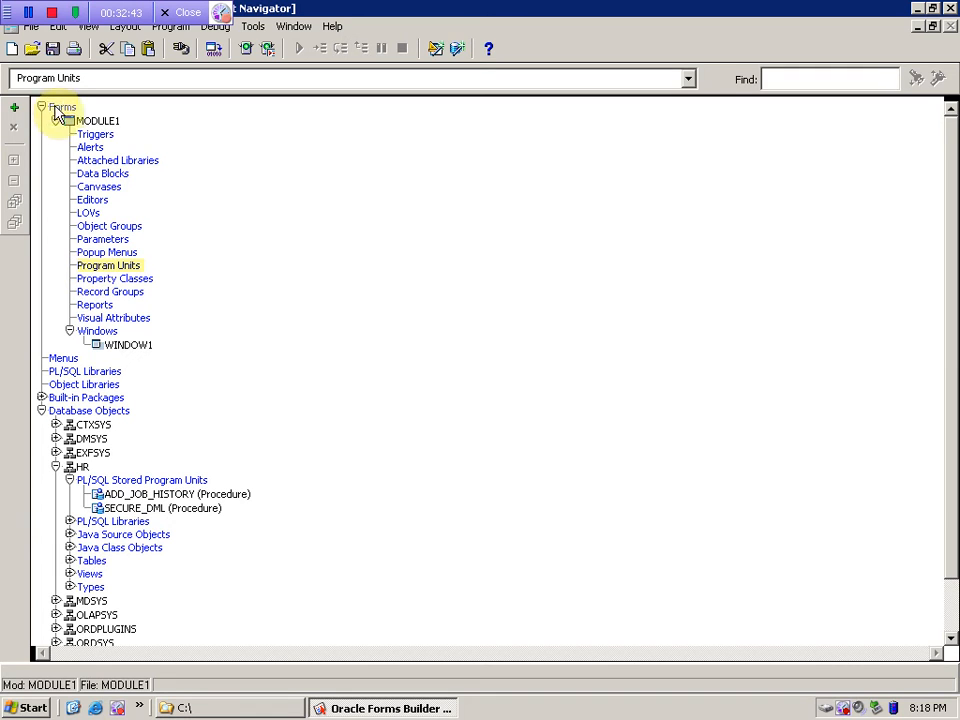
left_click(14, 106)
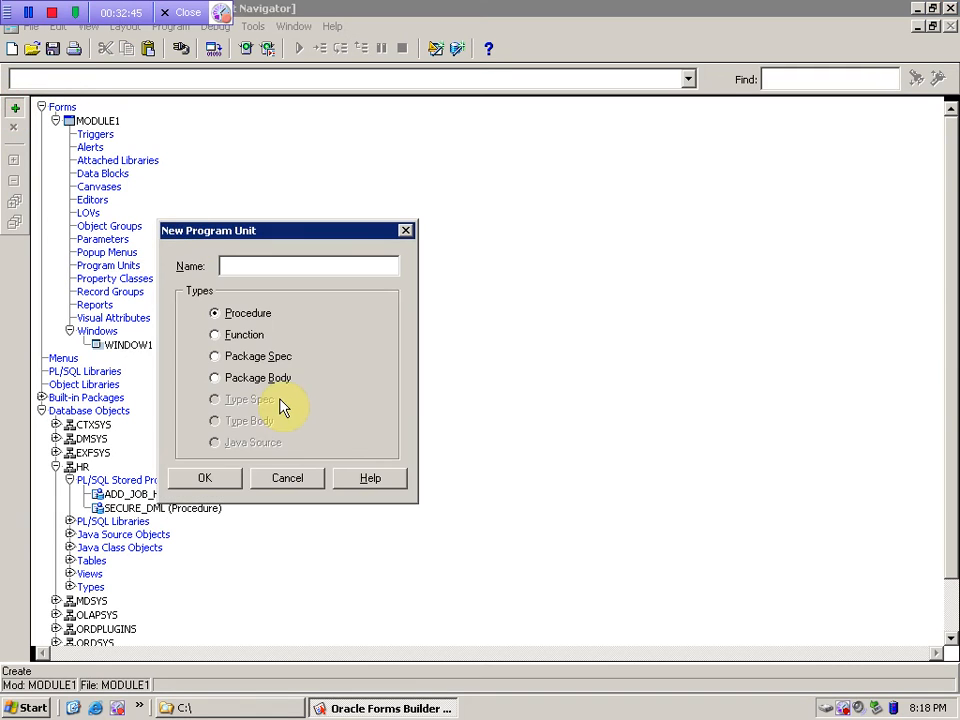
left_click(297, 482)
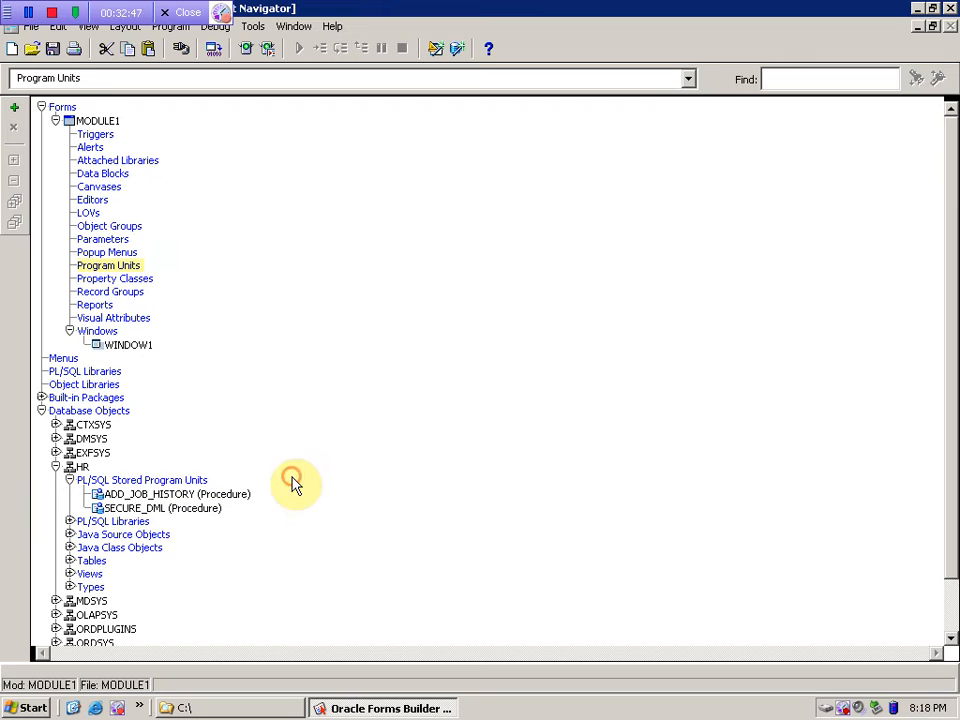
left_click(104, 495)
left_click_drag(104, 497, 98, 265)
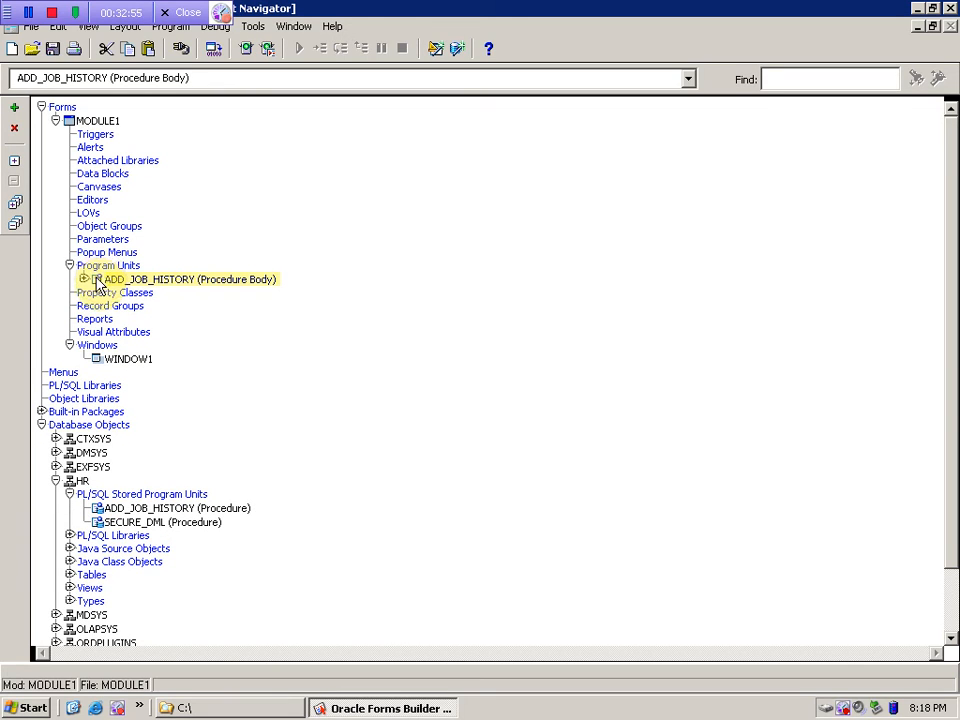
- Open the local ADD_JOB_HISTORY body, compile it successfully, and close the PL/SQL Editor
double_click(97, 281)
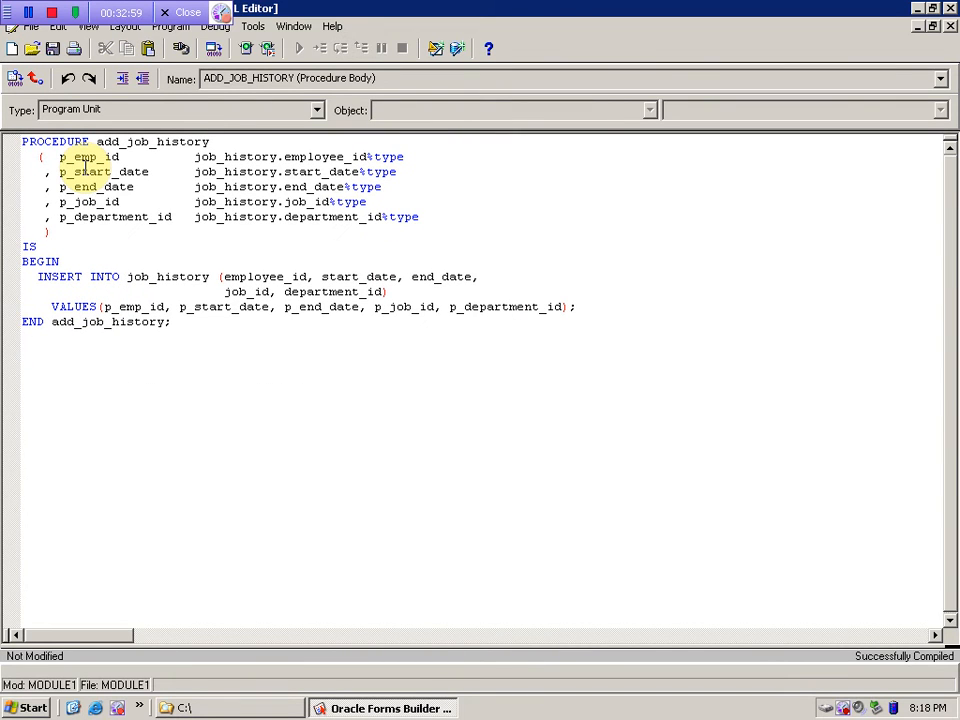
key("ctrl+j")
left_click(445, 331)
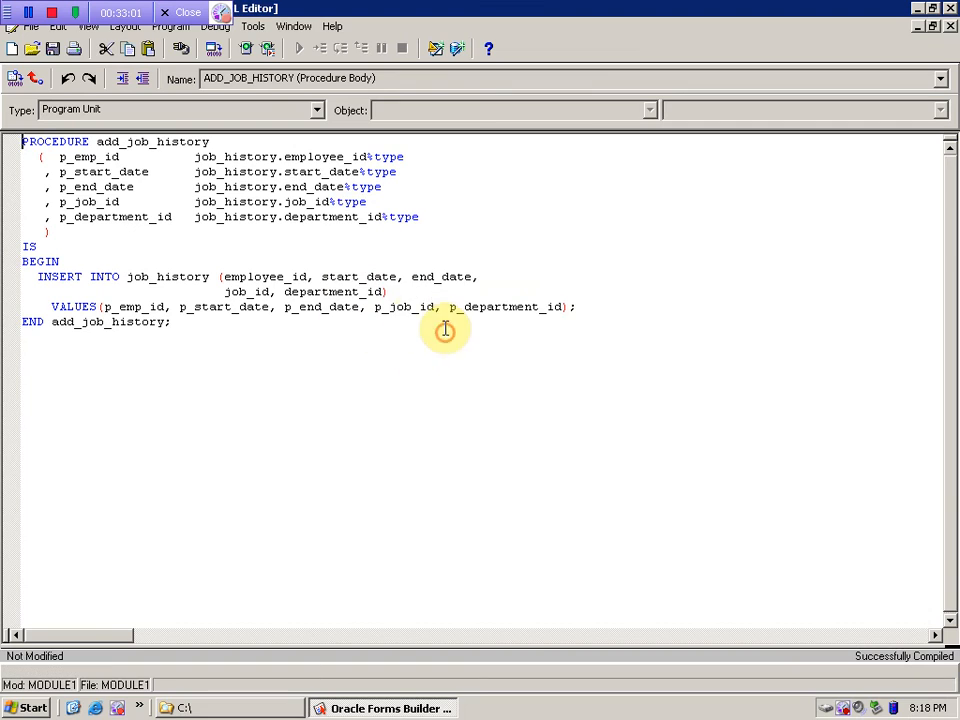
left_click(15, 81)
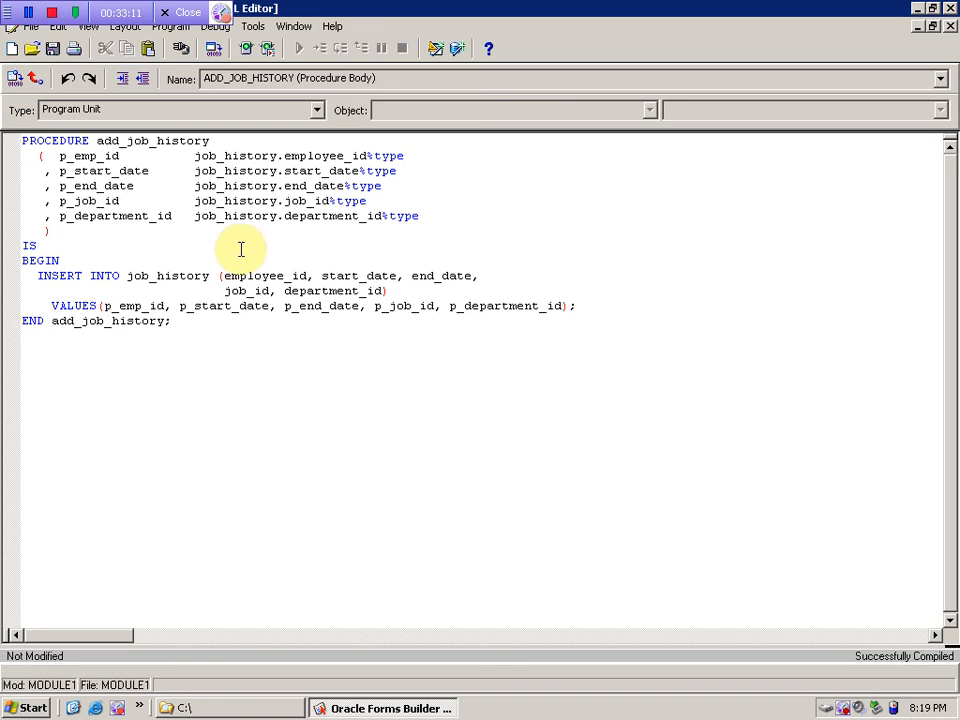
left_click_drag(199, 345, 6, 130)
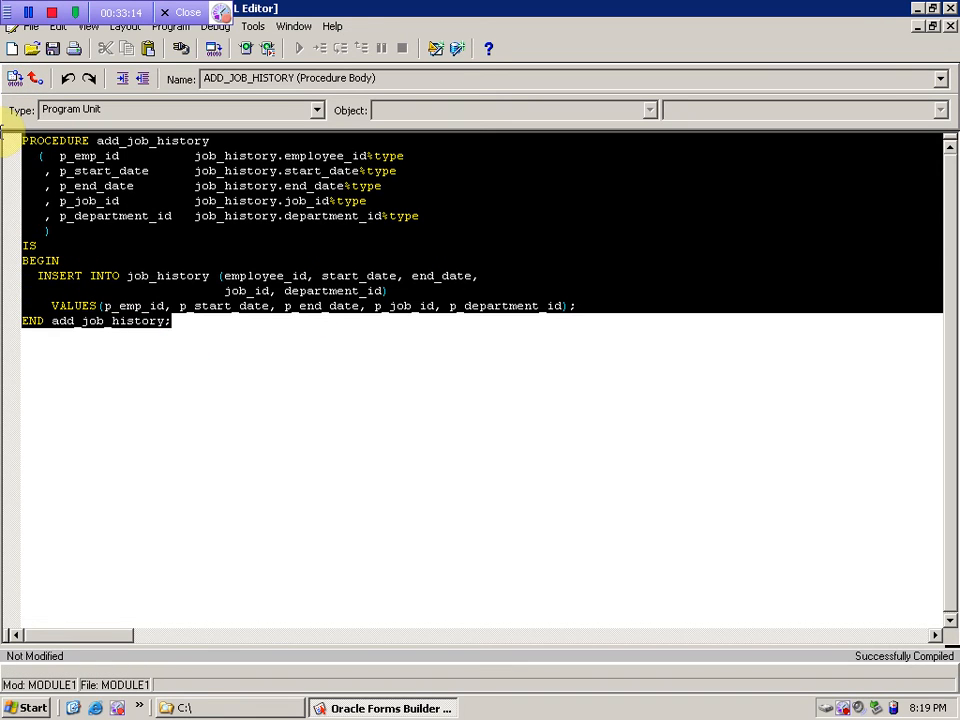
left_click(272, 405)
left_click_drag(258, 377, 11, 139)
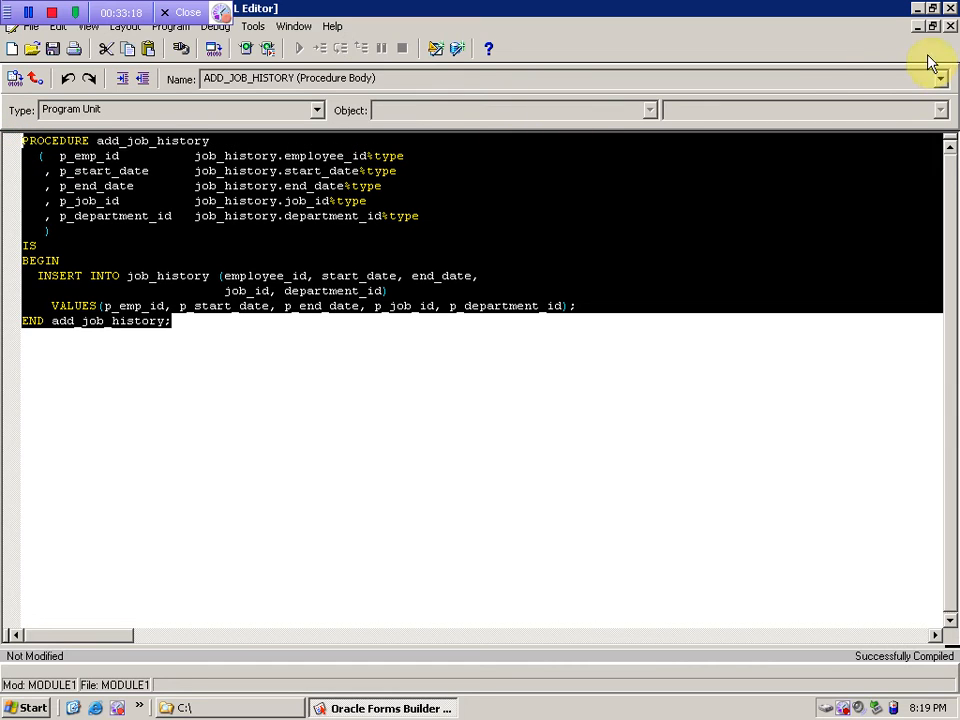
left_click(950, 26)
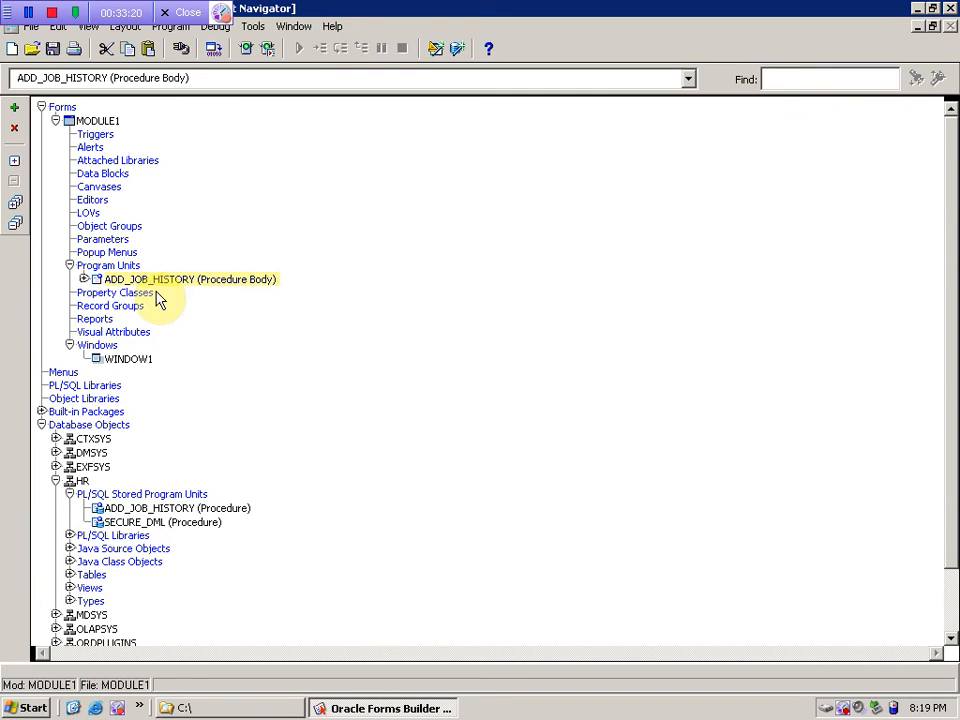
- Save ADD_JOB_HISTORY back to HR's stored units, replacing the existing one, and delete the local copy
left_click_drag(96, 279, 118, 514)
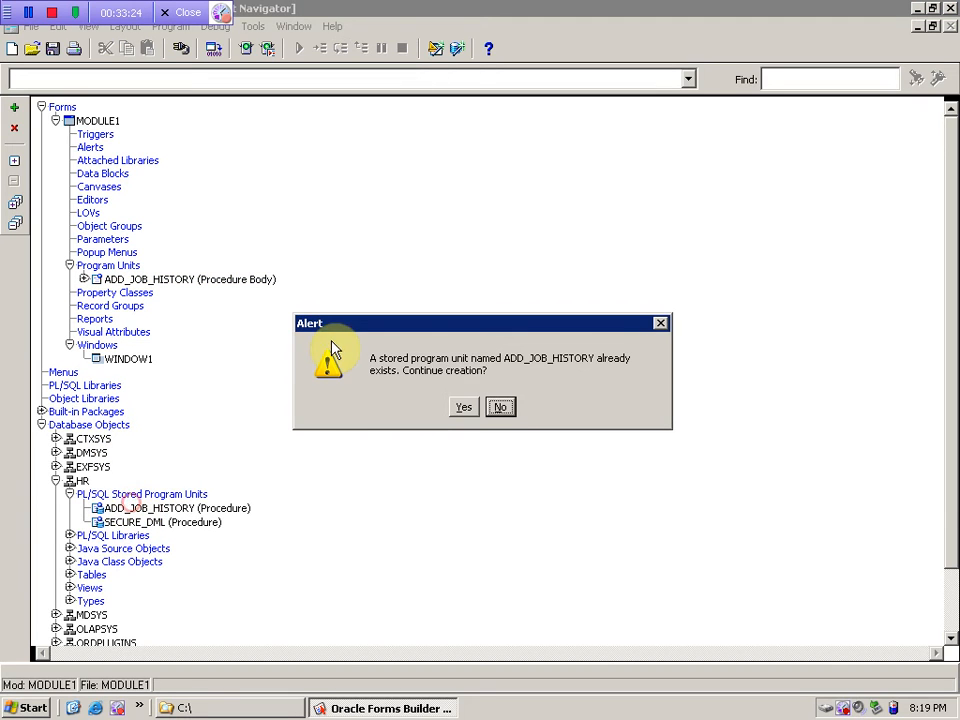
left_click(462, 406)
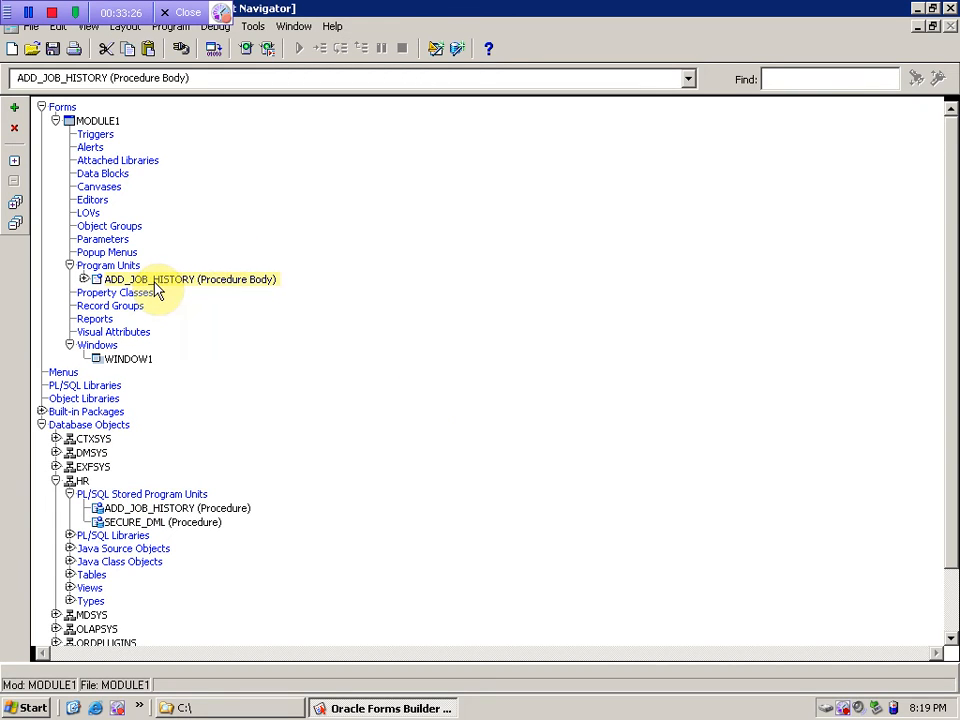
key("Delete")
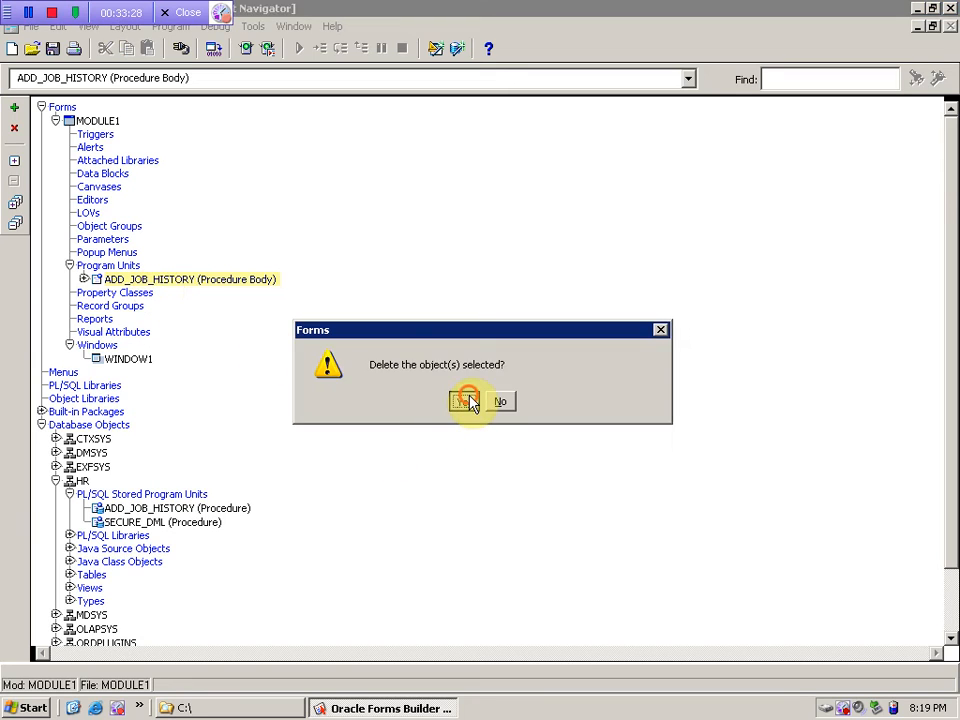
left_click(466, 399)
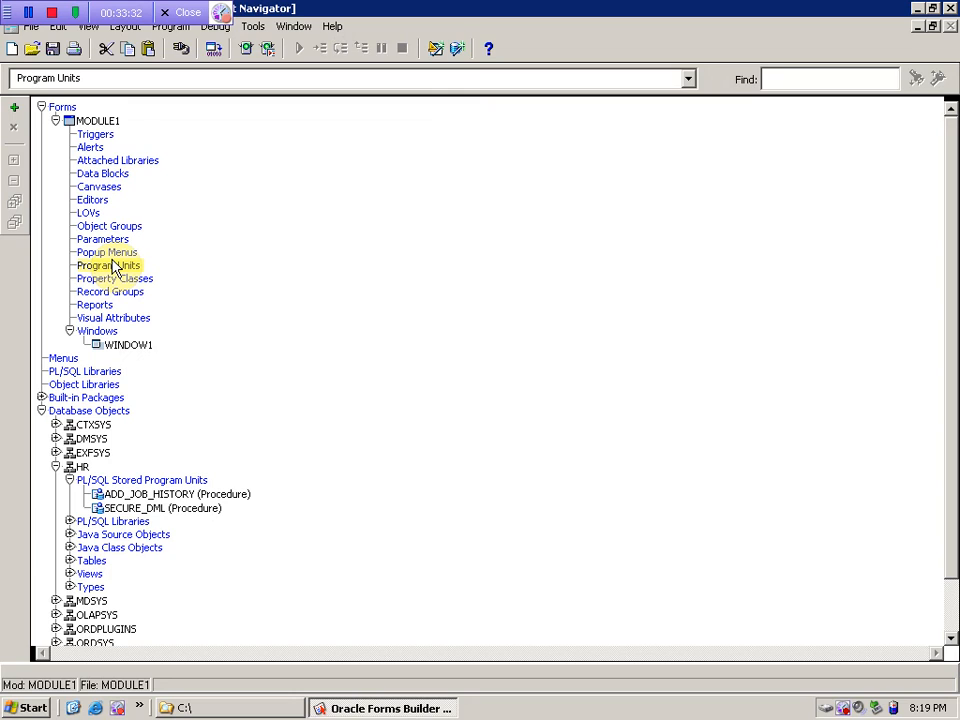
left_click(143, 509)
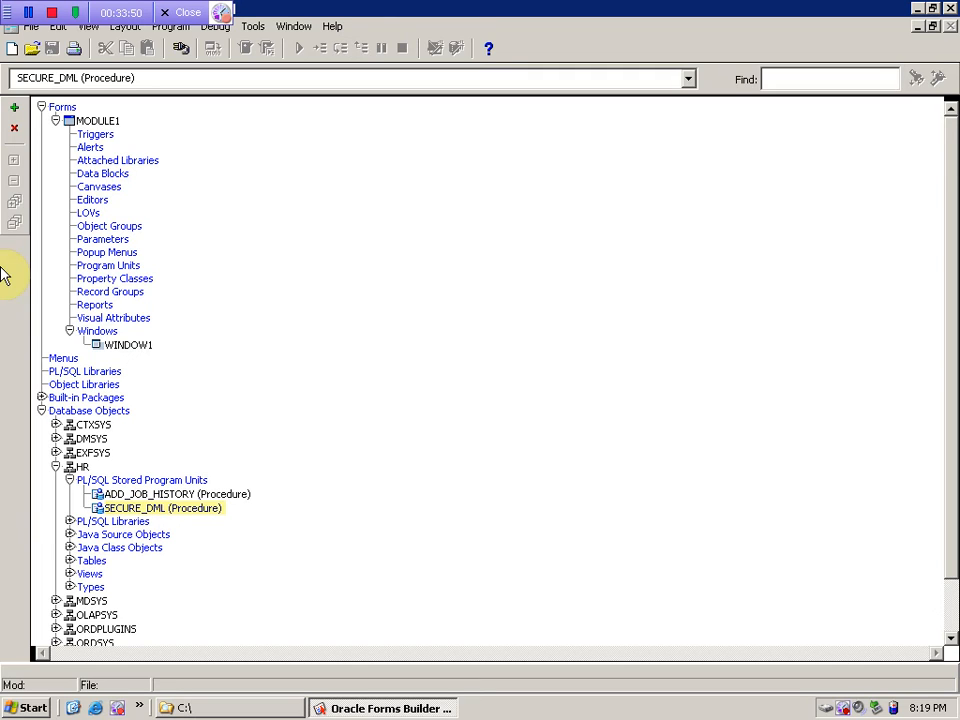
- Check MODULE1's nodes down to WINDOW1, then collapse the Database Objects branch
left_click(93, 202)
left_click(98, 121)
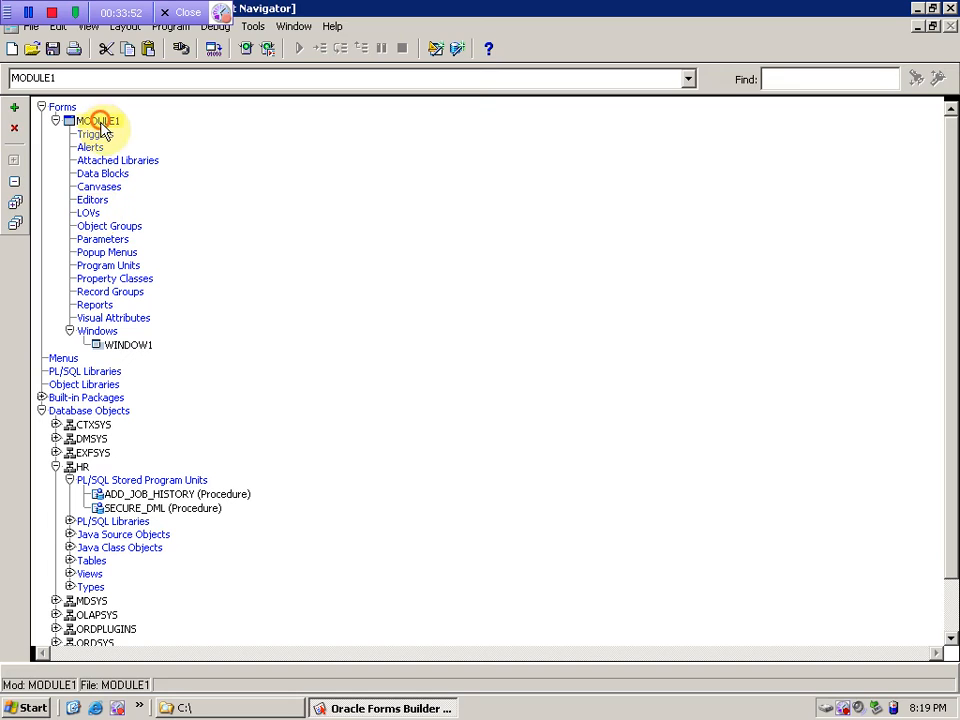
left_click(113, 280)
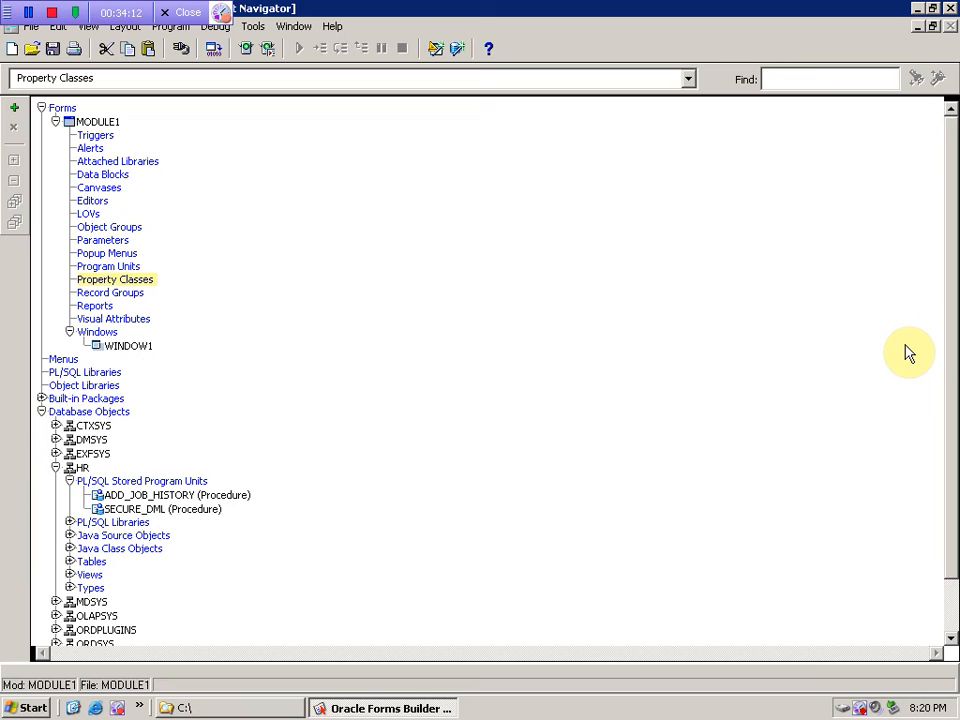
key("Down")
key("Down")
key("Down")
key("Down")
key("Down")
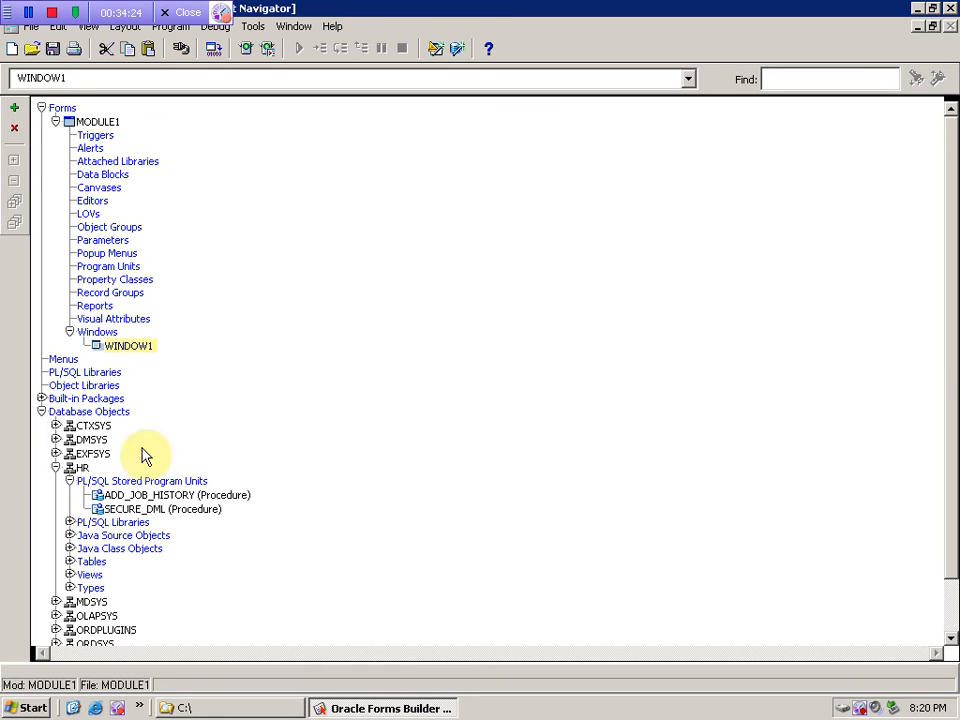
left_click(40, 414)
left_click(41, 413)
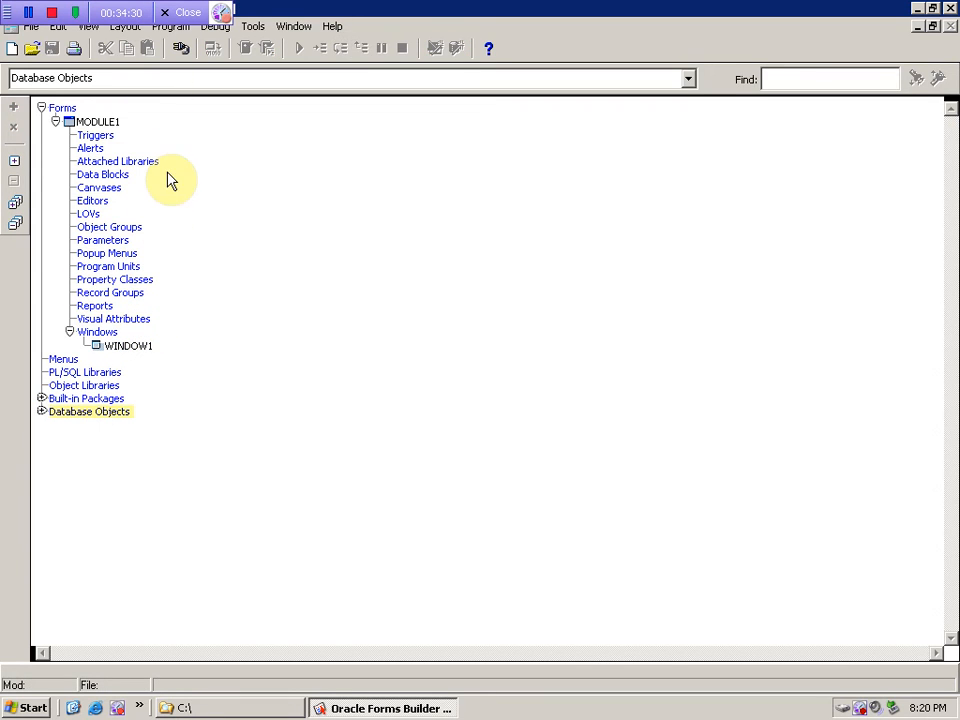
left_click(41, 412)
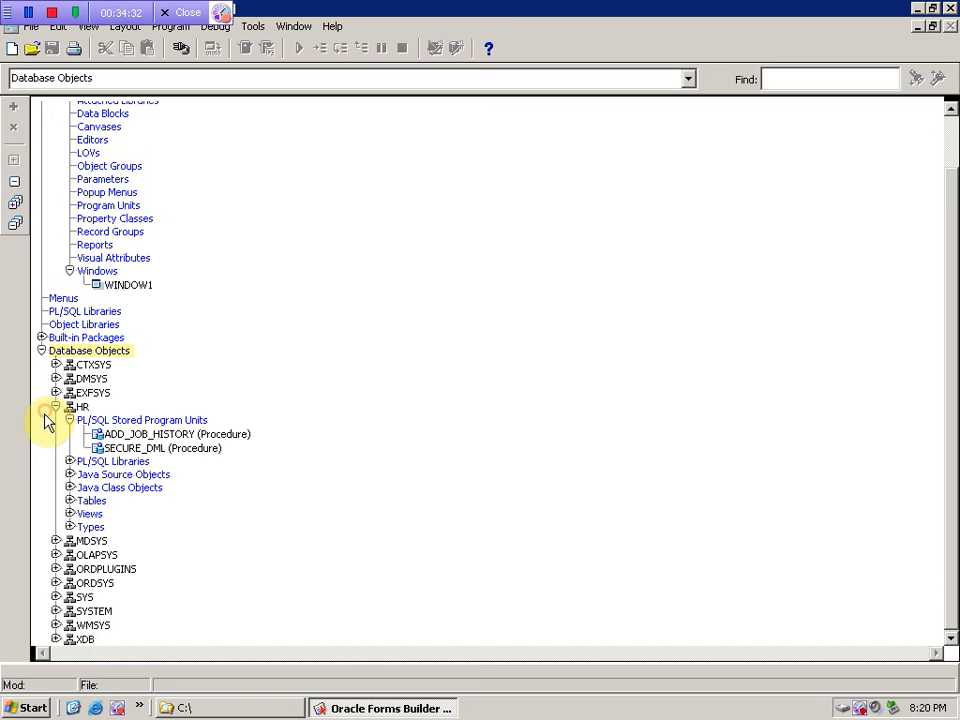
left_click(41, 353)
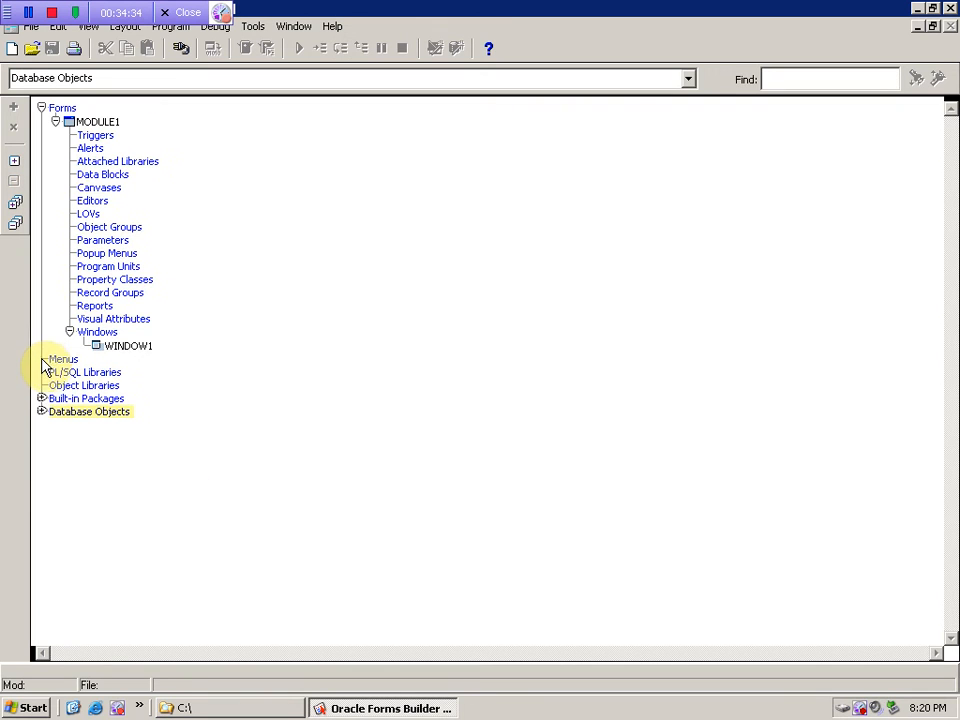
- Log in to orcl as the SCOTT user, entering its password
key("BackSpace")
key("BackSpace")
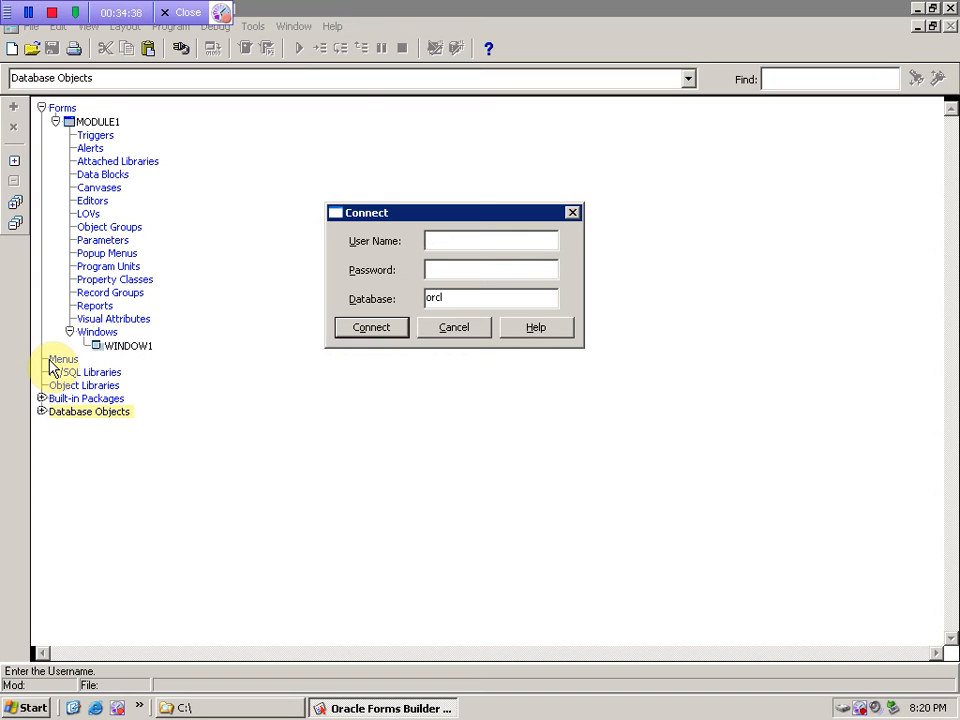
type("scott")
key("Tab")
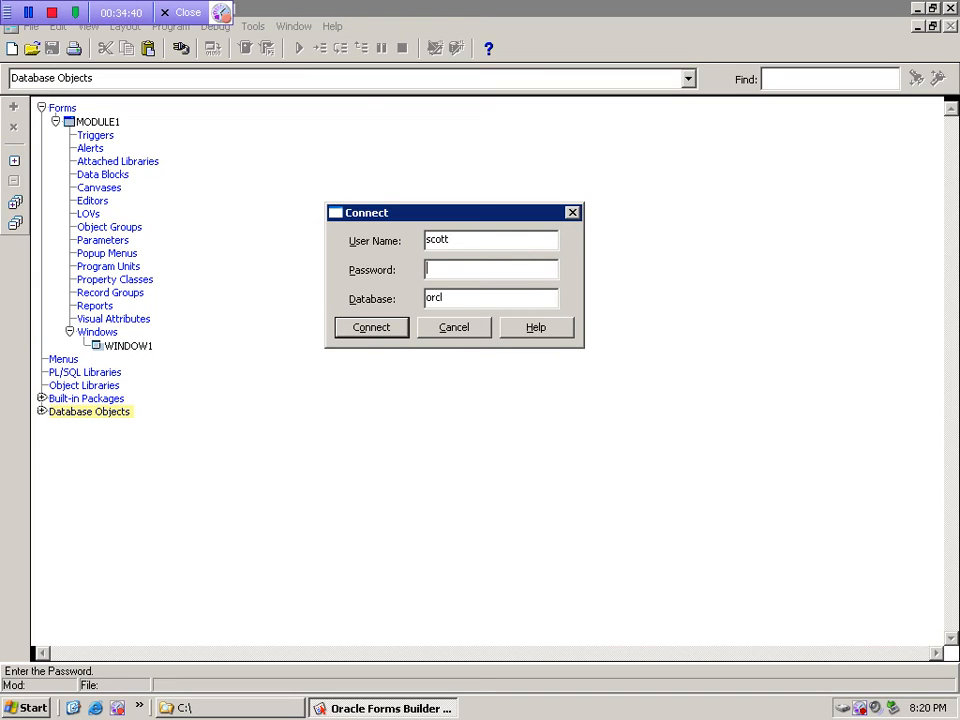
type("tiger")
key("Return")
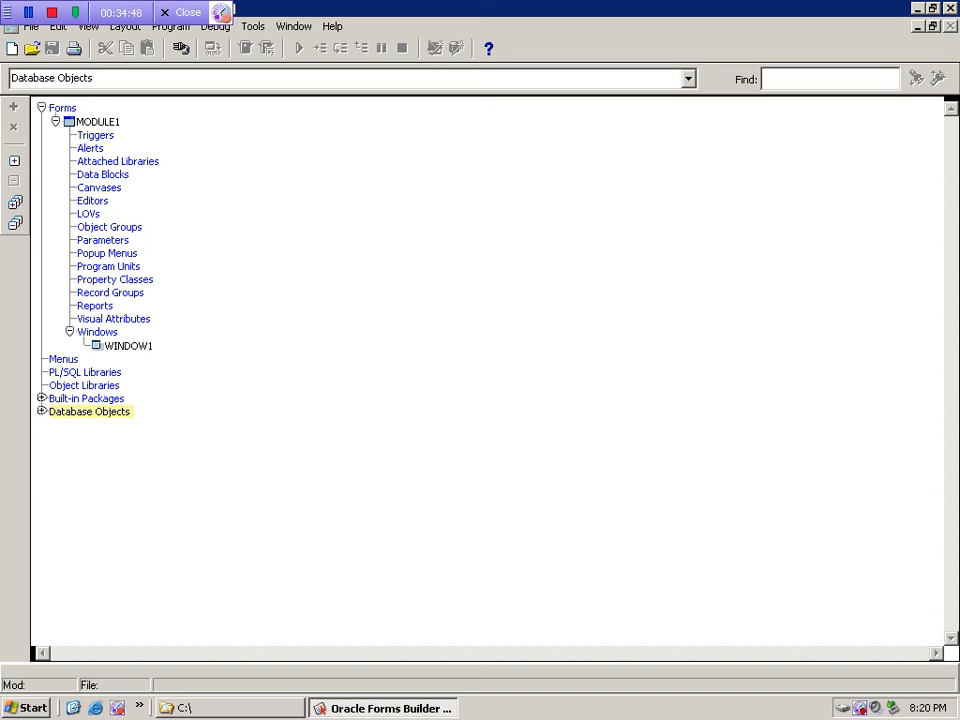
- Browse the MODULE1 nodes in the Object Navigator: Alerts, Canvases and WINDOW1
left_click(92, 201)
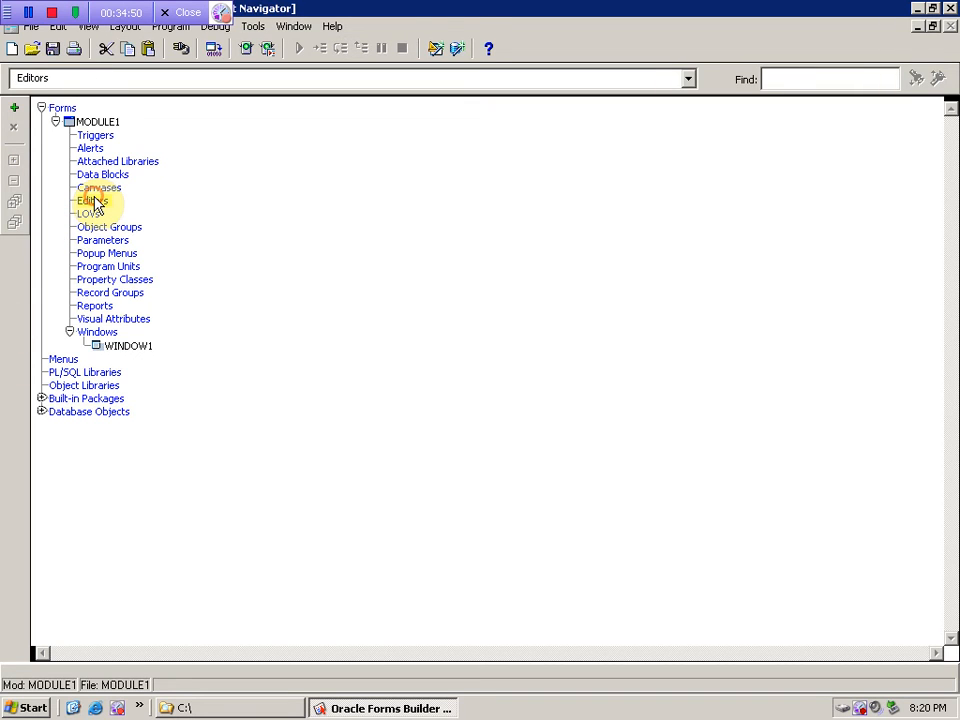
key("Escape")
left_click(105, 122)
left_click(98, 151)
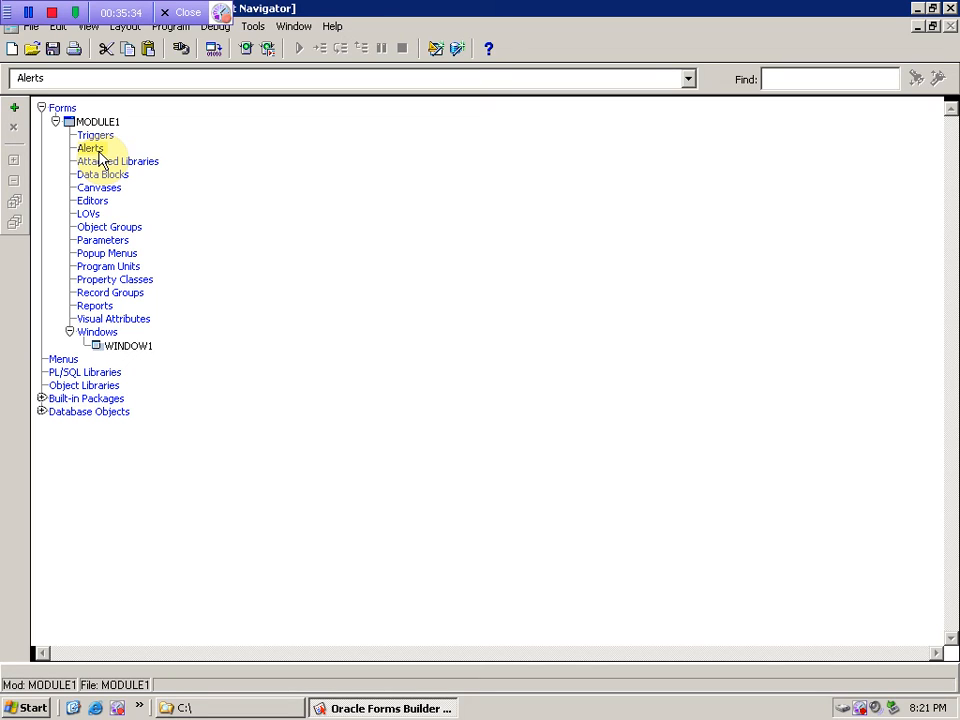
left_click(98, 347)
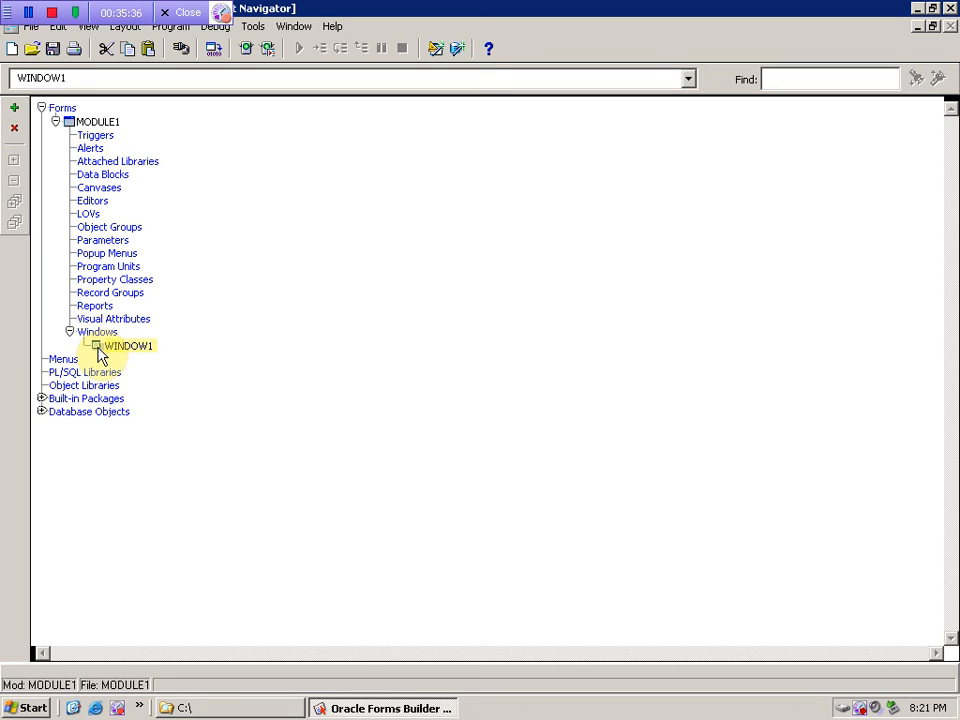
left_click(108, 191)
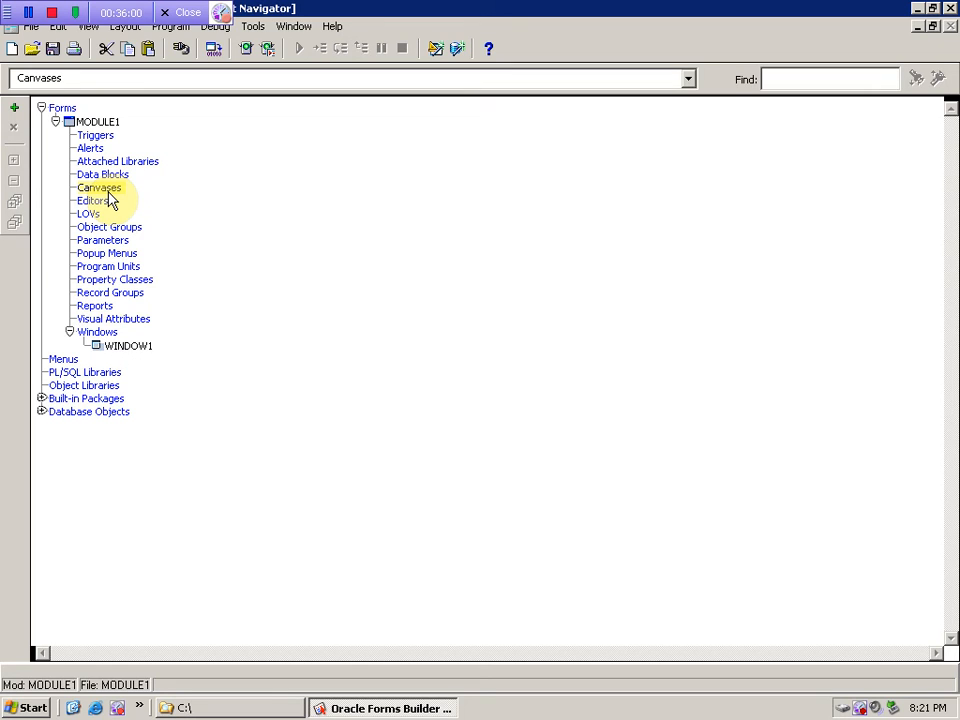
left_click(139, 347)
left_click(105, 190)
- Select the Data Blocks node under MODULE1 and double-click it to start a new block
left_click(88, 175)
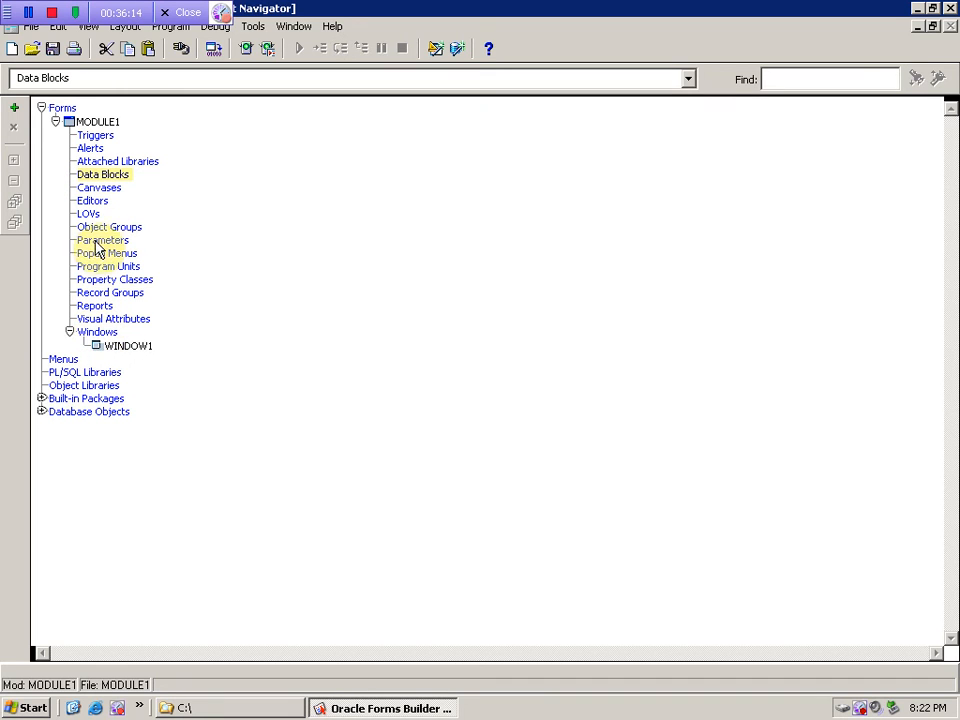
left_click(100, 193)
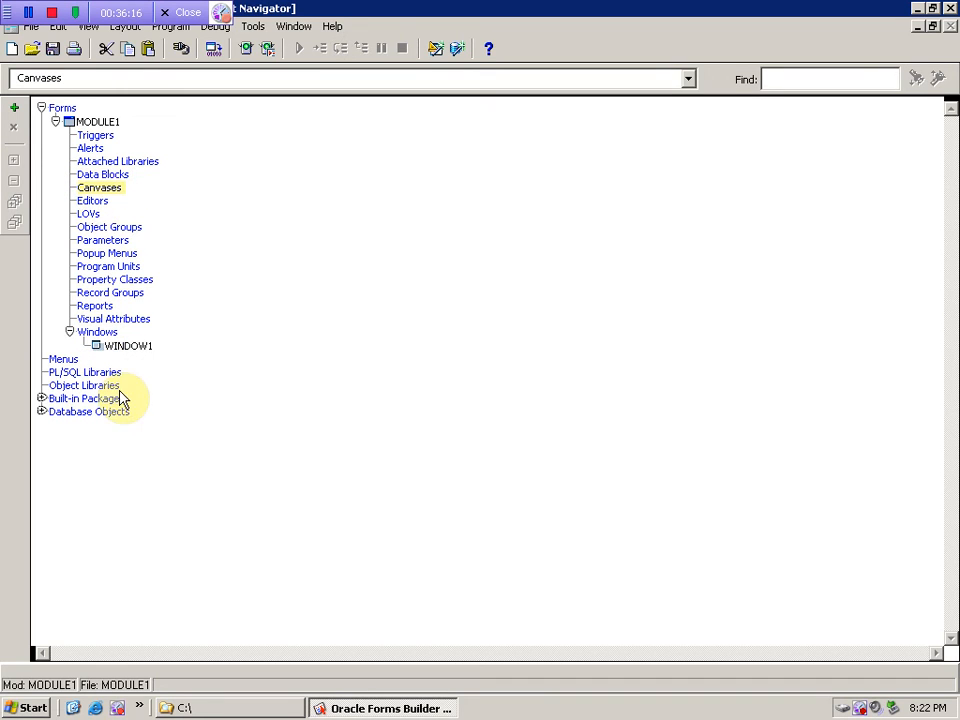
left_click(112, 350)
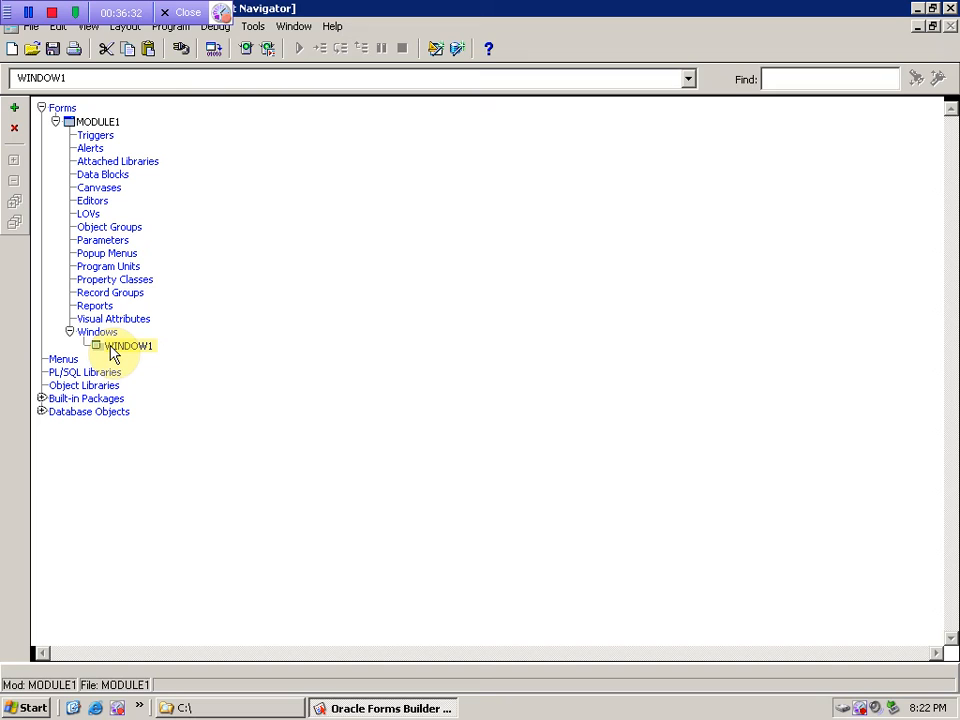
left_click(85, 190)
left_click(96, 177)
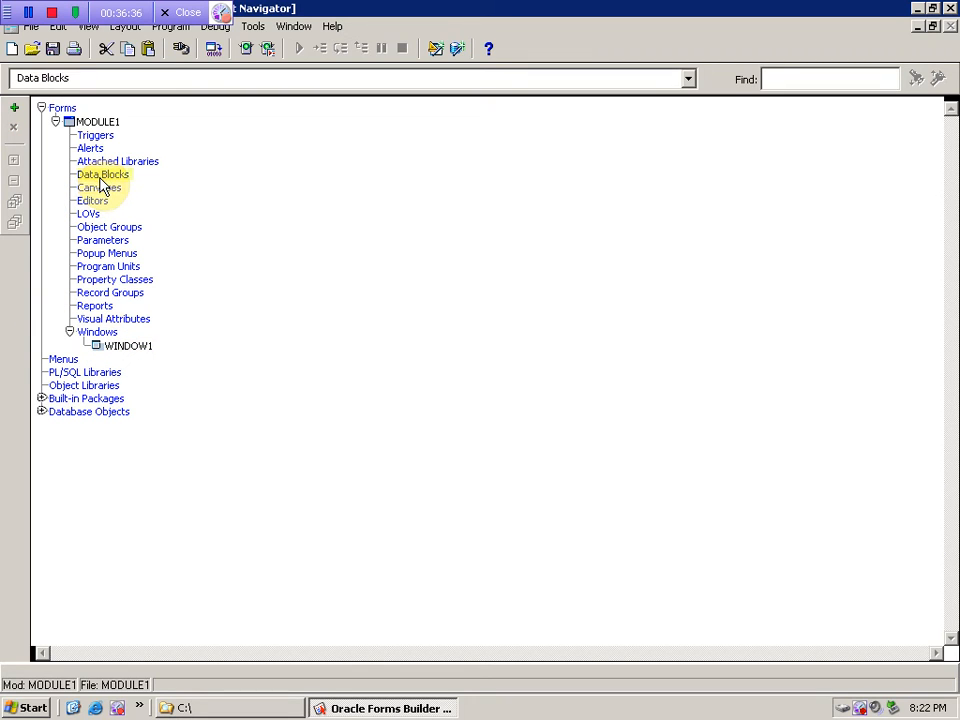
left_click(96, 189)
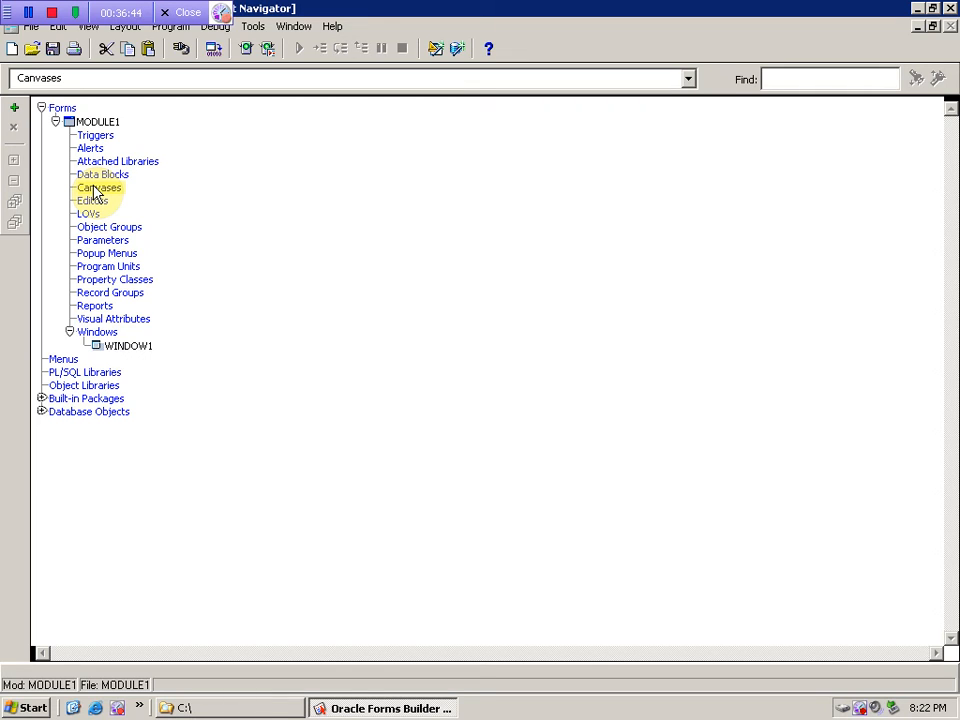
left_click(103, 177)
left_click(100, 189)
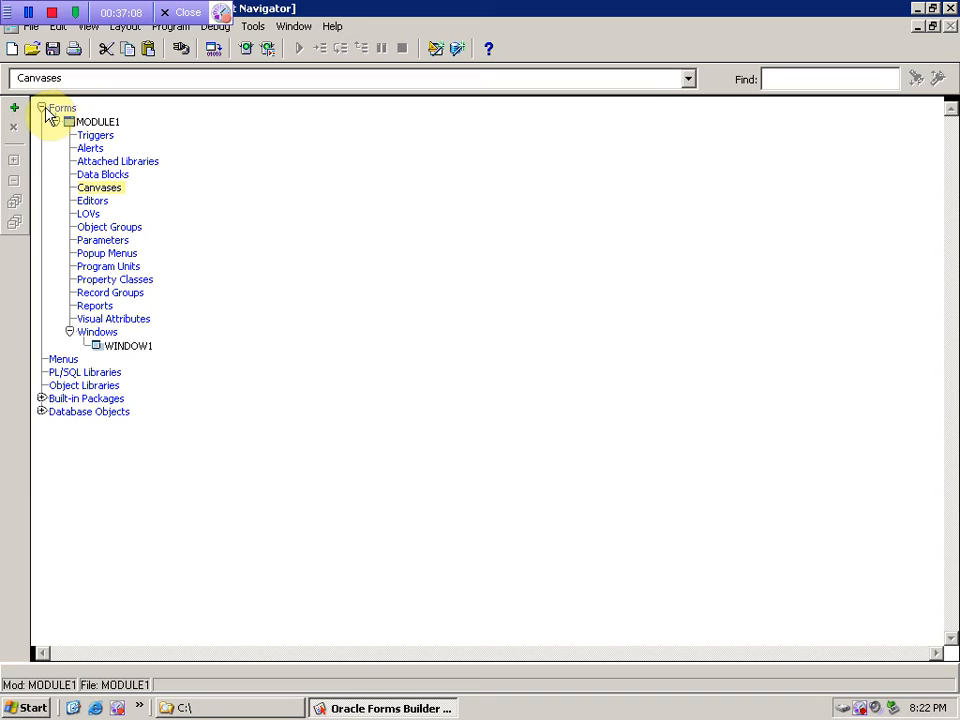
left_click(90, 175)
double_click(90, 175)
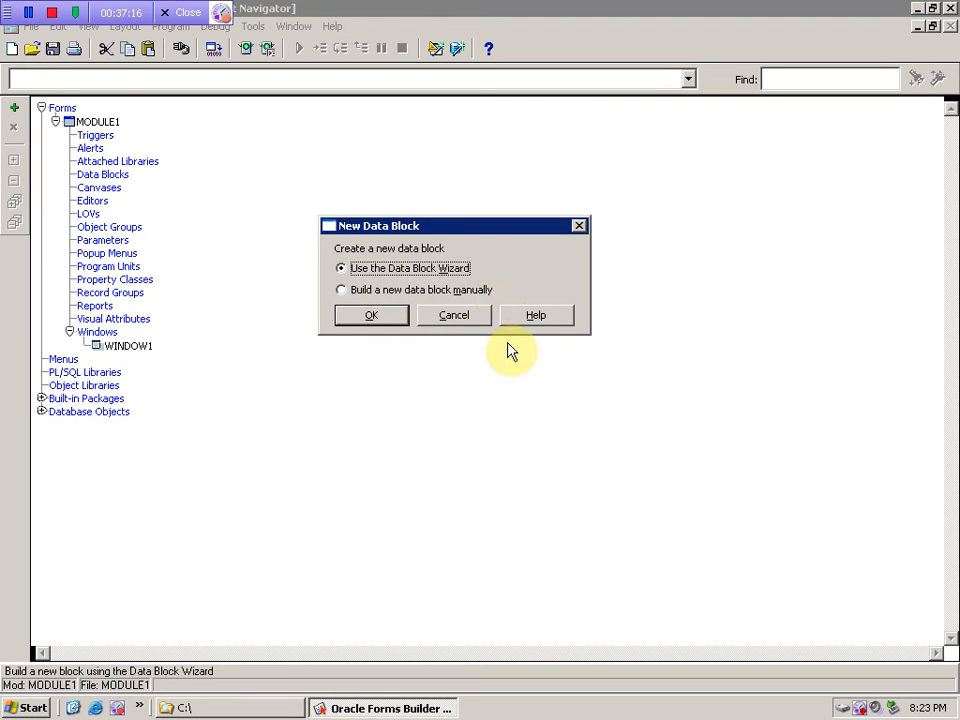
- Try starting a new data block, dismissing the prompts and closing the wizard twice
left_click(477, 320)
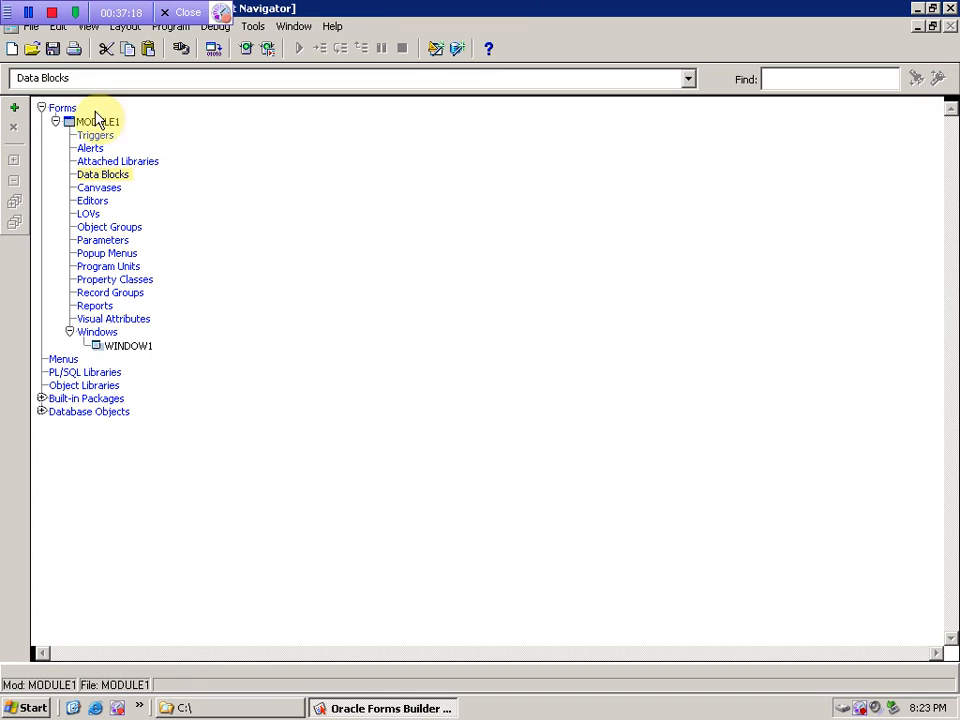
left_click(14, 110)
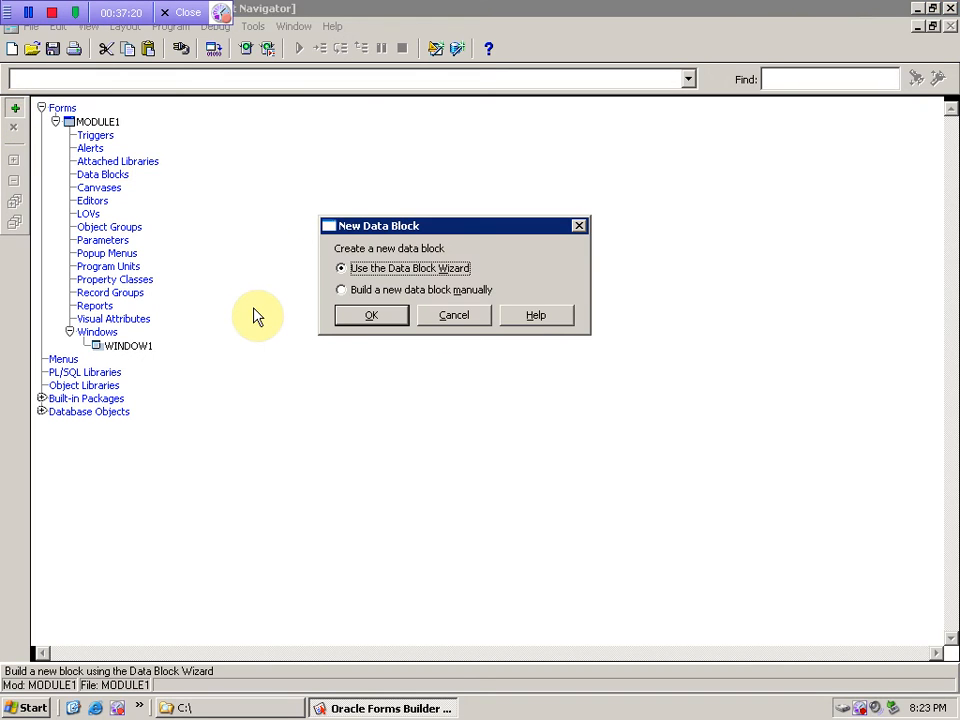
left_click(476, 316)
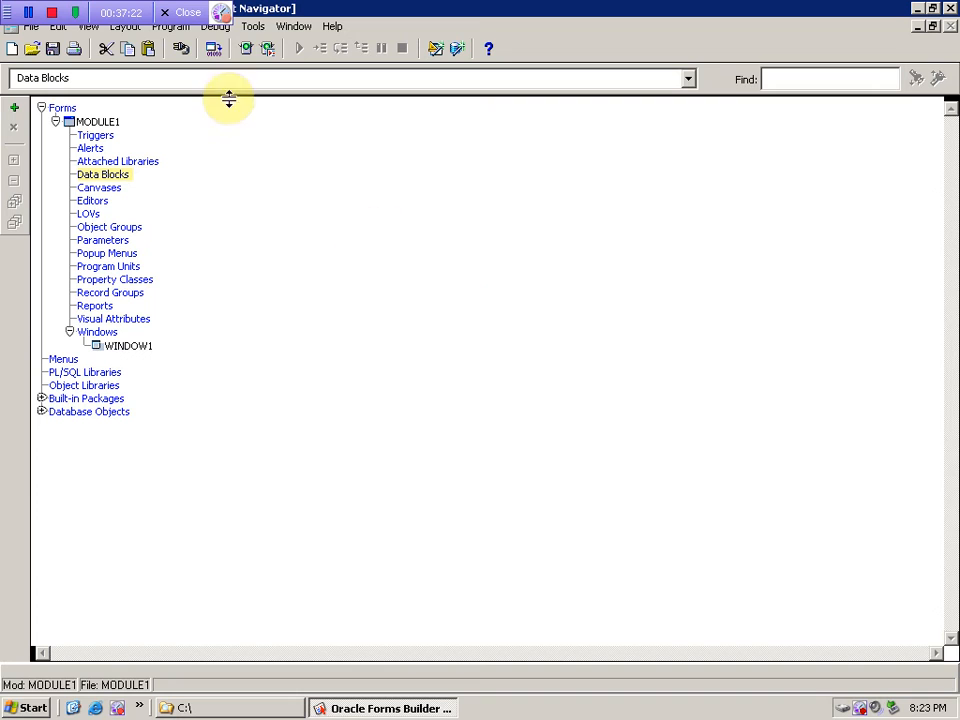
left_click(253, 26)
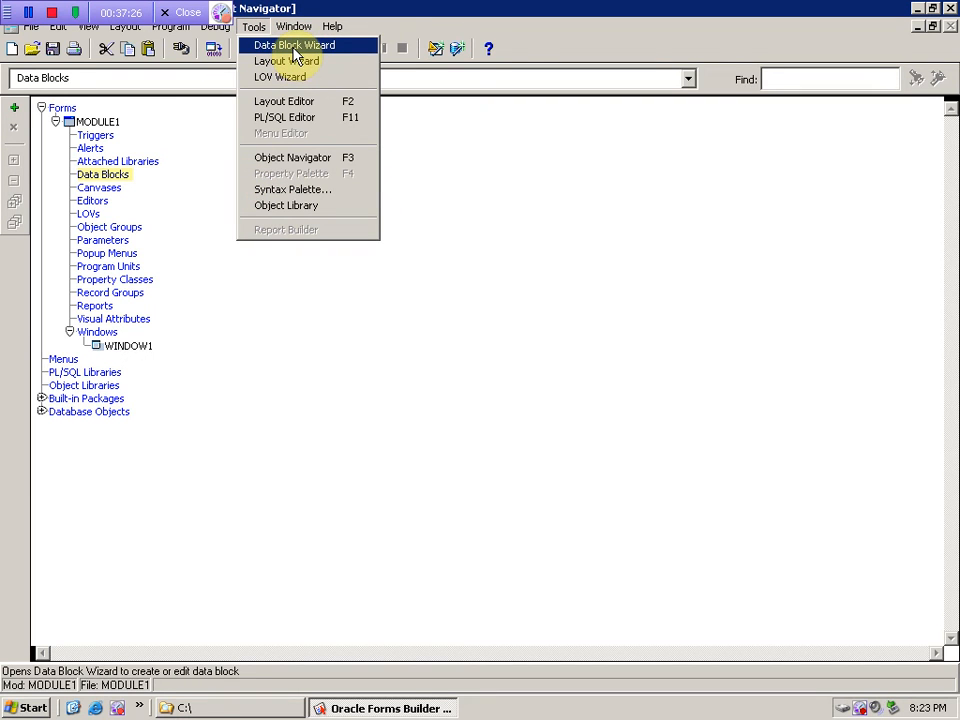
left_click(294, 46)
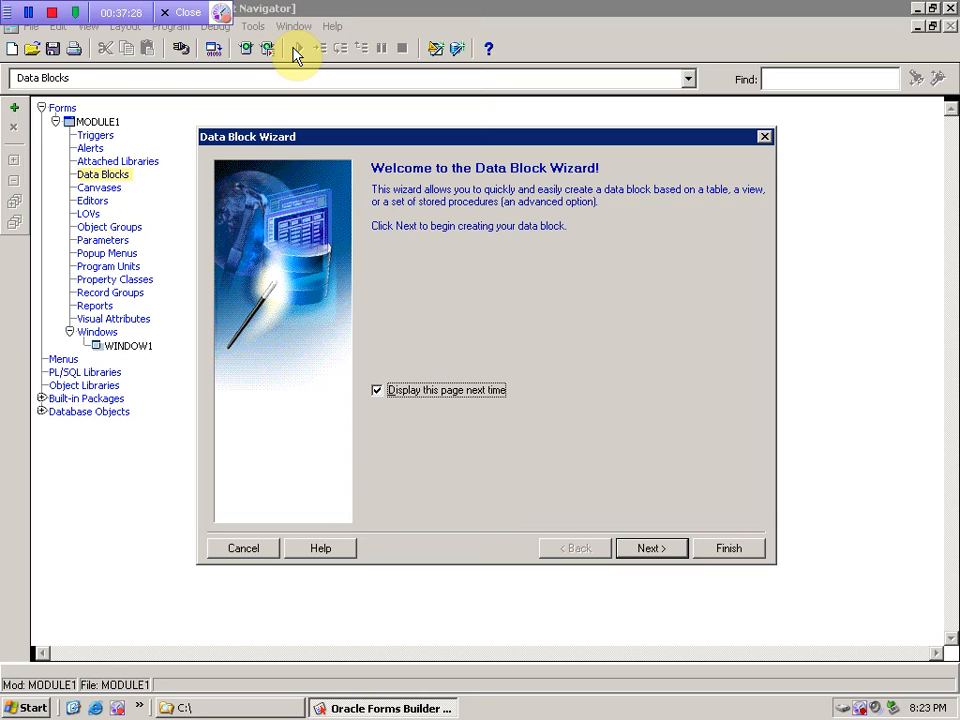
left_click(236, 552)
left_click(14, 108)
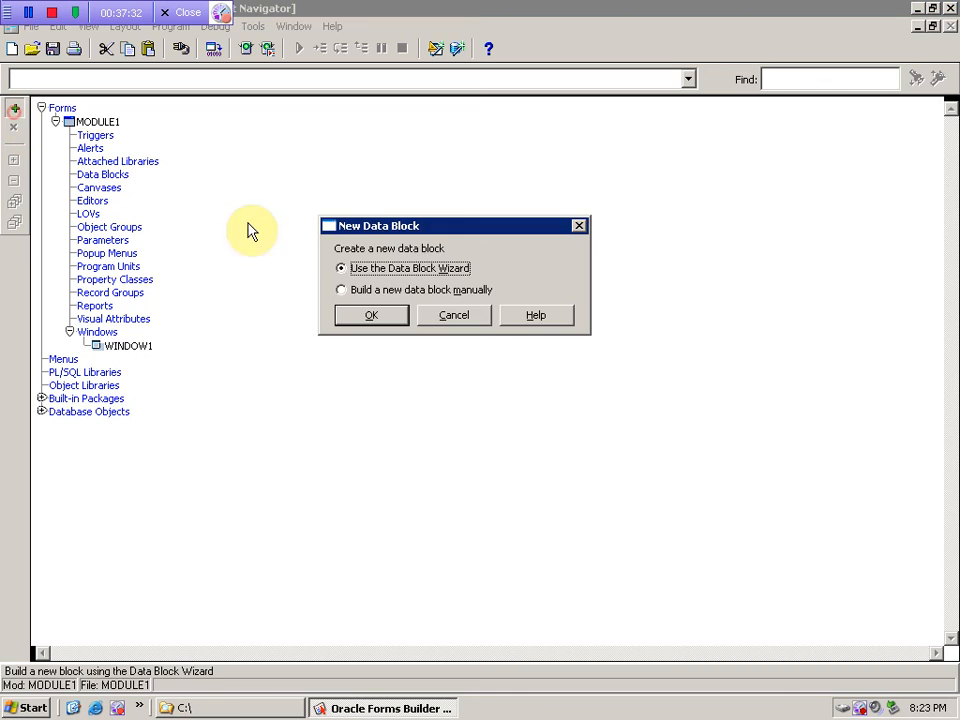
left_click(392, 319)
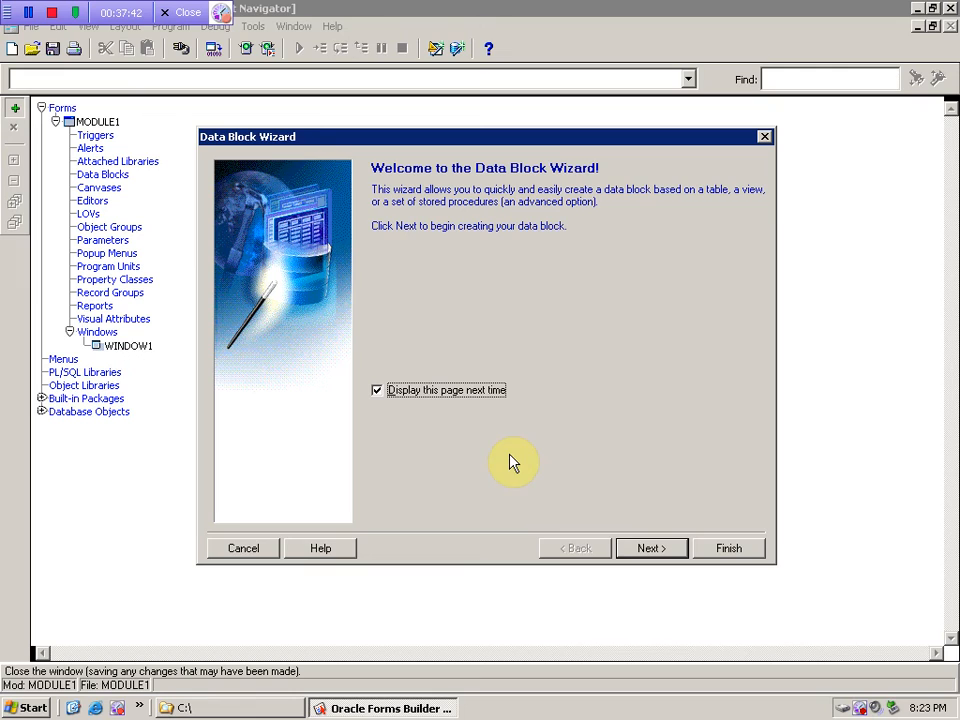
left_click(250, 551)
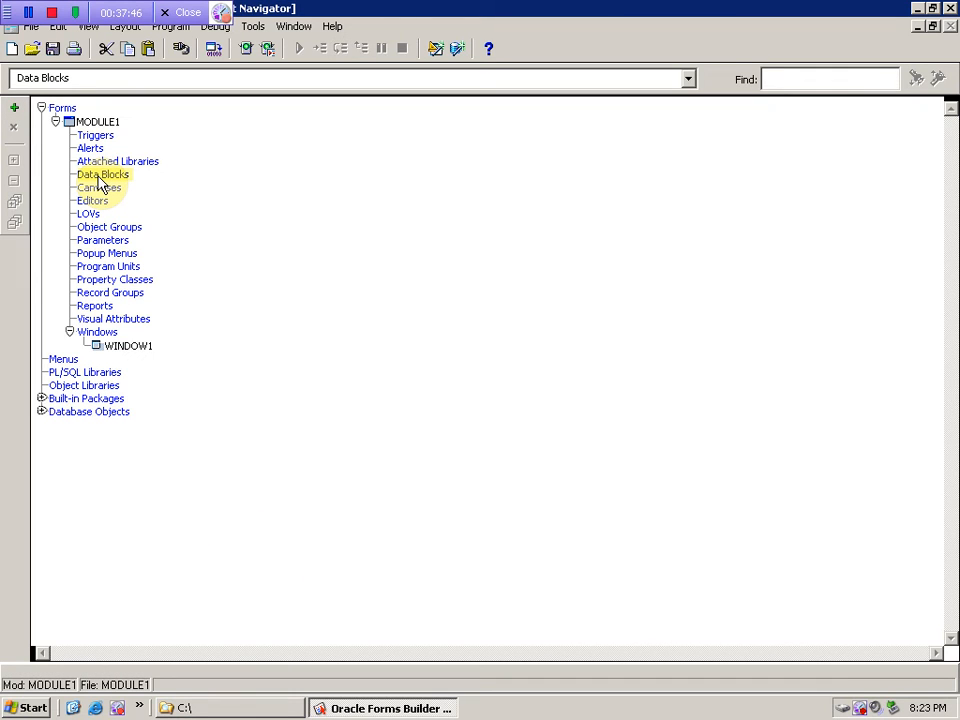
- Launch the Data Block Wizard from the Tools menu and move past its welcome page
left_click(15, 108)
left_click(452, 315)
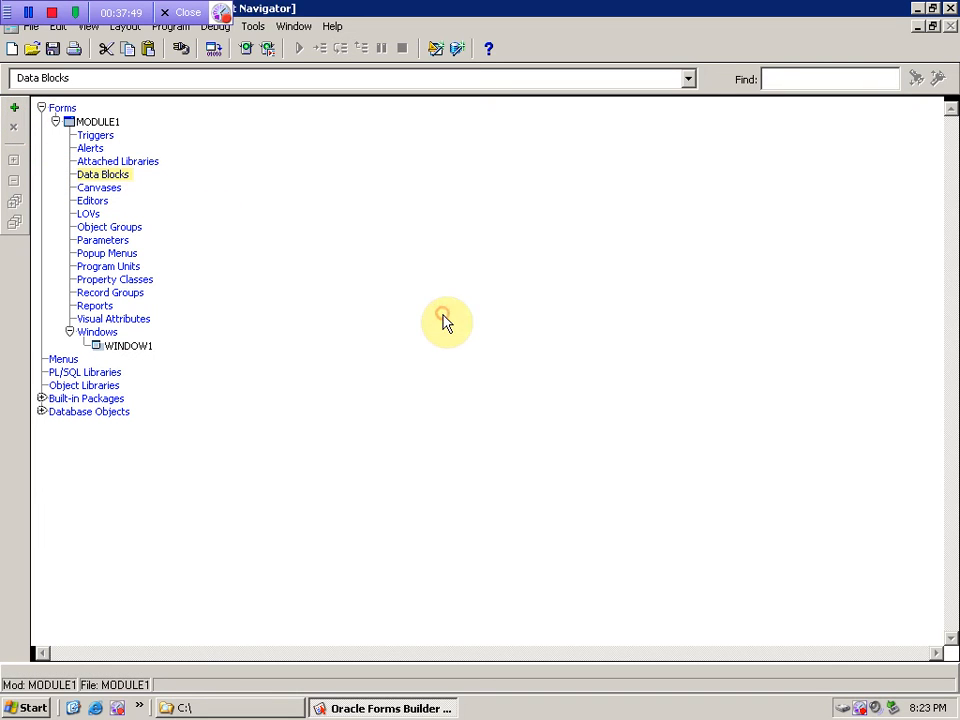
left_click(254, 28)
left_click(264, 46)
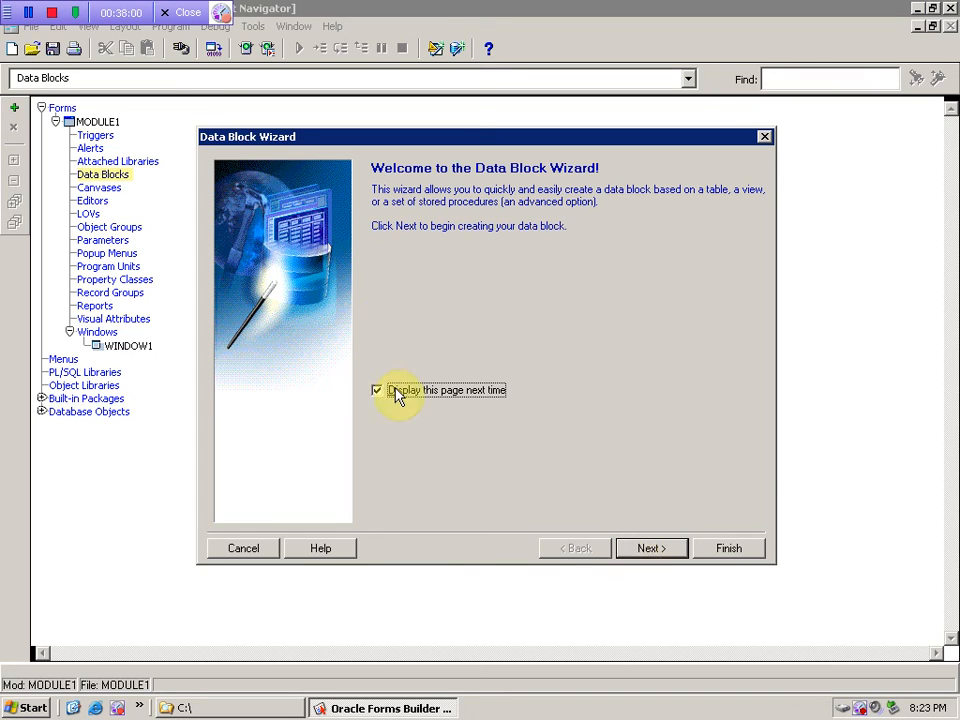
left_click(640, 550)
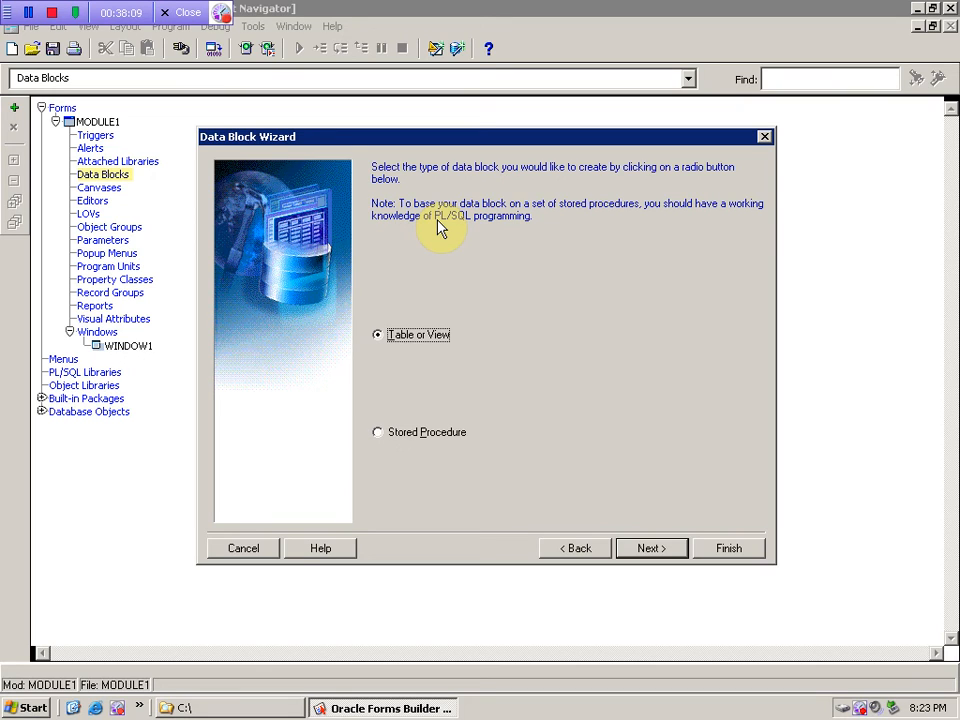
- Choose Table or View as the block type and browse the available database tables
left_click(385, 440)
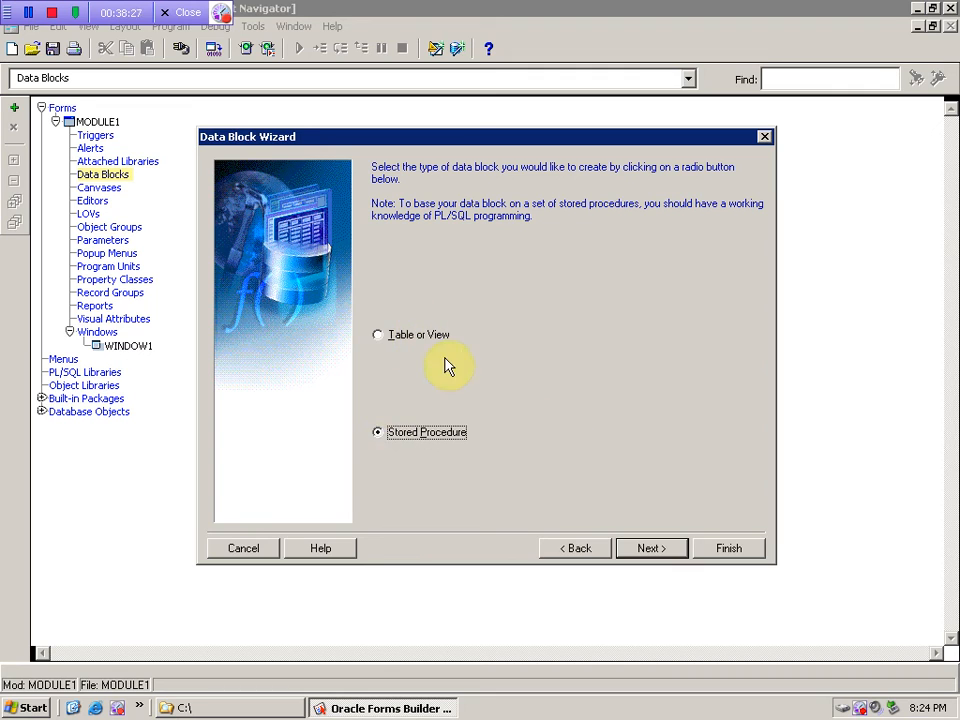
left_click(386, 333)
left_click(652, 552)
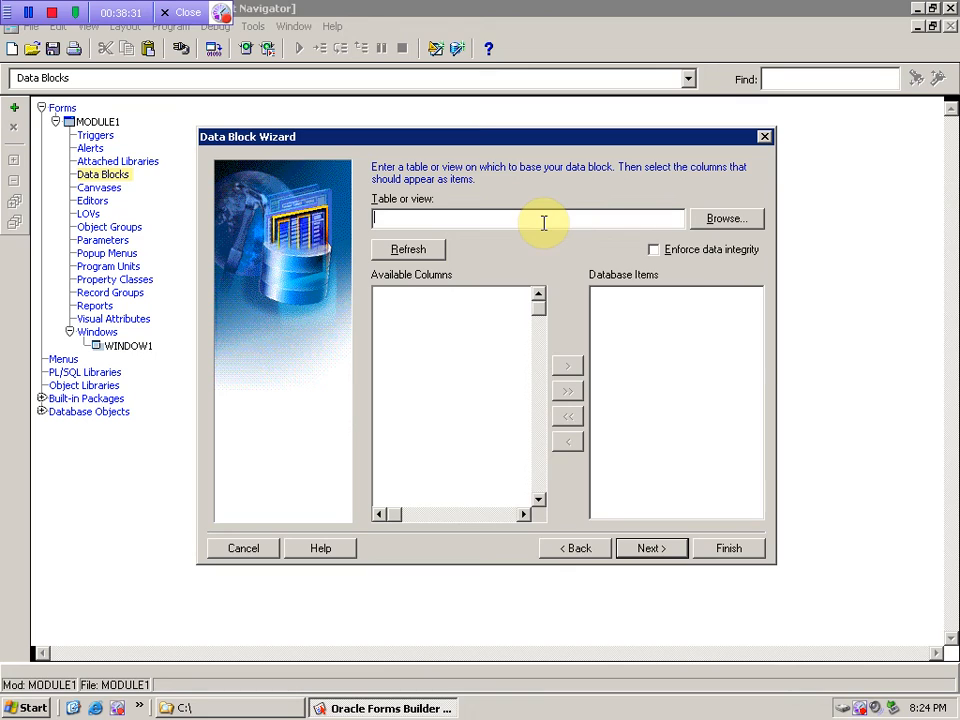
left_click(726, 222)
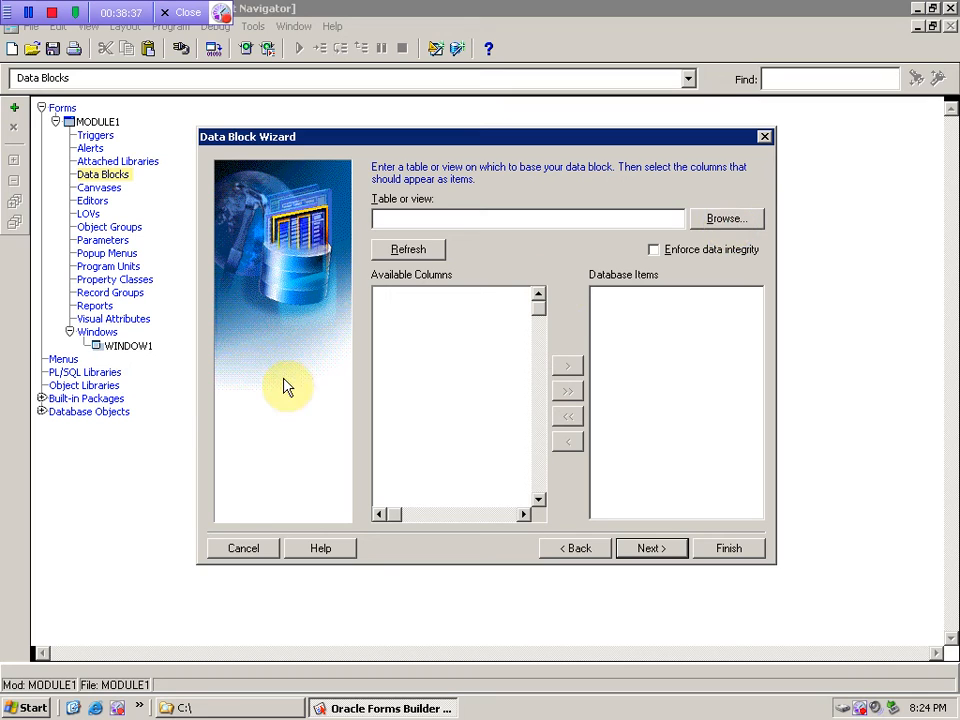
- Pick EMP from the Tables list as the block's table
left_click(720, 220)
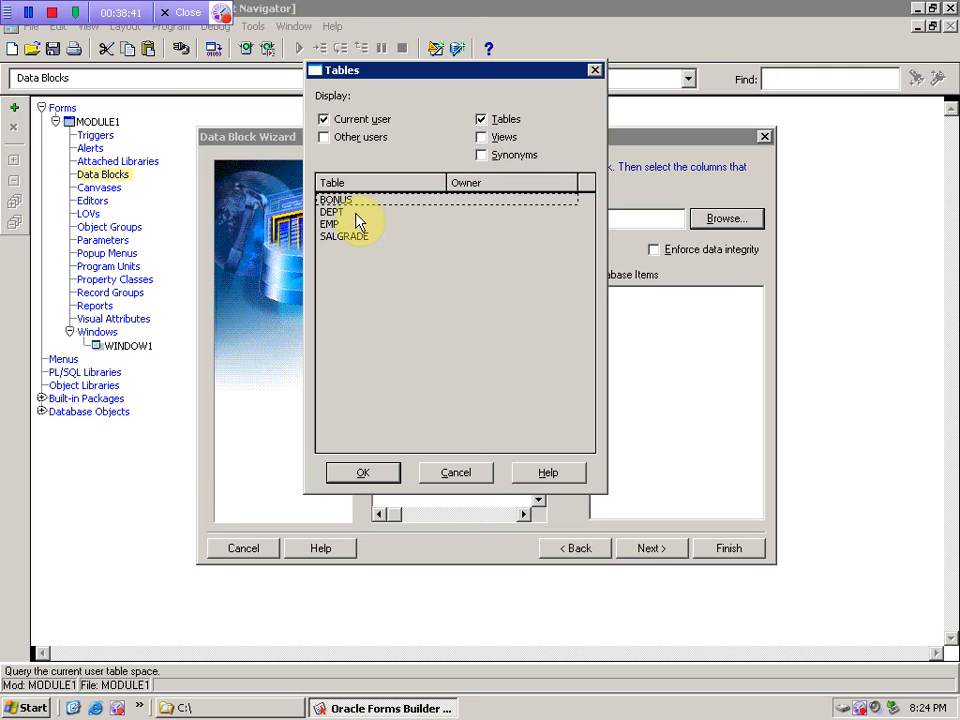
left_click(333, 212)
left_click(333, 223)
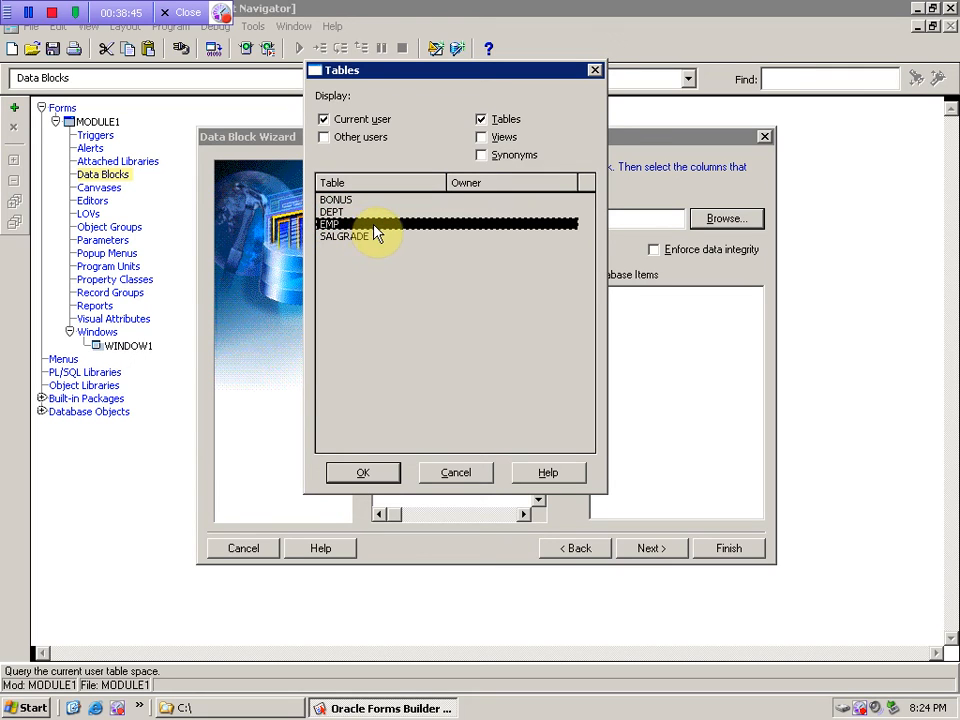
left_click(372, 471)
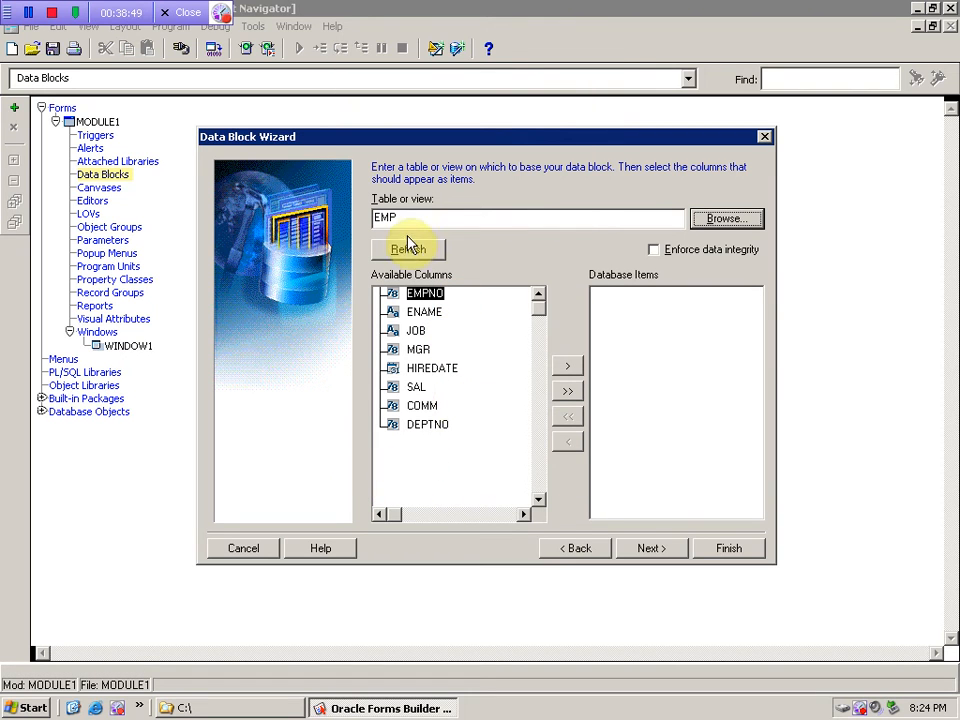
- Retype the table name as emp and refresh to list columns EMPNO through DEPTNO
double_click(422, 214)
type("dept")
left_click(432, 250)
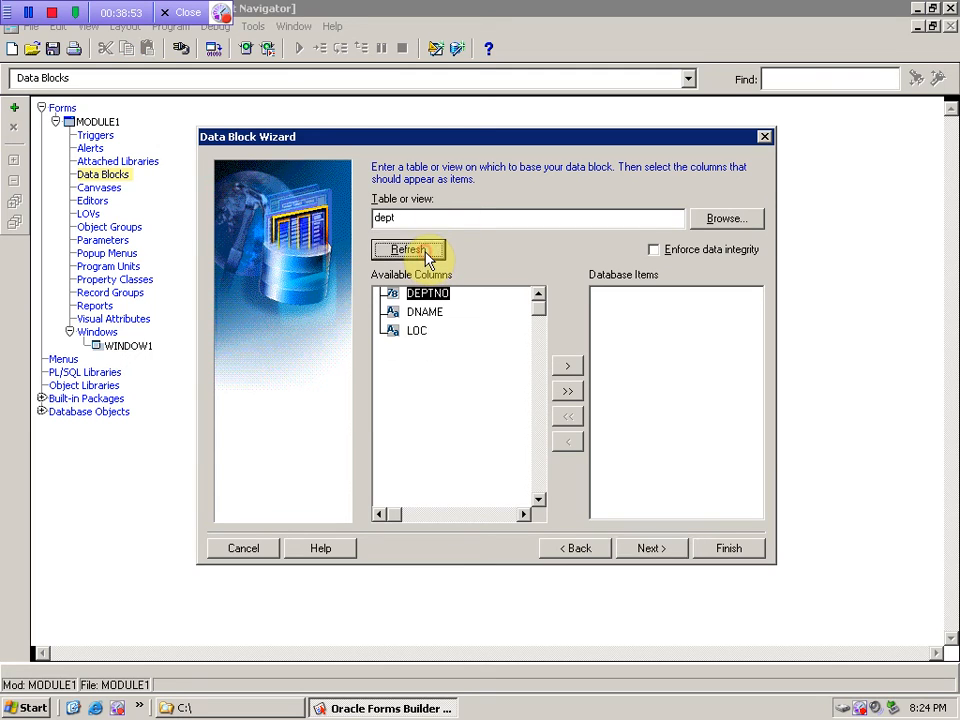
left_click_drag(414, 220, 362, 226)
type("emp")
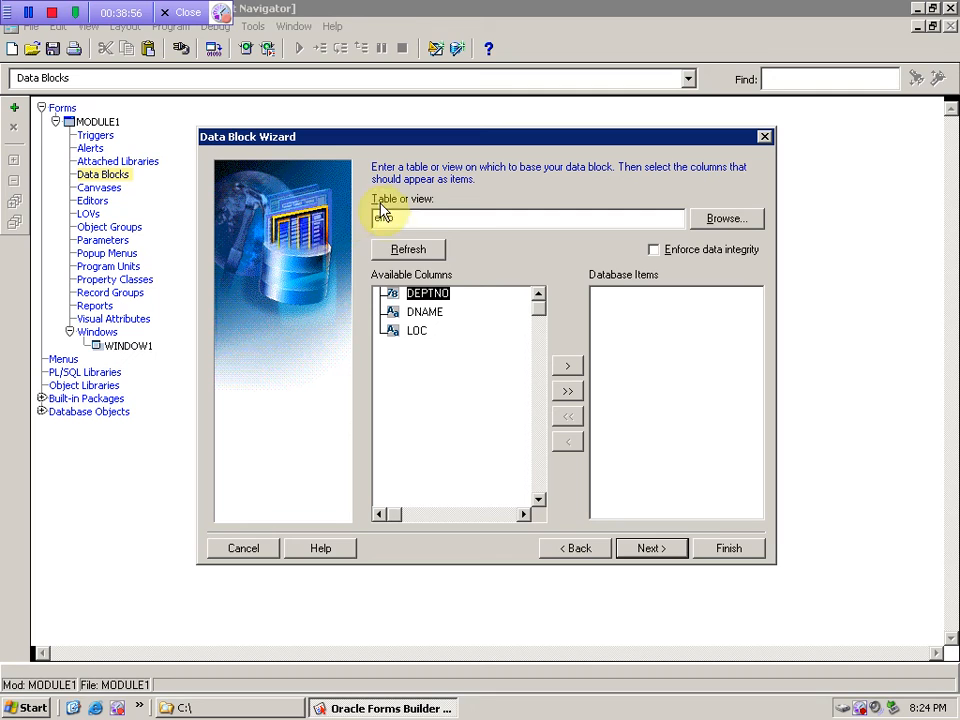
left_click(406, 252)
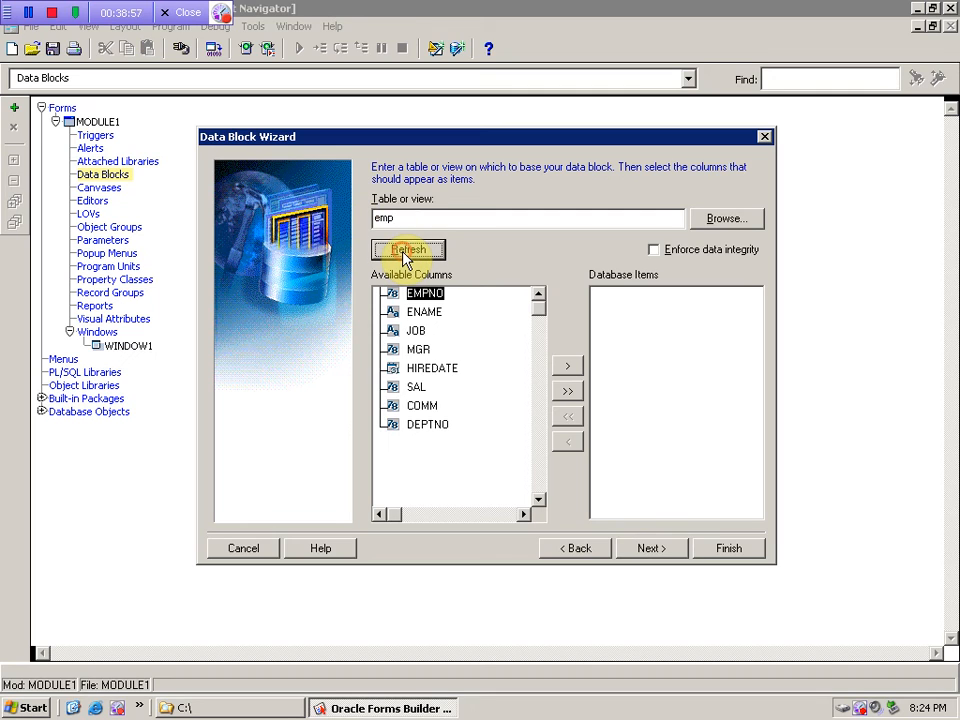
left_click(418, 313)
left_click(419, 349)
left_click(425, 369)
left_click(423, 405)
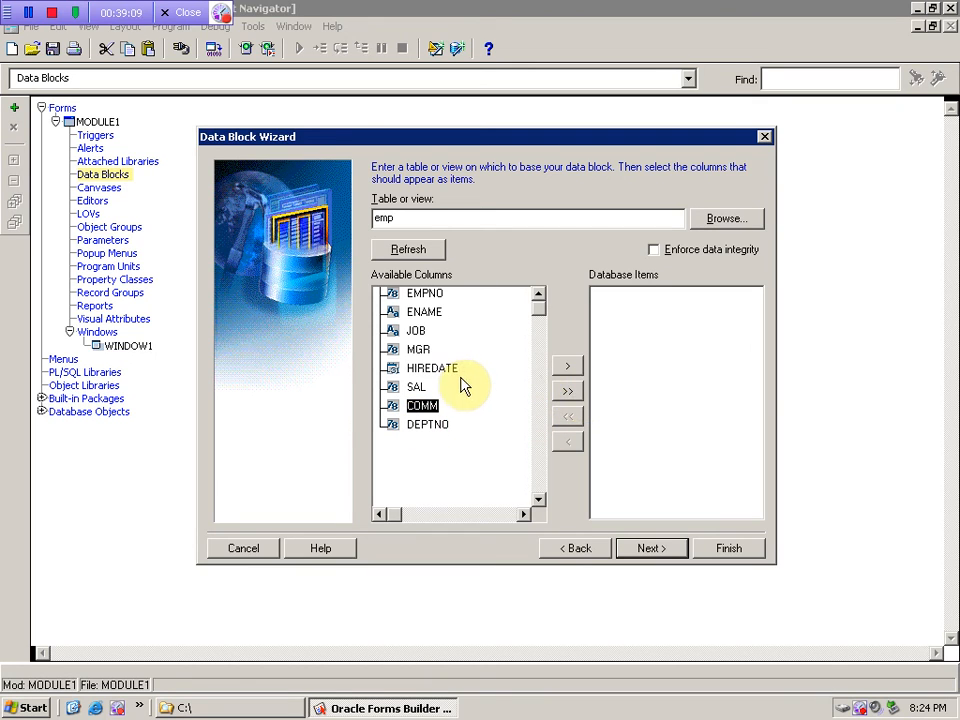
- Move all eight EMP columns into Database Items and leave Enforce data integrity ticked
left_click(564, 392)
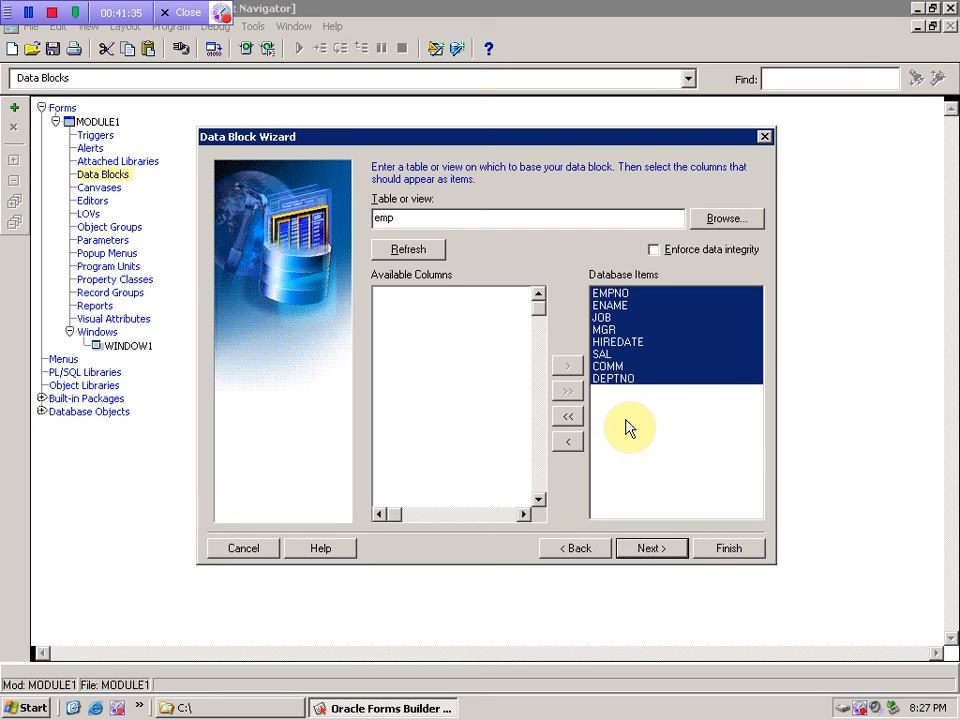
left_click(655, 250)
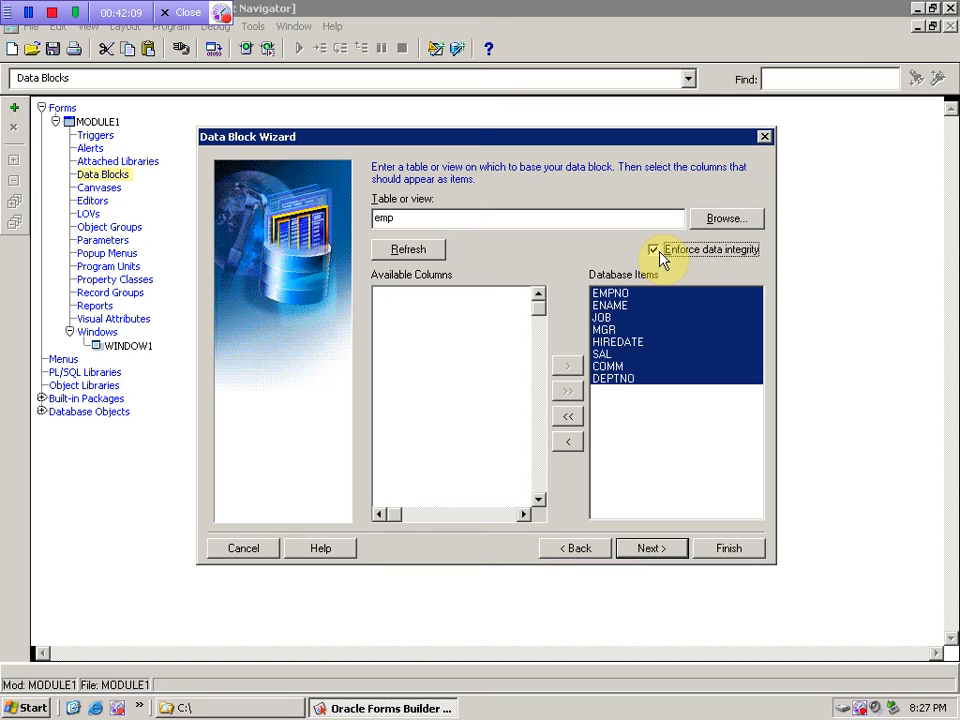
left_click(658, 251)
left_click(655, 250)
- Keep the block name EMP and select 'Just create the data block' on the final page
left_click(645, 551)
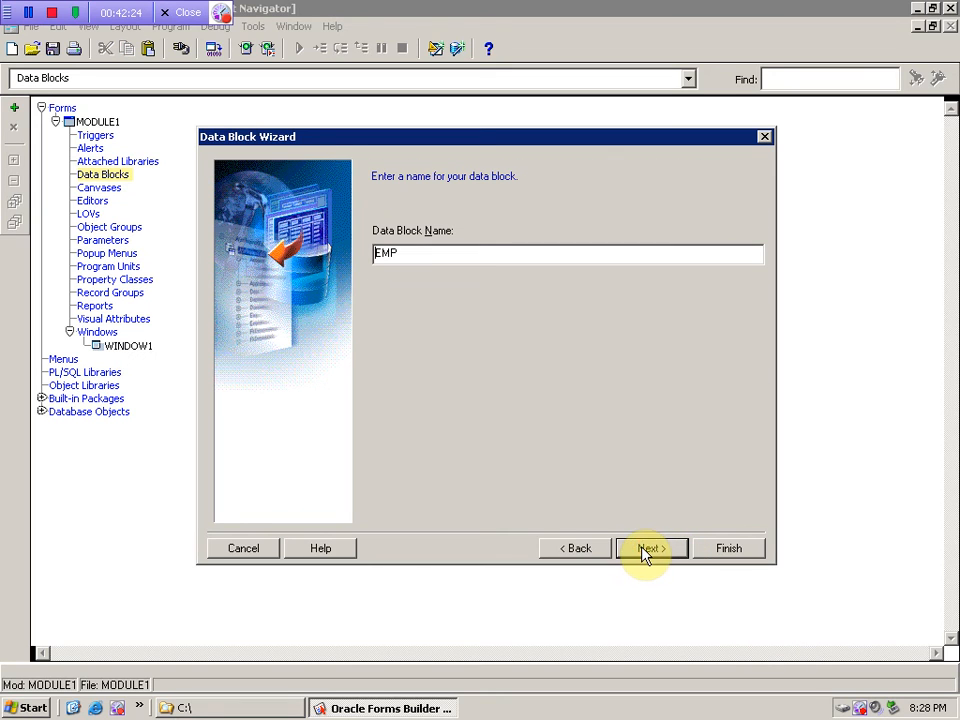
left_click_drag(437, 253, 392, 252)
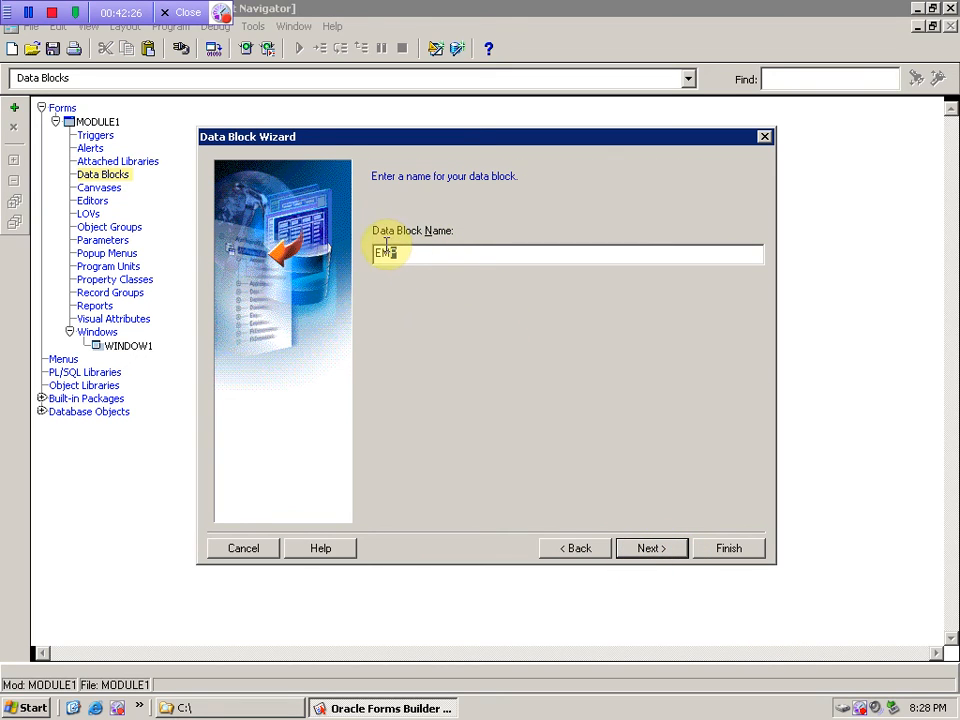
left_click(650, 552)
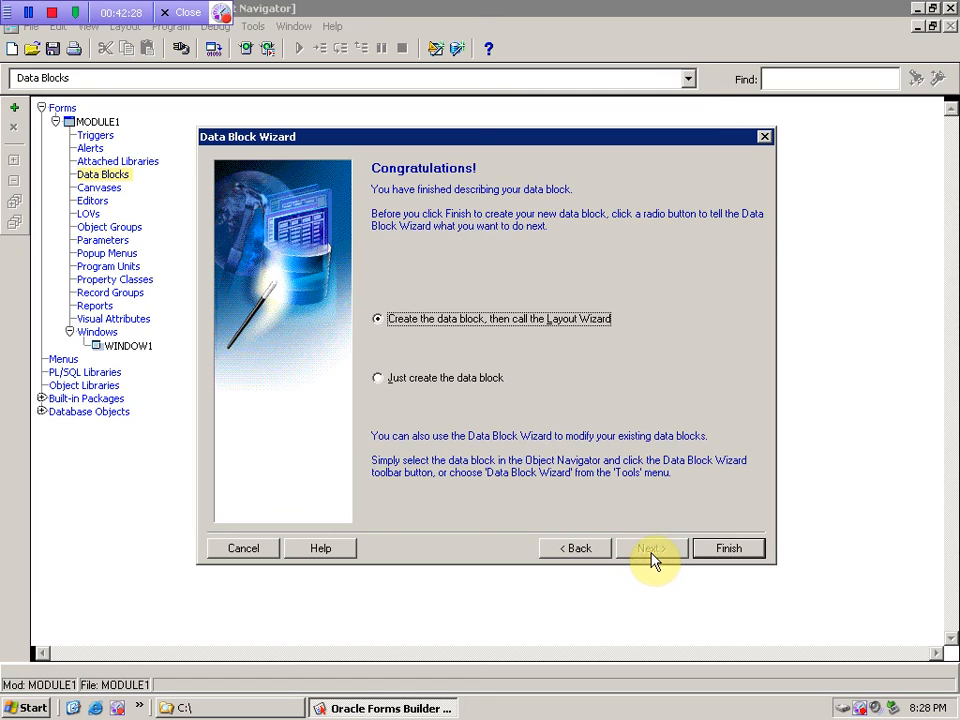
left_click(437, 381)
left_click(532, 318)
left_click(443, 380)
left_click(444, 322)
left_click(383, 382)
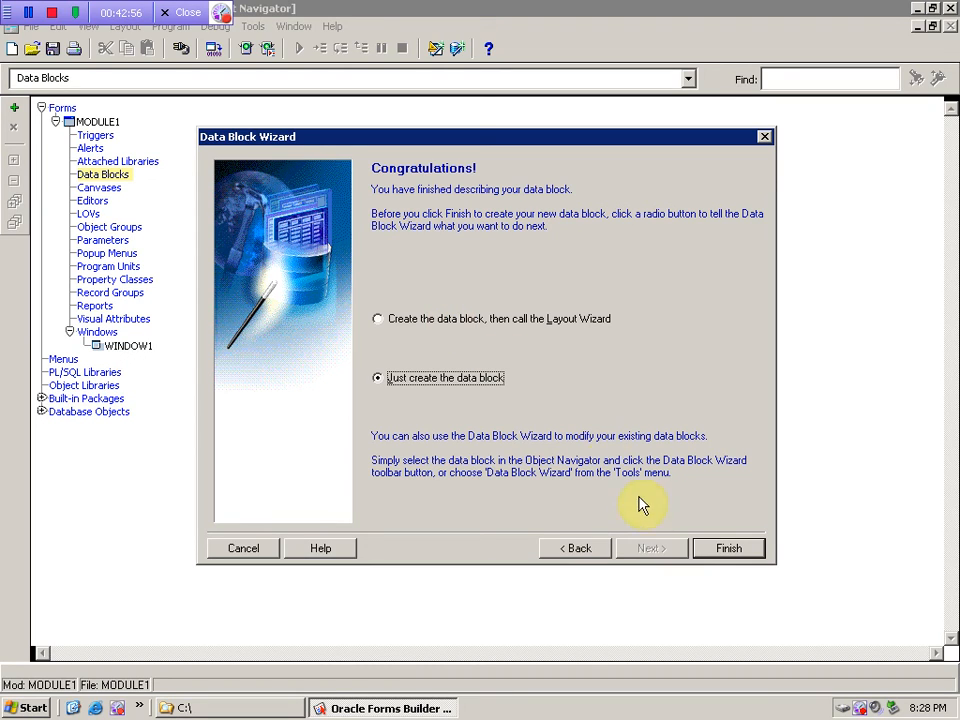
- Finish the wizard and expand Items plus EMPNO, ENAME, JOB, MGR, HIREDATE, SAL, COMM, DEPTNO
left_click(715, 550)
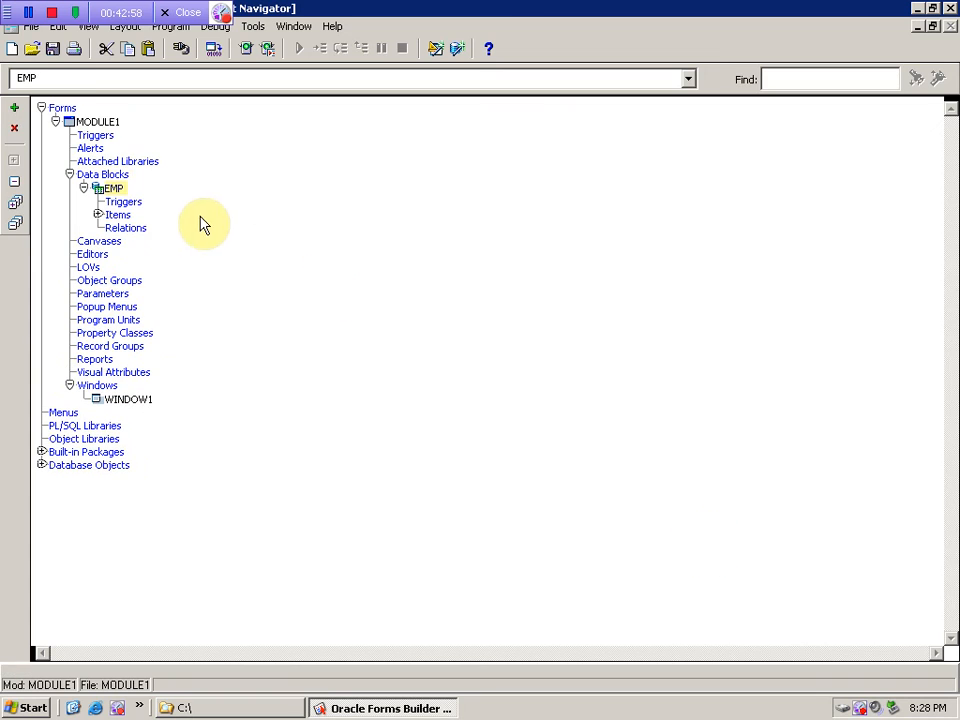
left_click(98, 214)
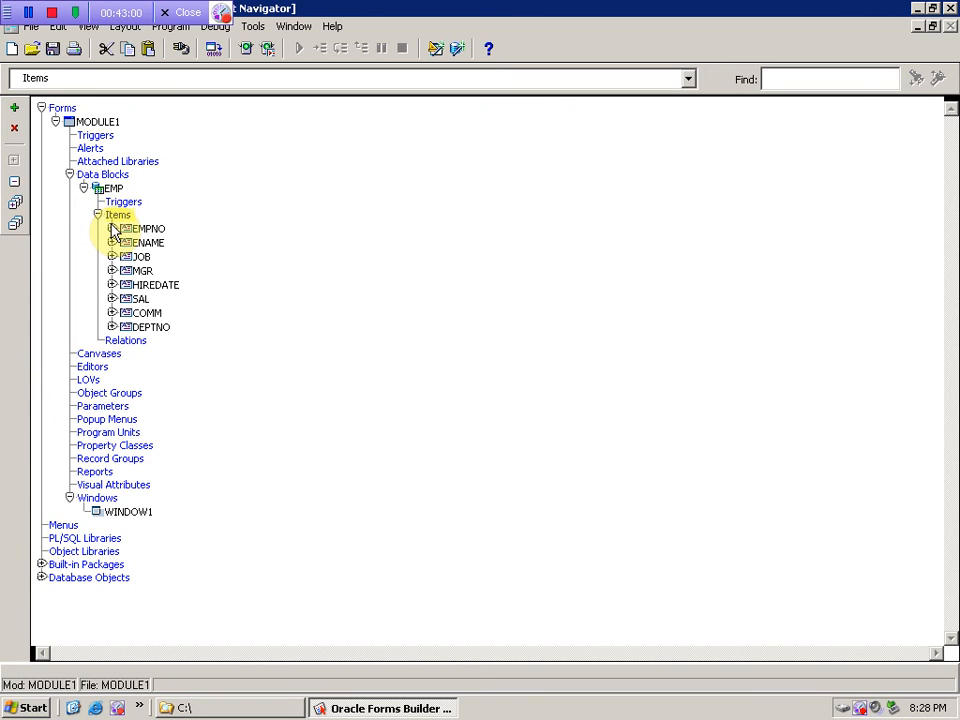
left_click(111, 228)
left_click(111, 255)
left_click(111, 283)
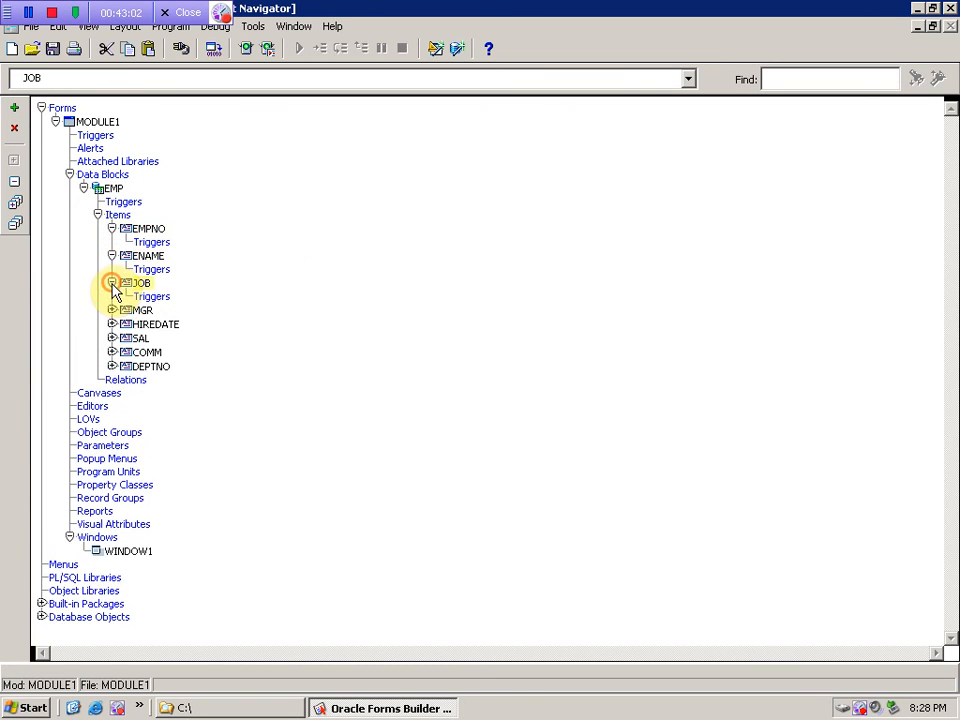
left_click(111, 310)
left_click(111, 337)
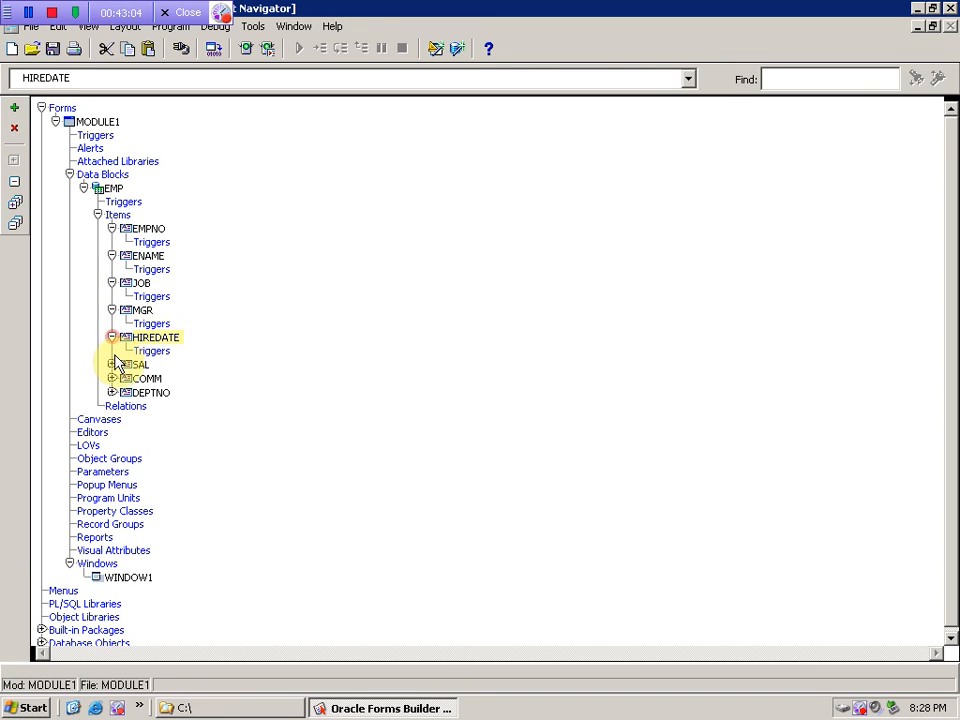
left_click(111, 378)
left_click(111, 364)
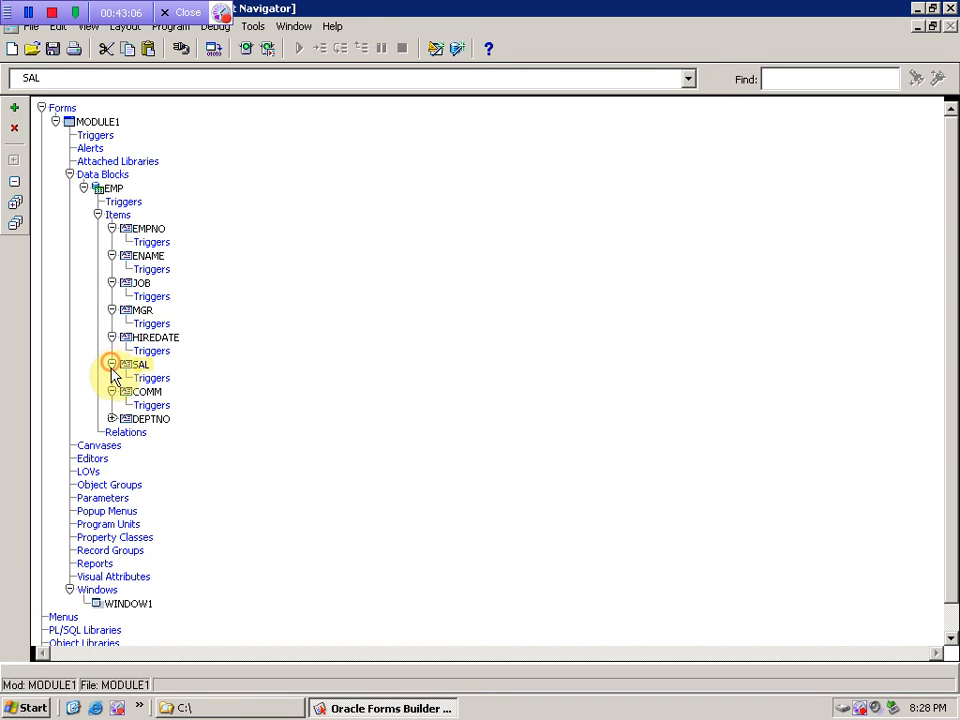
left_click(112, 419)
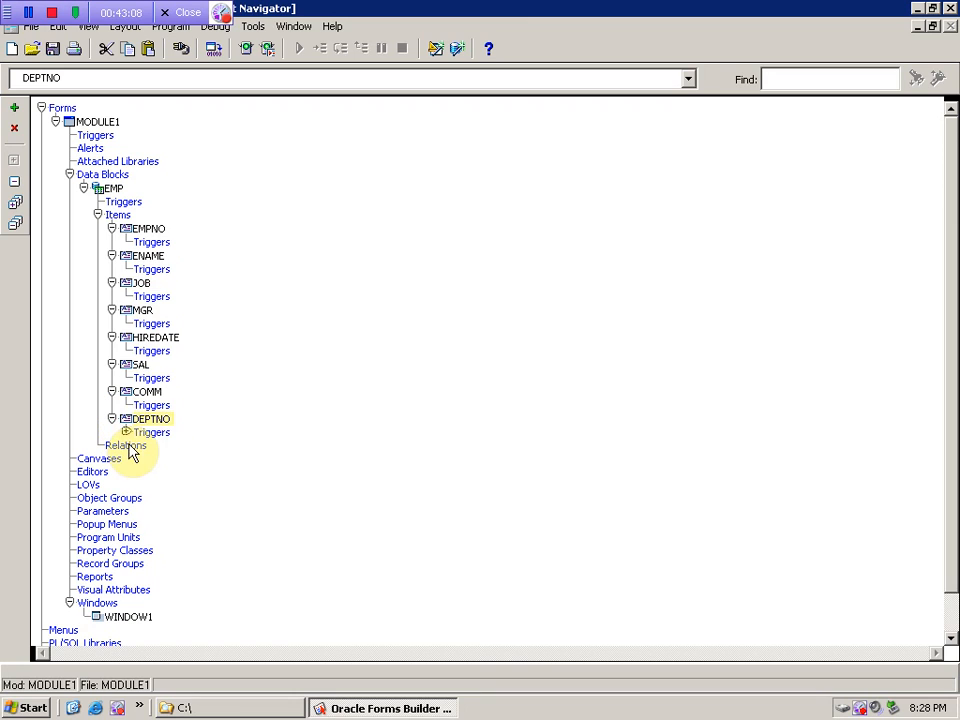
- Expand DEPTNO's Triggers and open WHEN-VALIDATE-ITEM in the PL/SQL Editor
left_click(127, 432)
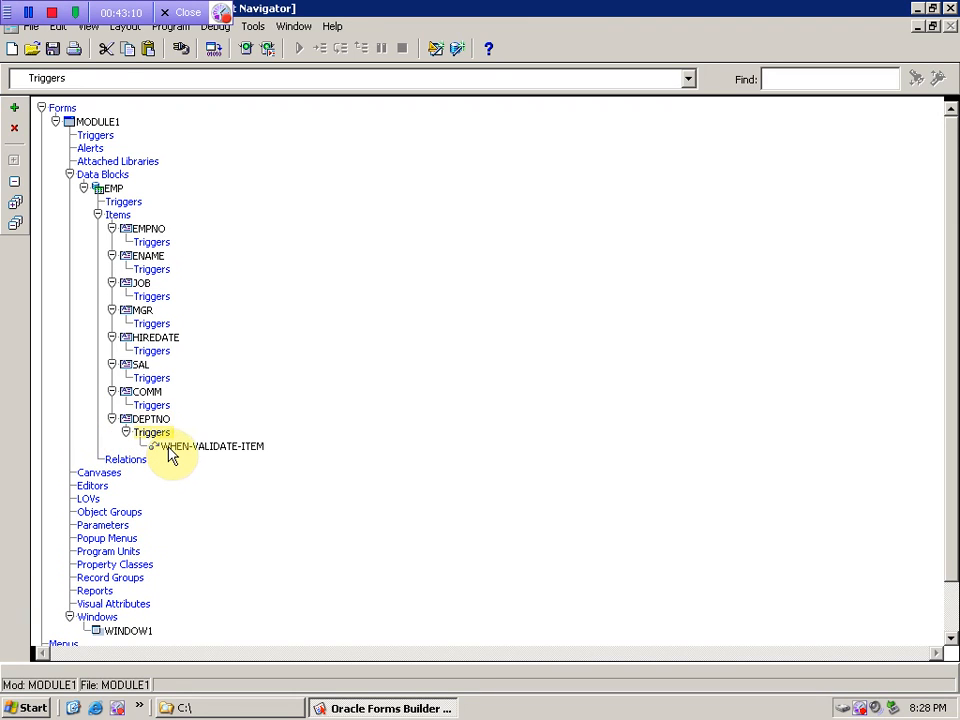
left_click(168, 452)
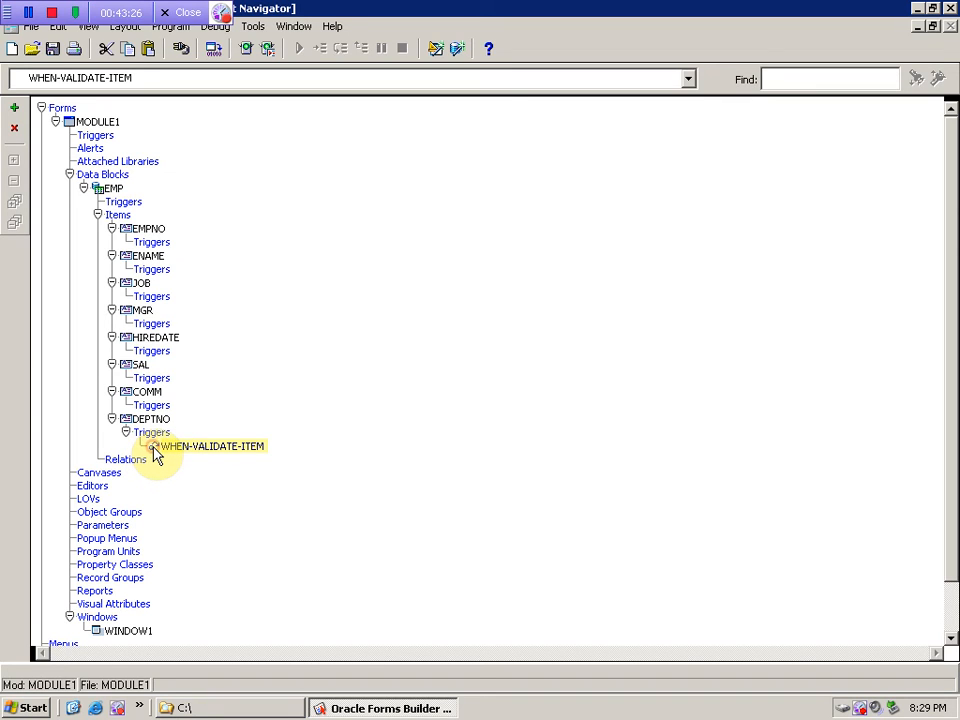
double_click(154, 451)
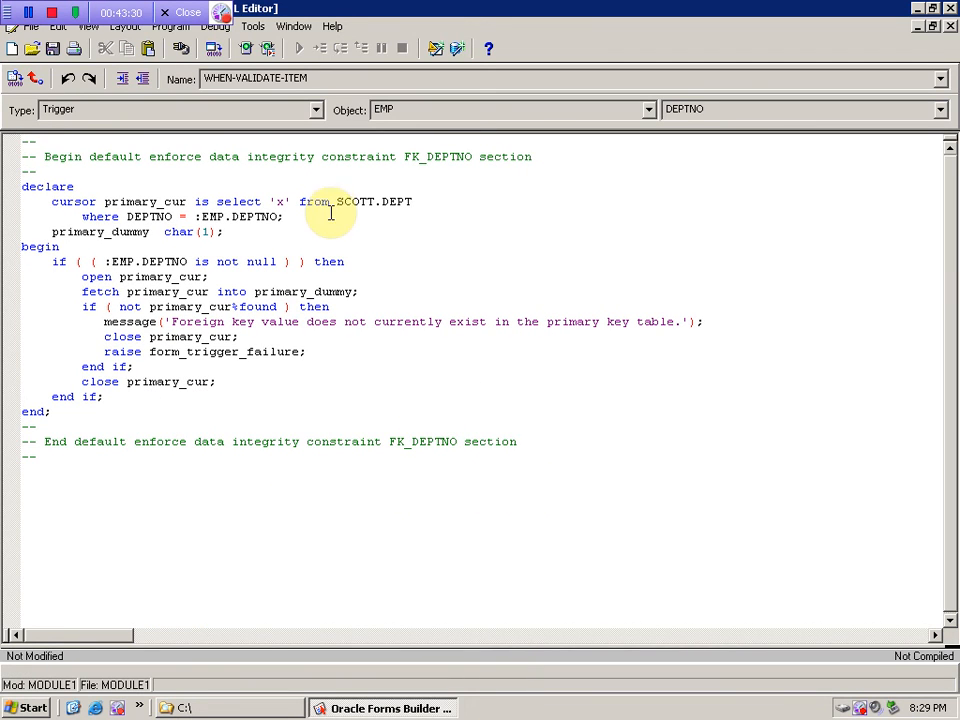
- Review the FK_DEPTNO check code, close the PL/SQL Editor and select the EMP block
left_click_drag(359, 157, 389, 157)
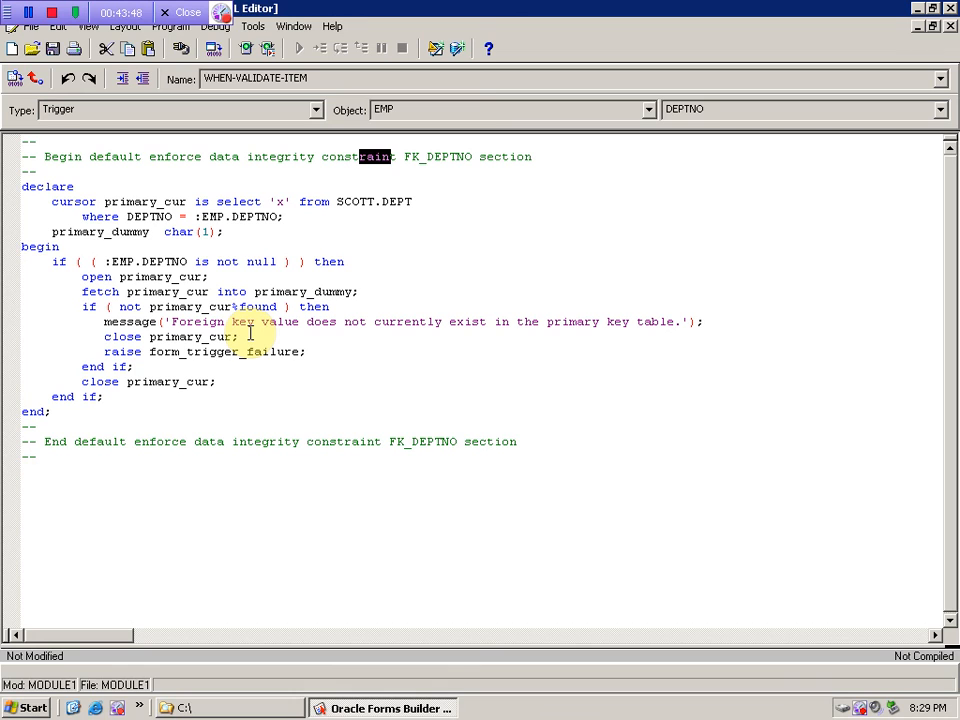
left_click(948, 26)
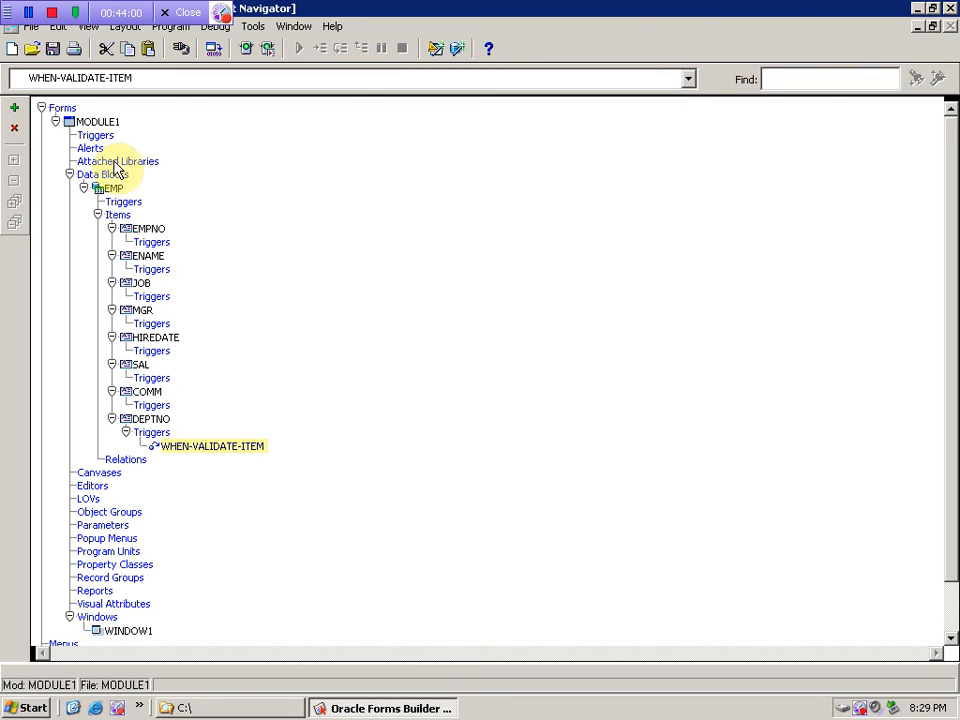
left_click(83, 189)
- Collapse the EMPNO, ENAME, JOB, MGR, HIREDATE, SAL, COMM and DEPTNO item nodes
left_click(83, 190)
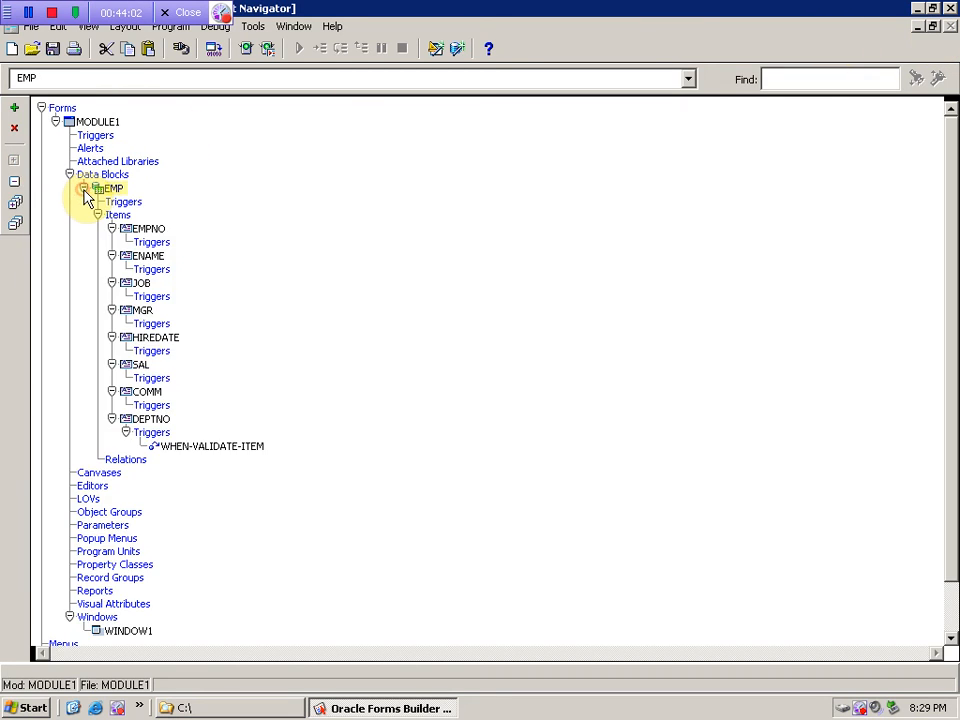
left_click(155, 242)
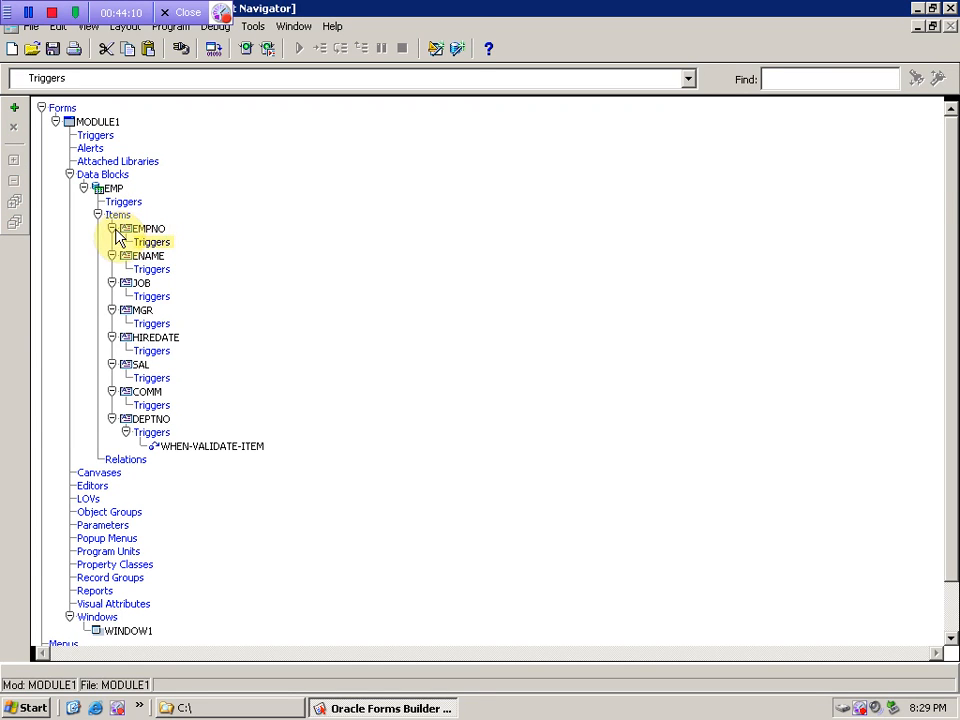
left_click(112, 229)
left_click(112, 243)
left_click(112, 256)
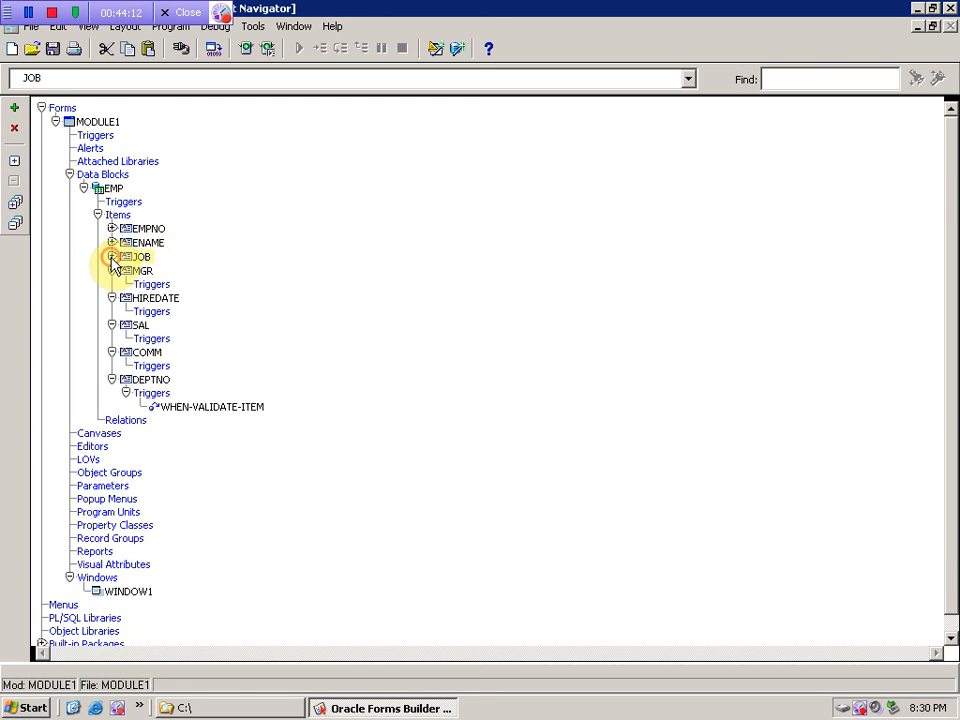
left_click(112, 270)
left_click(112, 284)
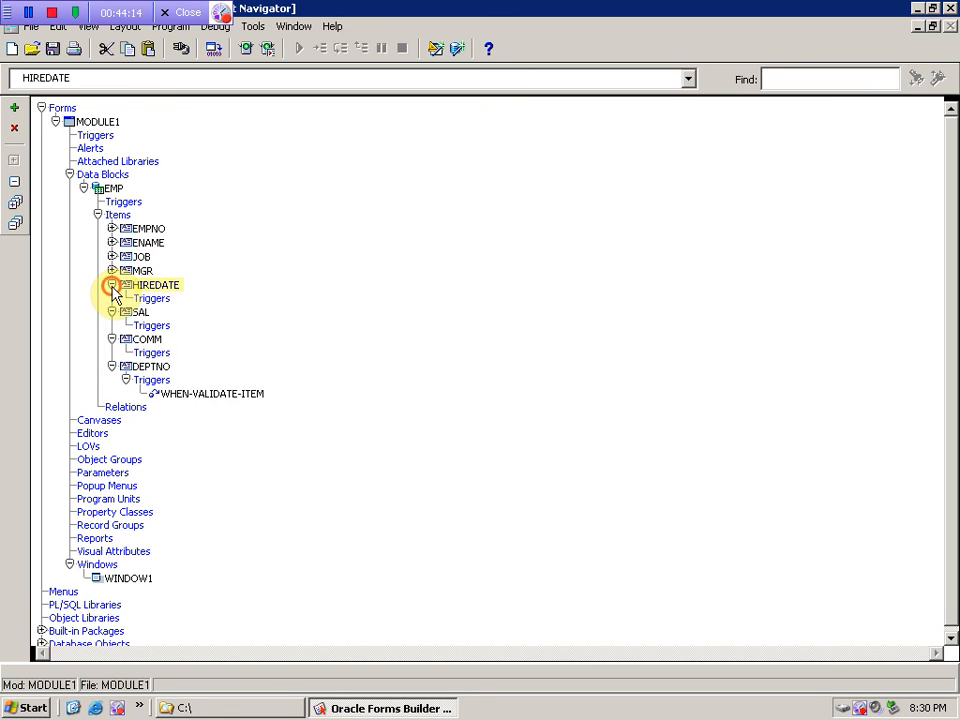
left_click(112, 298)
left_click(112, 312)
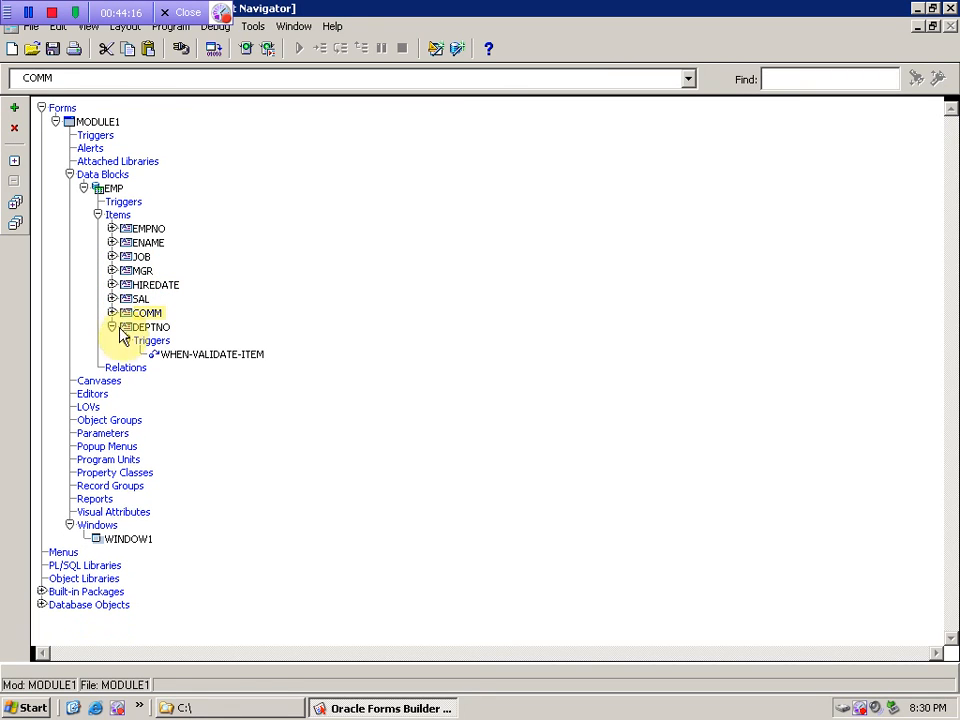
left_click(112, 327)
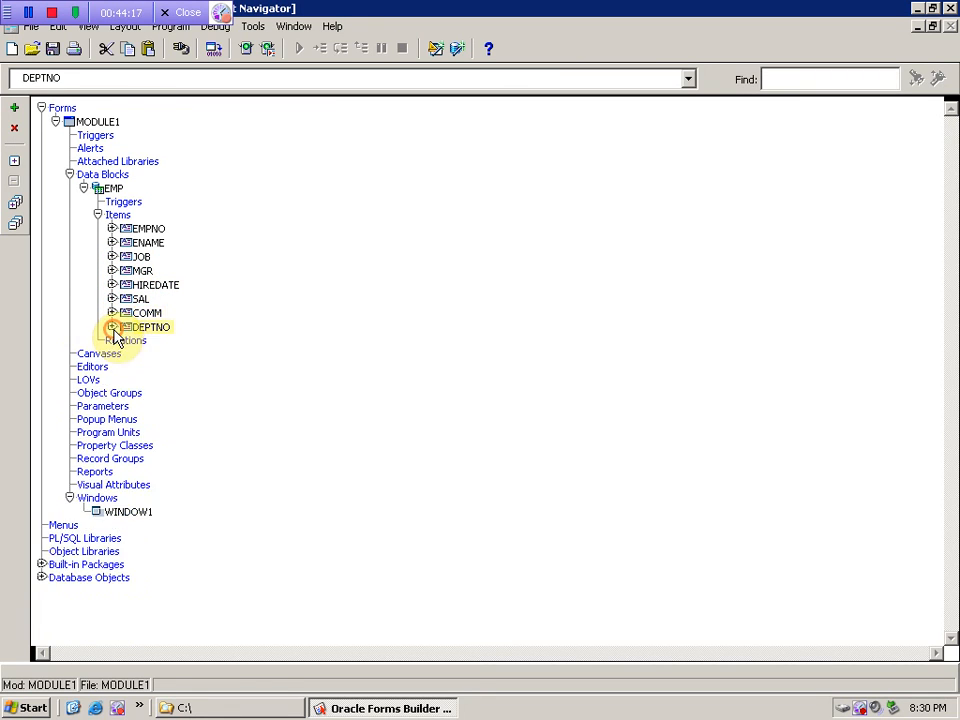
- Reselect the EMP data block and bring up the Tools menu of wizards
left_click(106, 190)
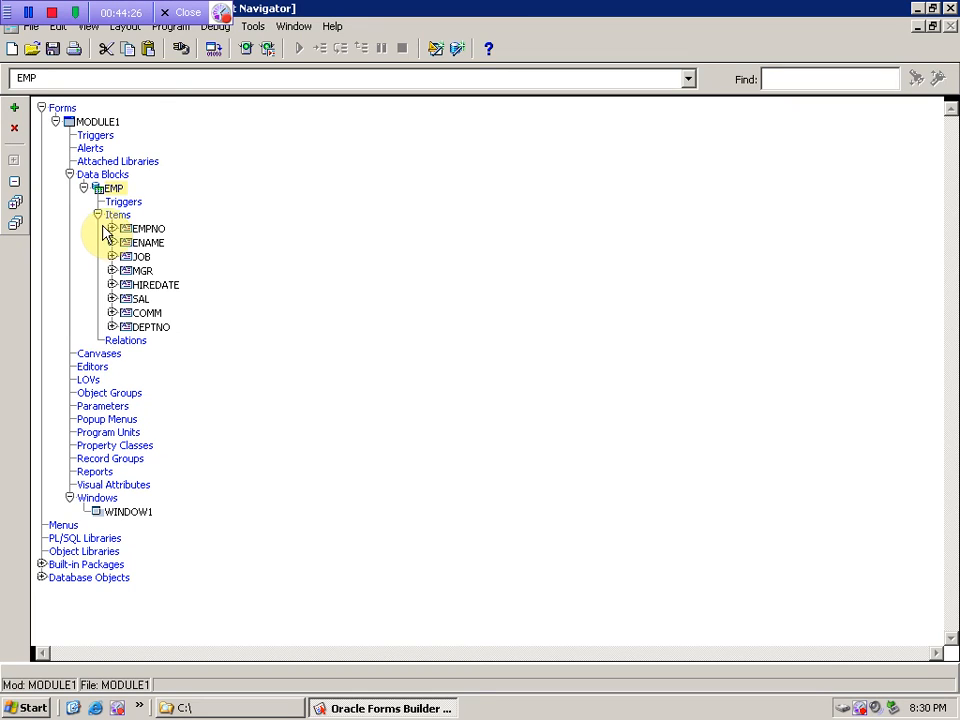
left_click(116, 151)
left_click(112, 176)
left_click(140, 271)
left_click(110, 189)
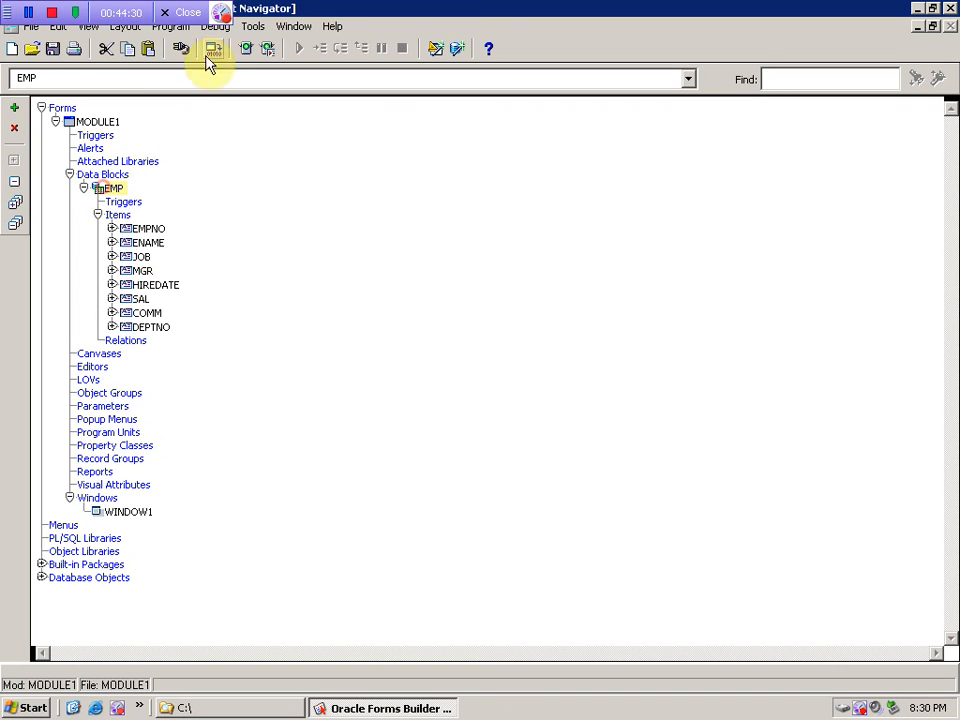
left_click(253, 26)
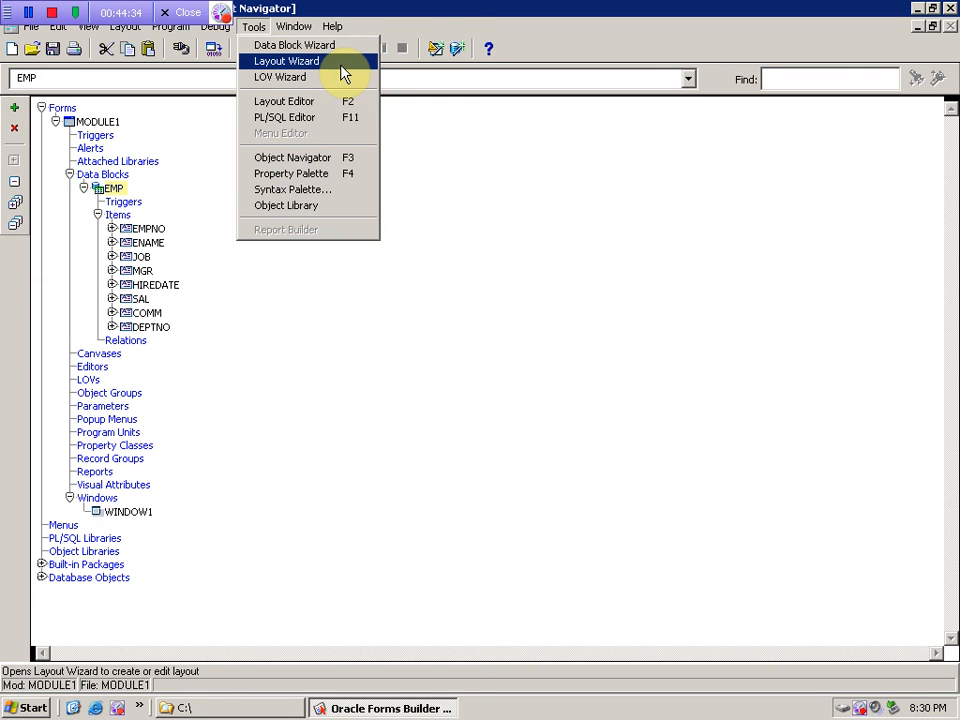
left_click(424, 9)
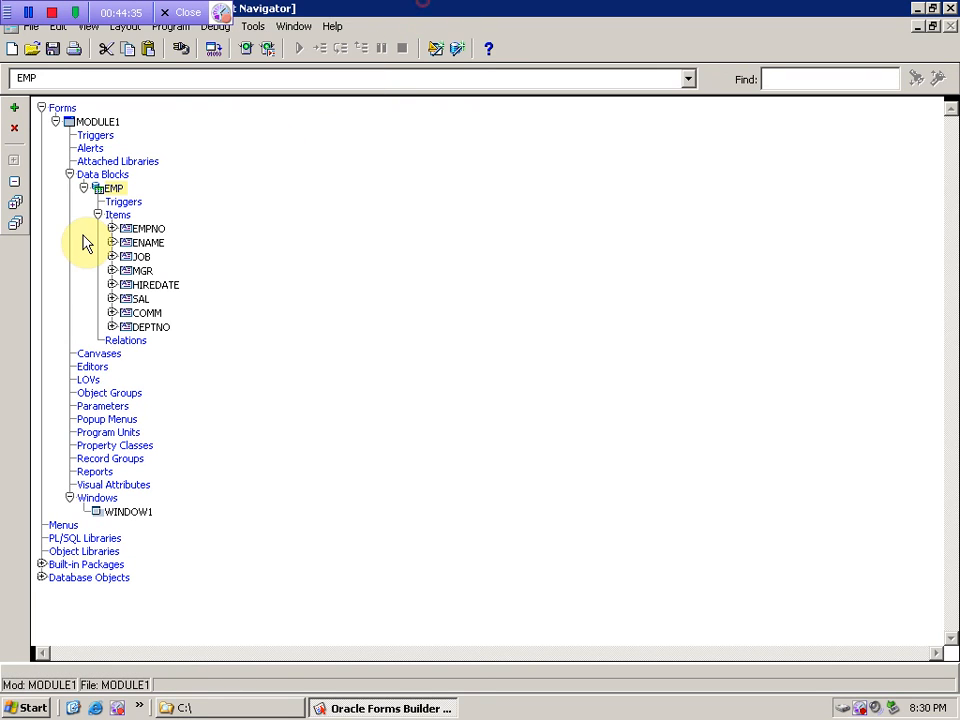
left_click(112, 406)
left_click(115, 190)
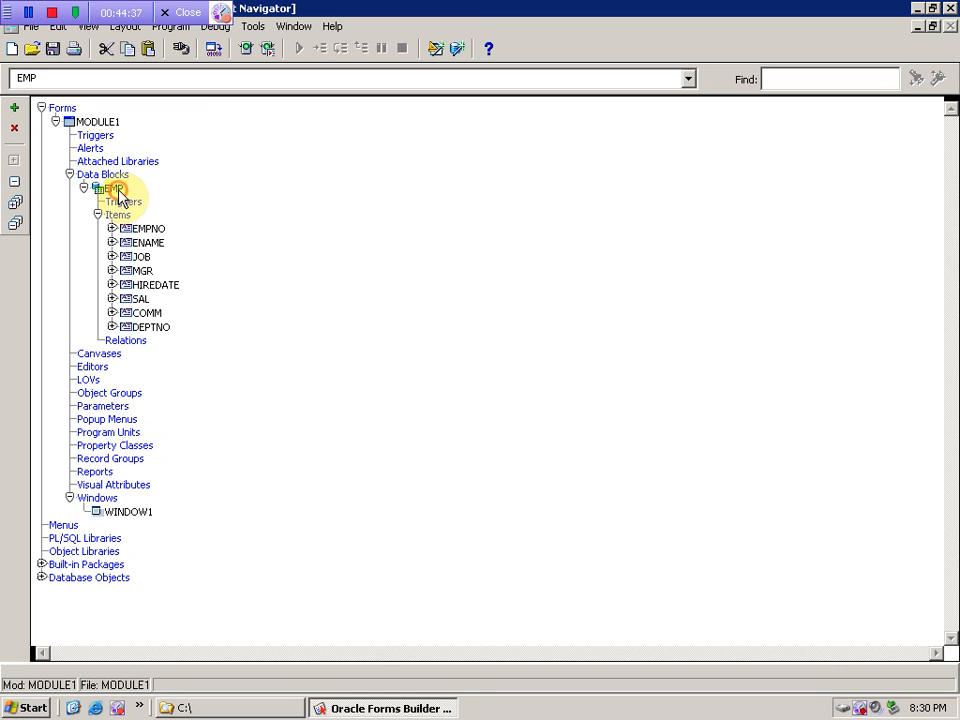
left_click(253, 26)
left_click(277, 64)
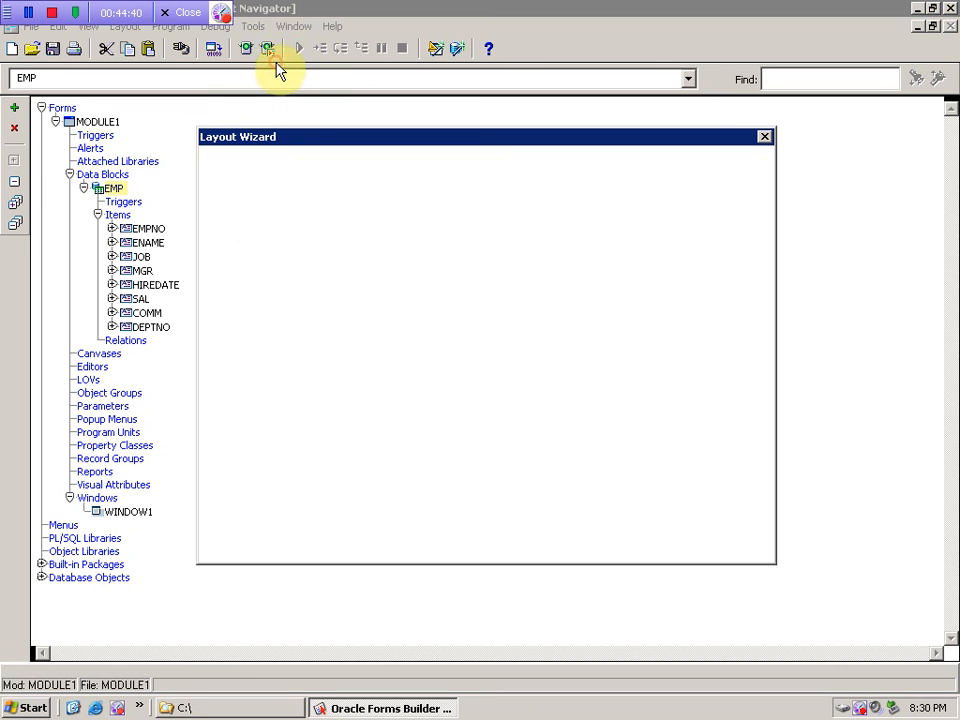
left_click(265, 550)
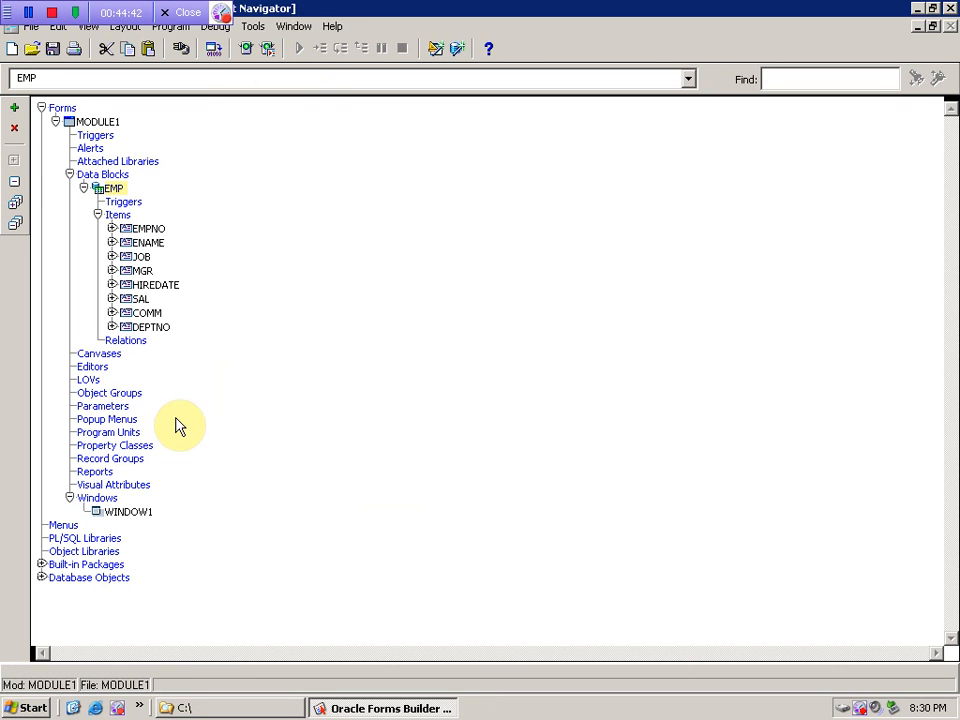
left_click(92, 380)
left_click(253, 27)
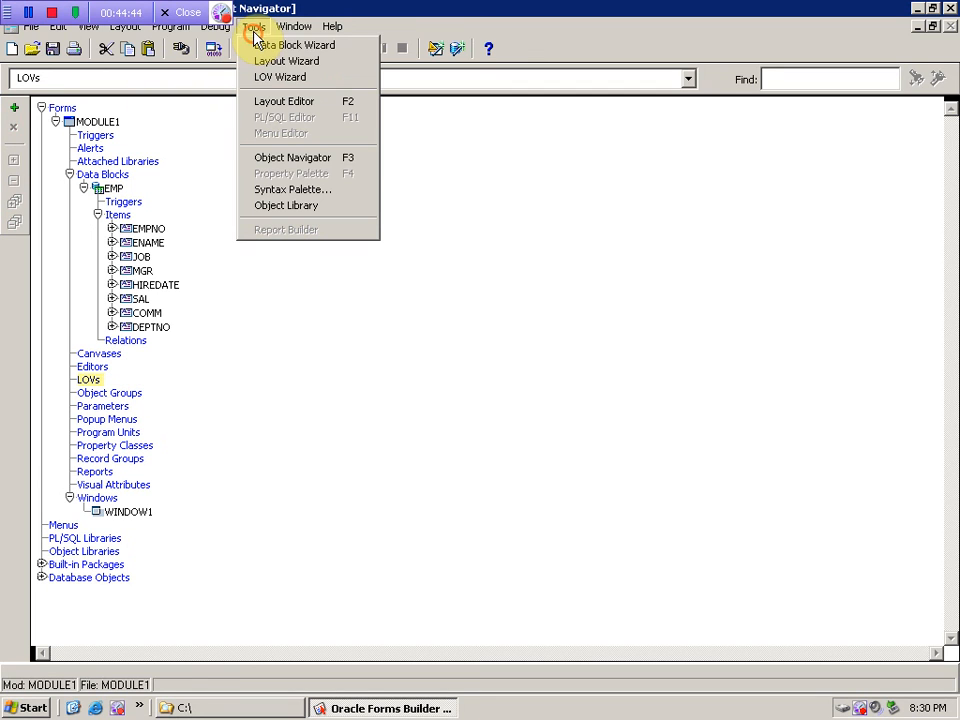
left_click(270, 62)
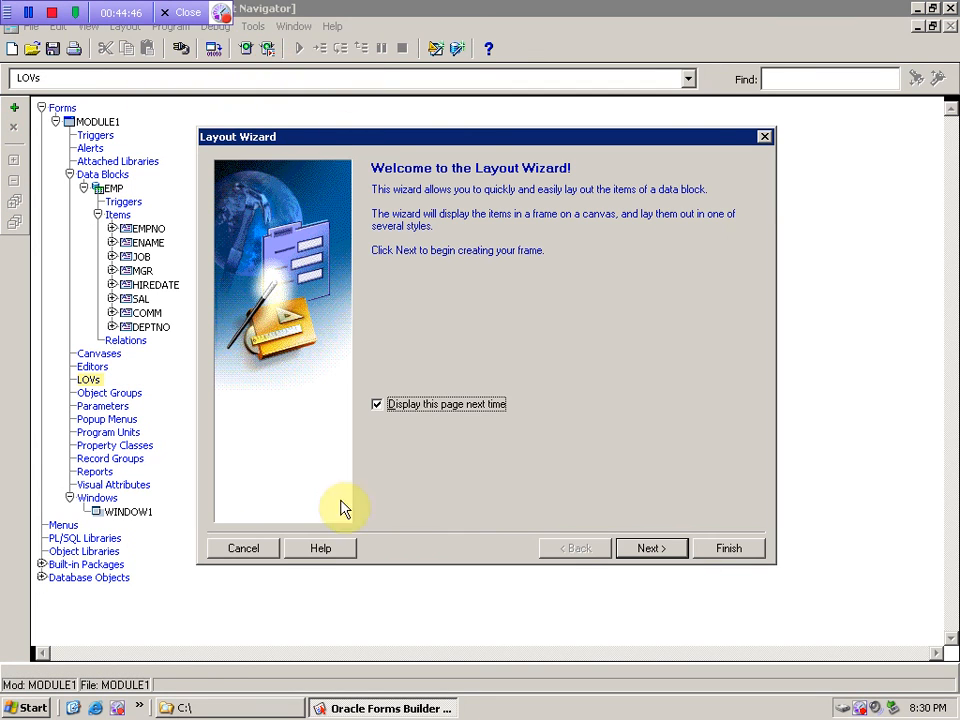
left_click(252, 552)
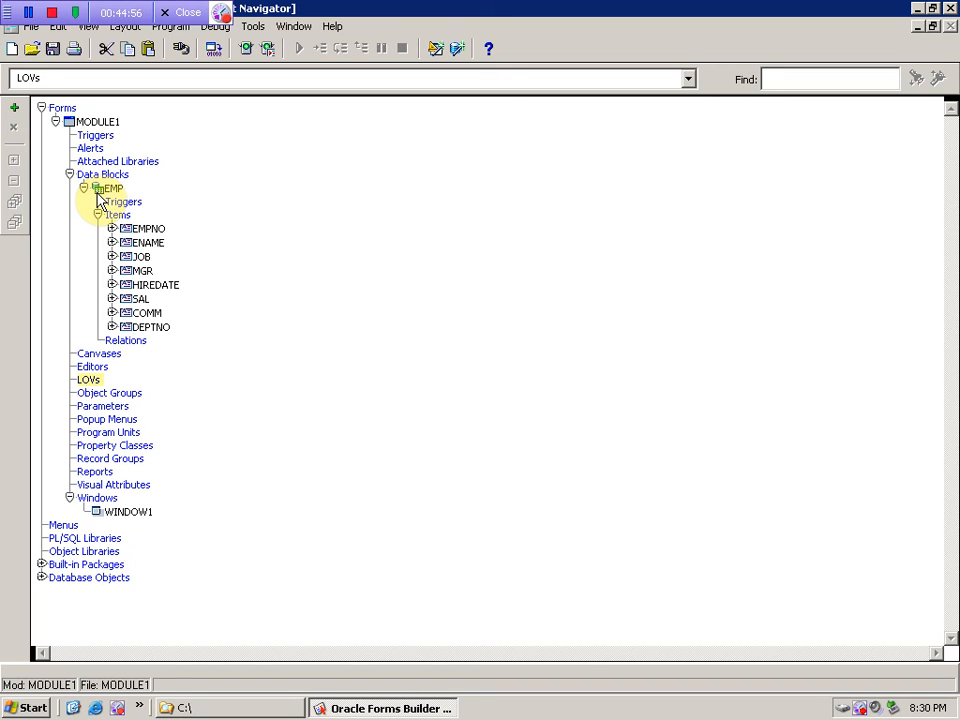
left_click(83, 356)
double_click(83, 358)
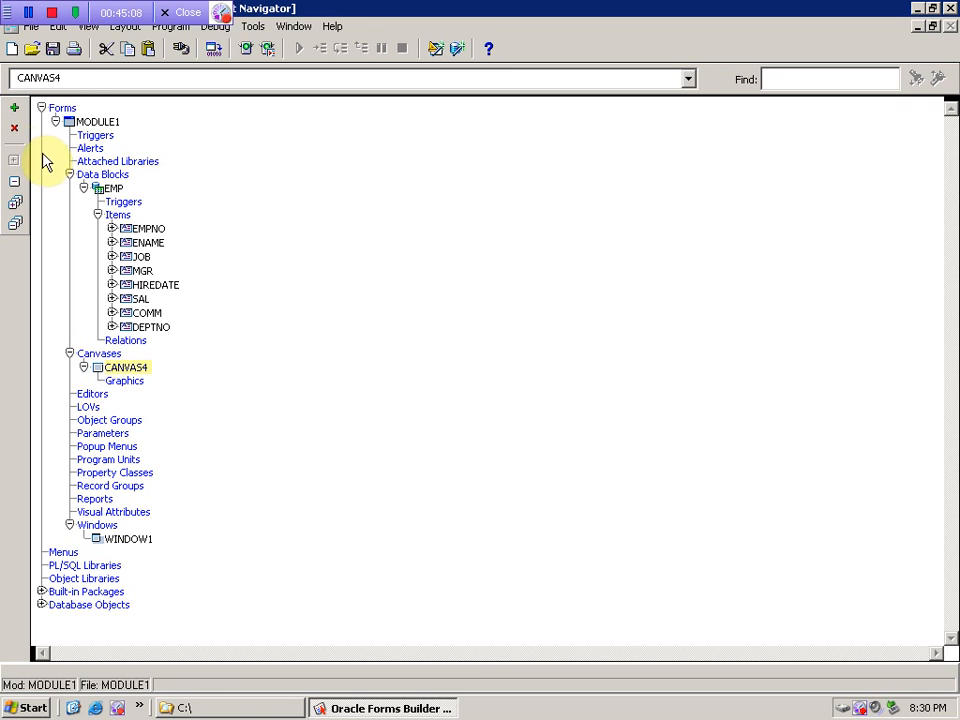
- Delete CANVAS4 from MODULE1's Canvases, confirming Yes, then select the EMP block
left_click(13, 130)
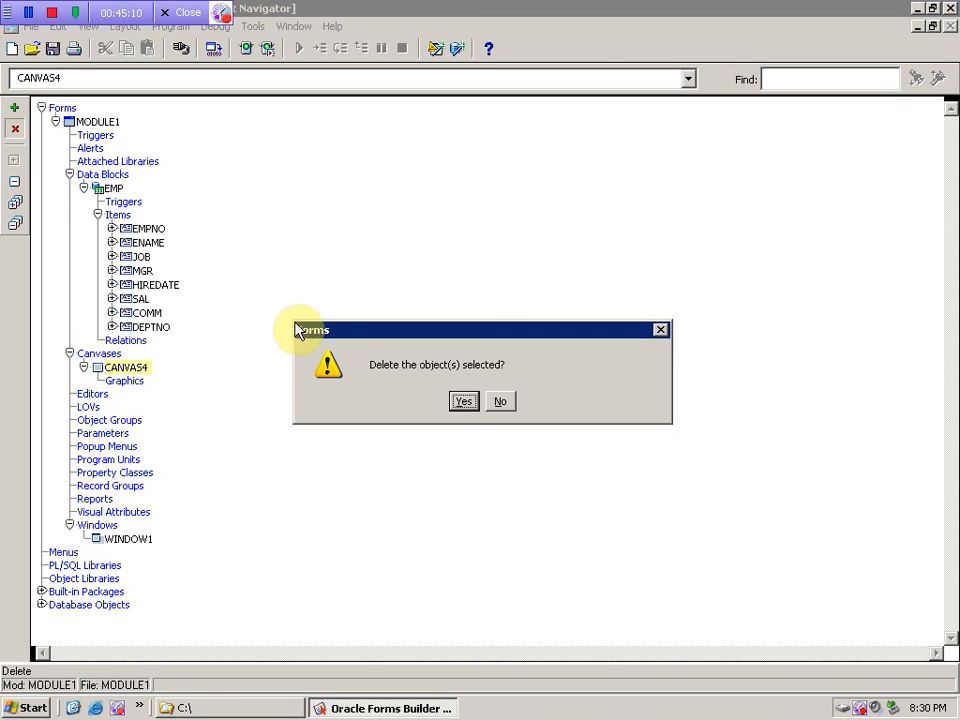
left_click(462, 401)
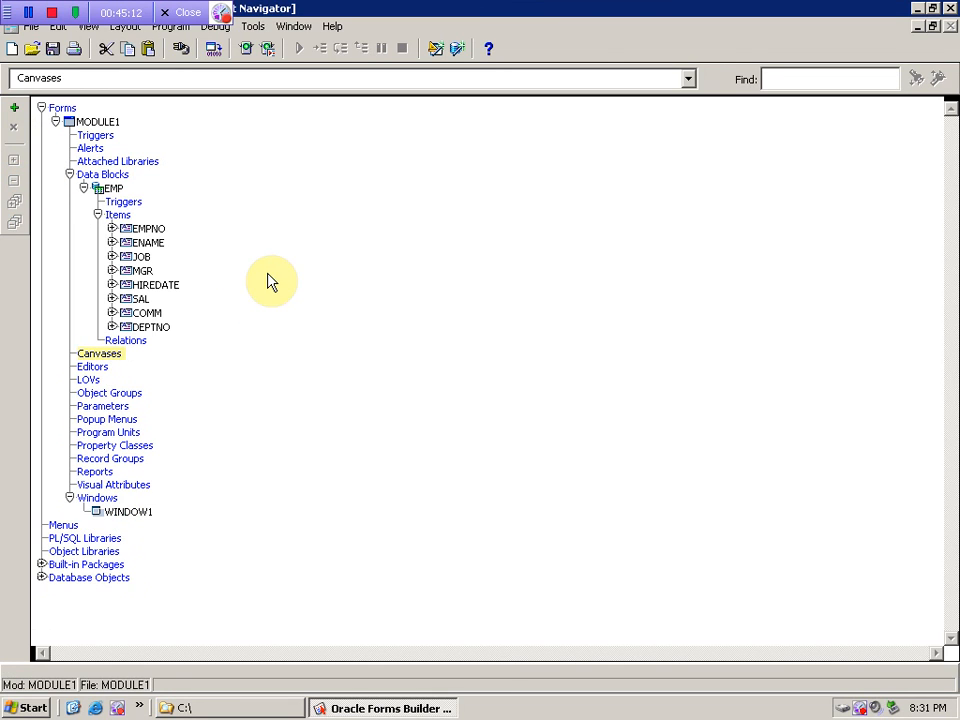
left_click(108, 189)
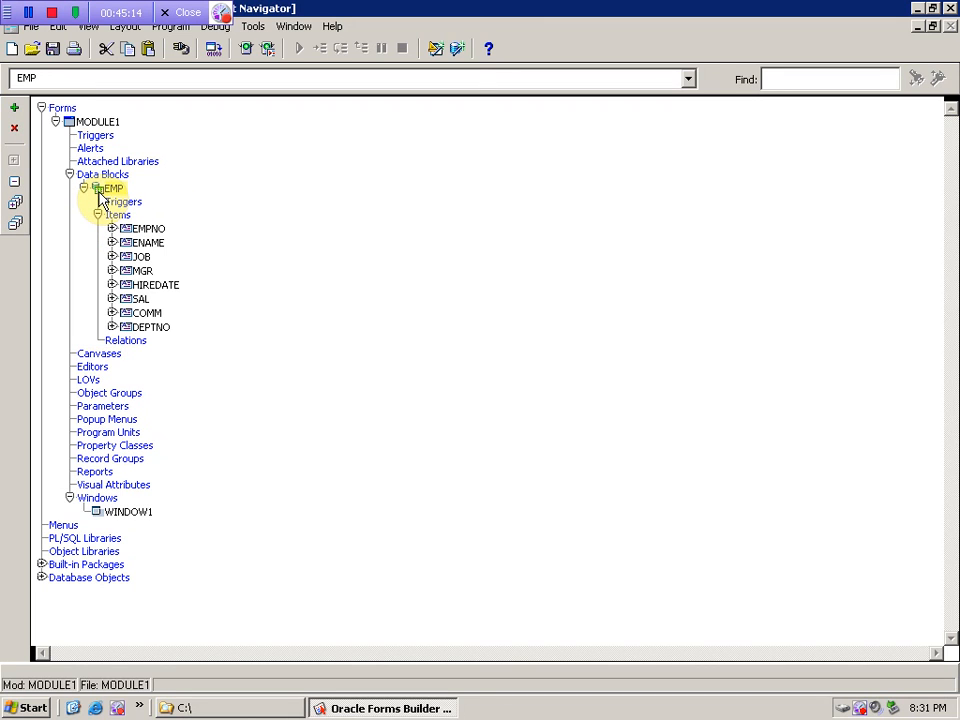
- Start the Layout Wizard for EMP on a new canvas of type Content
left_click(256, 27)
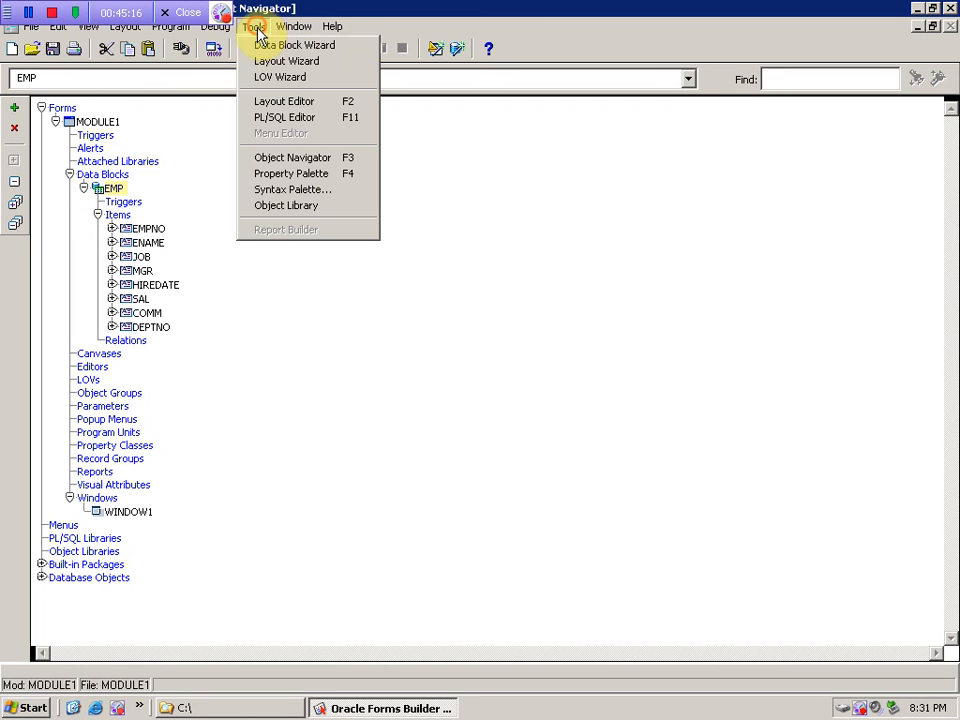
left_click(322, 68)
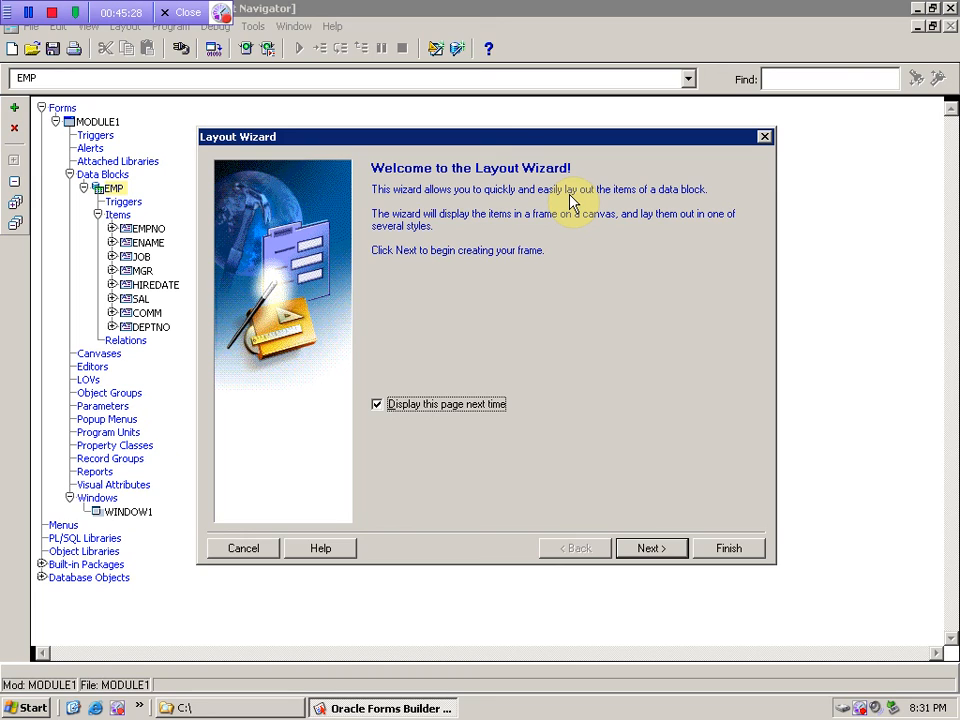
left_click(656, 554)
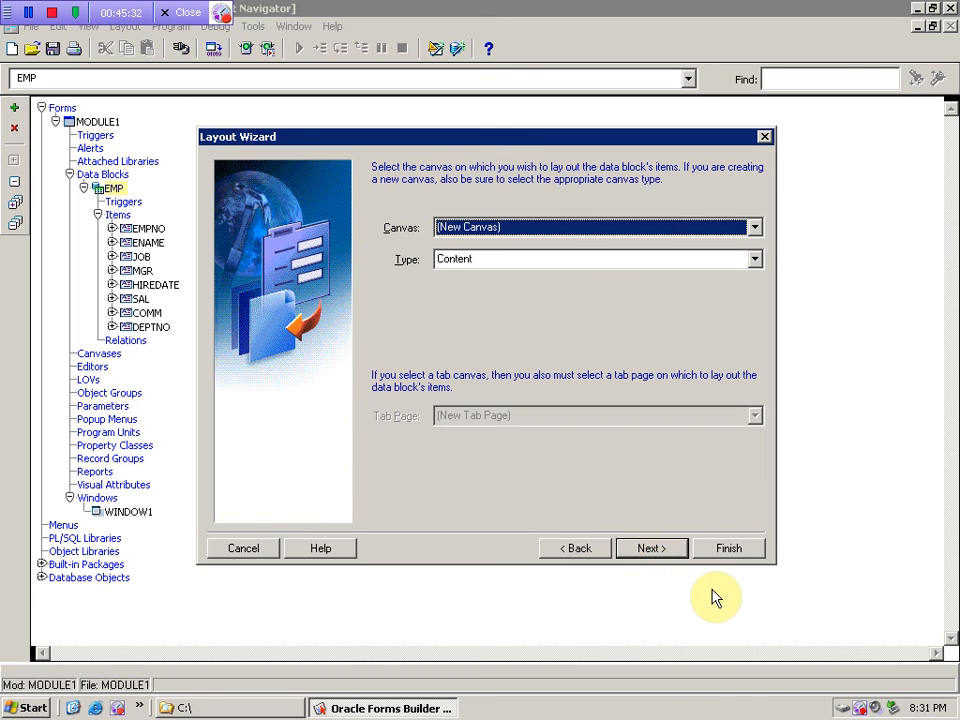
left_click(487, 228)
left_click(487, 229)
left_click(489, 261)
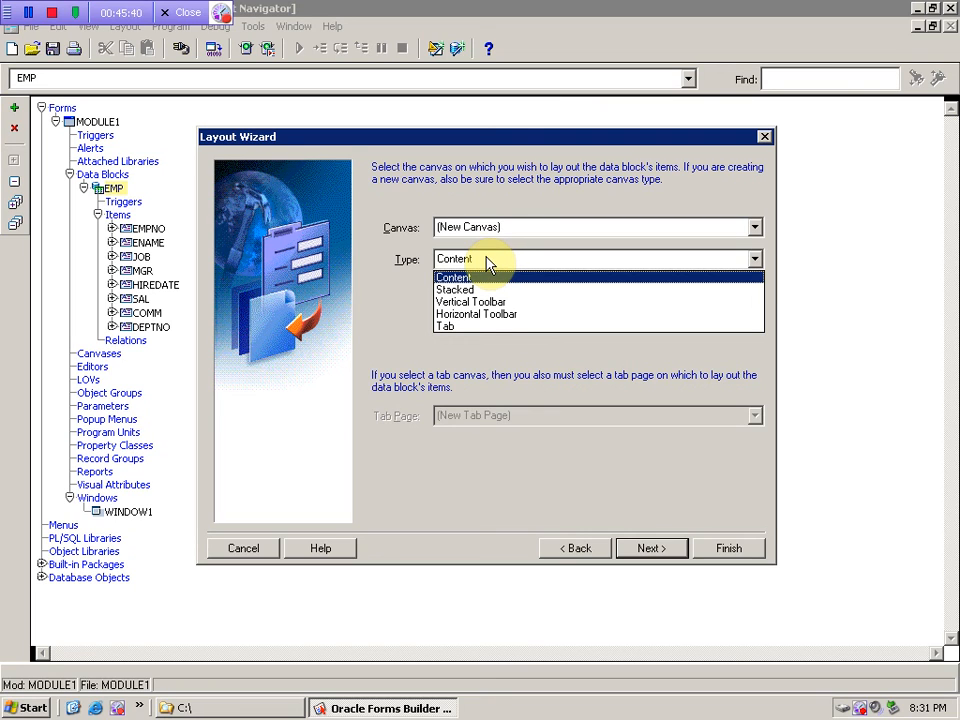
left_click(489, 262)
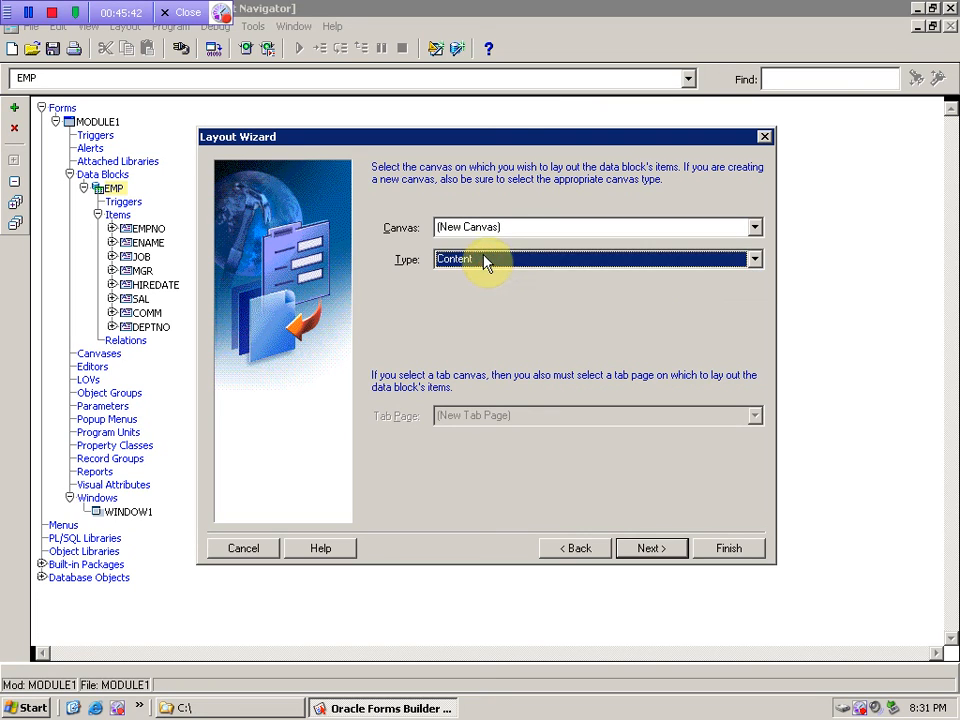
left_click(645, 543)
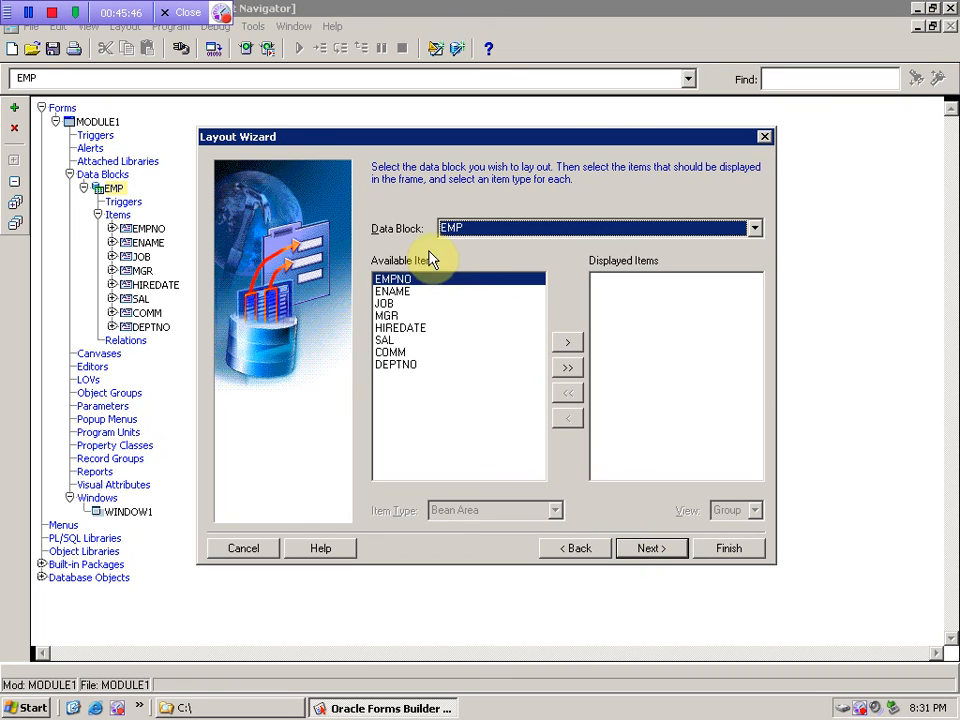
- Keep EMP as the data block and move all eight items to Displayed Items
left_click(482, 230)
left_click(480, 238)
left_click(466, 230)
left_click(467, 230)
left_click(467, 230)
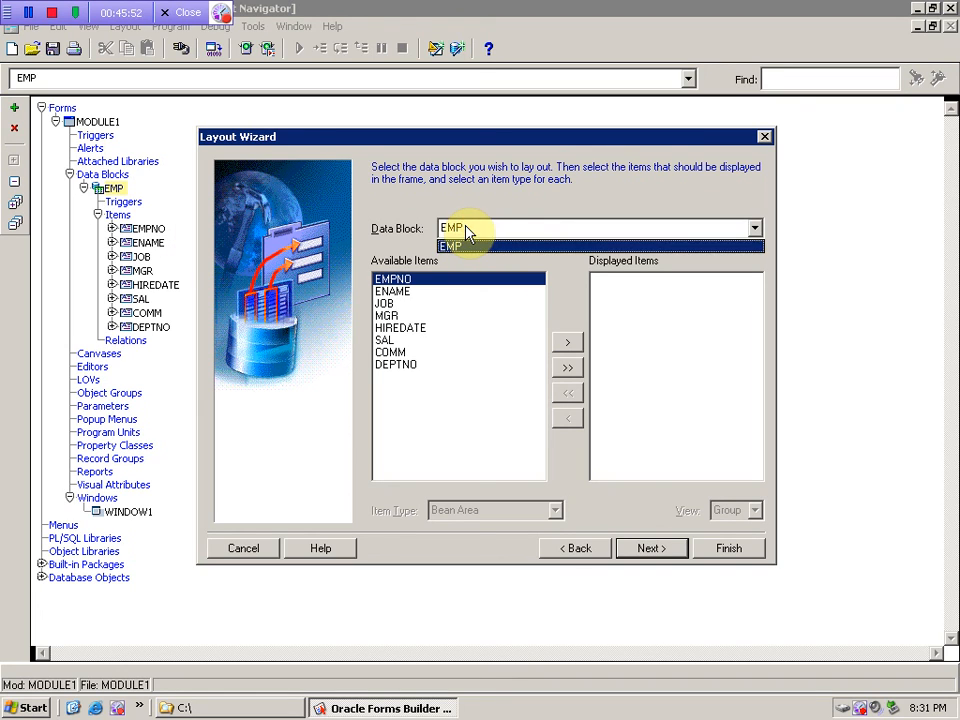
left_click(466, 230)
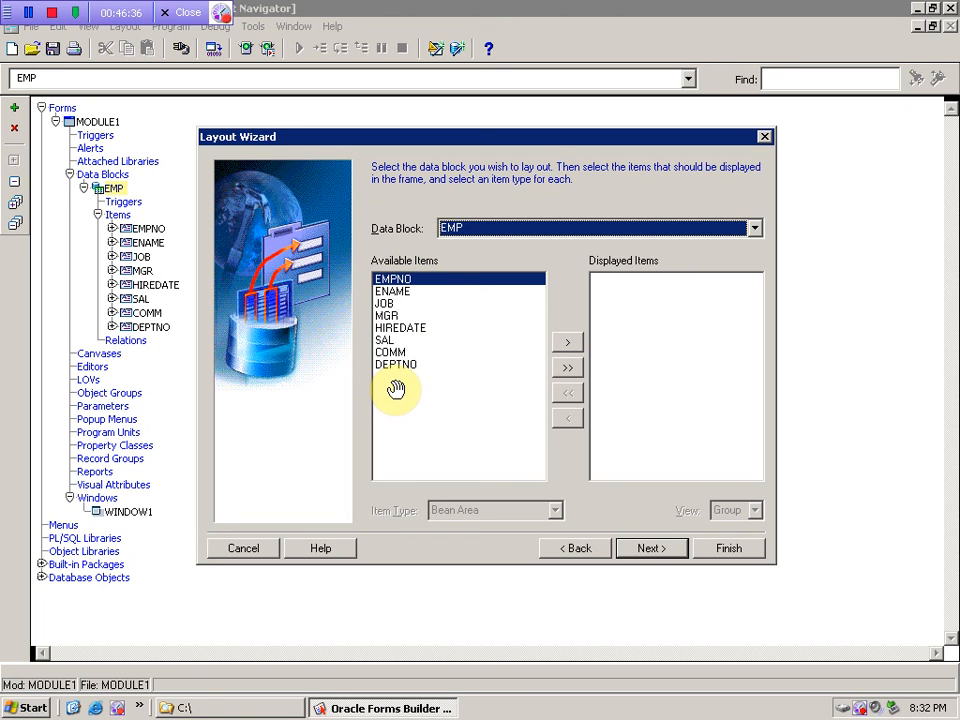
left_click(576, 369)
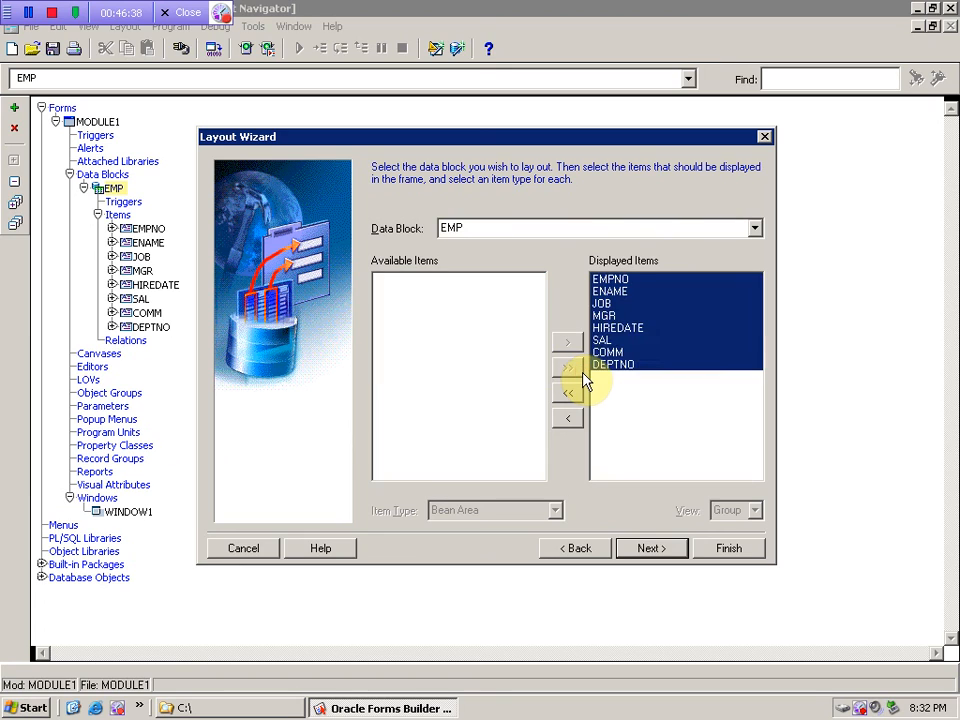
- Review each item's type, keeping Text Item for all eight EMP items, and continue
left_click(675, 352)
left_click(660, 328)
left_click(634, 304)
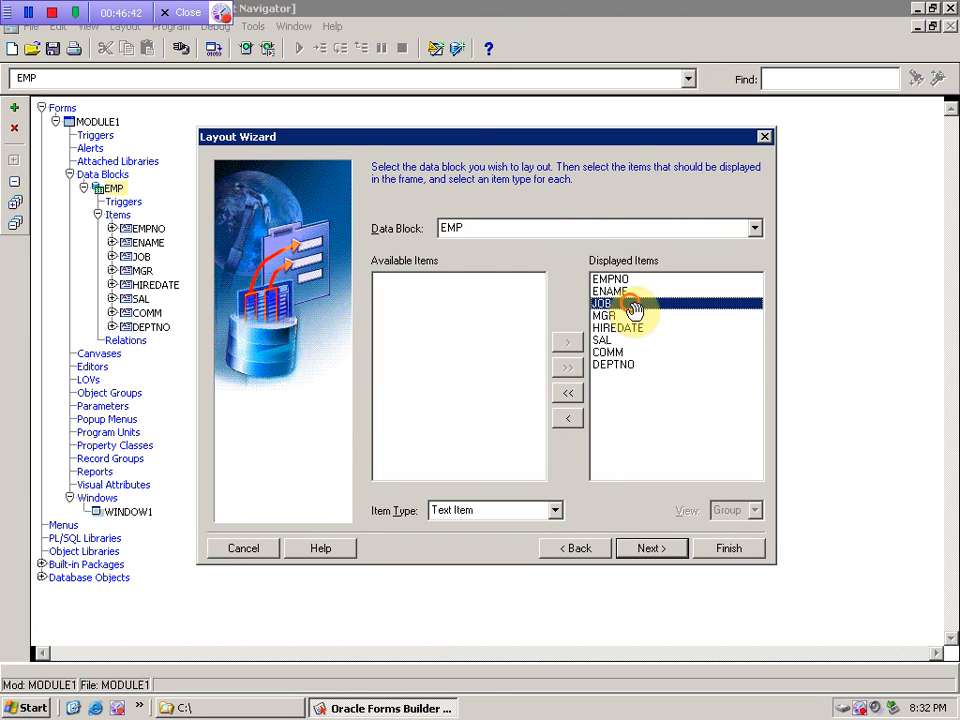
left_click(620, 290)
left_click(636, 279)
left_click(603, 329)
left_click(610, 364)
left_click(605, 340)
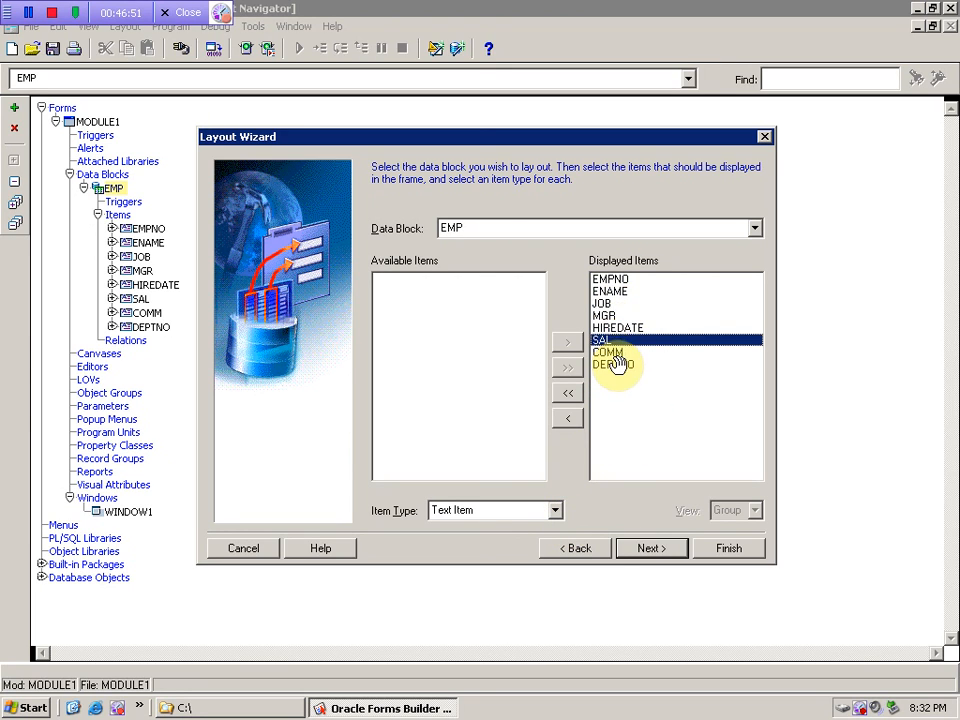
left_click(614, 364)
left_click(556, 511)
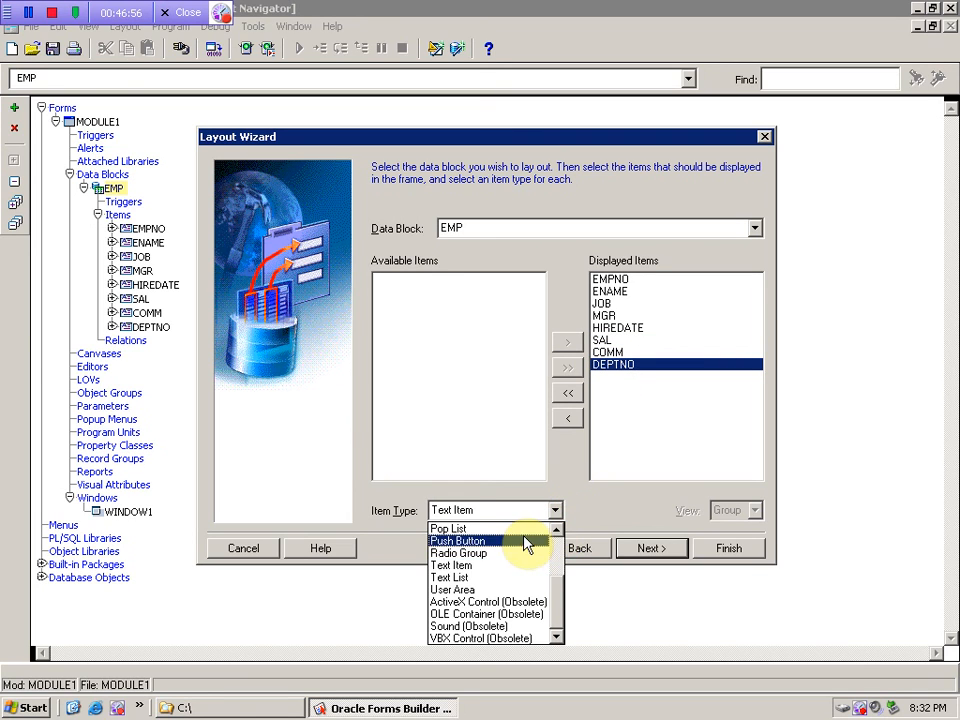
left_click_drag(555, 583, 560, 527)
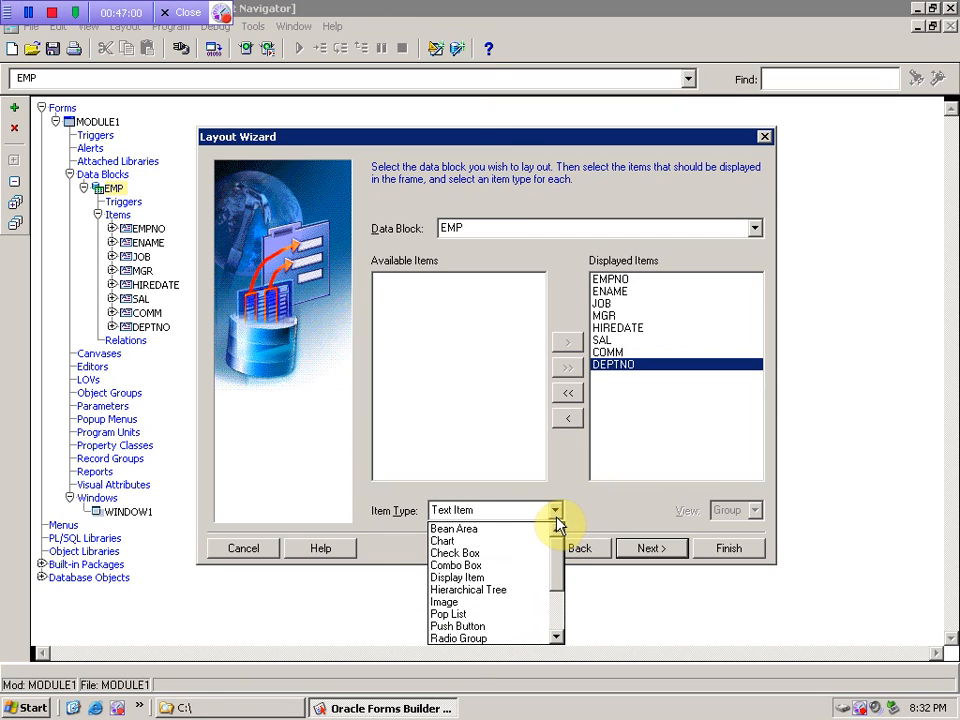
left_click(555, 295)
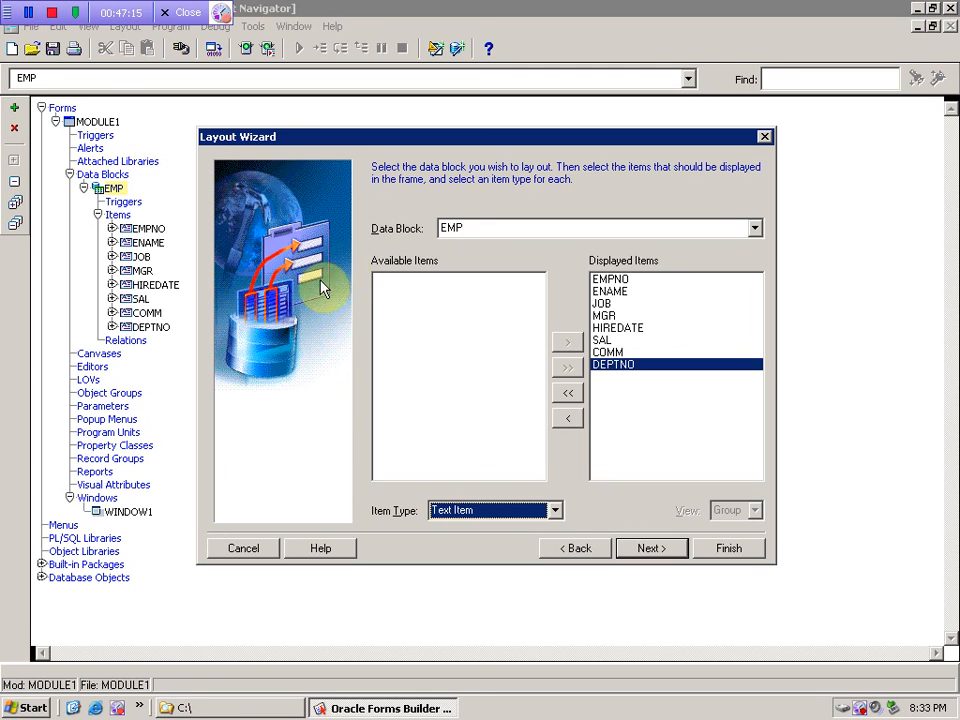
left_click(645, 552)
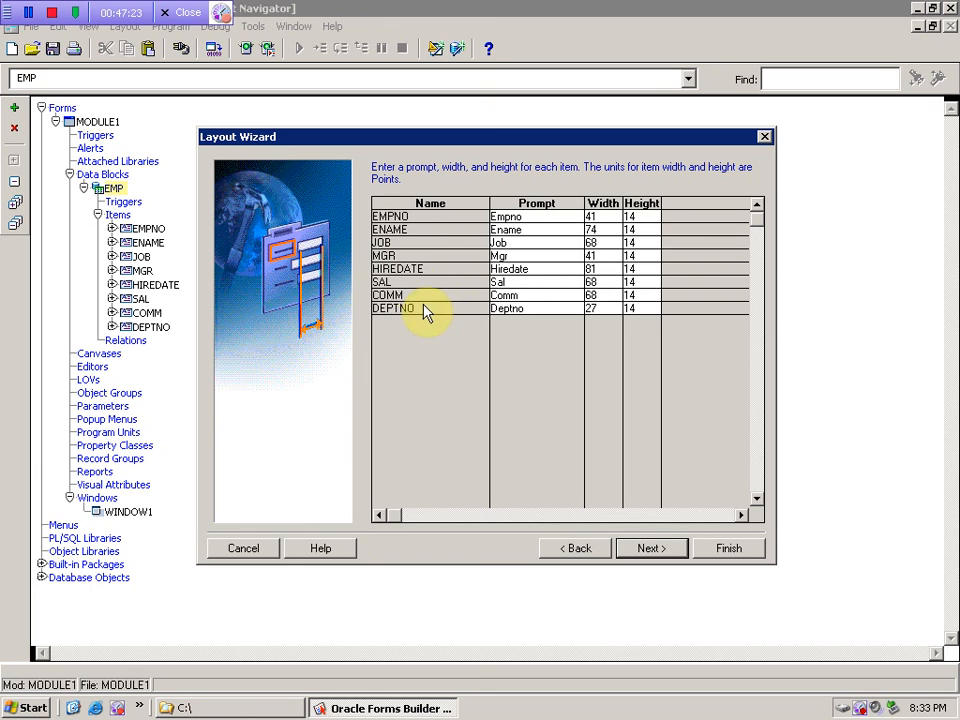
- Rename the SAL prompt to Salary and choose the Form layout style
left_click(536, 281)
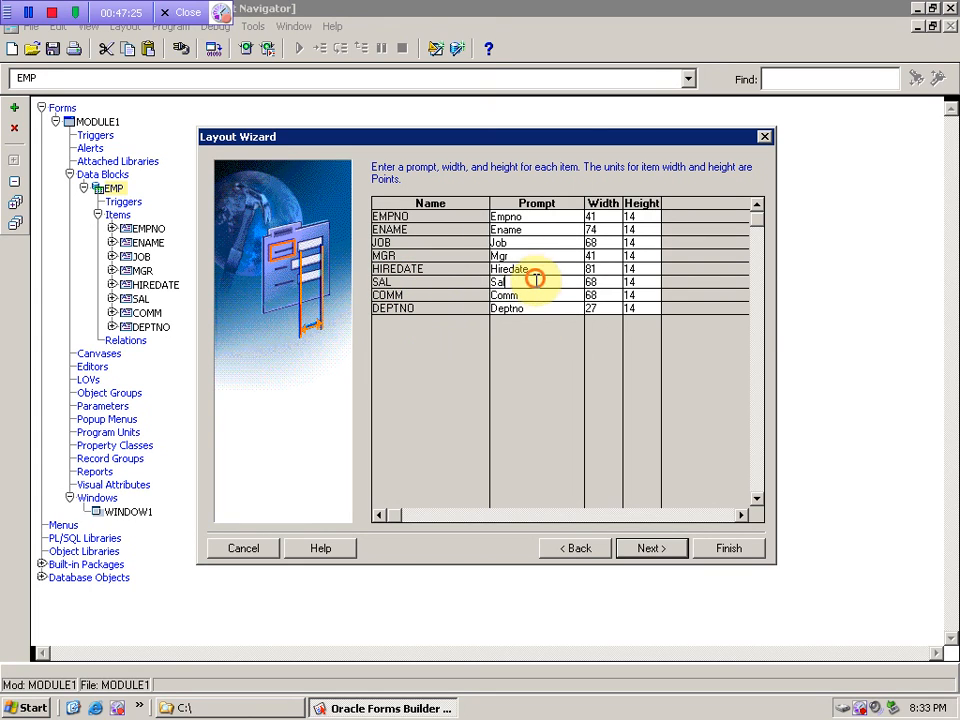
type("ary")
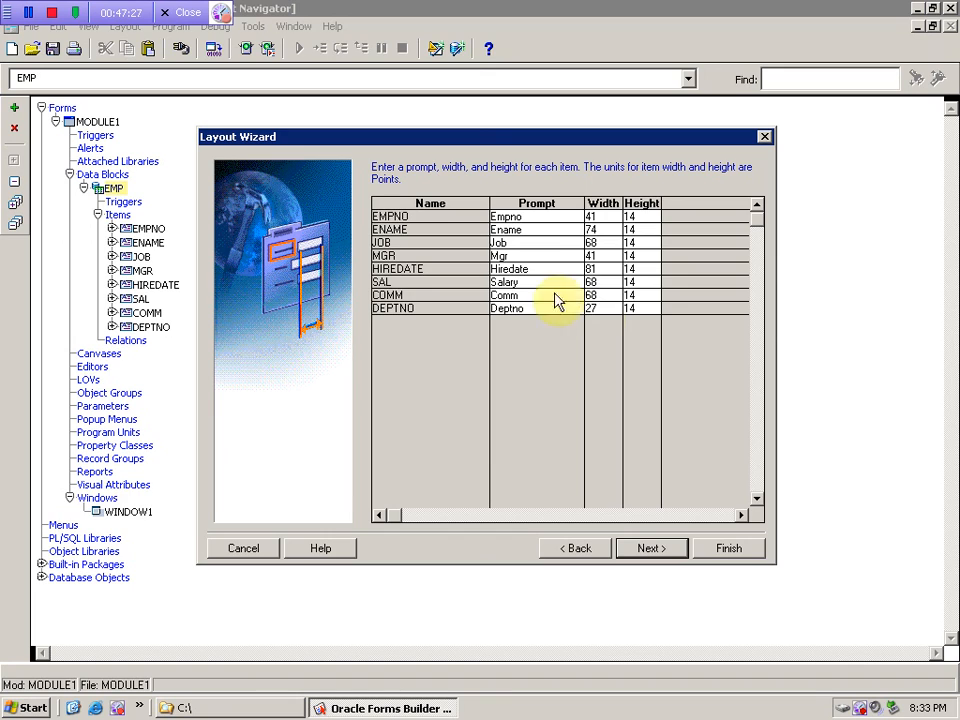
left_click(641, 552)
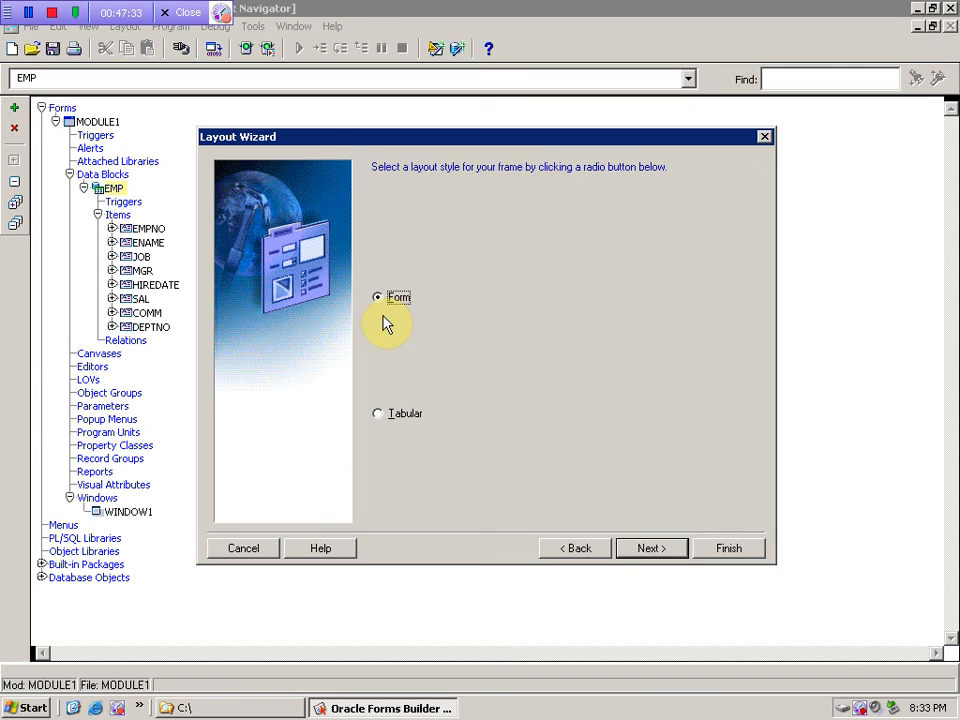
left_click(386, 413)
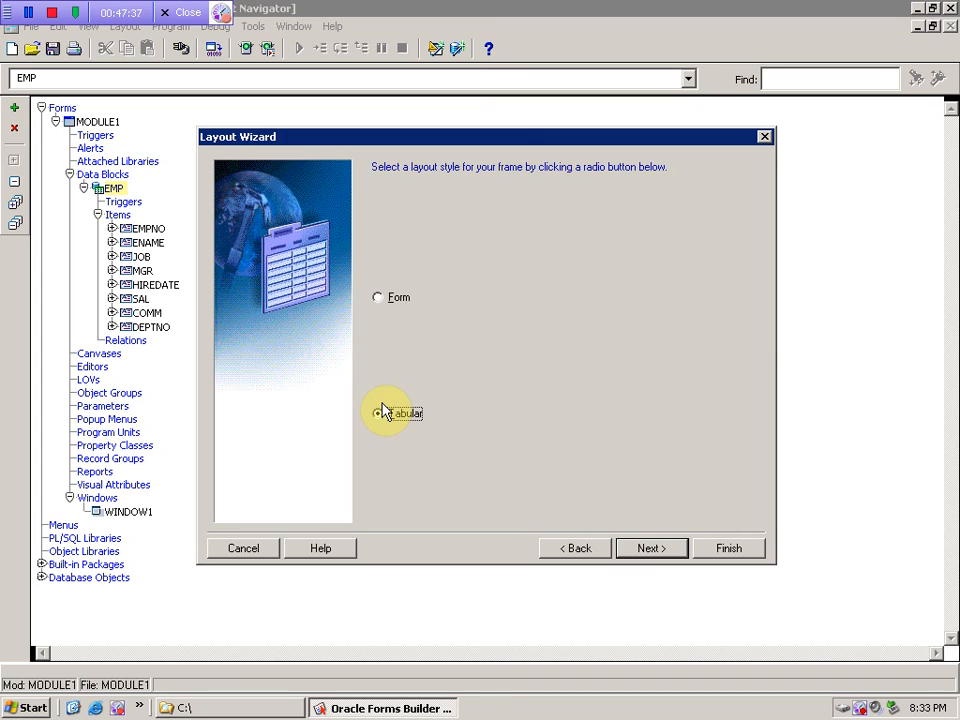
left_click(389, 301)
left_click(651, 550)
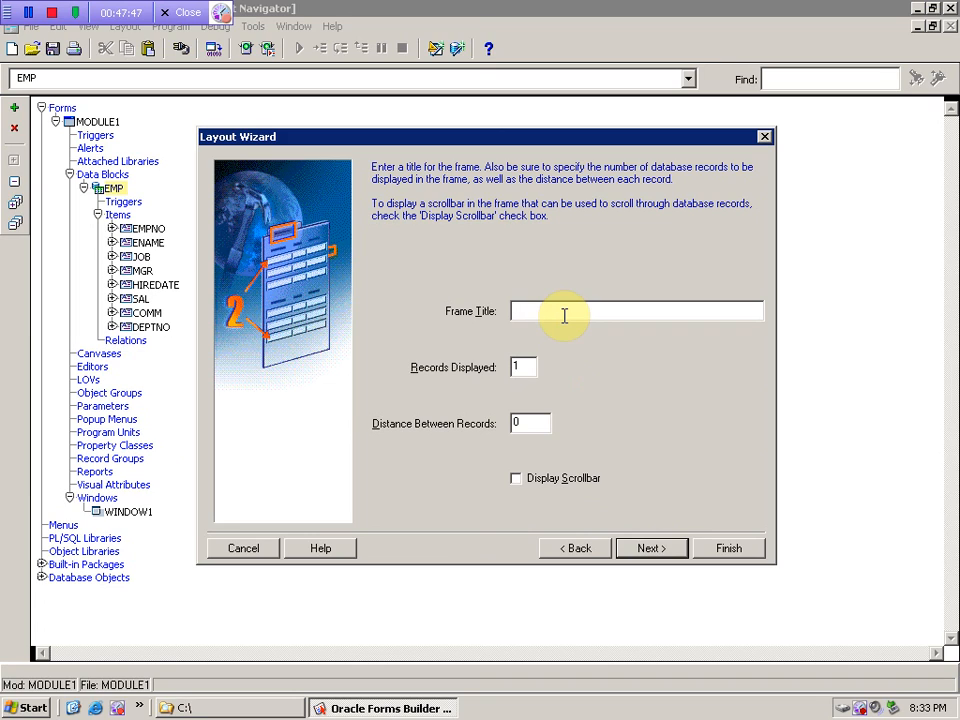
- Title the frame 'Employees' with 1 record displayed and finish the wizard
type("e")
key("BackSpace")
type("Employees")
left_click(514, 362)
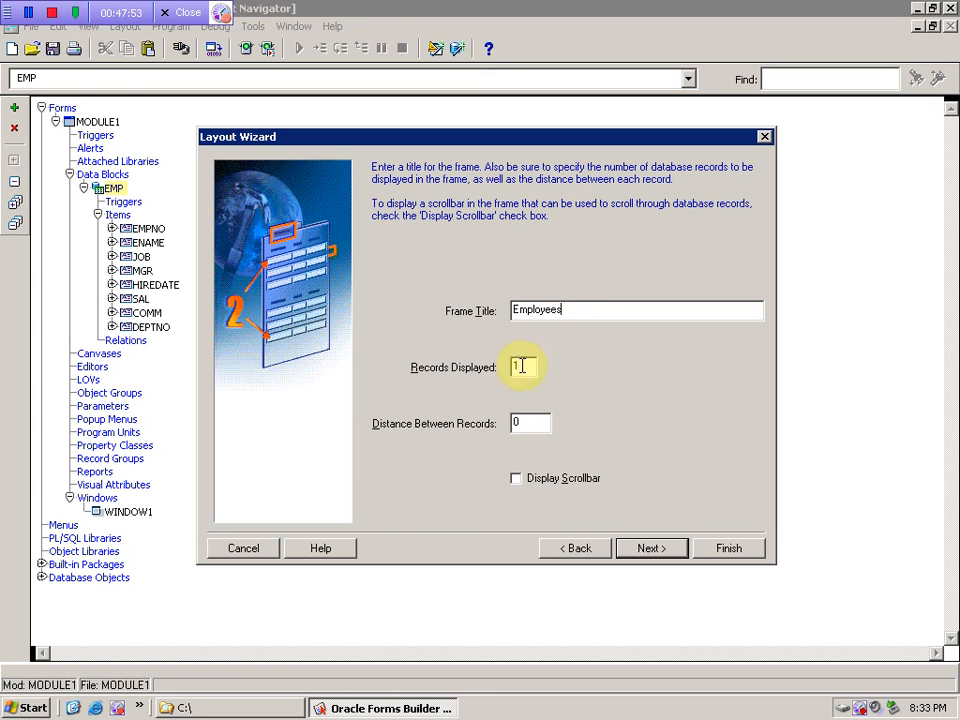
left_click(569, 548)
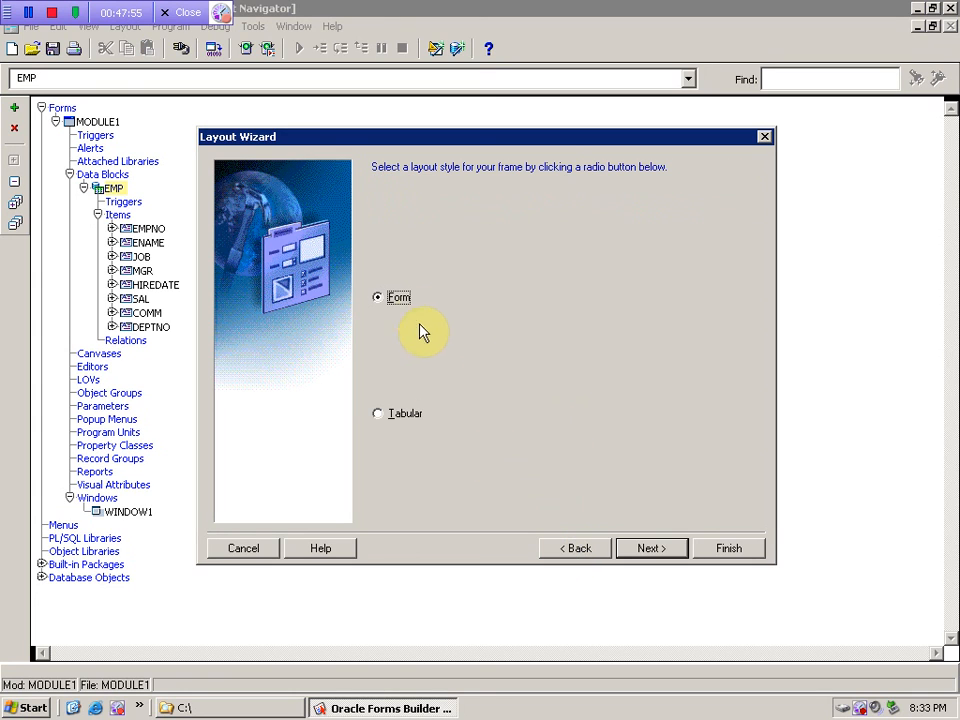
left_click(640, 546)
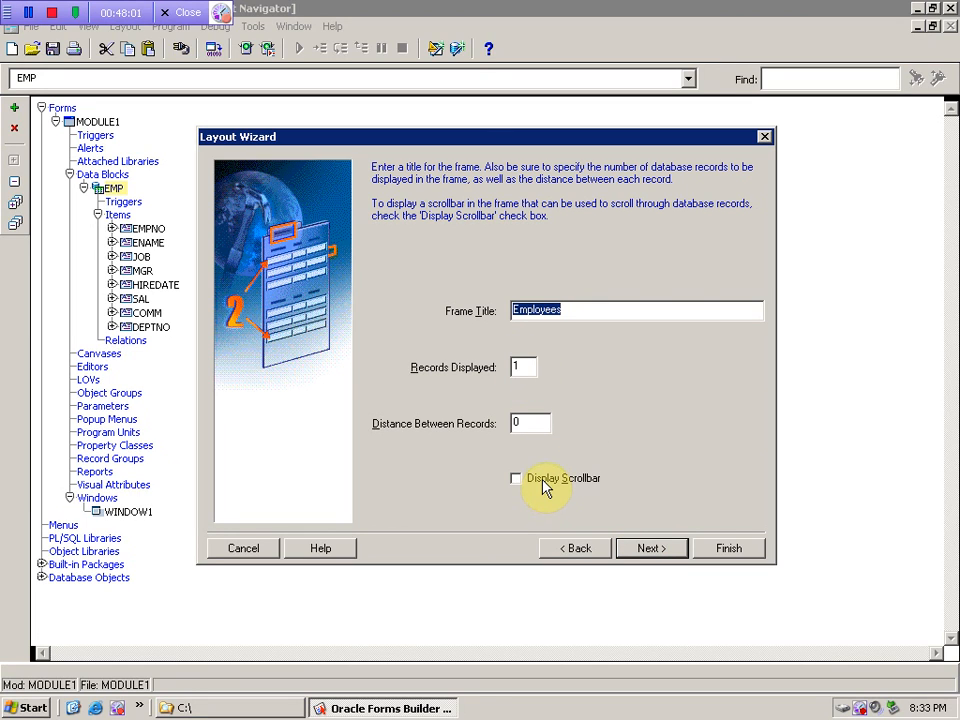
left_click(571, 564)
left_click(636, 550)
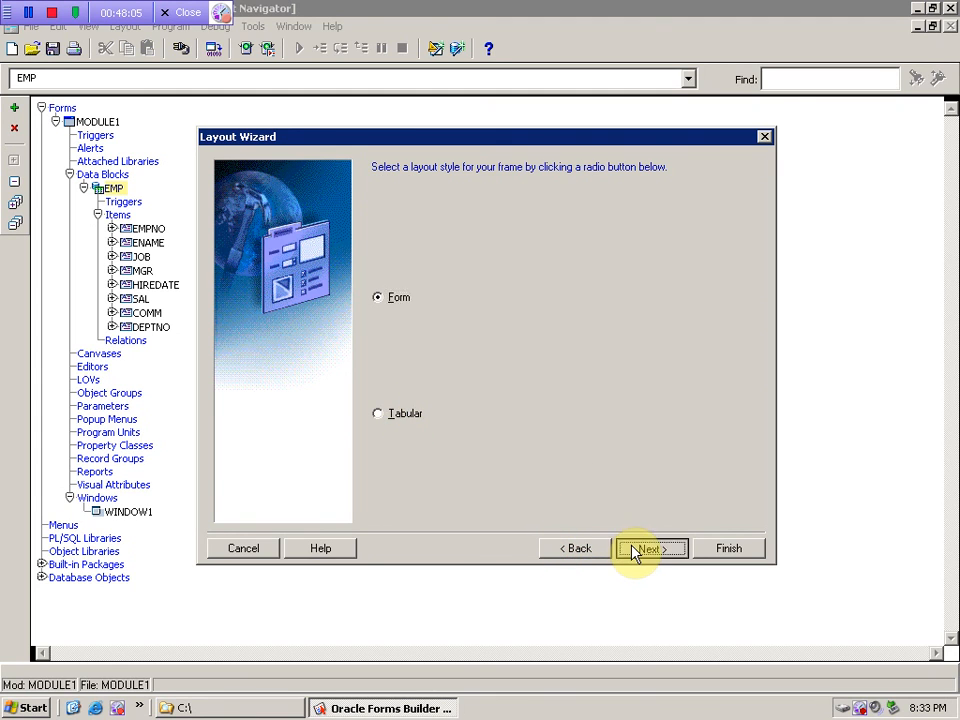
left_click(726, 550)
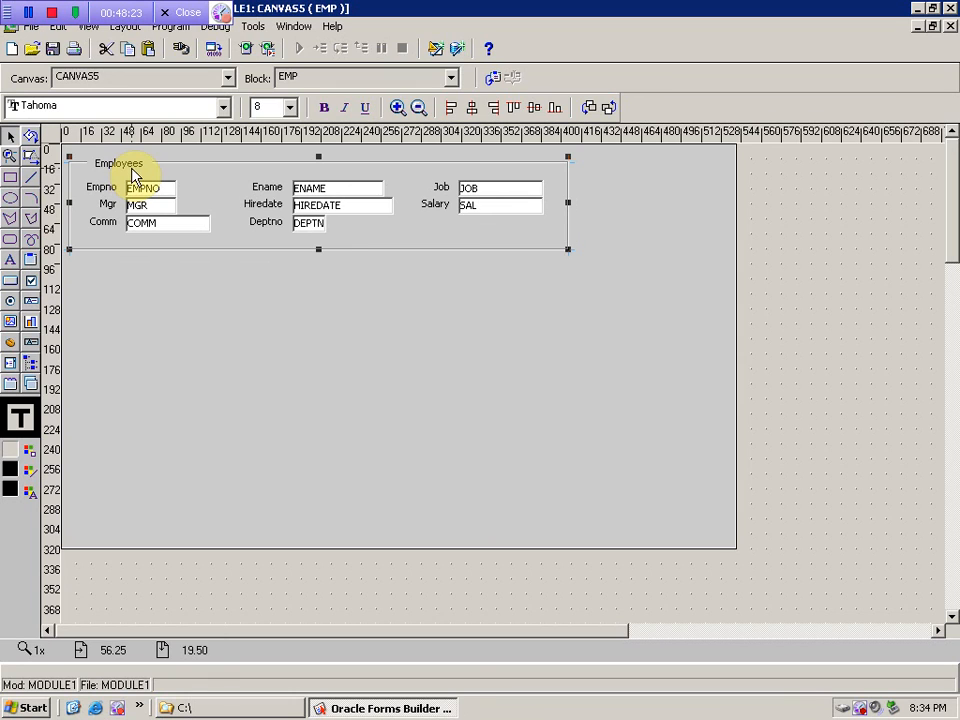
- Drag the DEPTNO, HIREDATE, ENAME, MGR and COMM items to new positions in the frame
left_click(253, 291)
left_click(124, 168)
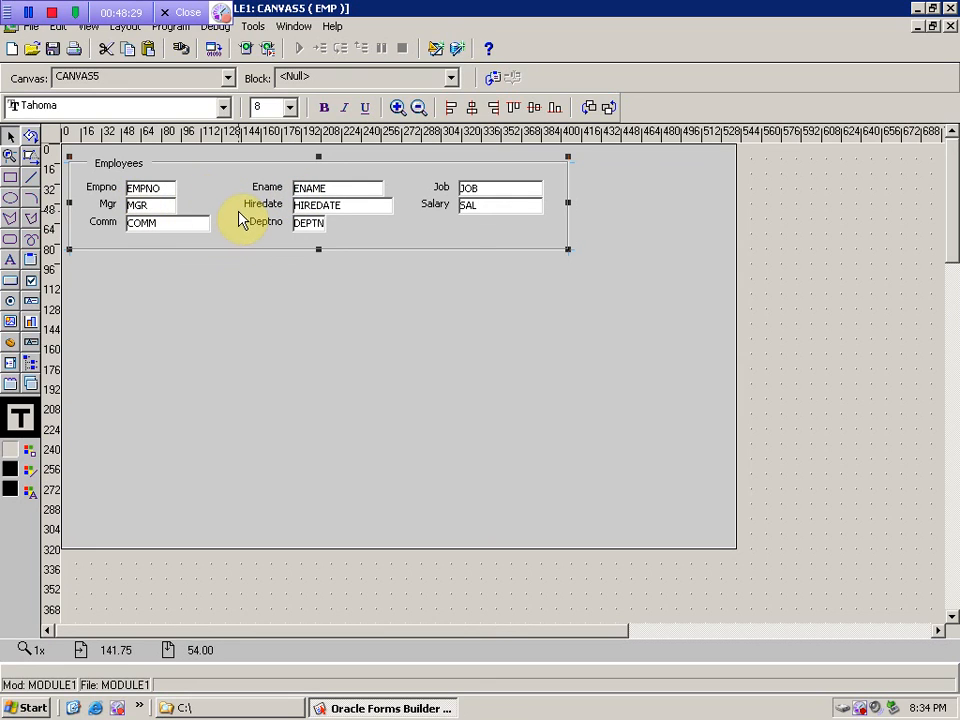
left_click(257, 312)
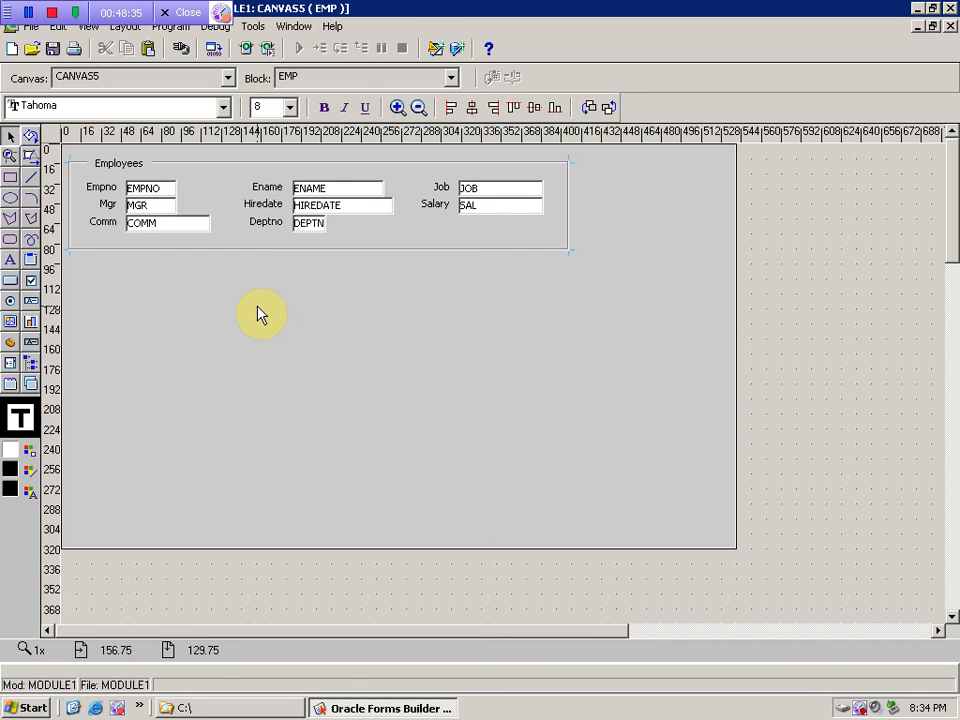
left_click_drag(322, 224, 350, 250)
left_click_drag(326, 193, 254, 191)
left_click_drag(171, 236, 224, 233)
left_click_drag(285, 193, 285, 279)
left_click_drag(152, 208, 253, 195)
left_click_drag(343, 240, 332, 188)
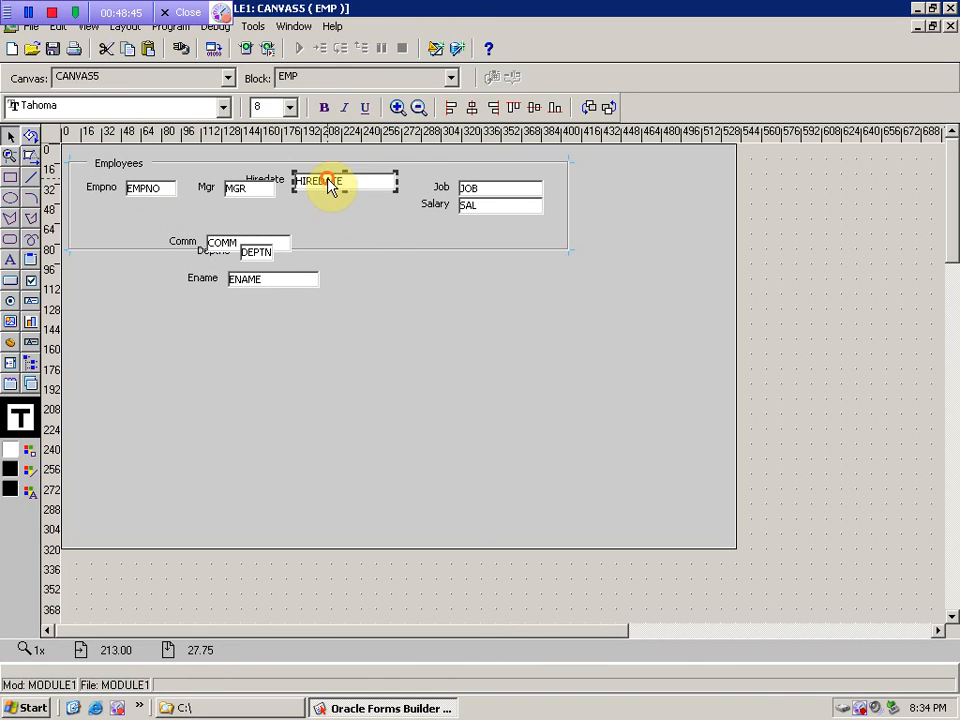
left_click_drag(238, 245, 355, 220)
left_click(244, 253)
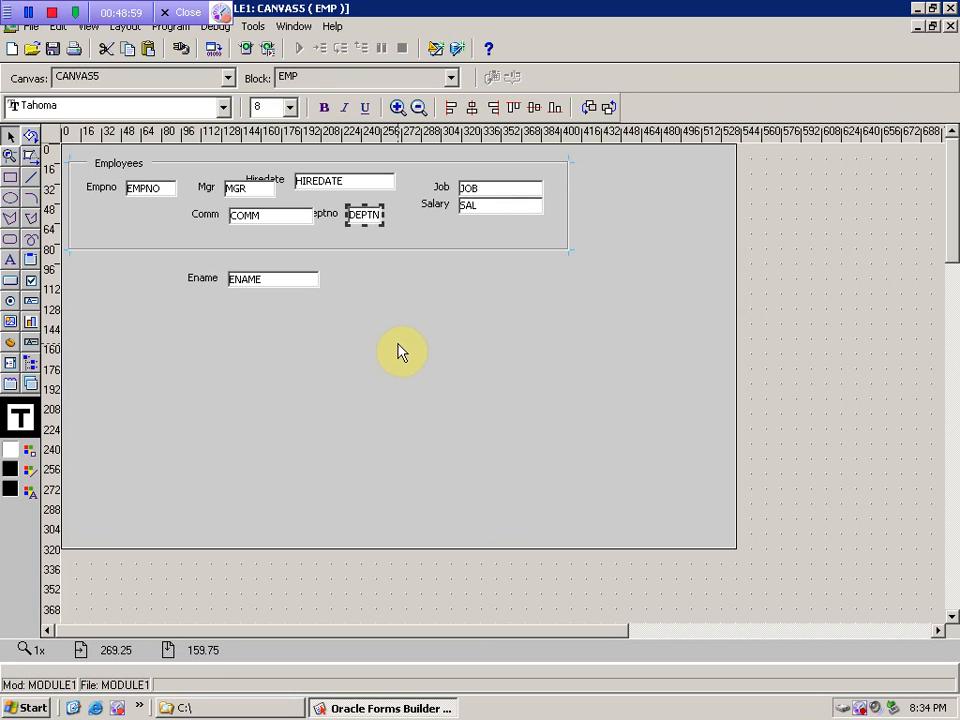
- Widen the Employees frame, reposition MGR, ENAME and DEPTNO, then widen it again to re-lay out
left_click(566, 248)
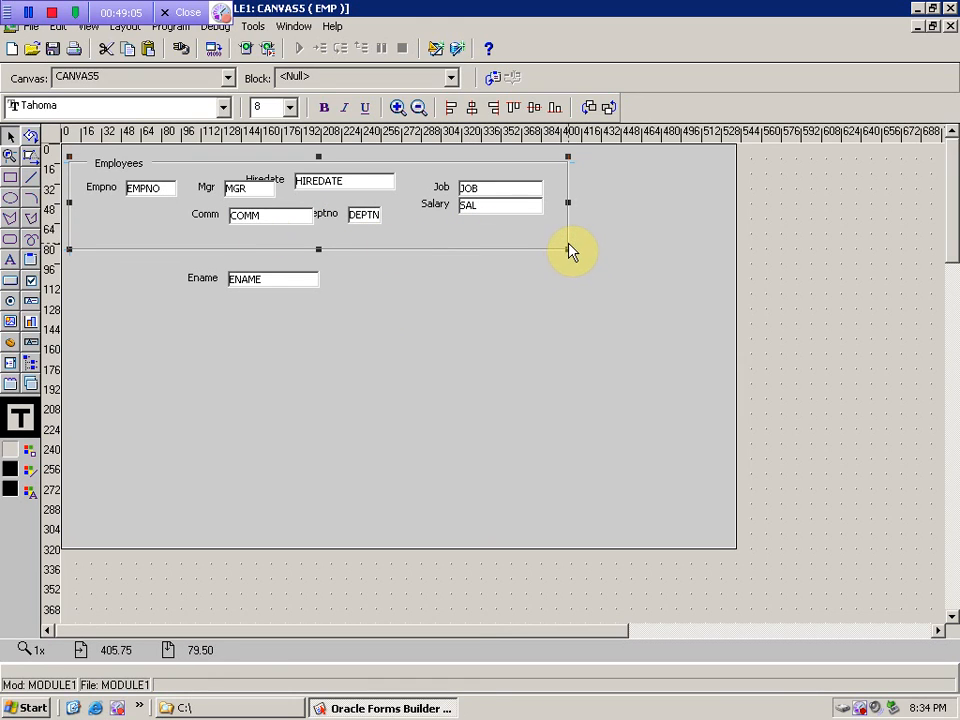
left_click_drag(569, 249, 573, 250)
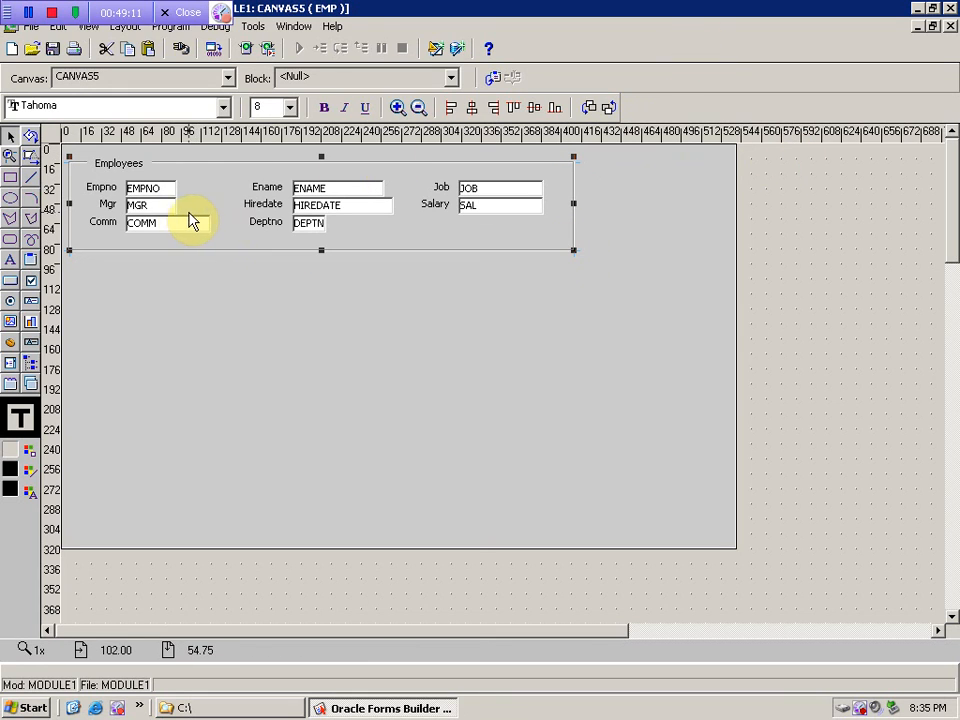
left_click_drag(165, 210, 332, 230)
left_click_drag(309, 186, 147, 208)
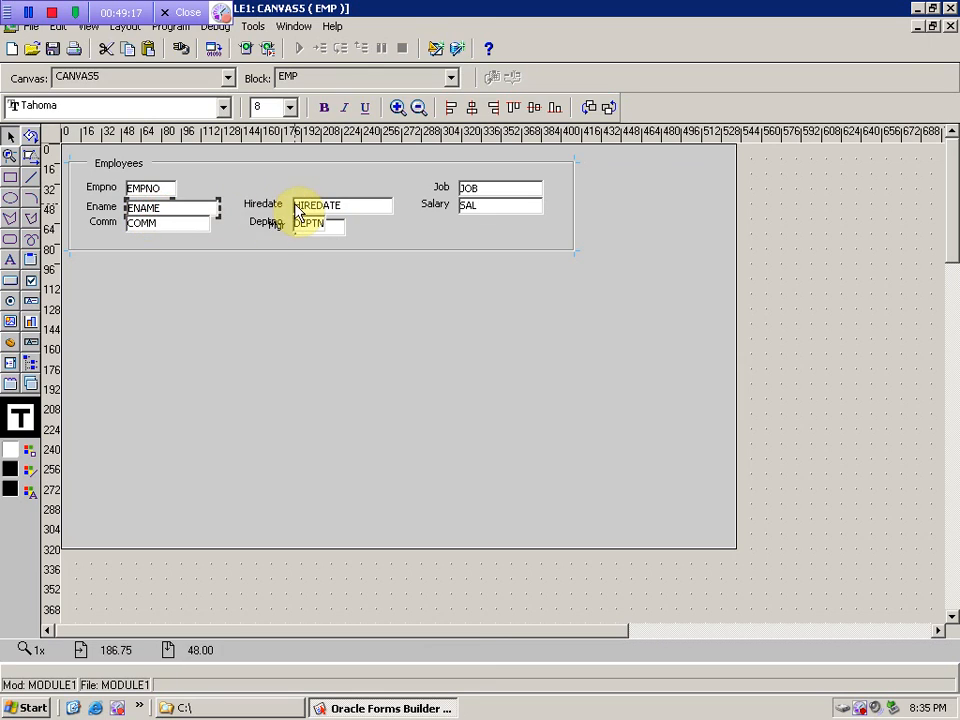
left_click_drag(295, 219, 296, 192)
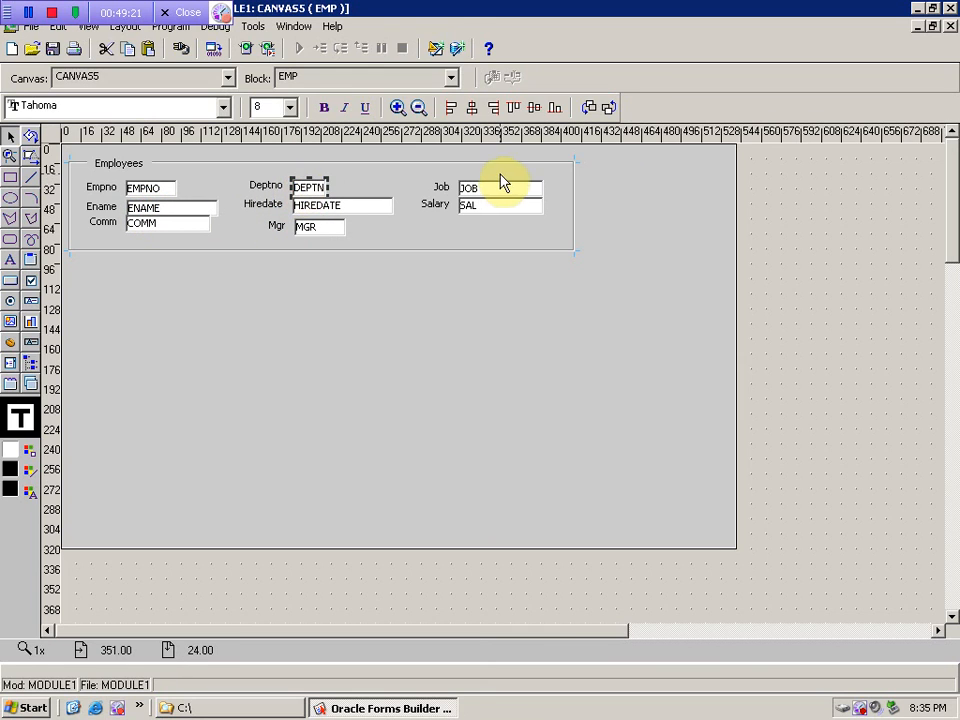
left_click(580, 242)
left_click(576, 242)
left_click_drag(575, 208, 578, 210)
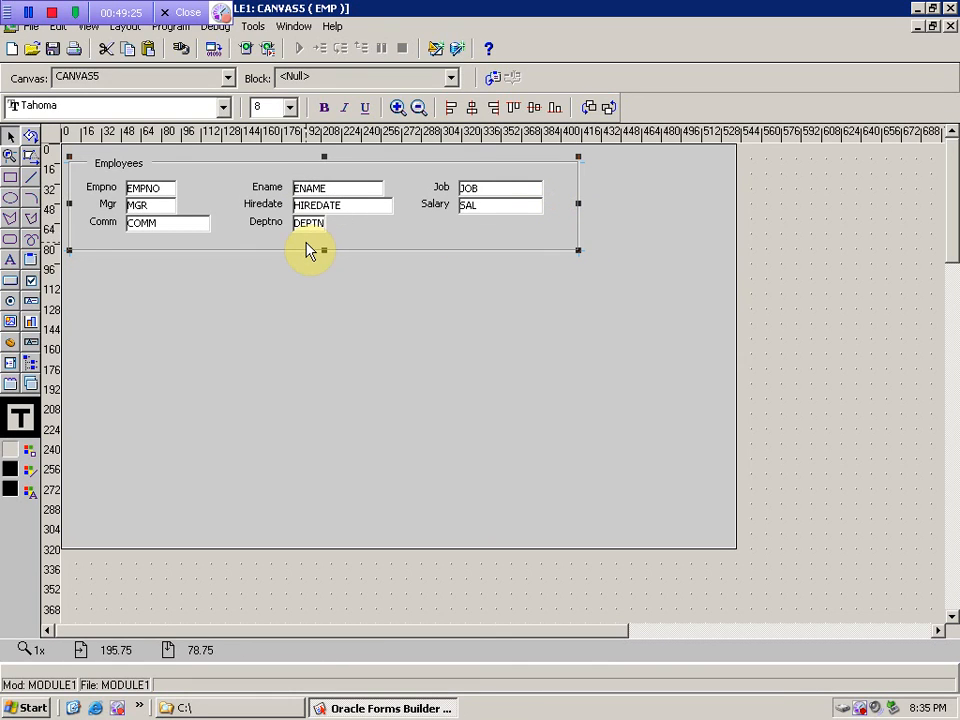
- In the Object Navigator, move HIREDATE above MGR in the EMP item order
left_click(932, 27)
left_click(238, 79)
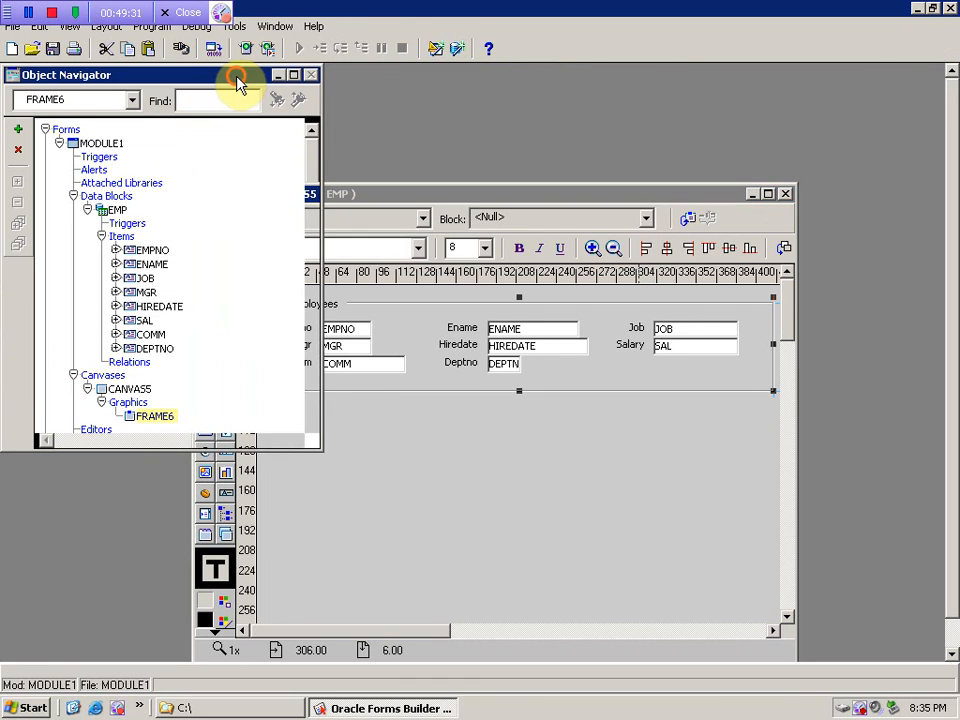
left_click(100, 143)
left_click(112, 211)
left_click(150, 250)
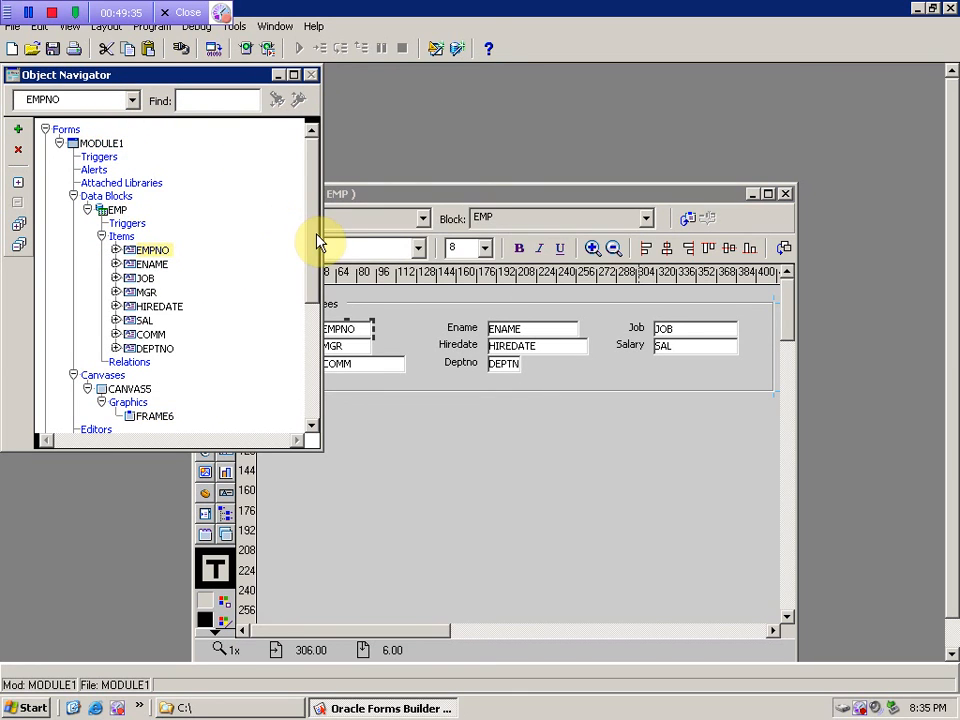
left_click_drag(316, 243, 311, 306)
left_click(116, 258)
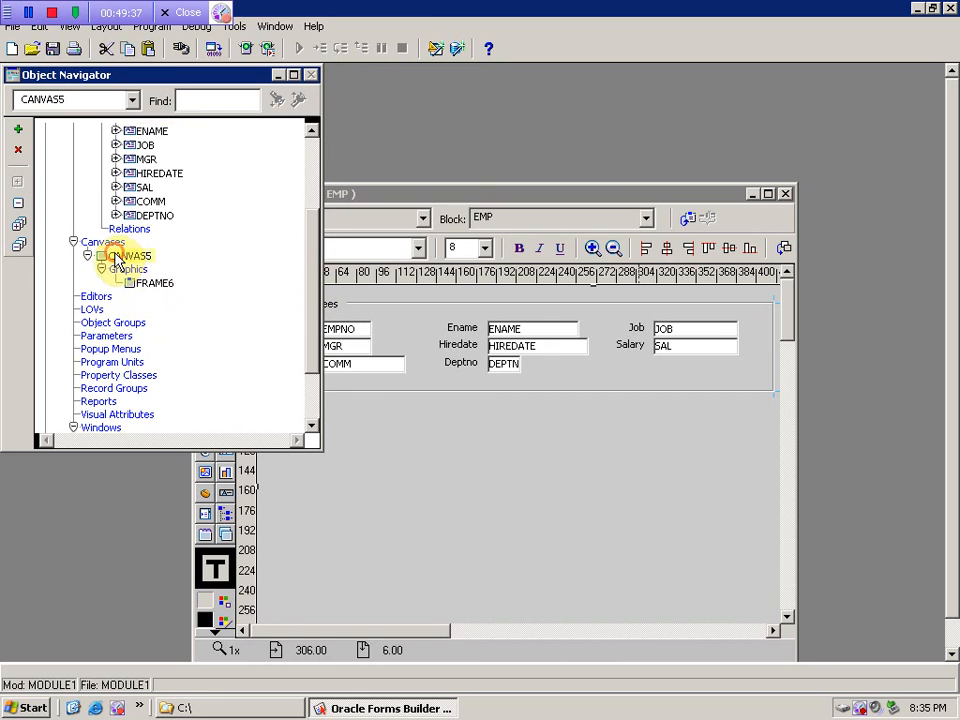
left_click(152, 283)
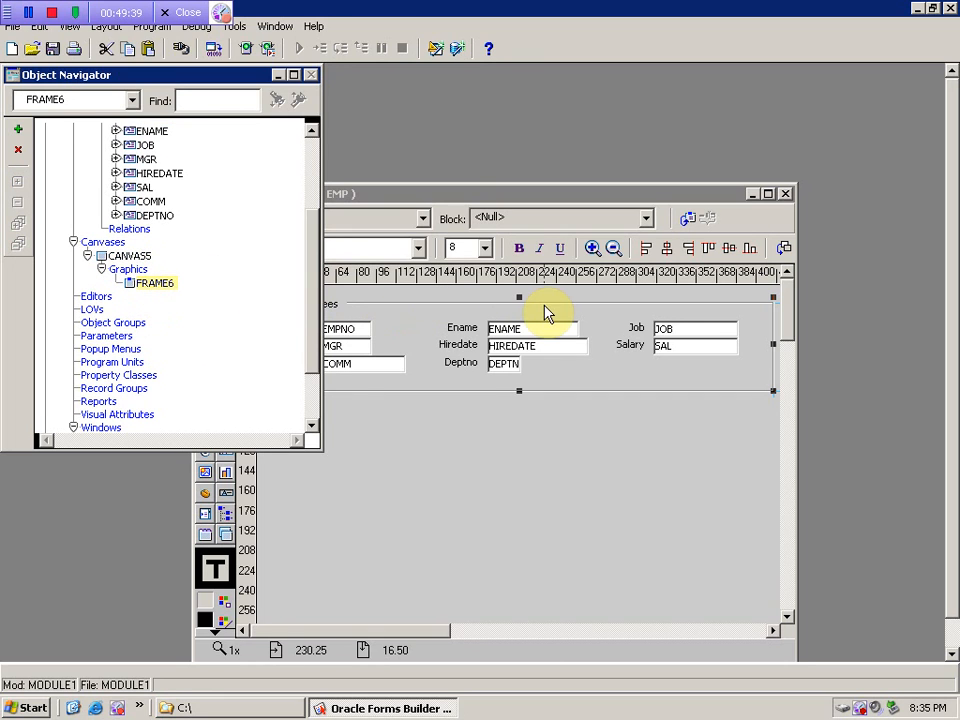
left_click(310, 287)
scroll(204, 289, "up", 2)
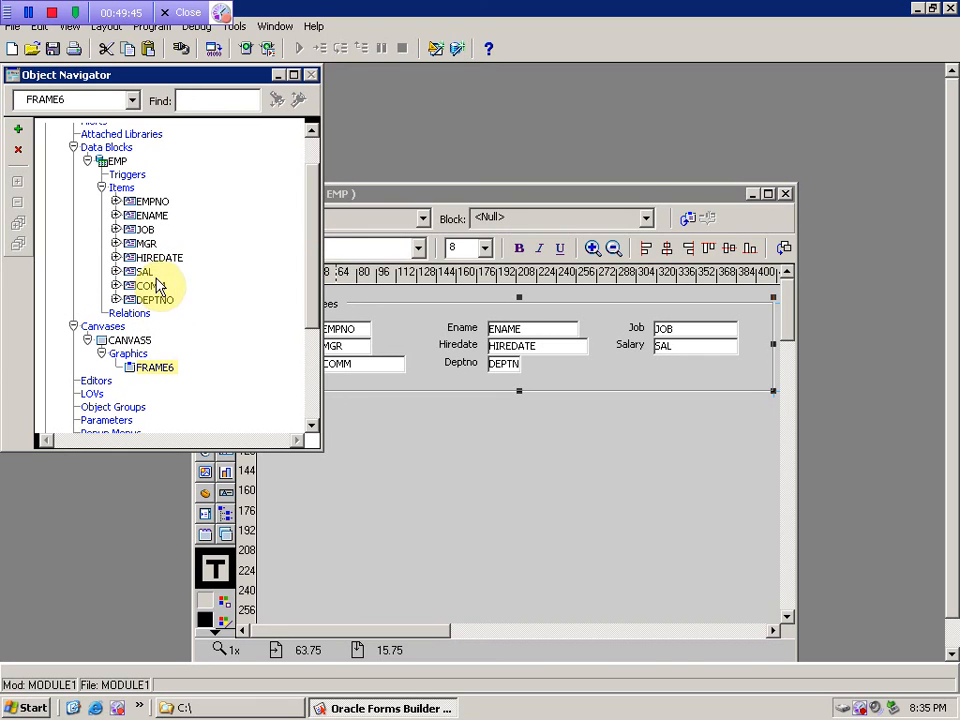
left_click(133, 259)
left_click_drag(133, 259, 124, 242)
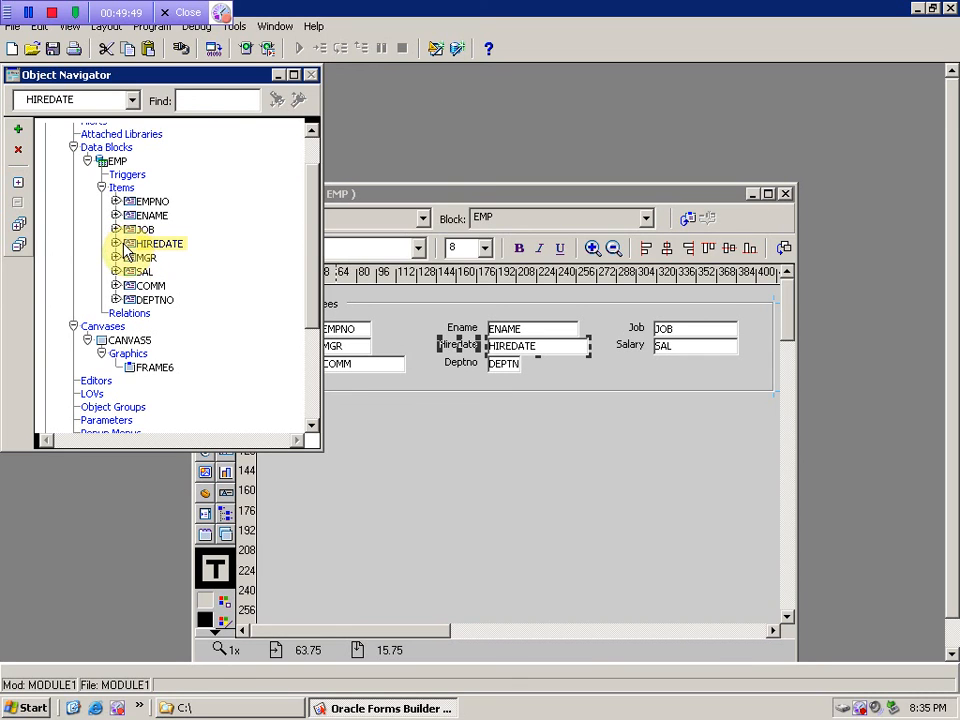
- Make the Employees frame FRAME6 slightly taller so Hiredate and Mgr swap places
left_click(456, 195)
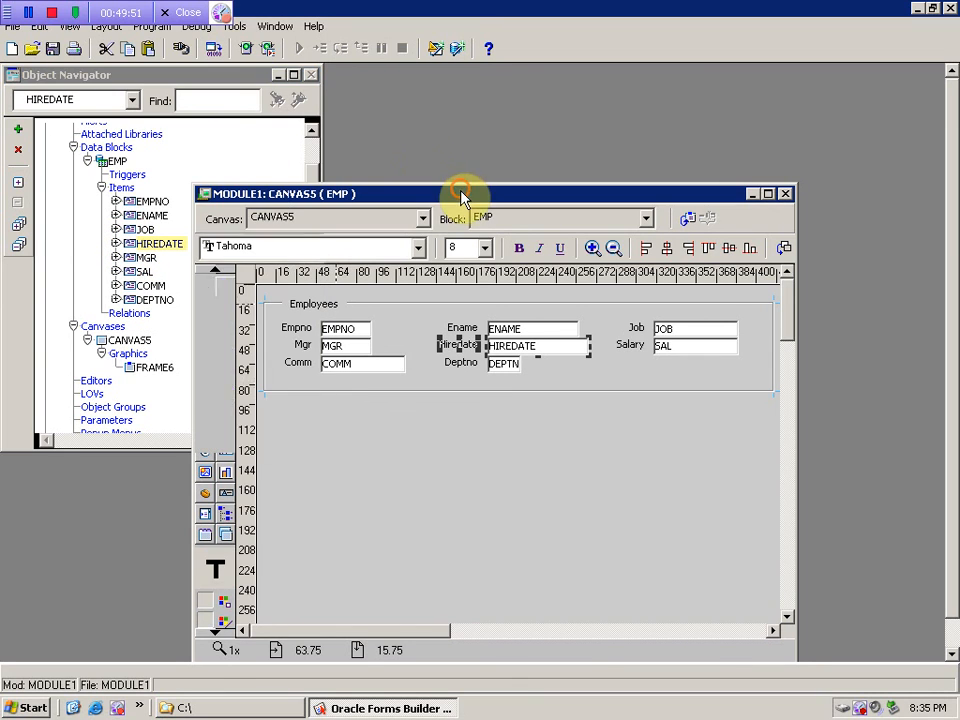
left_click(696, 392)
left_click_drag(519, 390, 519, 397)
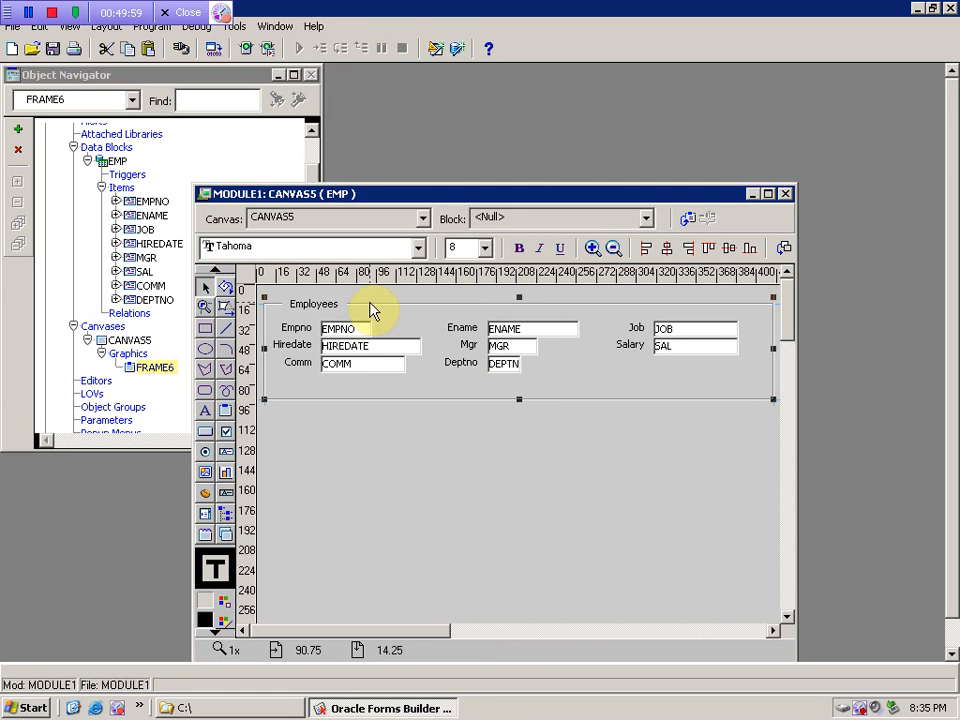
left_click(144, 271)
left_click(162, 243)
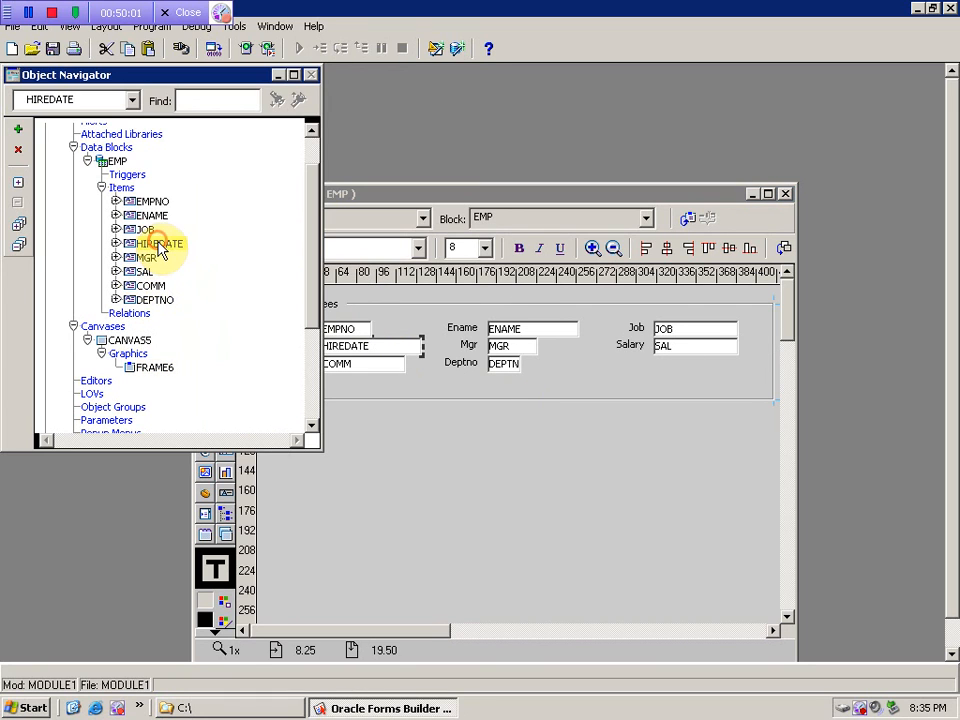
left_click(456, 403)
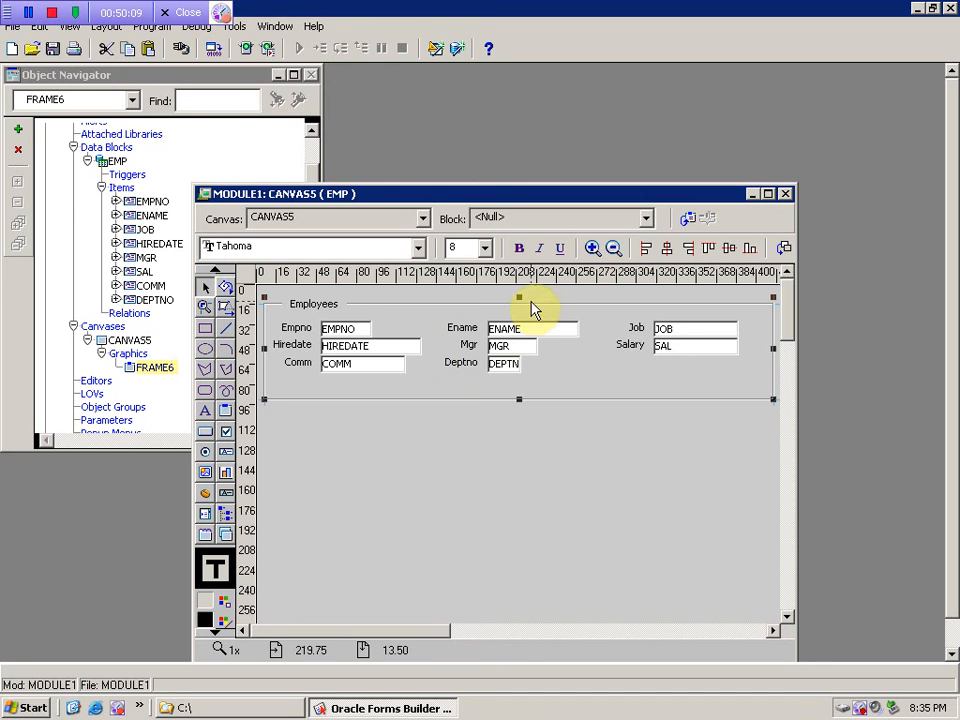
- Bold EMPNO and colour it blue from the text palette, then bold the Employees frame title
double_click(404, 196)
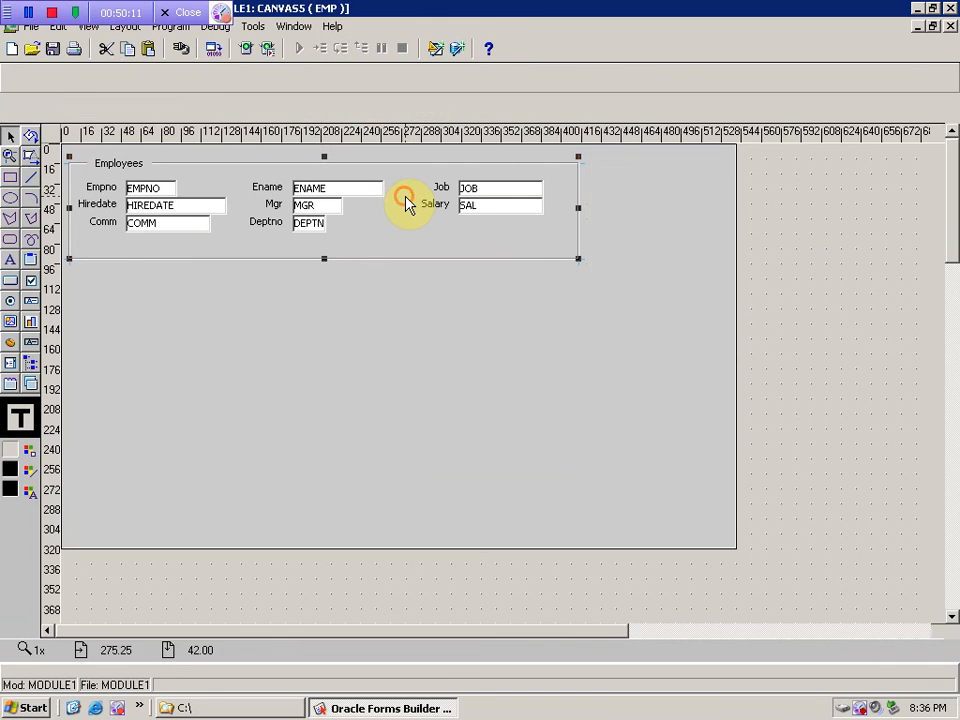
left_click(154, 189)
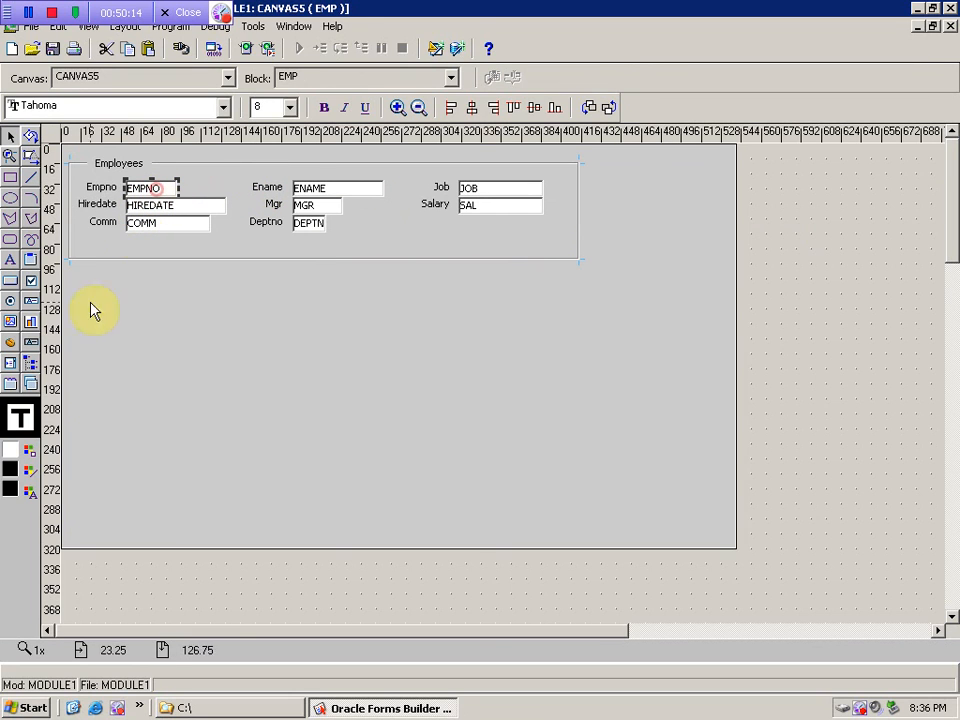
left_click(324, 107)
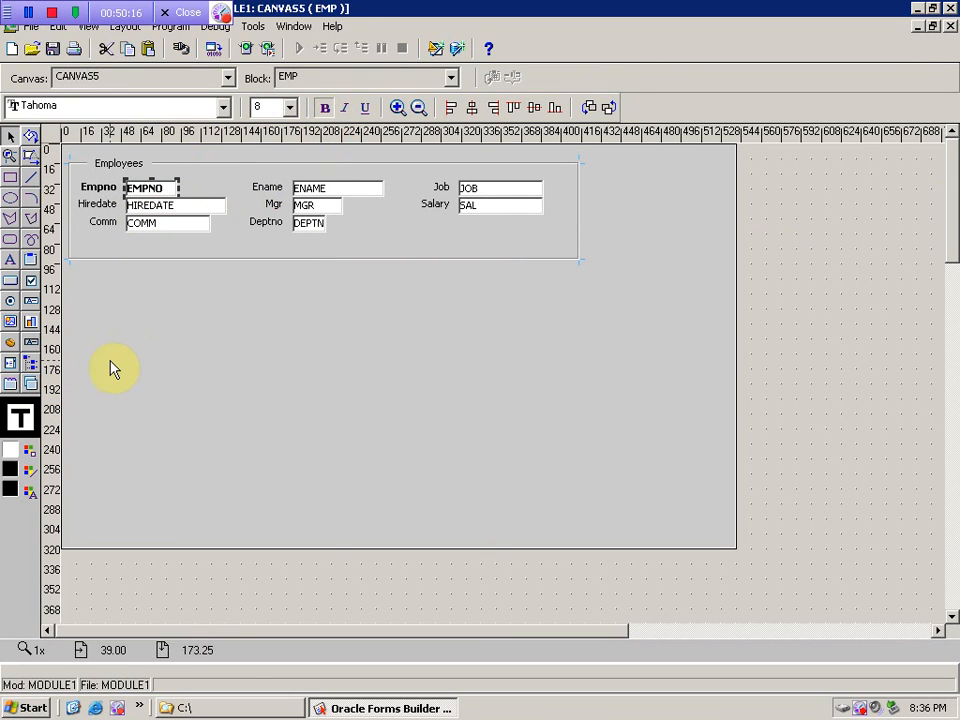
left_click(32, 490)
left_click(70, 508)
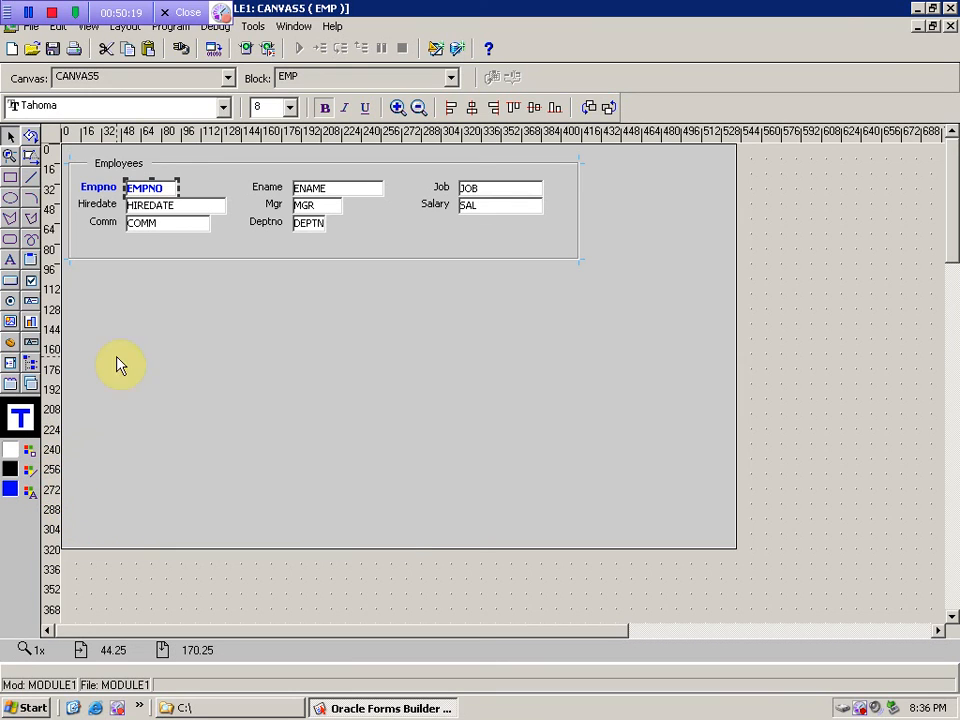
left_click(104, 165)
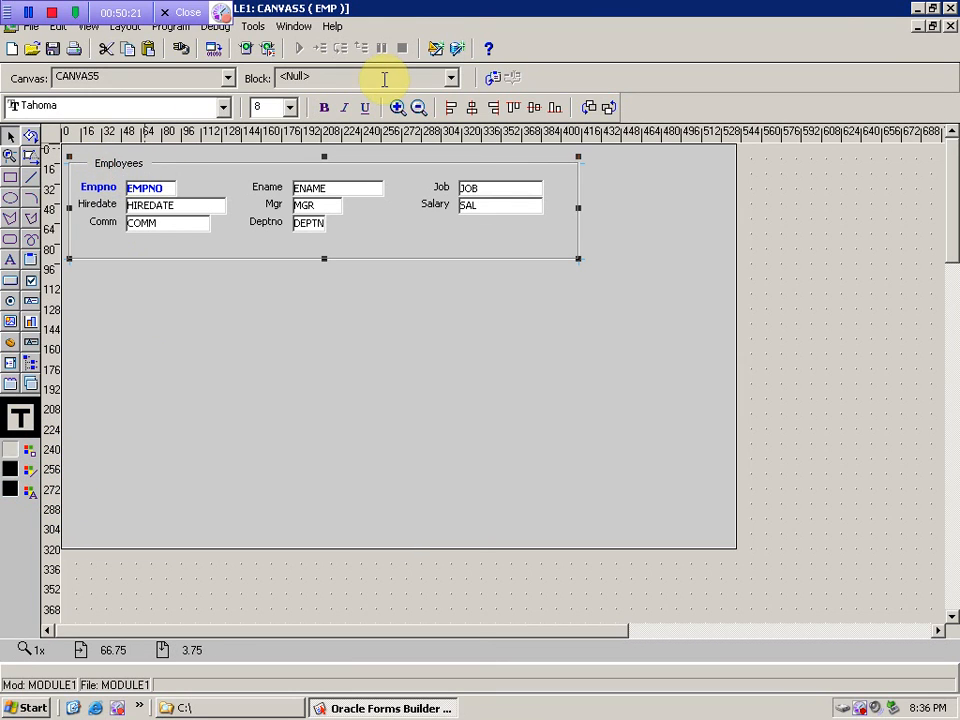
left_click(322, 108)
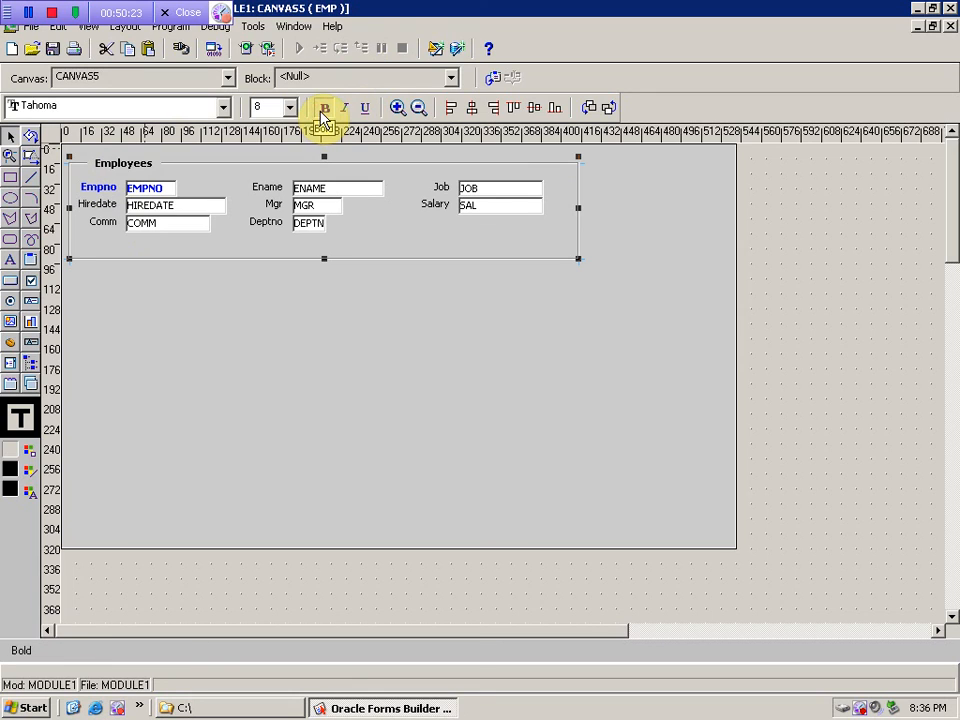